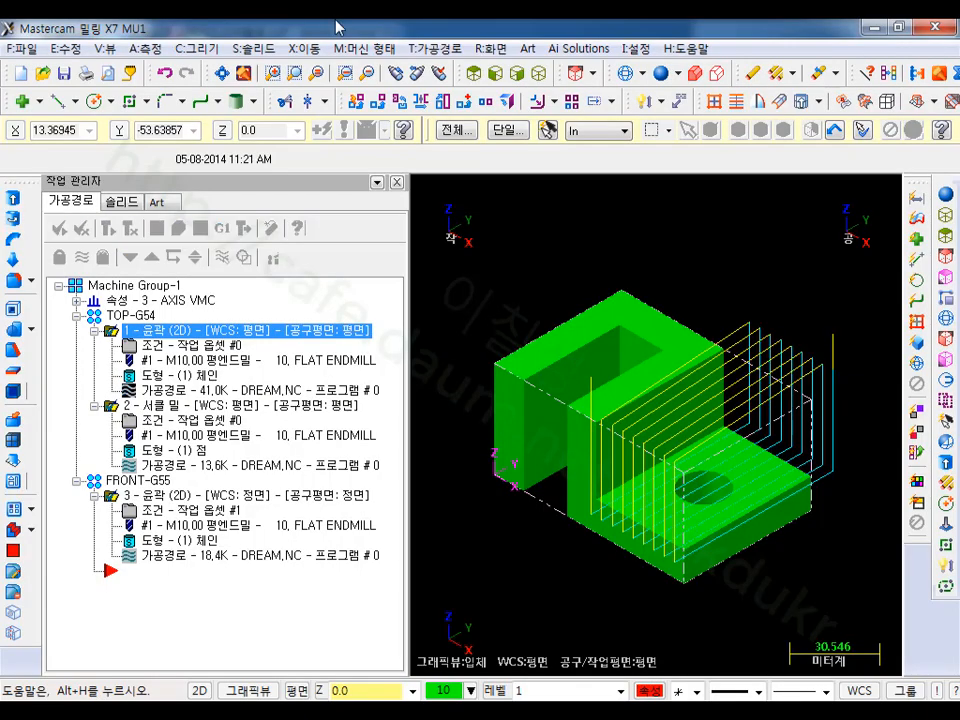
# Step: Start a new file without saving the current one and draw a rectangle from the origin, about 86 by 72 mm
pyautogui.click(20, 73)
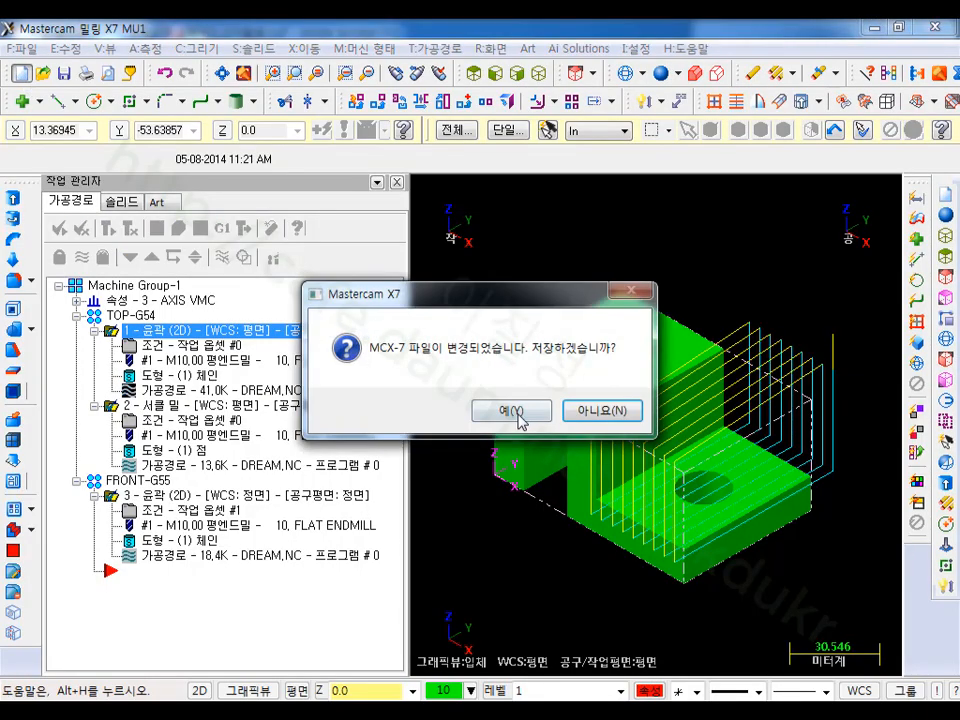
pyautogui.click(580, 410)
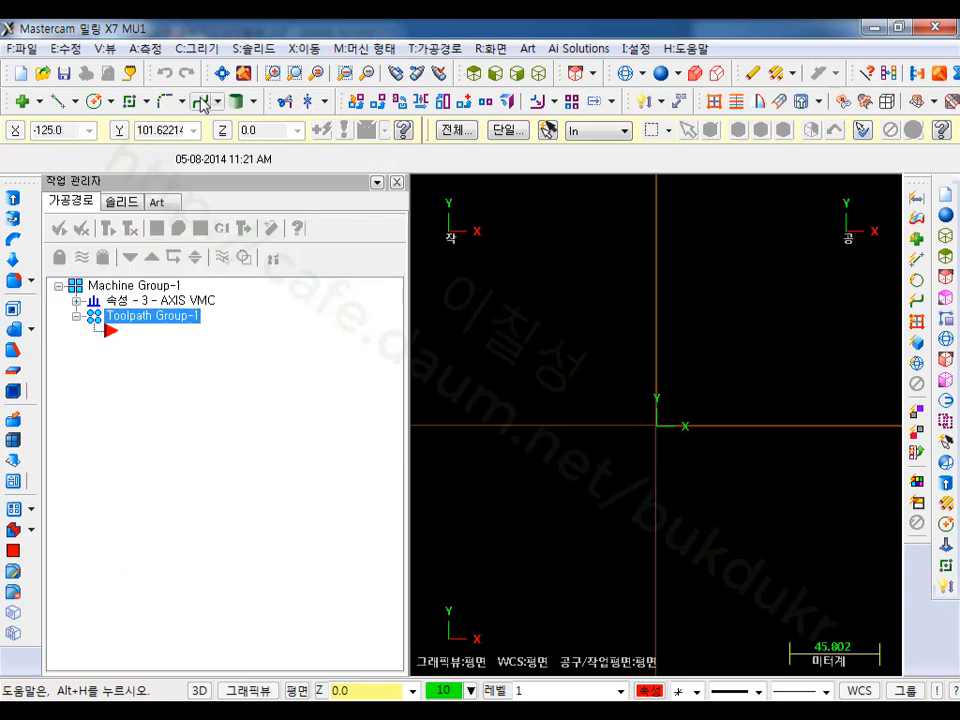
pyautogui.click(131, 101)
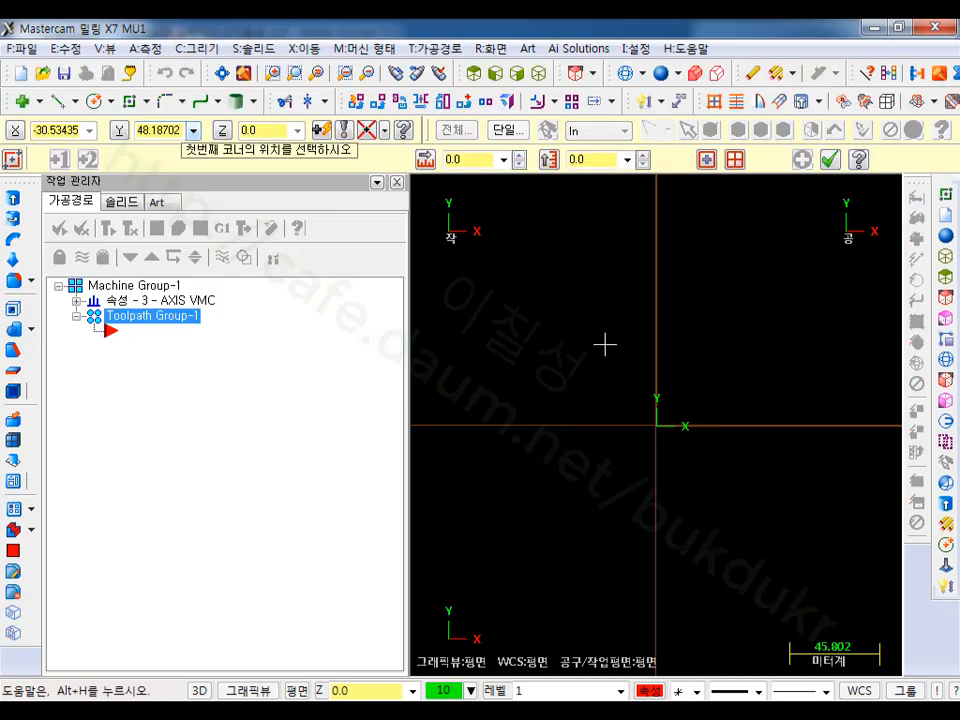
pyautogui.click(656, 425)
pyautogui.click(825, 284)
pyautogui.scroll(-3, 819, 343)
pyautogui.moveTo(819, 343); pyautogui.dragTo(663, 464, button='middle')
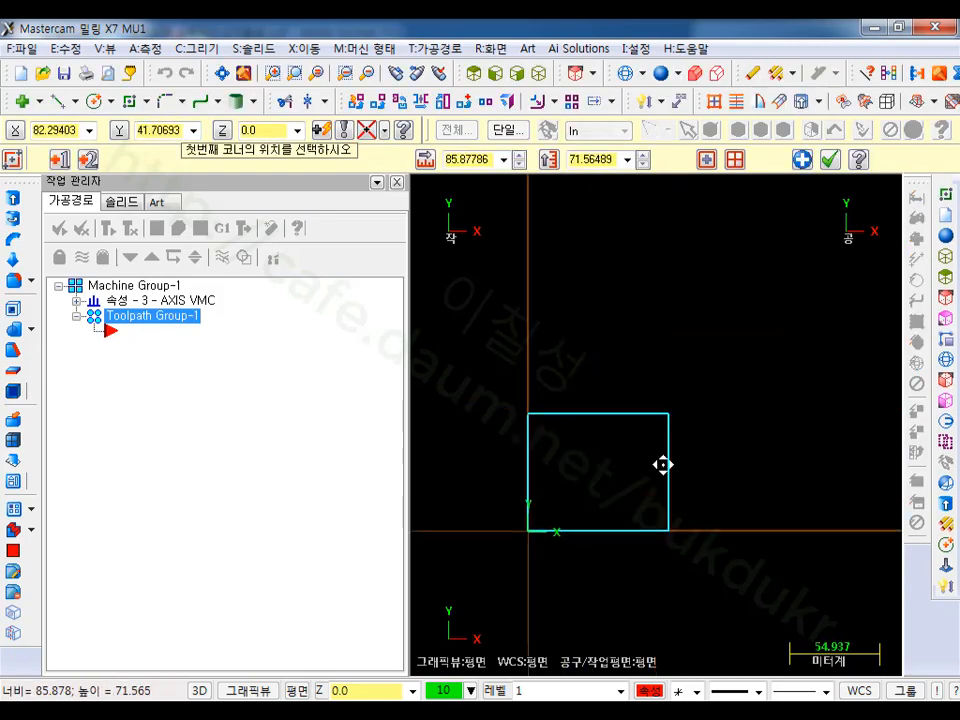
# Step: Set the rectangle's width to 92 mm and height to 60 mm, and finish it in the isometric view
pyautogui.click(485, 160)
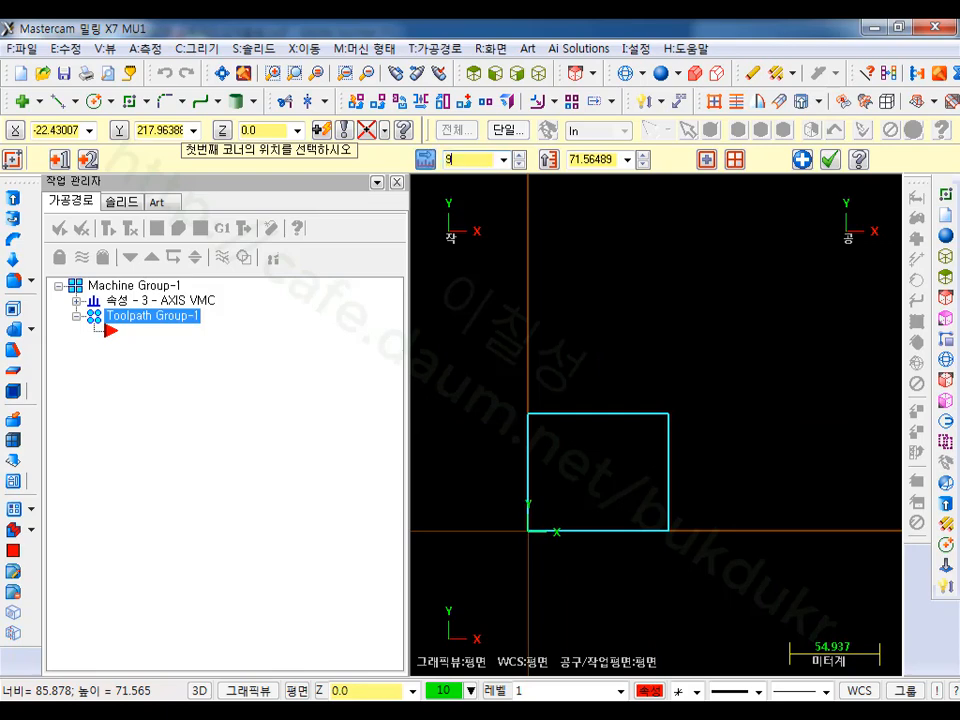
pyautogui.write('92')
pyautogui.click(584, 156)
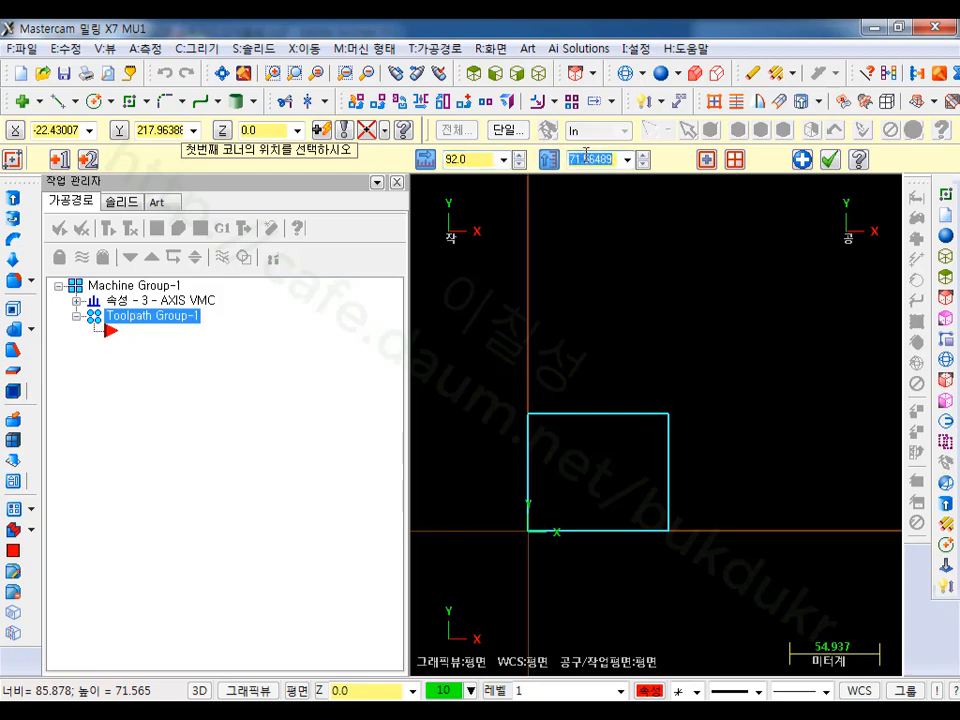
pyautogui.write('60')
pyautogui.press('Return')
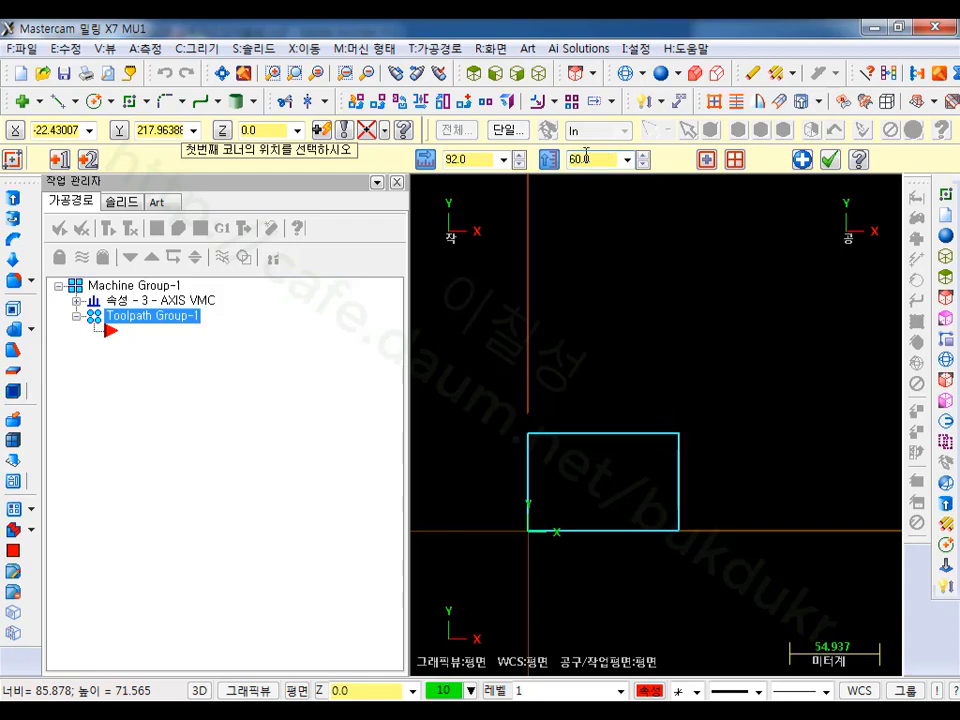
pyautogui.click(541, 74)
pyautogui.scroll(-2, 714, 373)
pyautogui.scroll(3, 639, 579)
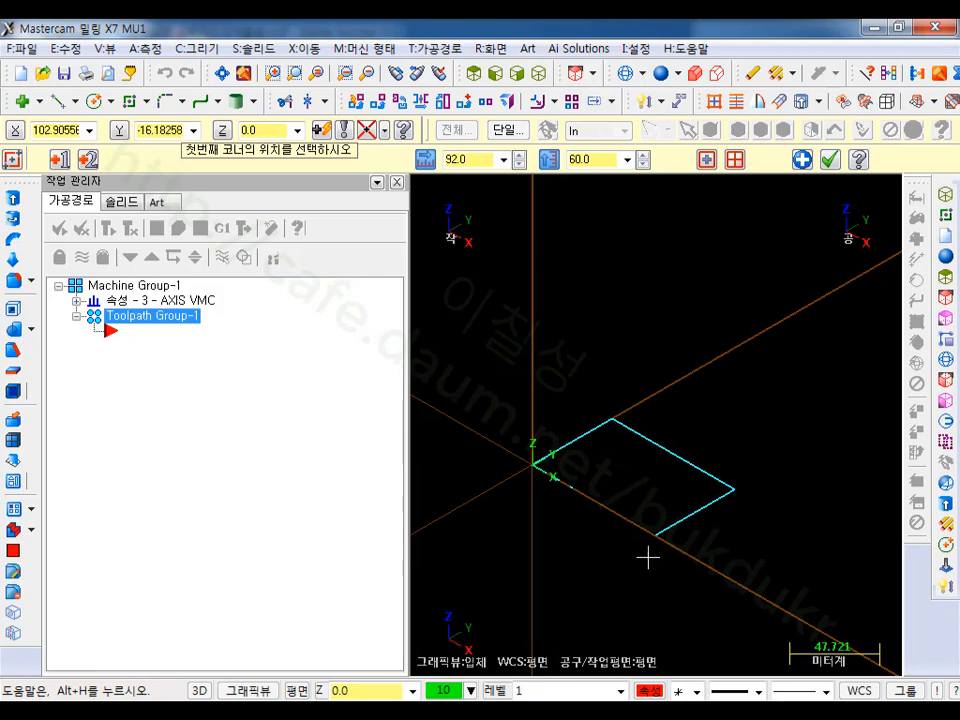
pyautogui.scroll(3, 519, 514)
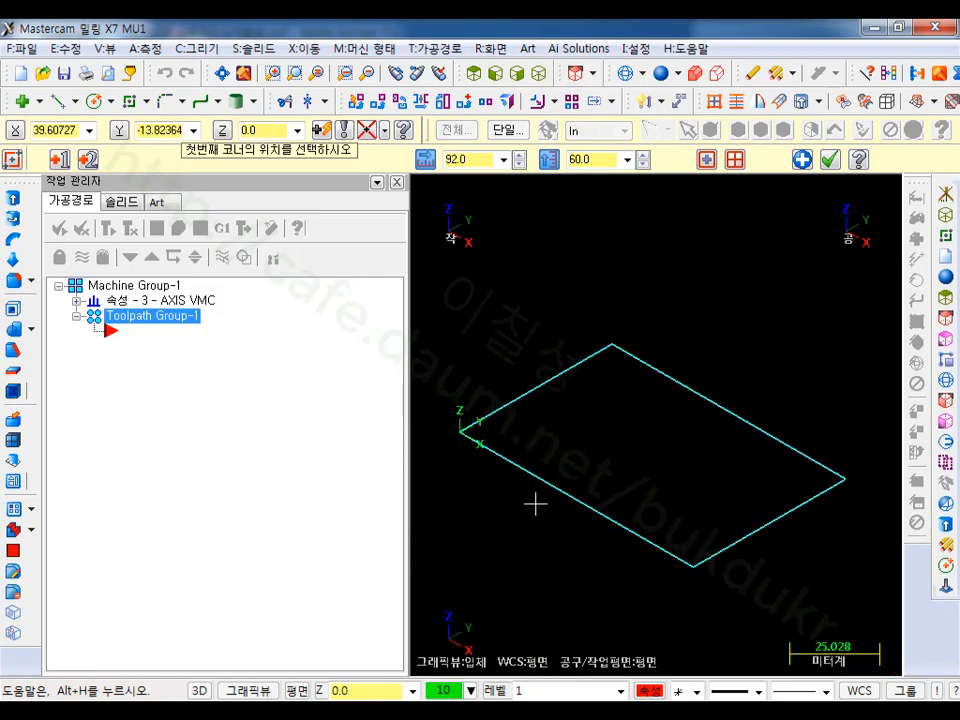
pyautogui.click(830, 161)
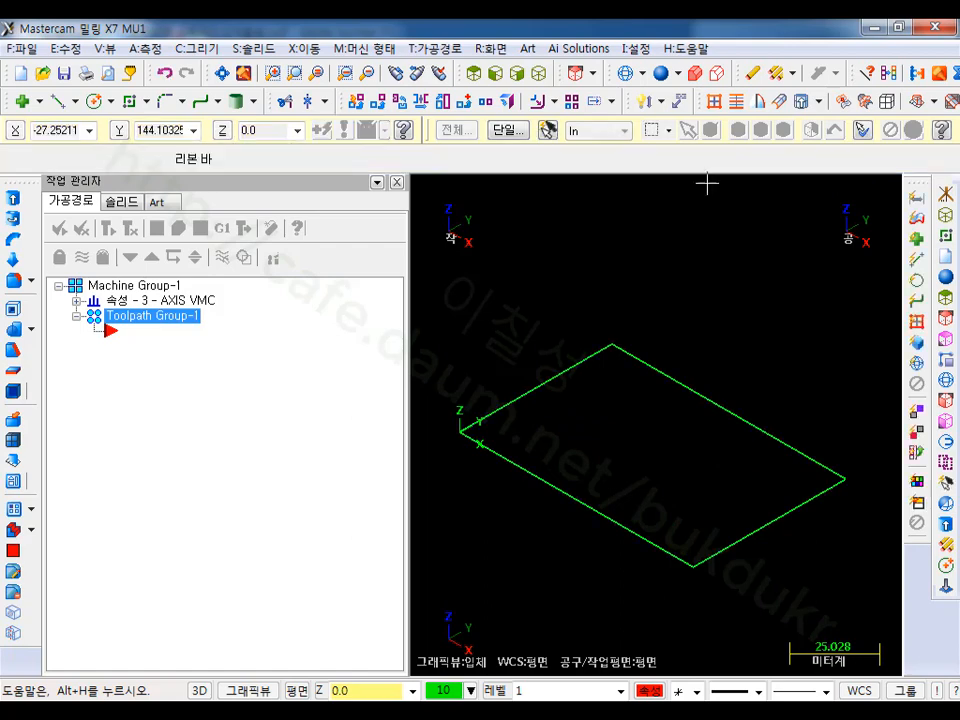
# Step: Extrude the rectangle chain 44 mm upward as a new solid body
pyautogui.click(13, 217)
pyautogui.click(484, 410)
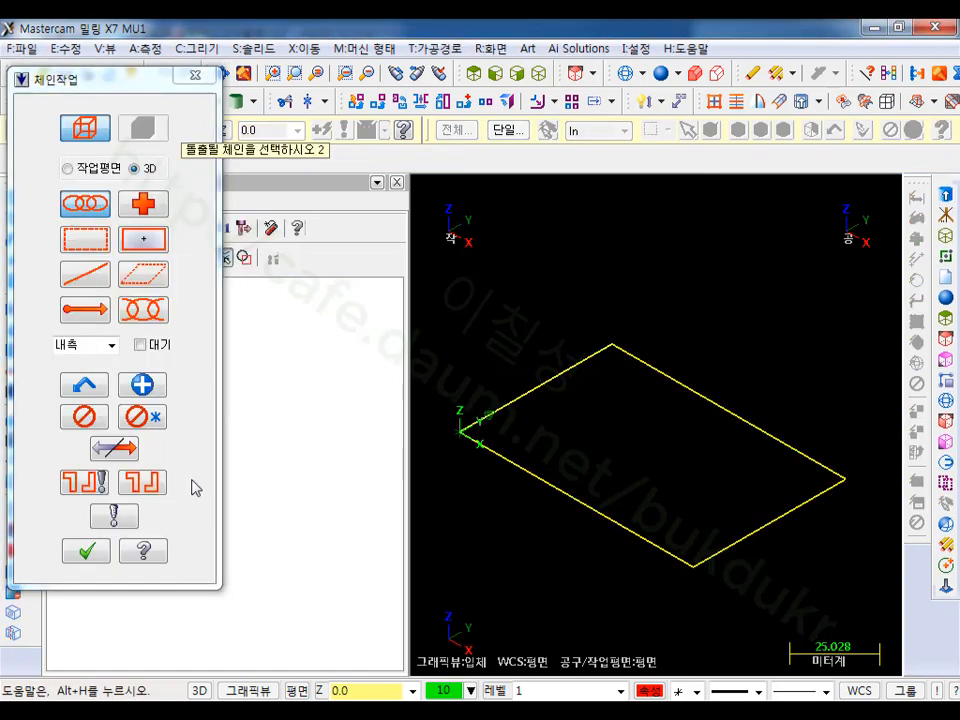
pyautogui.click(86, 551)
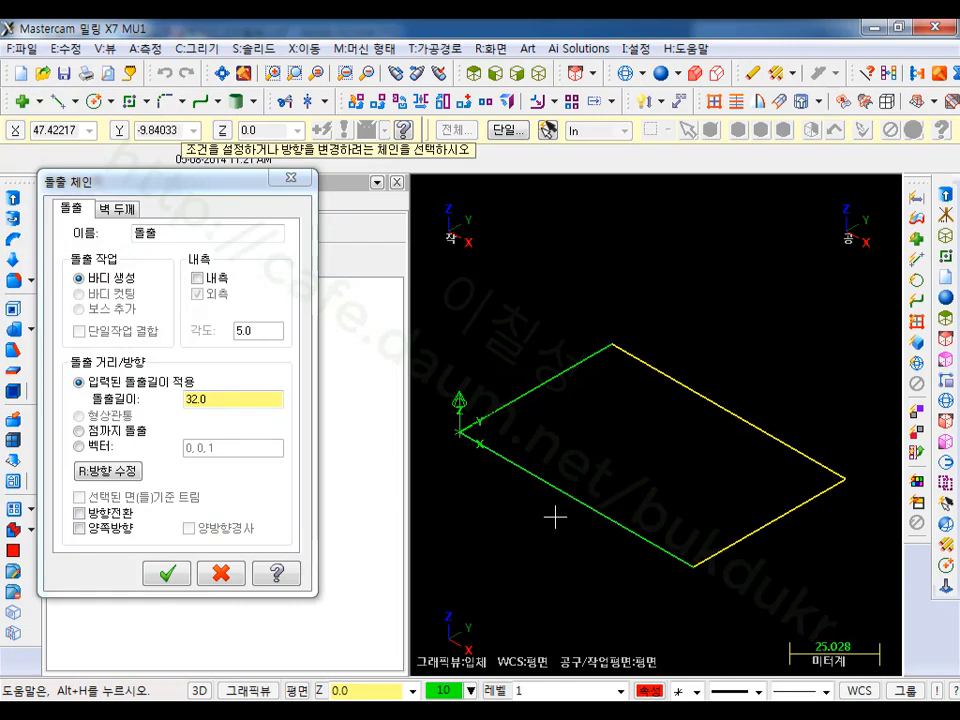
pyautogui.click(216, 399)
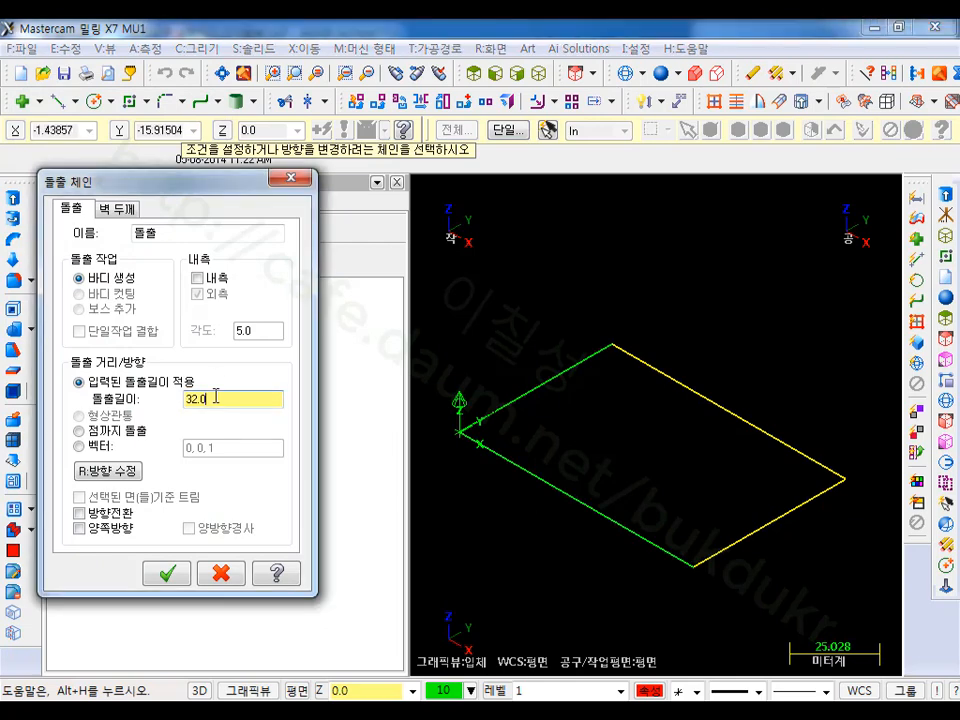
pyautogui.press('BackSpace')
pyautogui.press('BackSpace')
pyautogui.press('BackSpace')
pyautogui.press('BackSpace')
pyautogui.write('44')
pyautogui.click(166, 573)
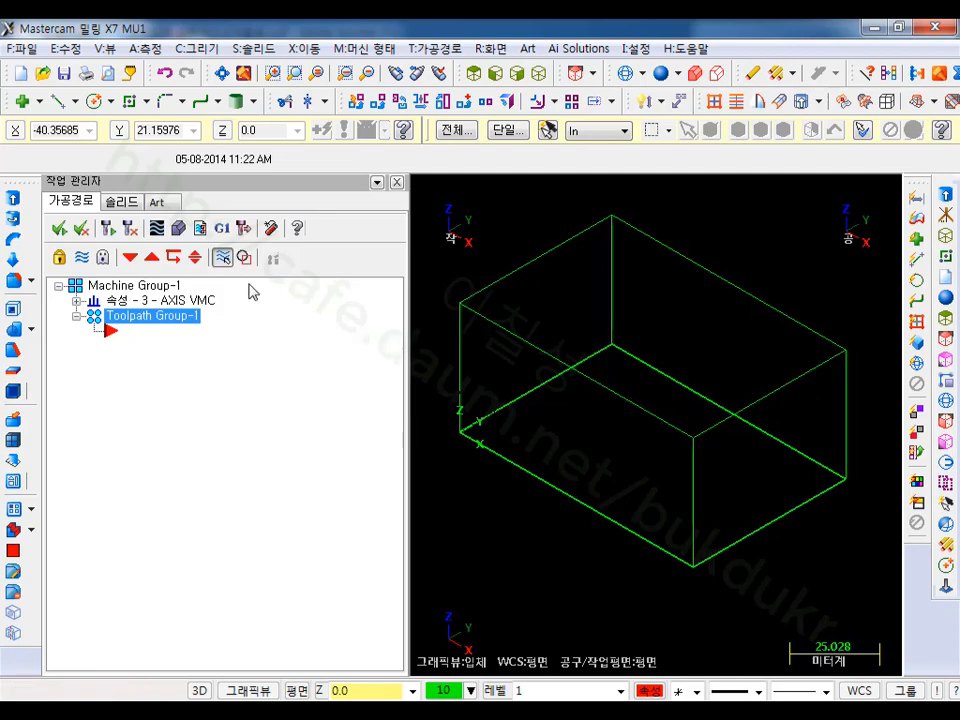
# Step: Show the solids manager and narrow its panel to enlarge the graphics area
pyautogui.click(122, 201)
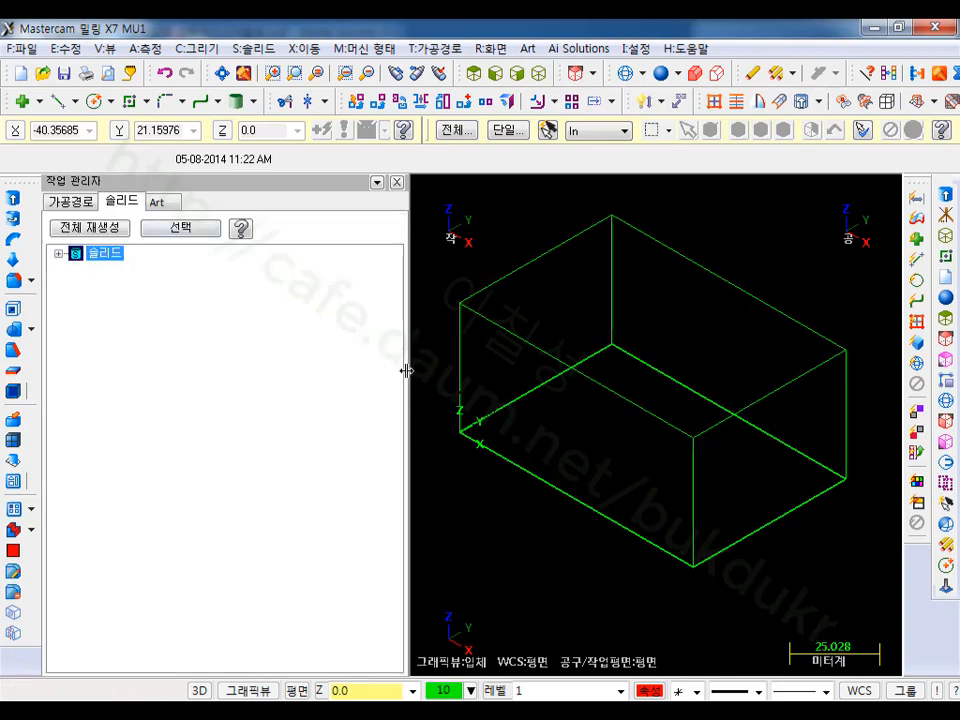
pyautogui.moveTo(403, 371); pyautogui.dragTo(300, 350)
pyautogui.scroll(2, 589, 228)
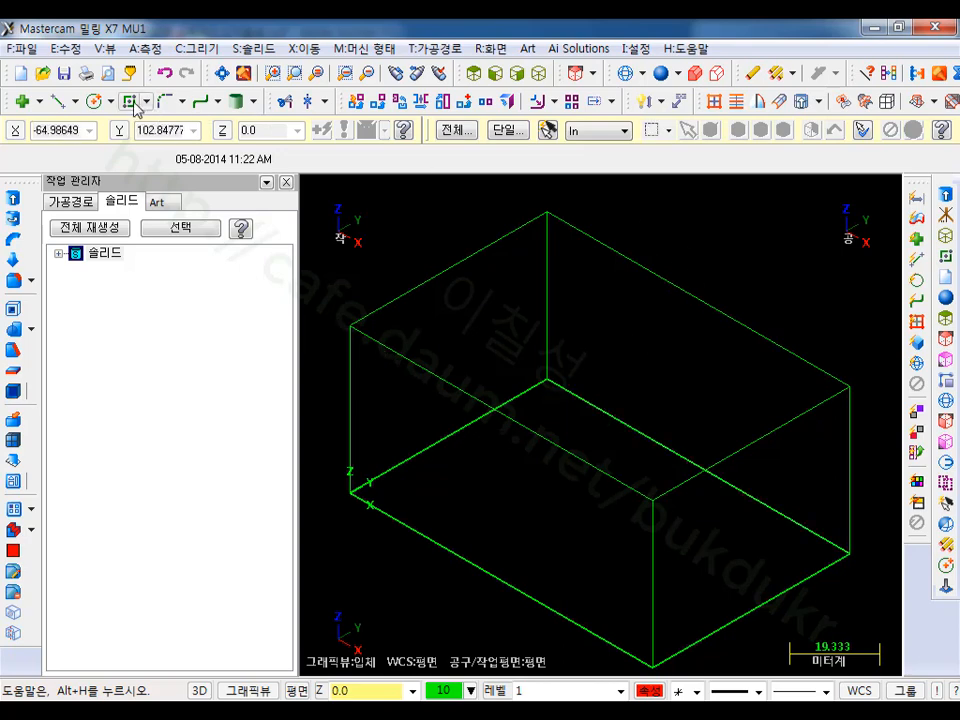
# Step: Switch to 2D construction mode and set the Z depth to 44 mm from the block's top corner above the origin
pyautogui.click(200, 691)
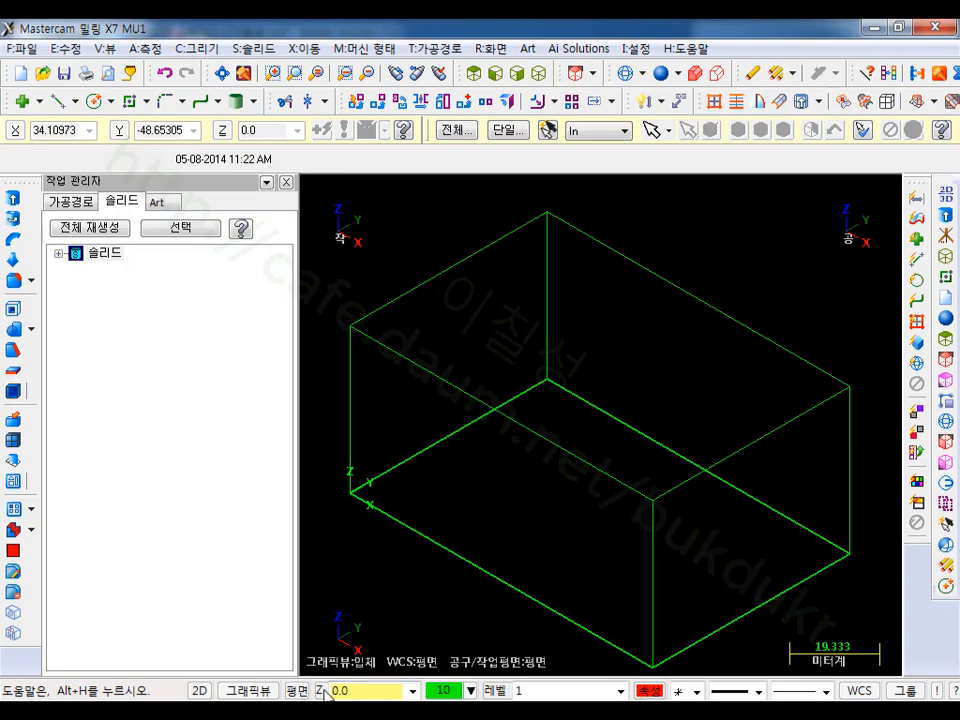
pyautogui.click(319, 691)
pyautogui.click(350, 328)
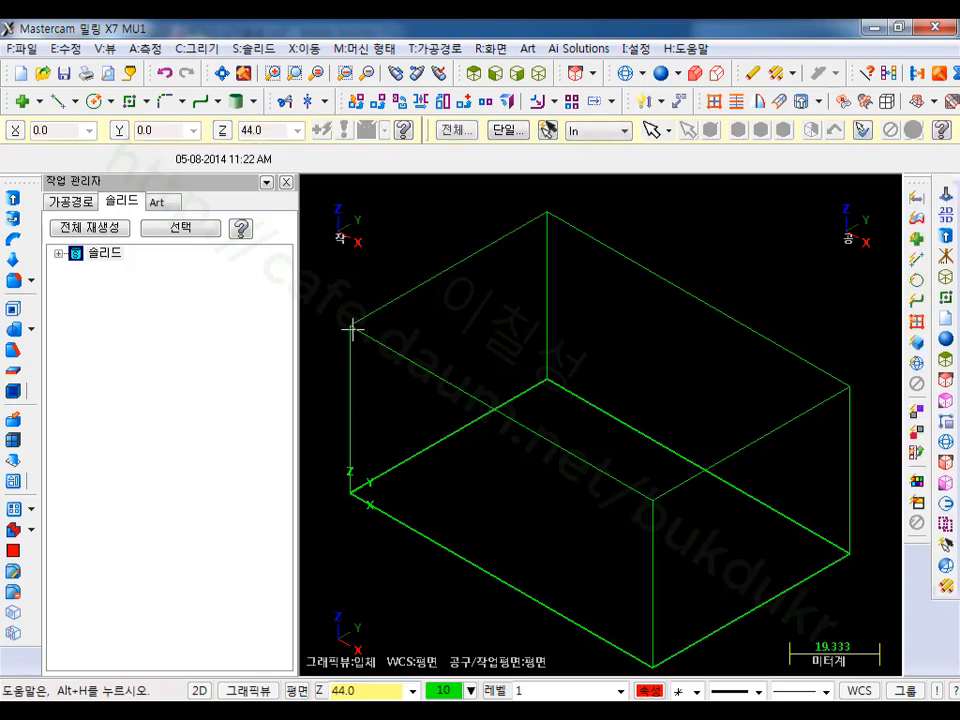
# Step: Draw a rectangle from the block's top corner above the origin, 55 mm (69-14) wide and about 66 mm high
pyautogui.click(129, 101)
pyautogui.click(350, 327)
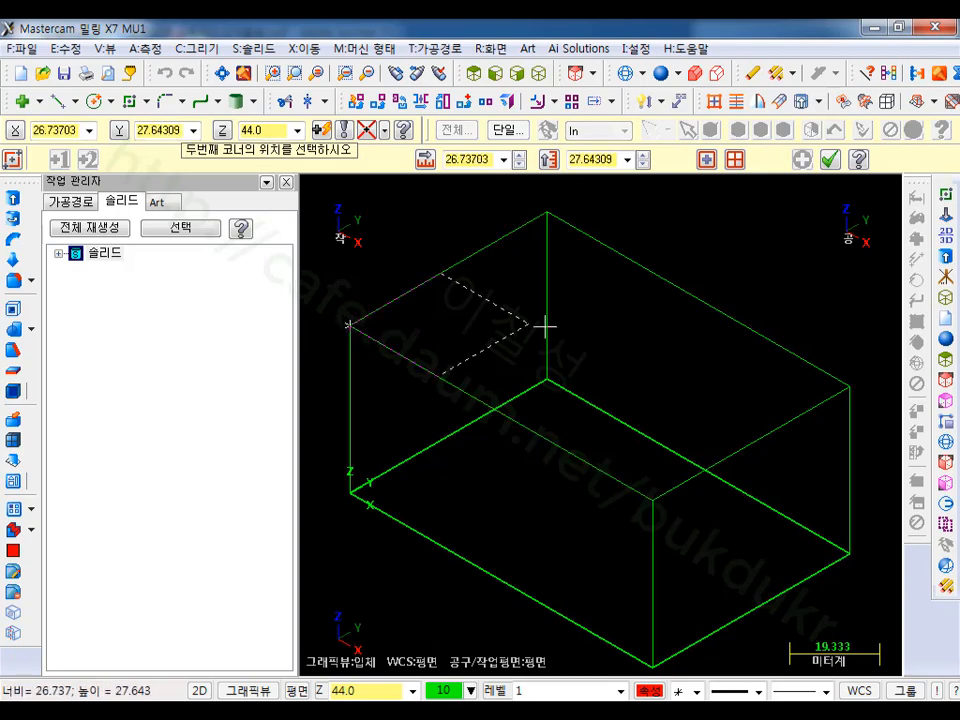
pyautogui.click(722, 291)
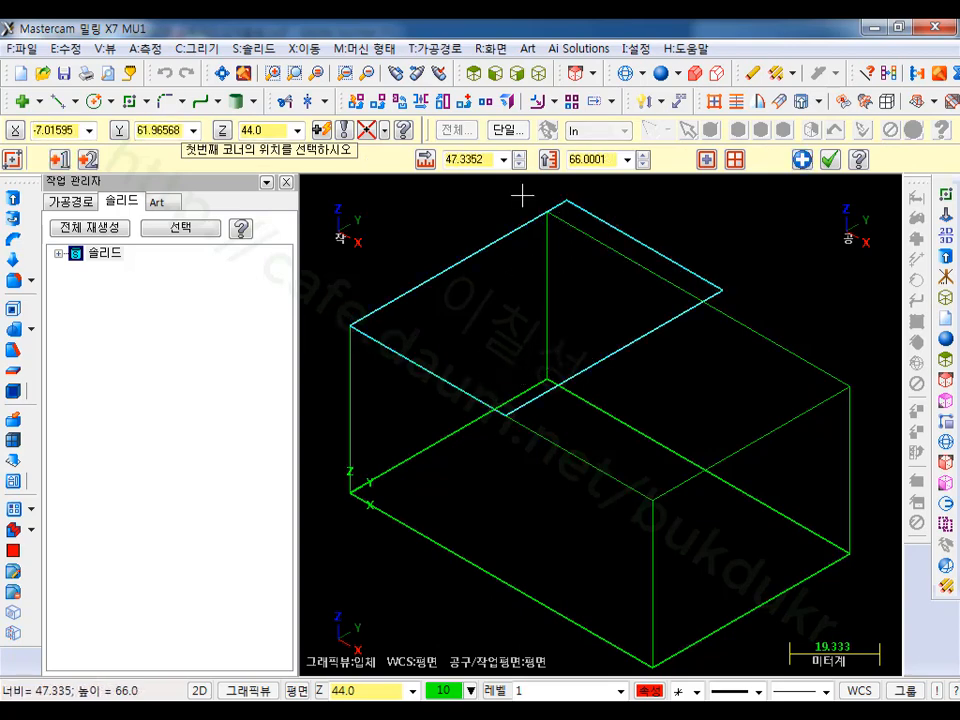
pyautogui.click(485, 160)
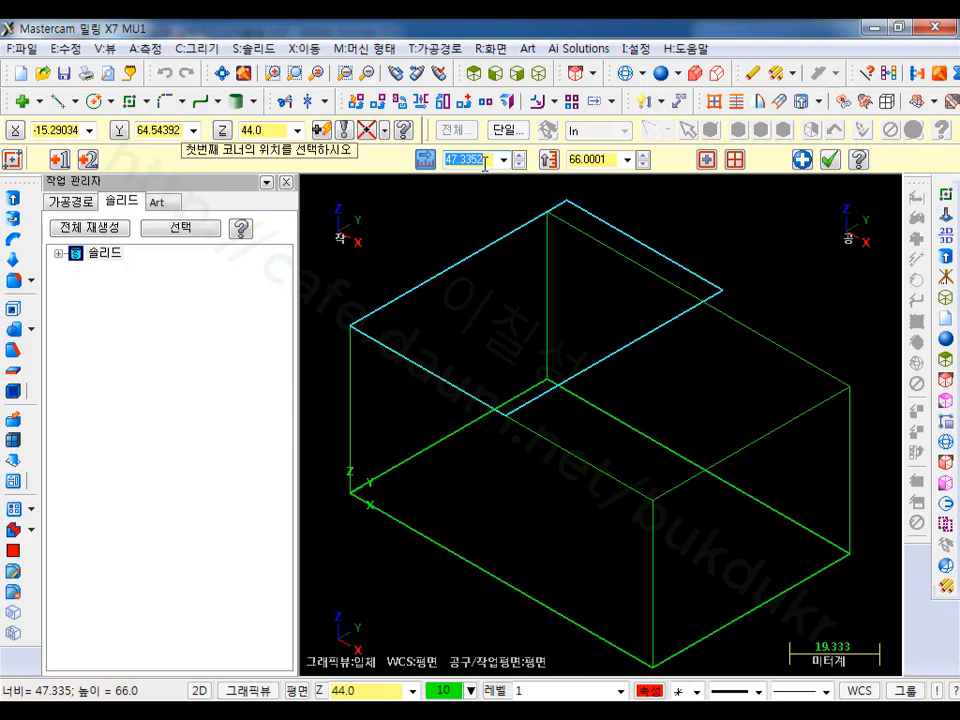
pyautogui.write('69-14')
pyautogui.press('Return')
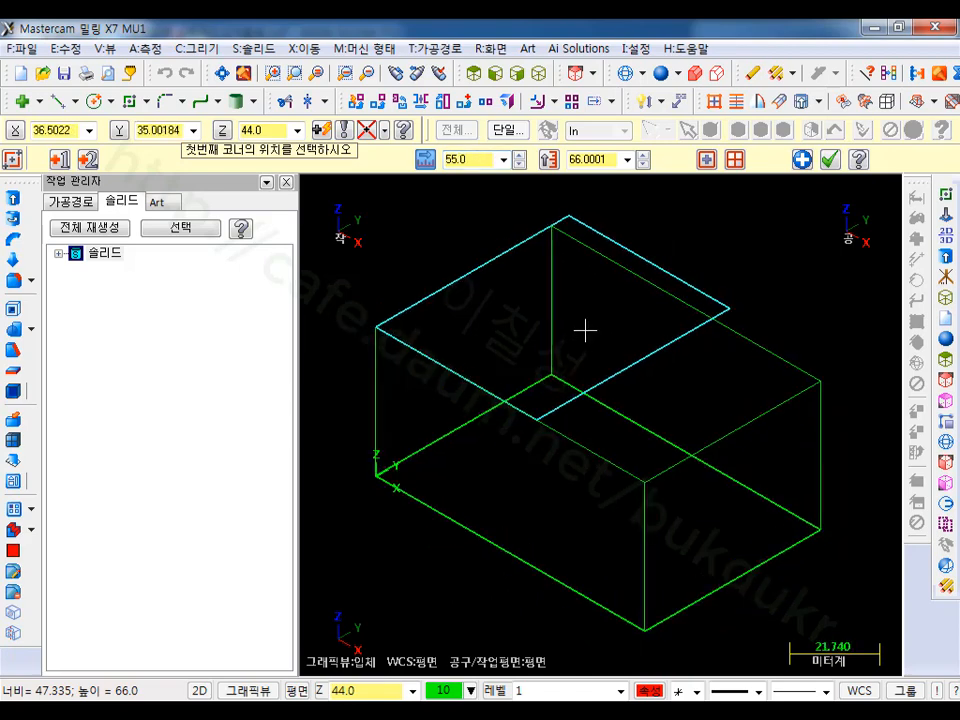
pyautogui.click(832, 163)
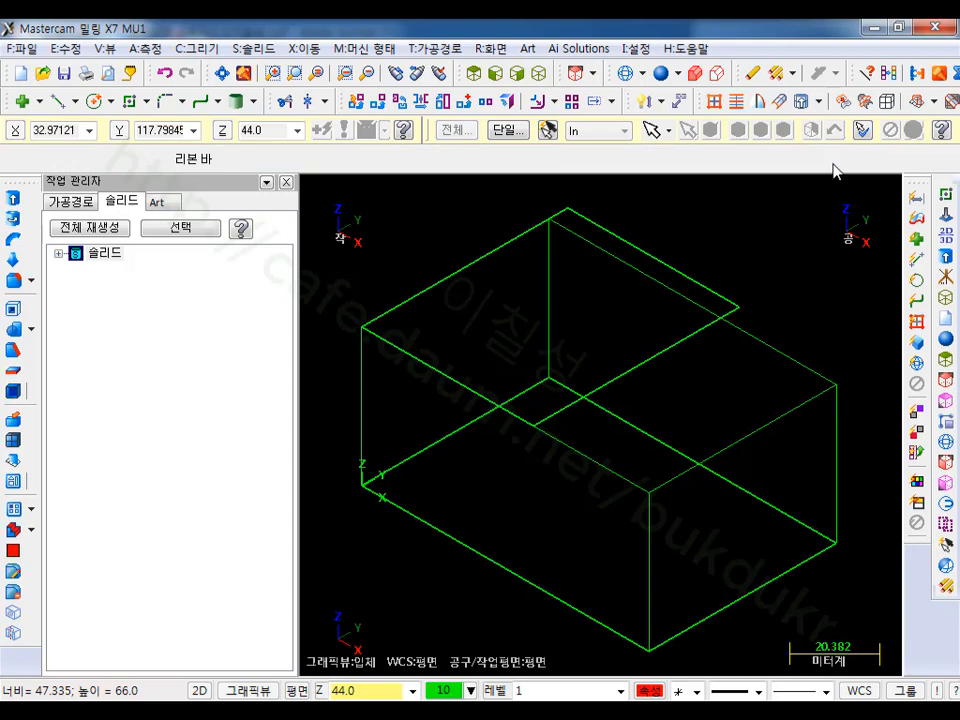
# Step: Extrude the new rectangle chain downward as a body cut 30 mm deep
pyautogui.click(12, 200)
pyautogui.click(613, 235)
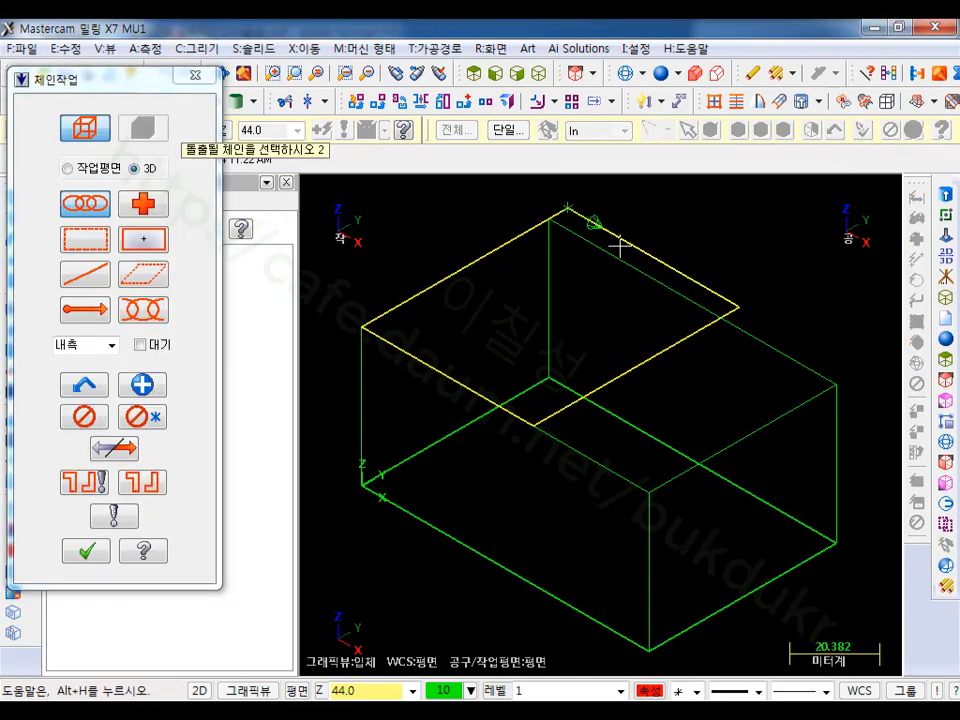
pyautogui.click(82, 552)
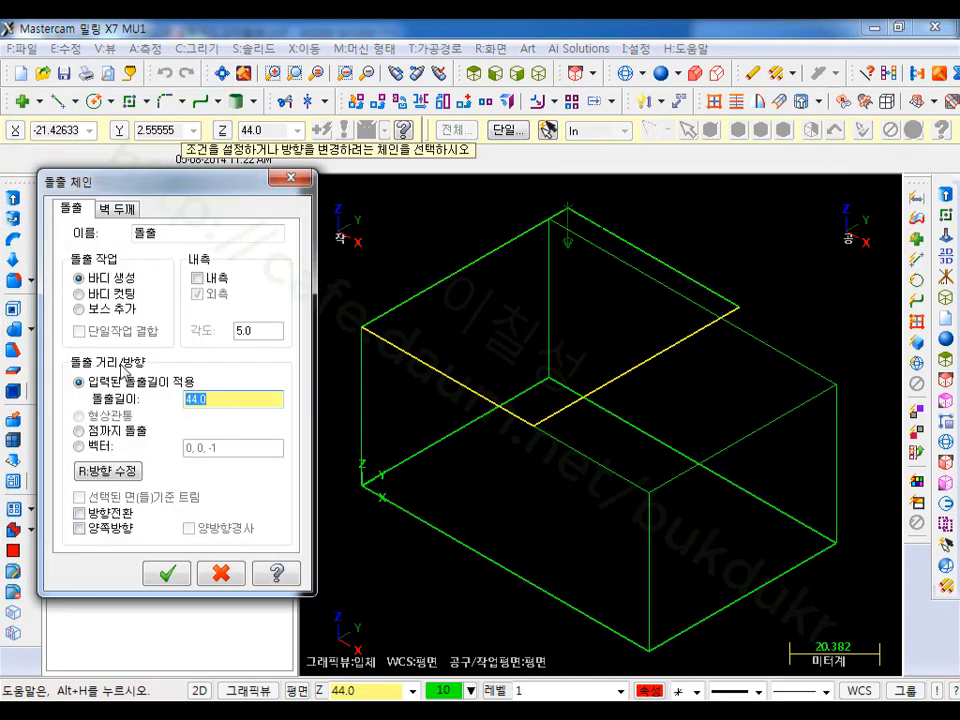
pyautogui.moveTo(221, 401); pyautogui.dragTo(153, 413)
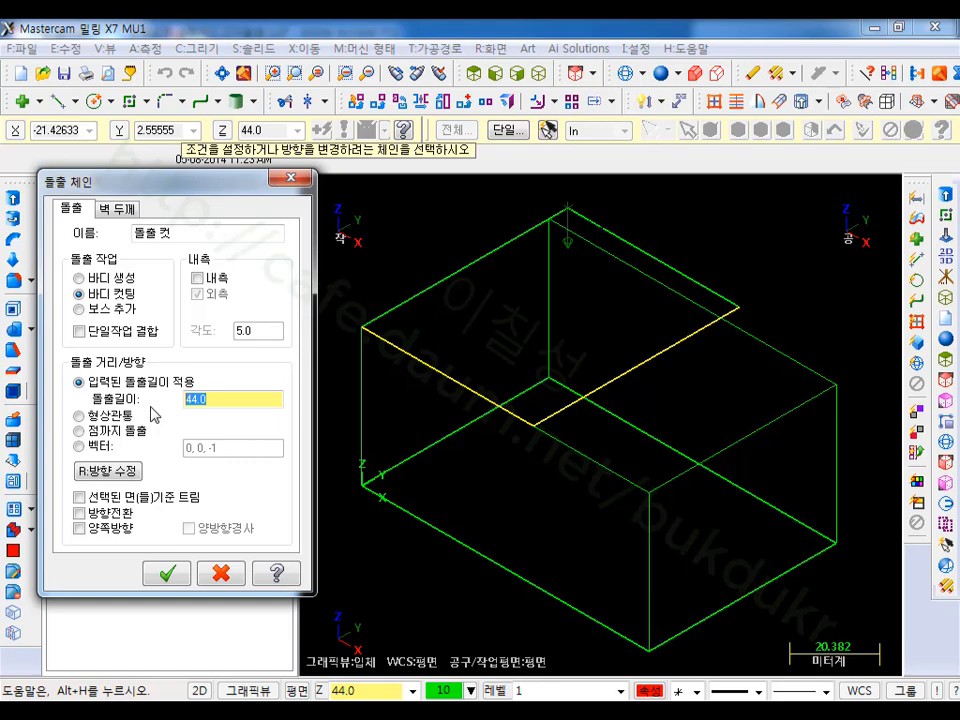
pyautogui.write('30')
pyautogui.press('Return')
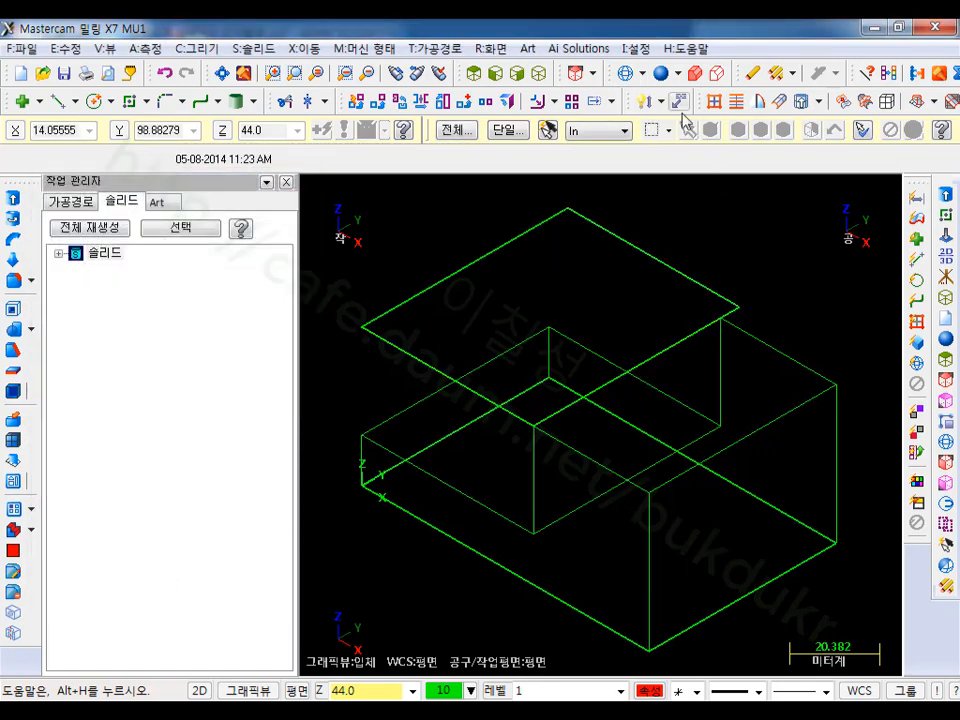
# Step: Shade the solid and draw a rectangle on the raised block's top face from its front corner, about 18.5 by 45.5 mm
pyautogui.click(517, 73)
pyautogui.scroll(1, 776, 264)
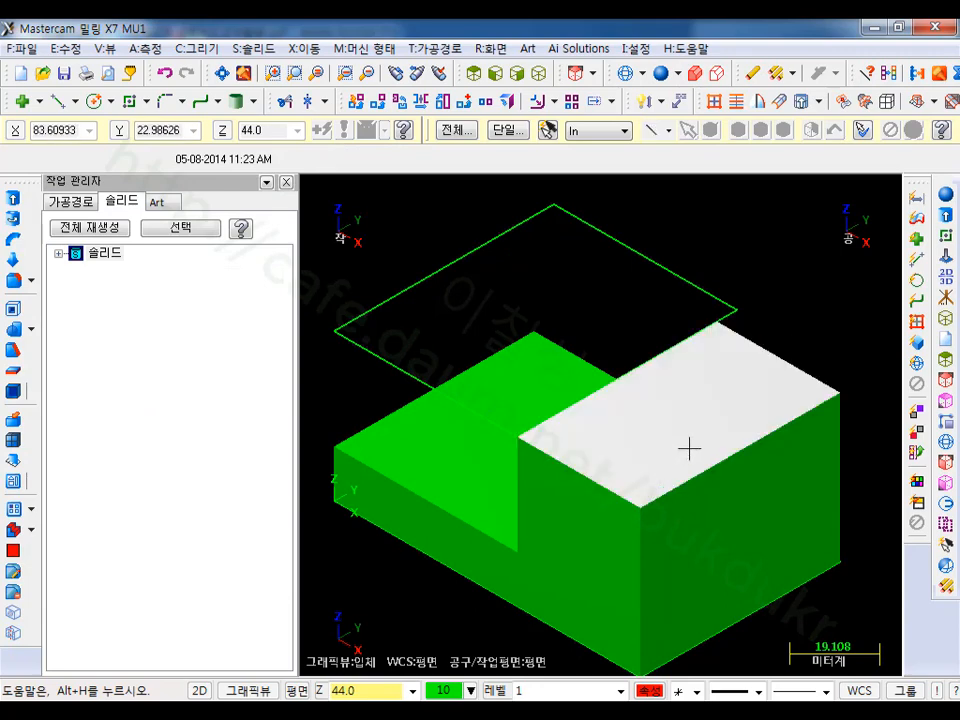
pyautogui.click(127, 102)
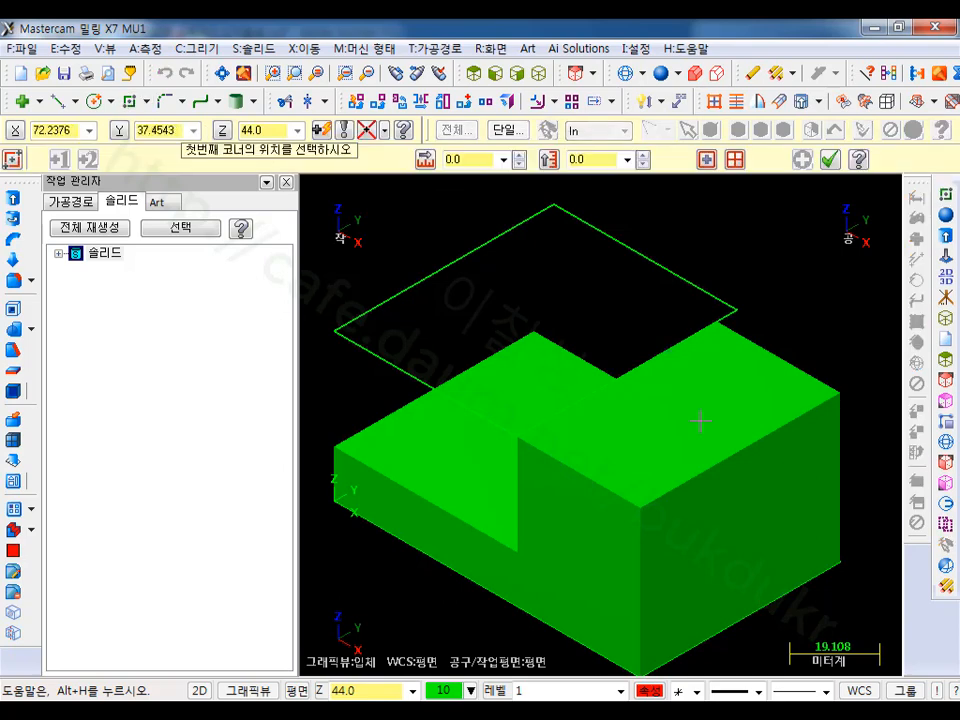
pyautogui.click(641, 507)
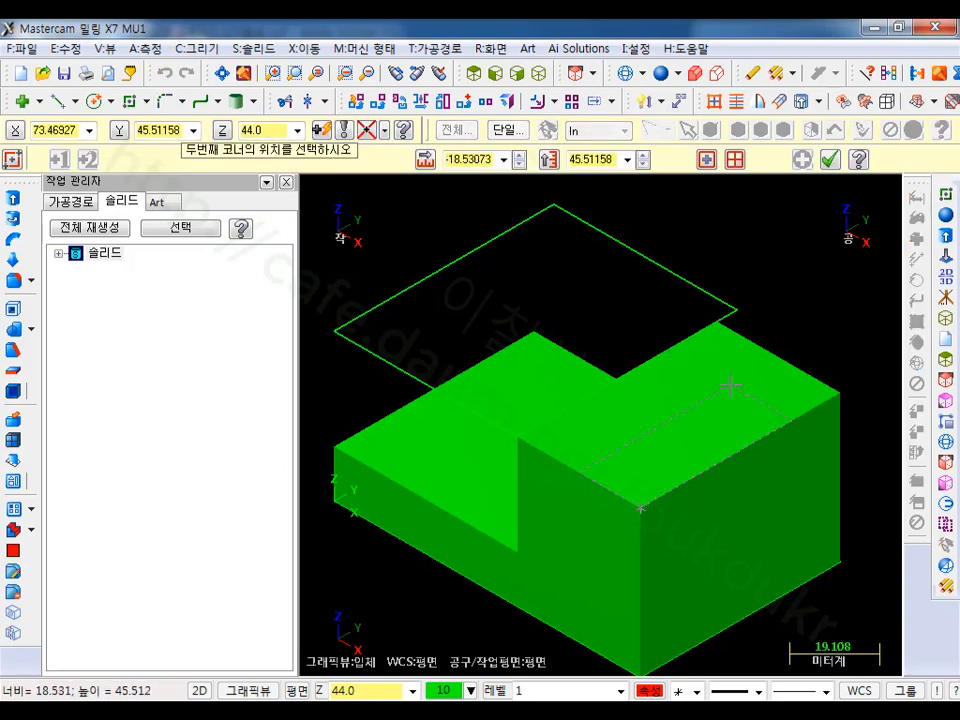
pyautogui.click(730, 386)
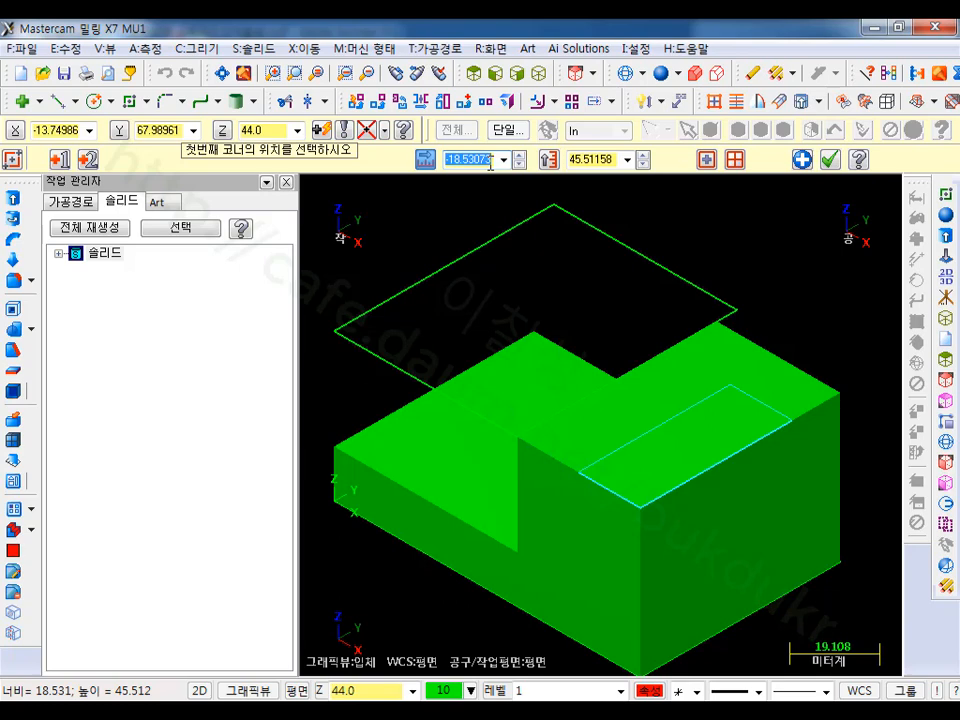
# Step: Set the top-face rectangle's width to -92+69 (-23 mm) and its height to 46 mm
pyautogui.write('-92')
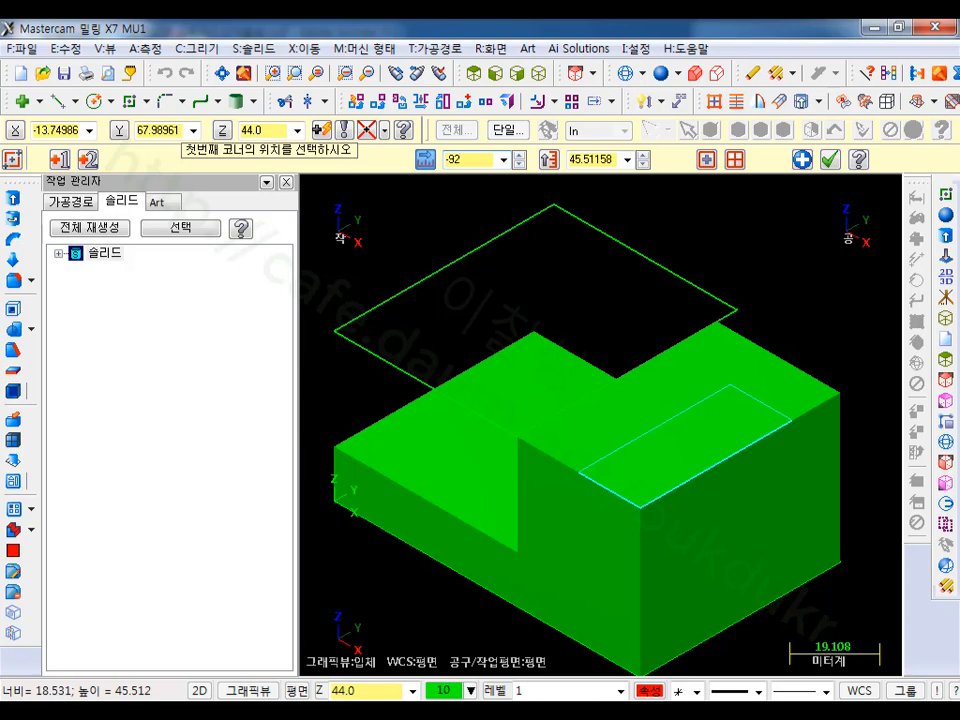
pyautogui.write('+69')
pyautogui.press('Return')
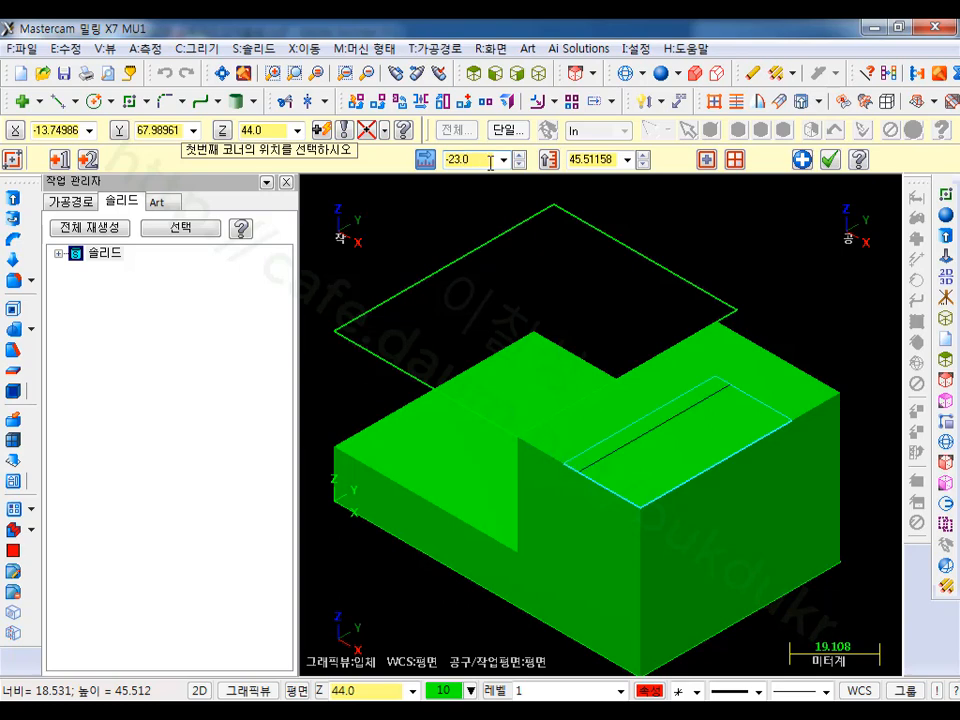
pyautogui.click(595, 161)
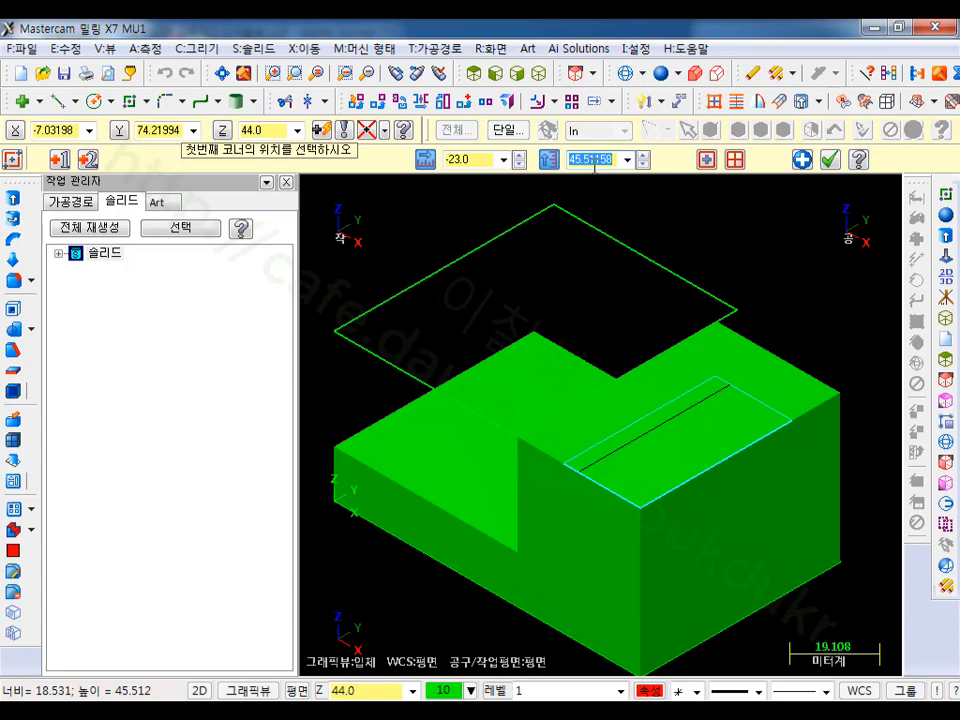
pyautogui.write('46.0')
pyautogui.press('Return')
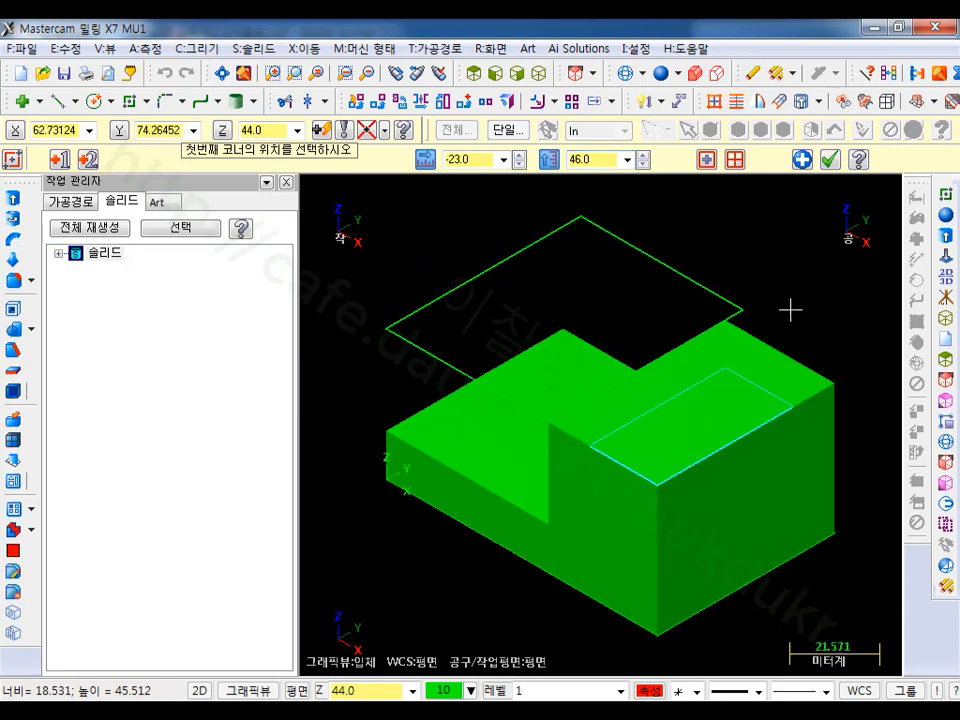
# Step: Accept the top-face rectangle and extrude it as a body cut through the entire solid
pyautogui.click(829, 159)
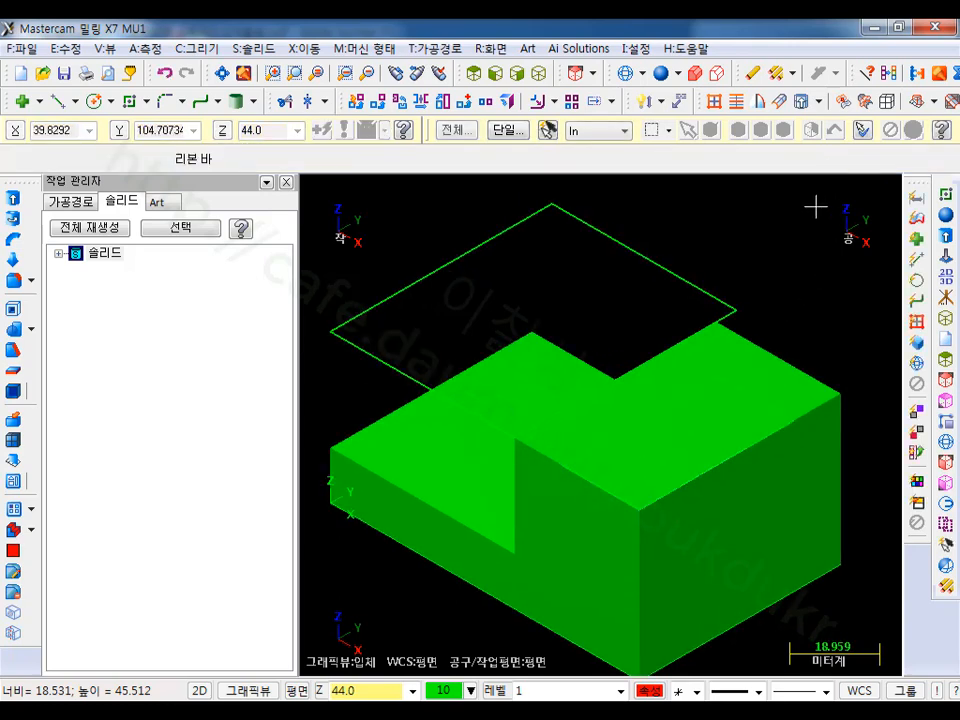
pyautogui.click(16, 199)
pyautogui.click(590, 448)
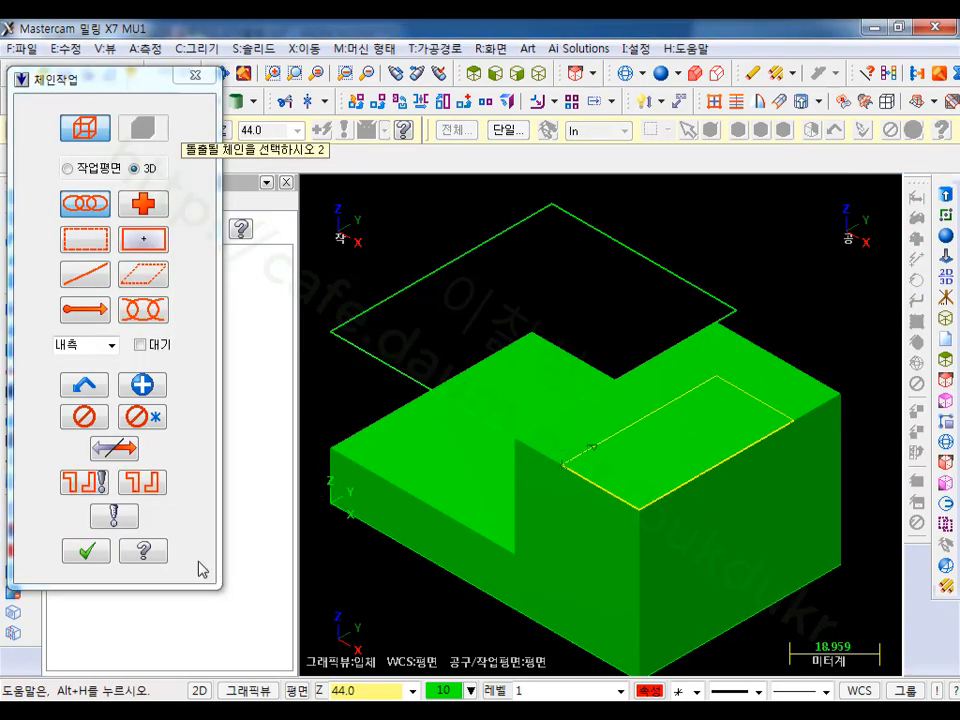
pyautogui.click(94, 556)
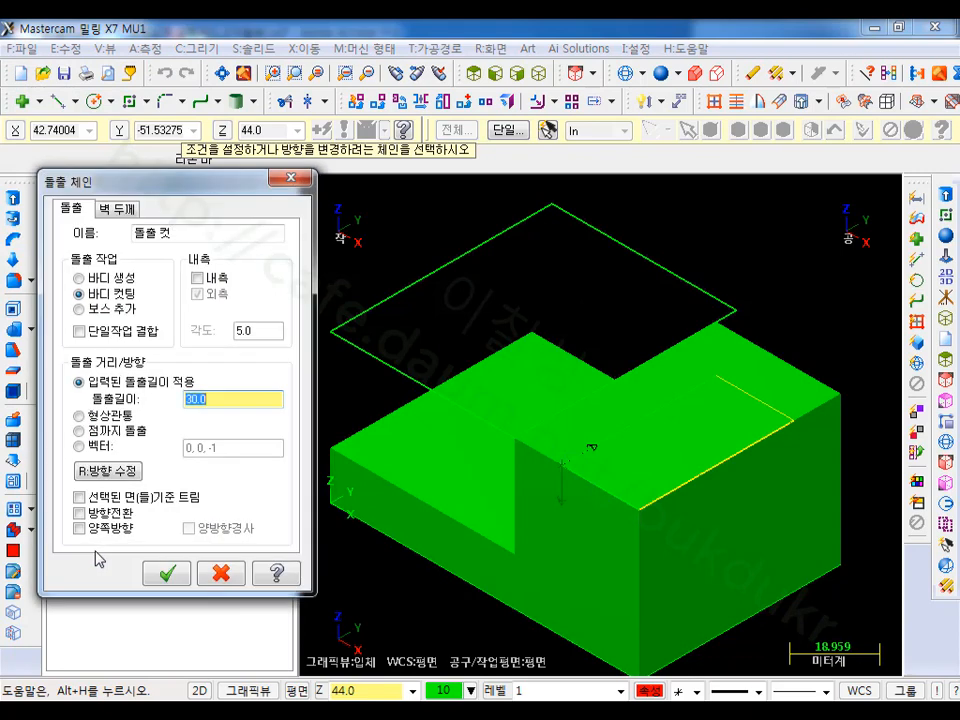
pyautogui.click(100, 415)
pyautogui.click(167, 572)
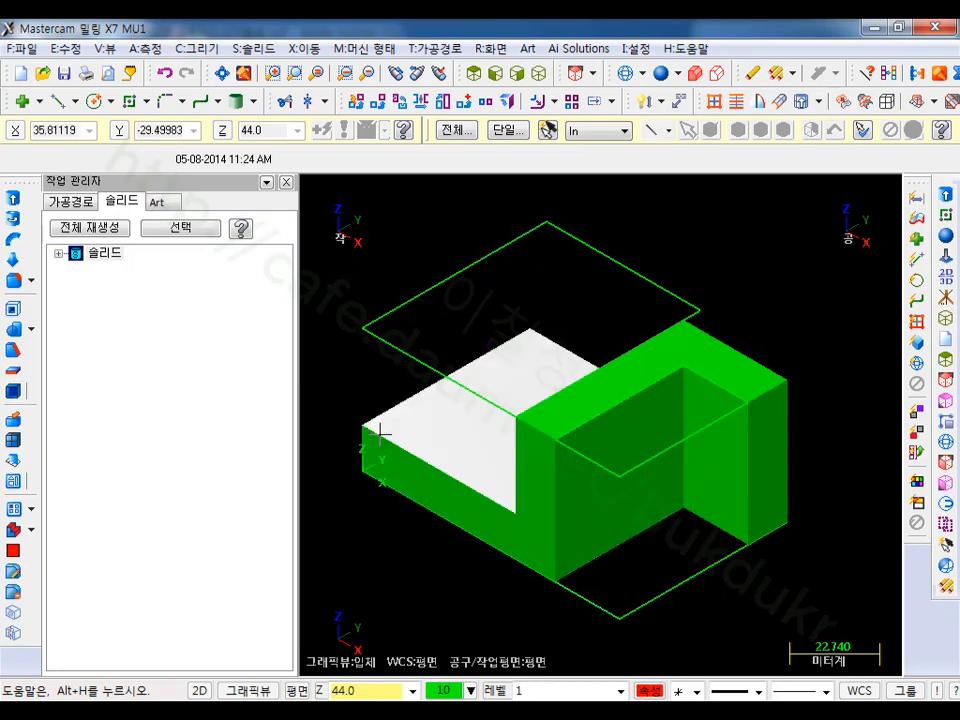
# Step: Set the working depth to Z 14 from the lower step's corner above the origin and the drawing color to magenta (13)
pyautogui.click(319, 689)
pyautogui.click(360, 421)
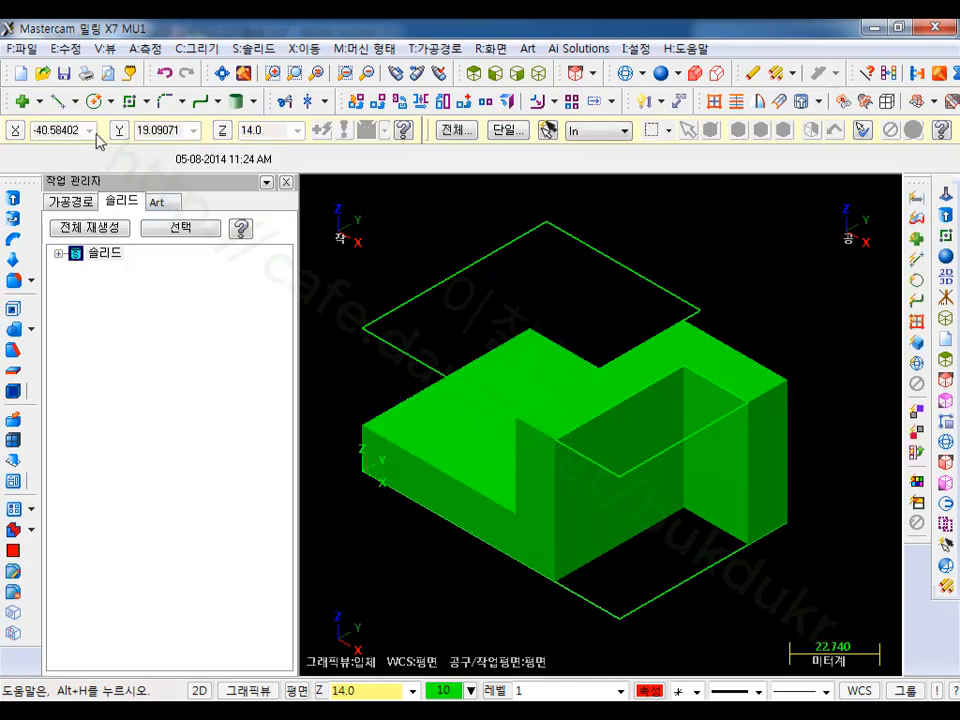
pyautogui.click(441, 690)
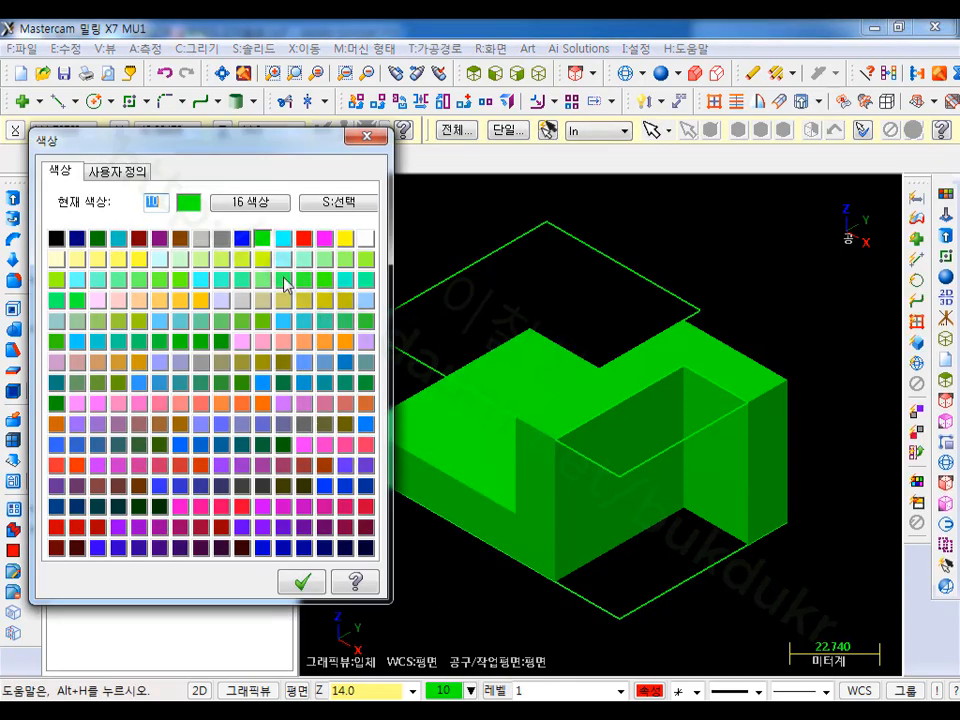
pyautogui.click(322, 241)
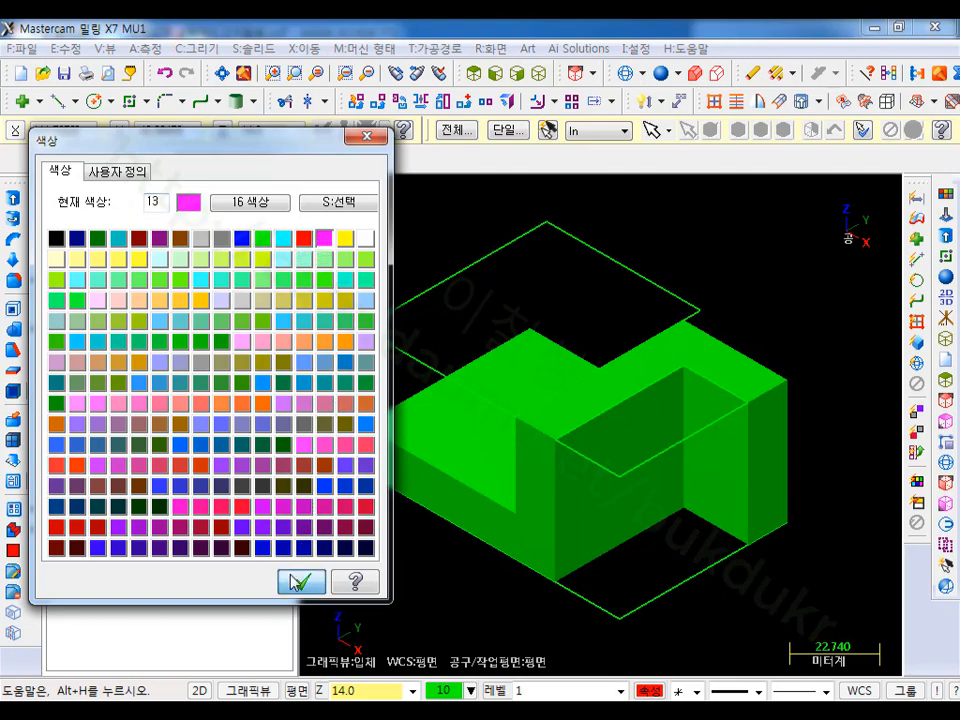
pyautogui.click(301, 580)
# Step: Turn off the attribute manager option and choose the second-thinnest line width for new geometry
pyautogui.click(650, 690)
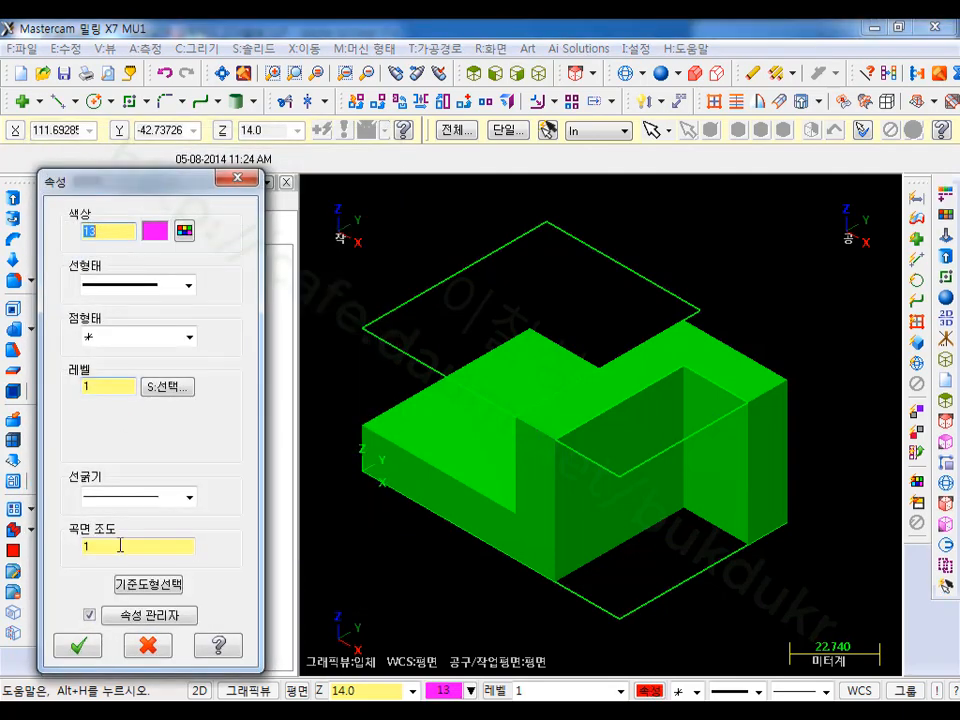
pyautogui.click(89, 616)
pyautogui.click(90, 648)
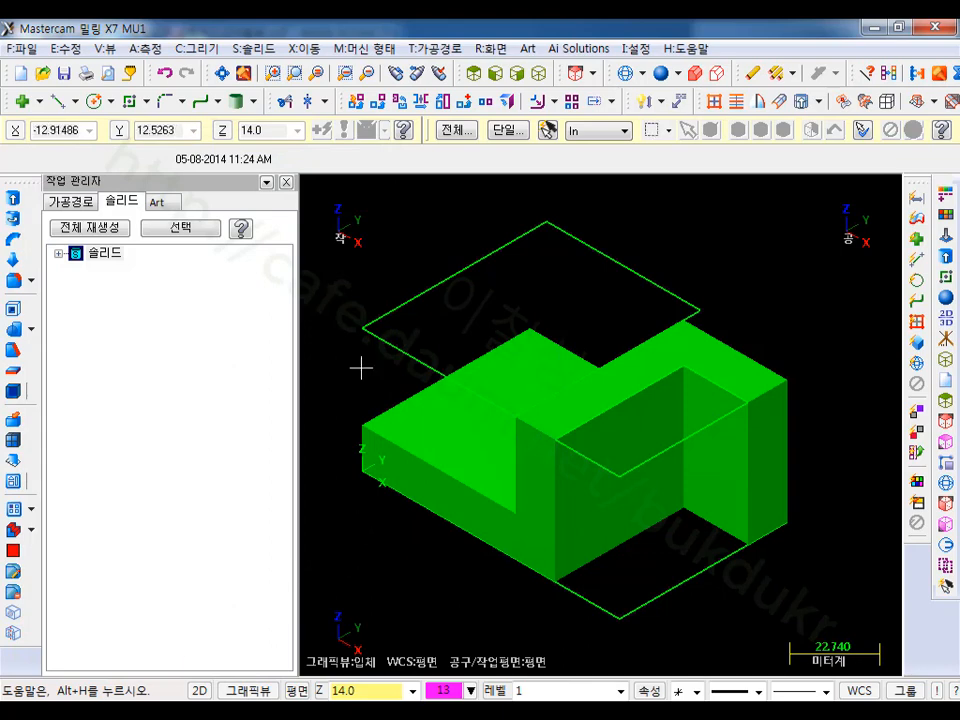
pyautogui.click(826, 690)
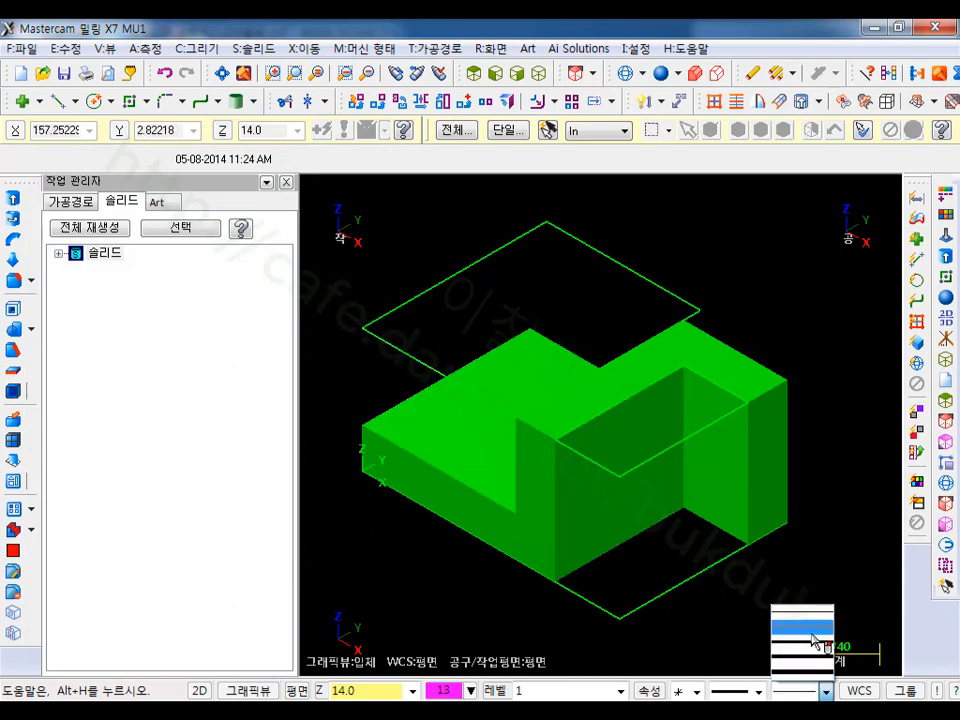
pyautogui.click(806, 631)
# Step: Draw a rectangle on the lower step's top face from the corner above the origin, about 17.5 by 18.6 mm
pyautogui.click(128, 101)
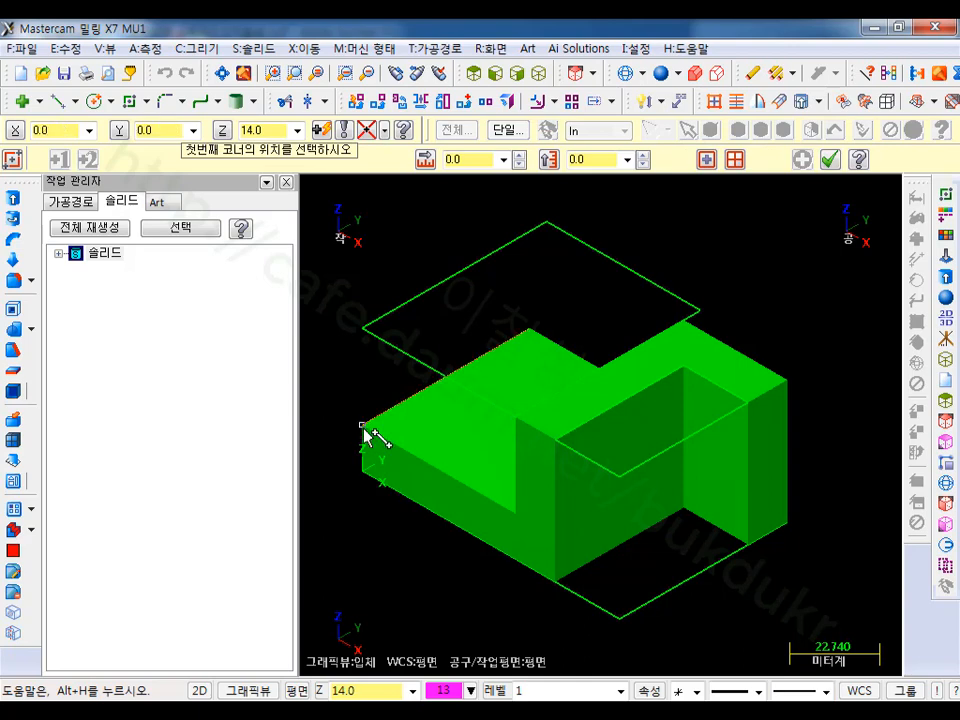
pyautogui.click(361, 426)
pyautogui.click(462, 425)
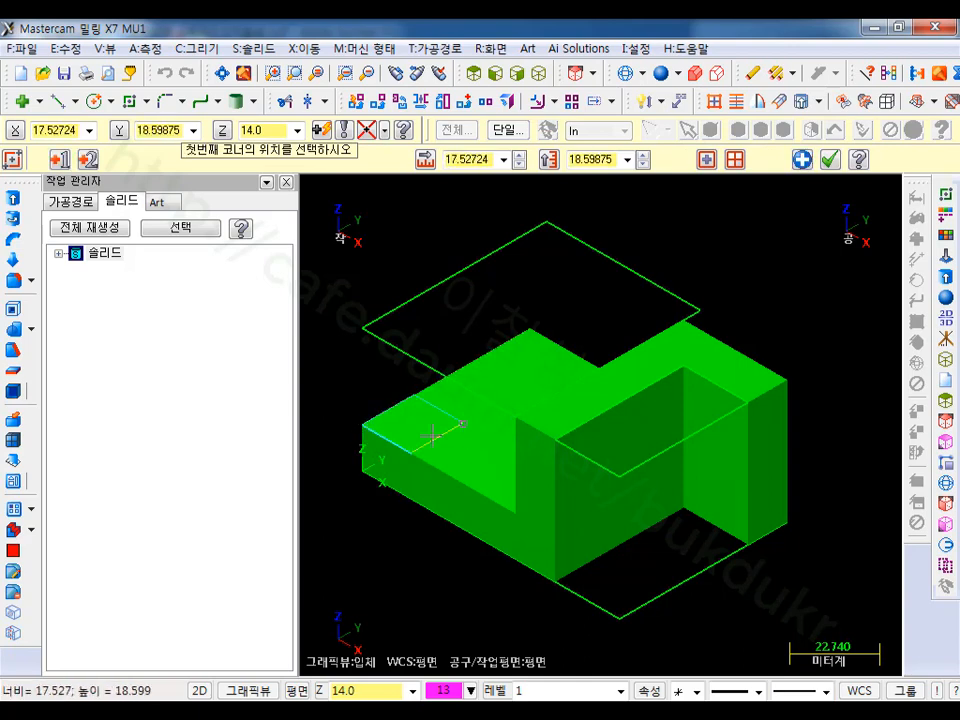
pyautogui.scroll(4, 343, 399)
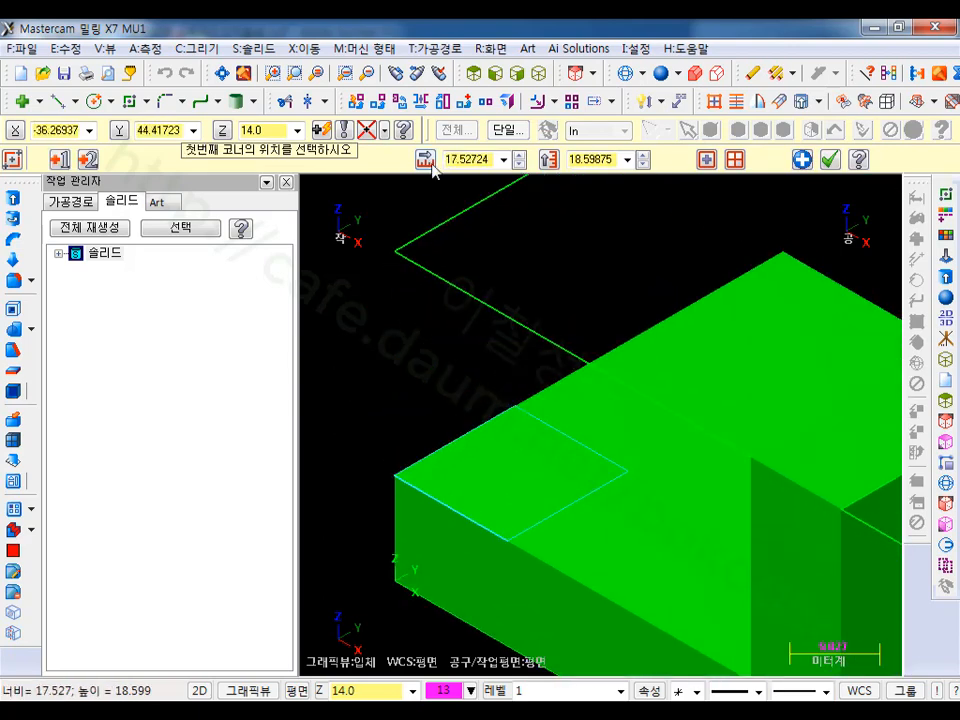
# Step: Set the lower-step rectangle's width to 21 mm and its height to 16 mm
pyautogui.click(493, 160)
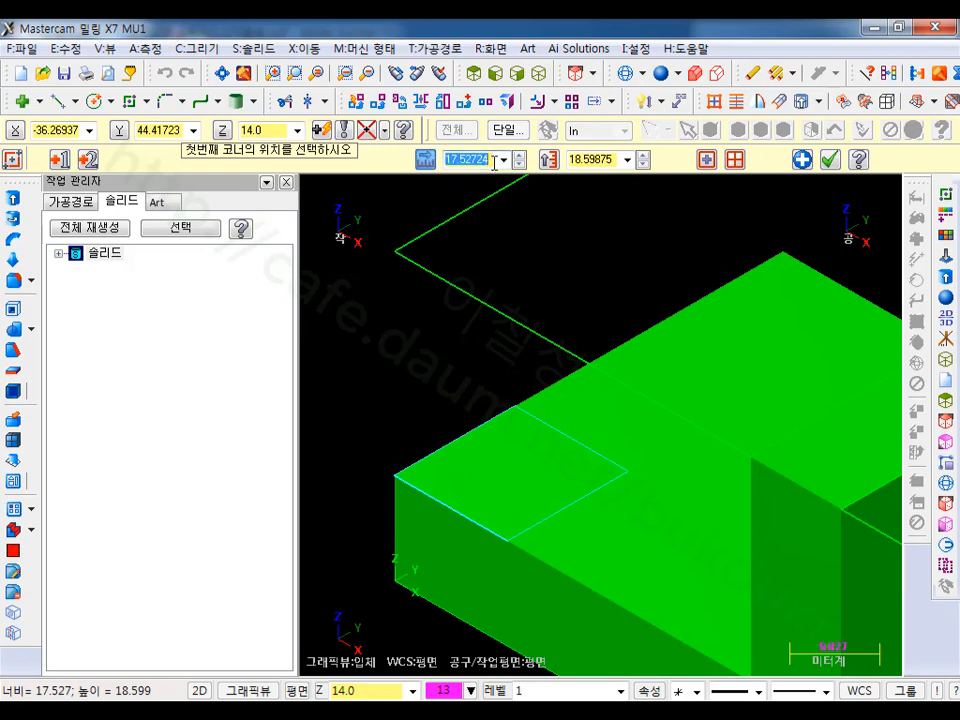
pyautogui.write('21')
pyautogui.click(594, 160)
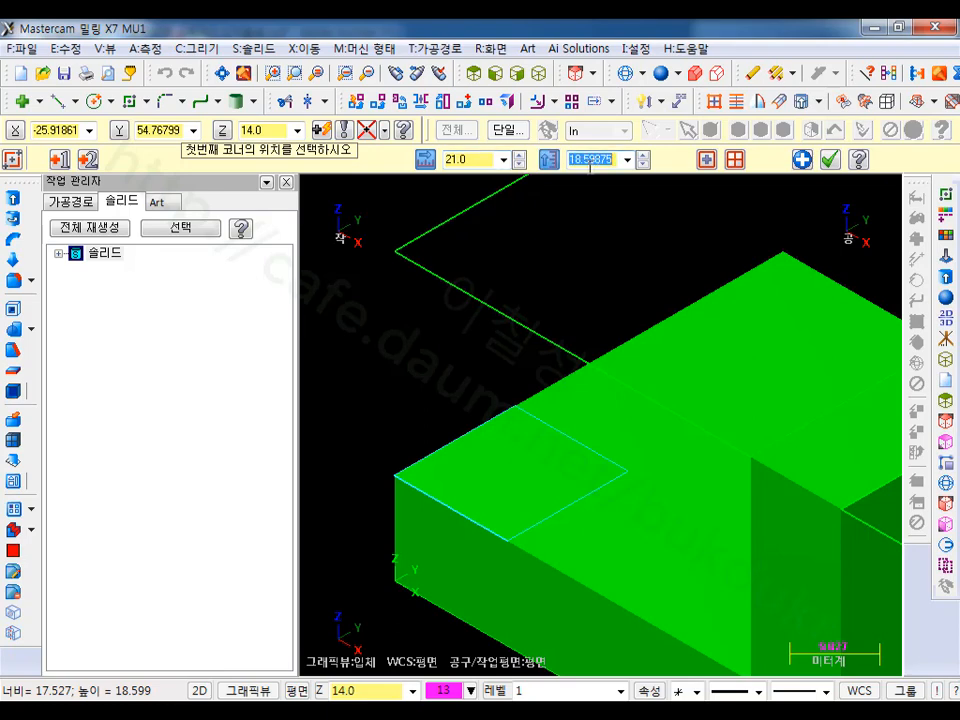
pyautogui.write('60-4')
pyautogui.press('Return')
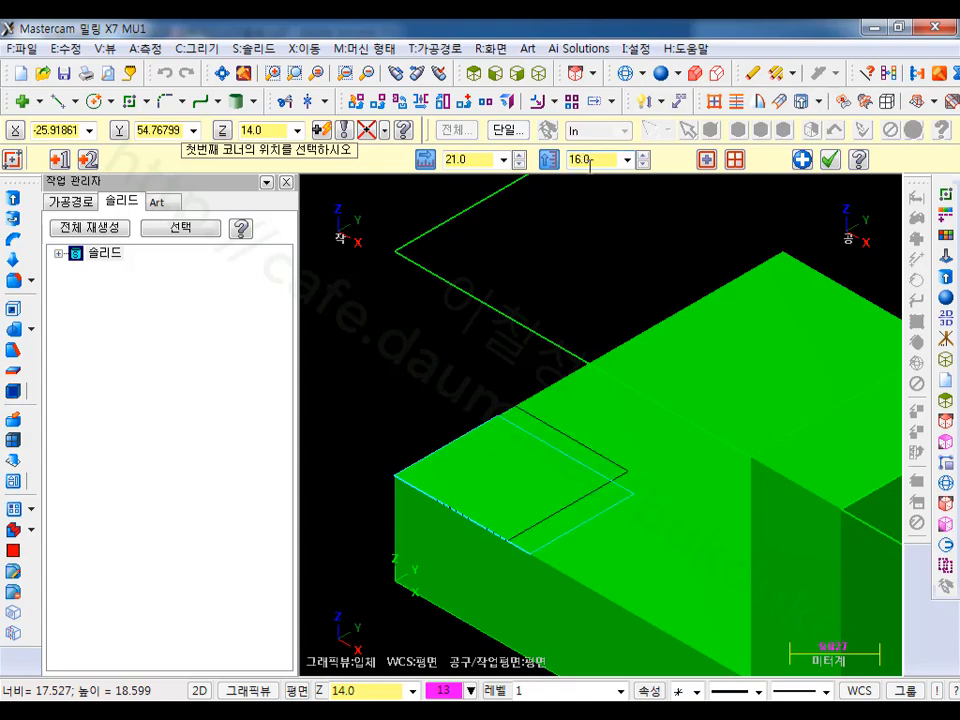
pyautogui.click(831, 160)
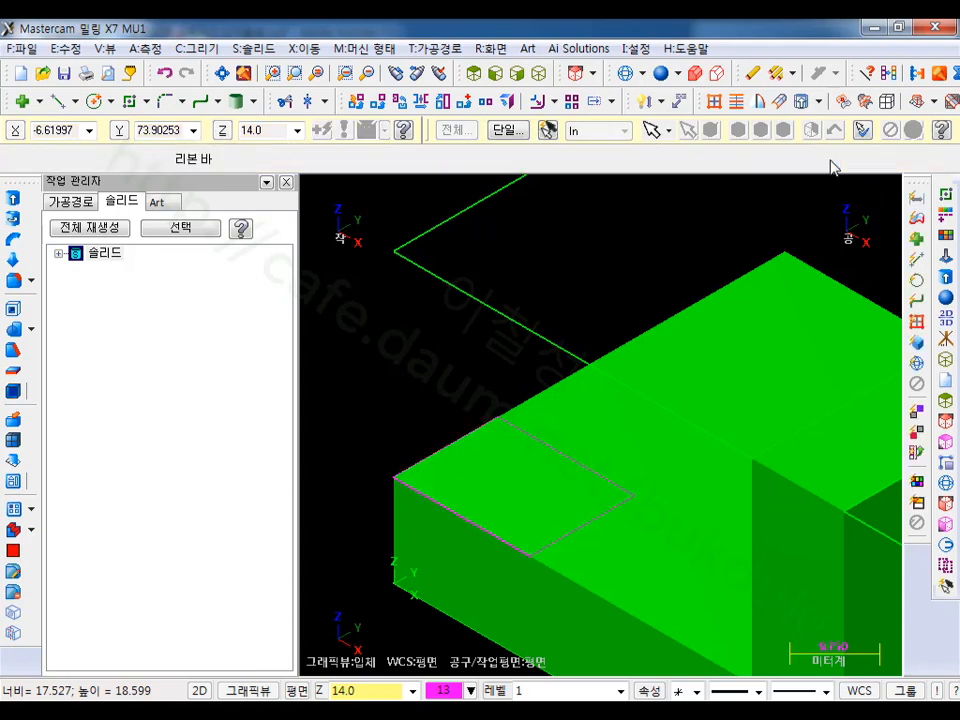
# Step: Extrude the magenta corner rectangle as a body cut through the entire solid
pyautogui.click(13, 197)
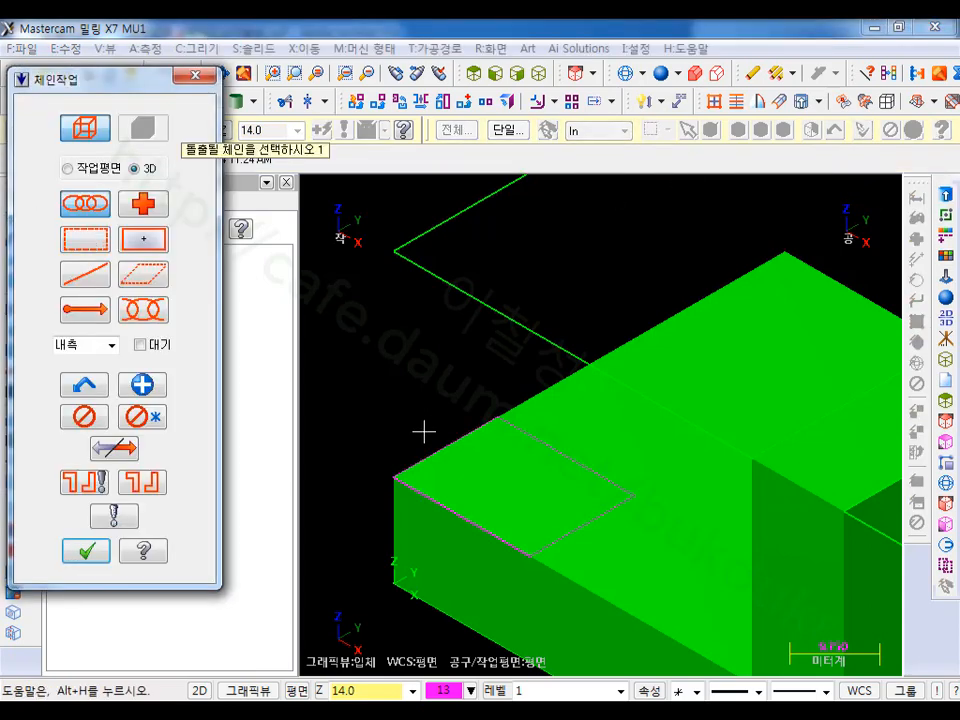
pyautogui.click(440, 441)
pyautogui.click(92, 551)
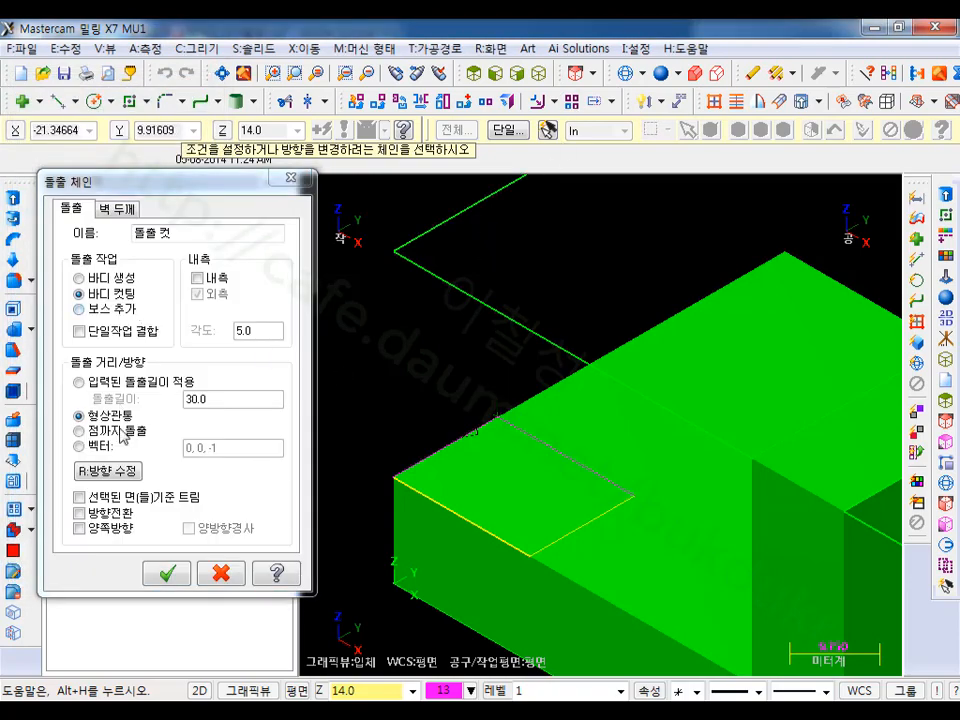
pyautogui.click(163, 576)
pyautogui.scroll(-5, 441, 328)
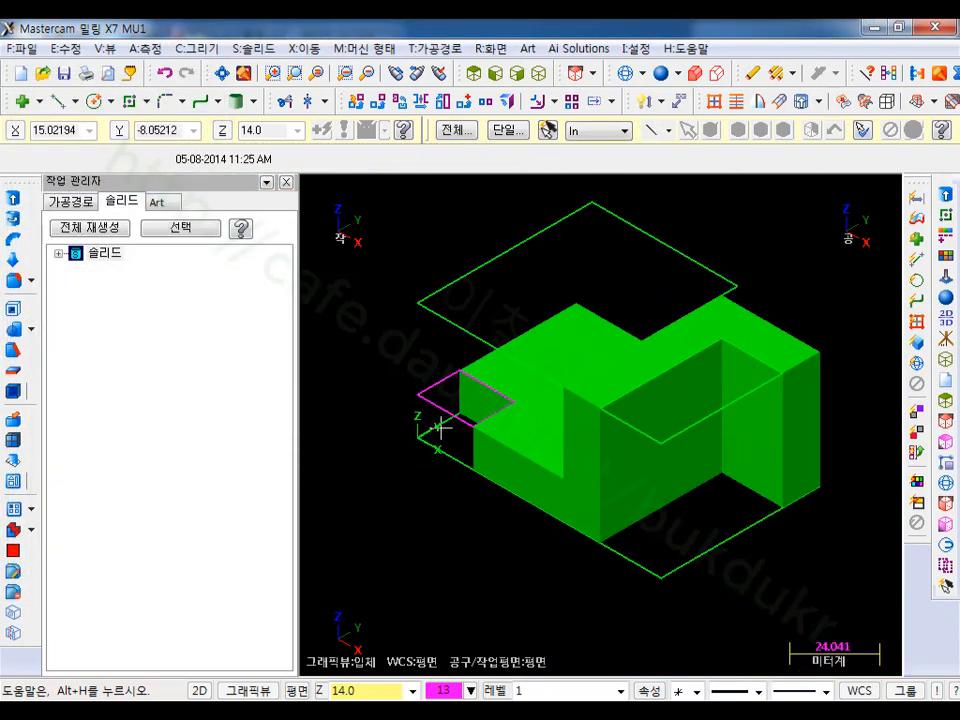
# Step: Blank all of the rectangle wireframe geometry and fit the solid in the view
pyautogui.click(548, 131)
pyautogui.click(491, 48)
pyautogui.click(521, 153)
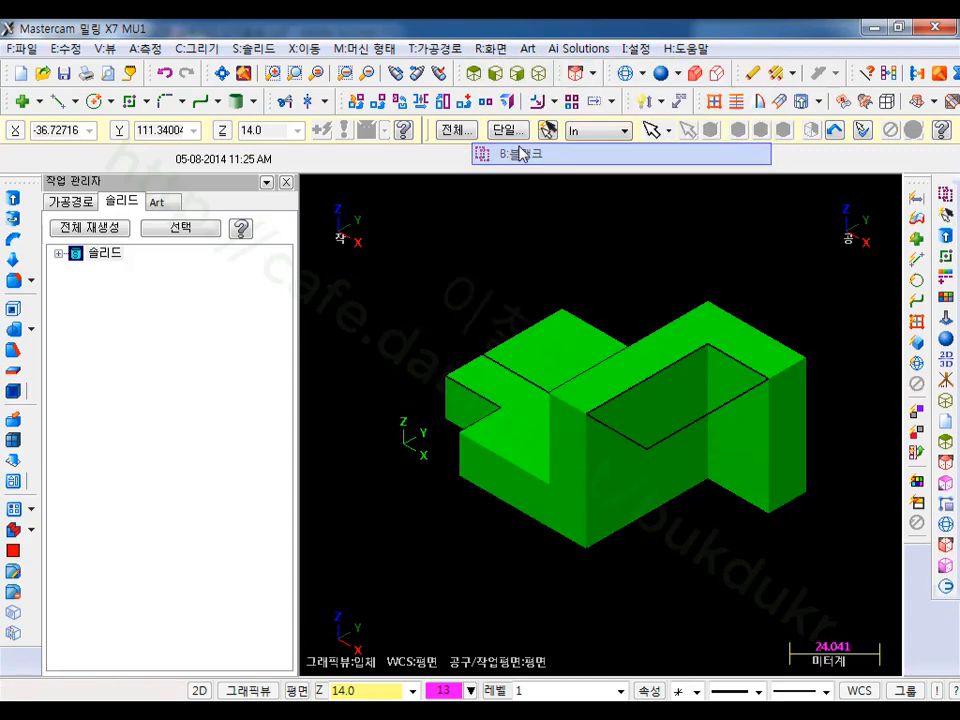
pyautogui.hotkey('alt', 'F1')
pyautogui.moveTo(692, 245); pyautogui.dragTo(632, 257, button='middle')
# Step: In a wireframe top view, draw a 10 mm radius circle centered at X23 Y38, offset from the lower step's upper-left corner
pyautogui.click(472, 72)
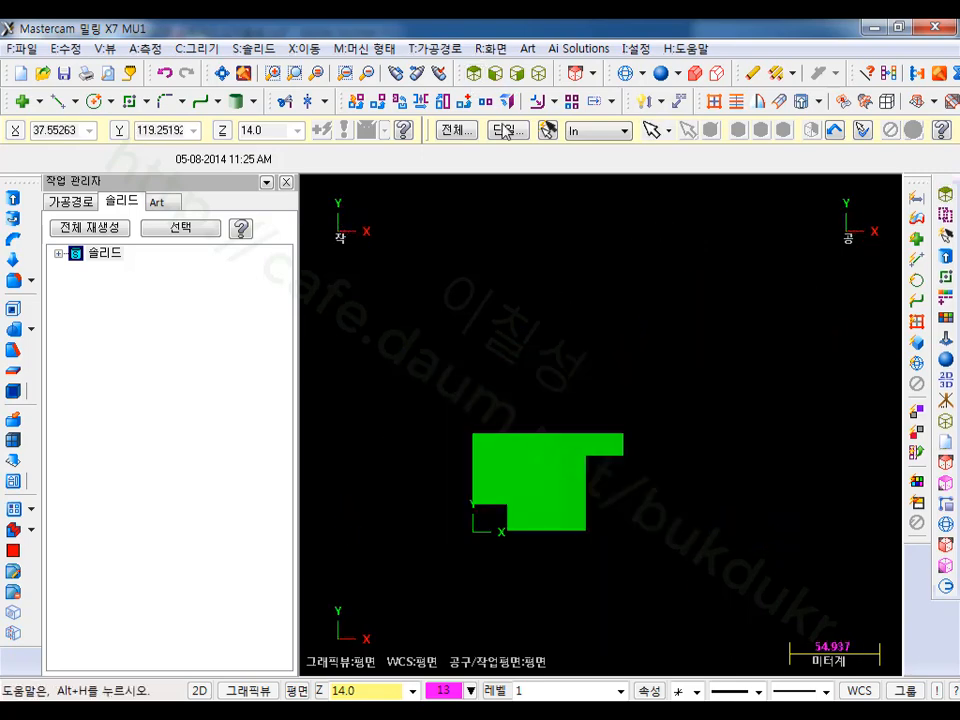
pyautogui.scroll(4, 491, 510)
pyautogui.click(625, 73)
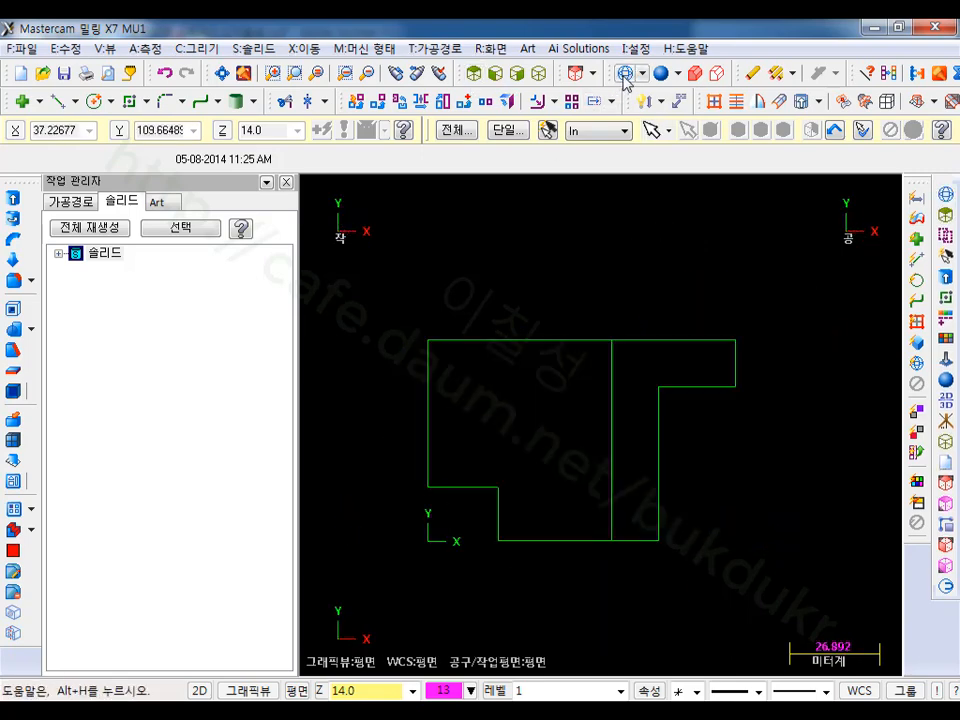
pyautogui.scroll(1, 516, 448)
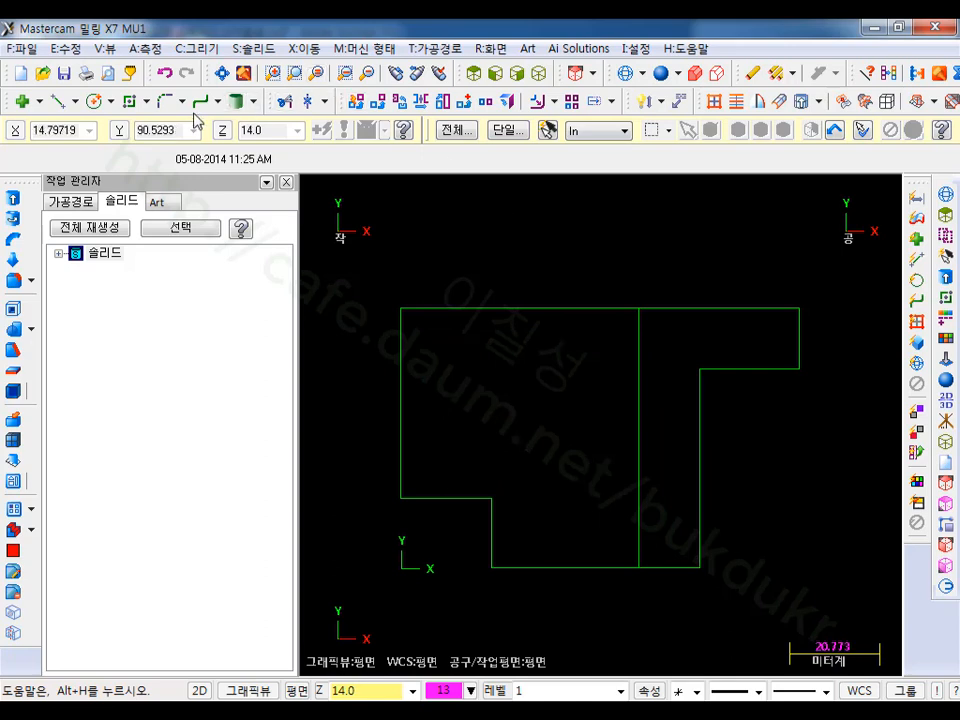
pyautogui.click(94, 101)
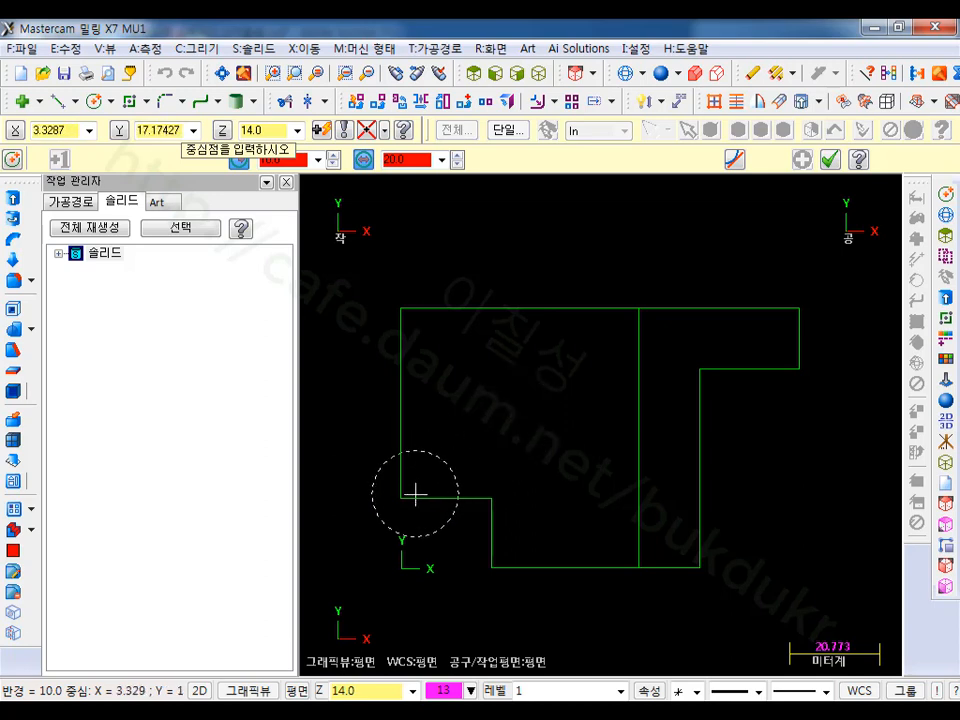
pyautogui.click(401, 309)
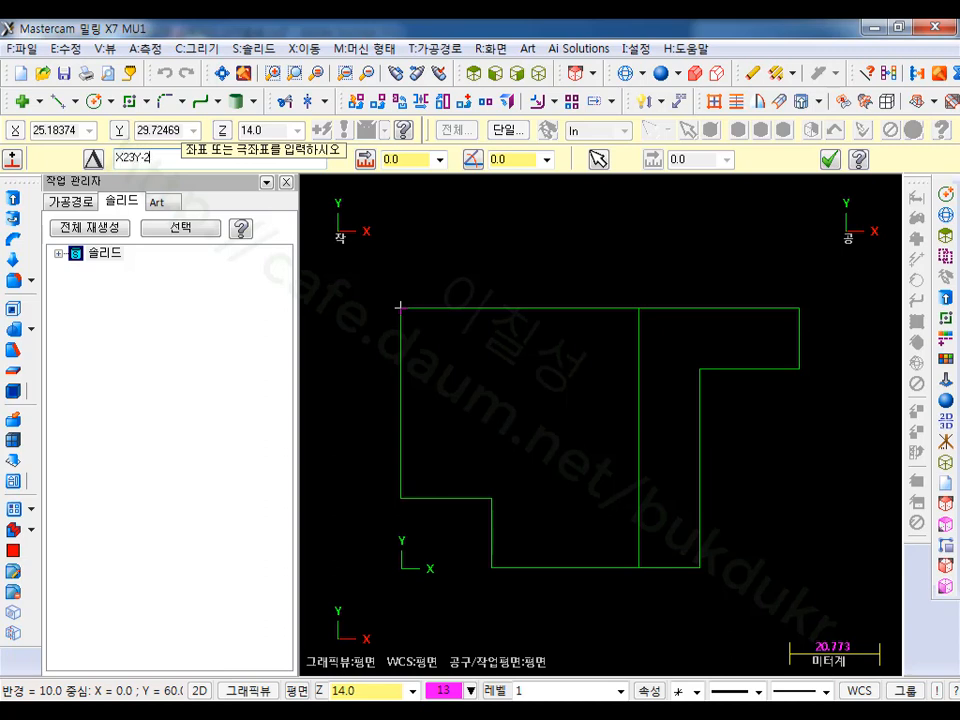
pyautogui.press('Return')
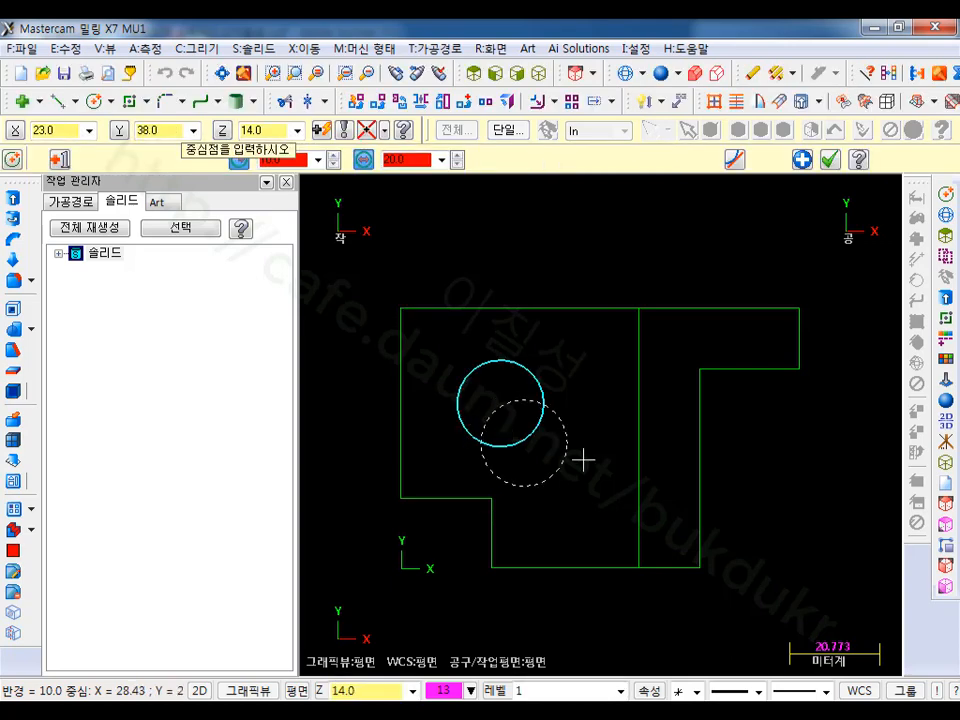
pyautogui.click(830, 159)
pyautogui.scroll(1, 376, 534)
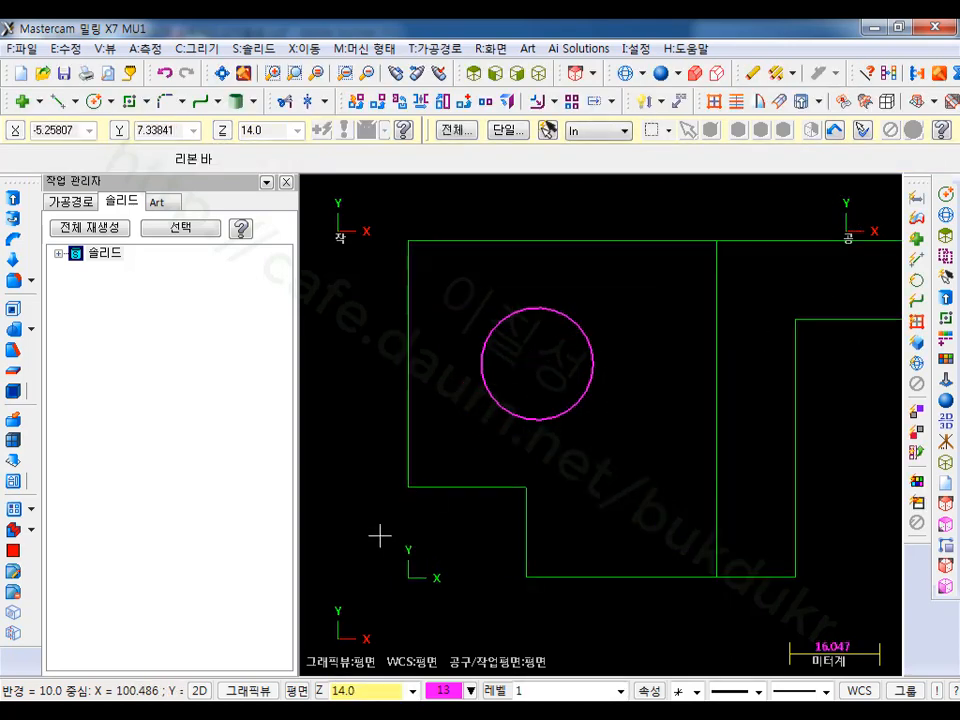
# Step: Extrude the circle as a body cut through the entire solid and shade the model in isometric view
pyautogui.click(538, 73)
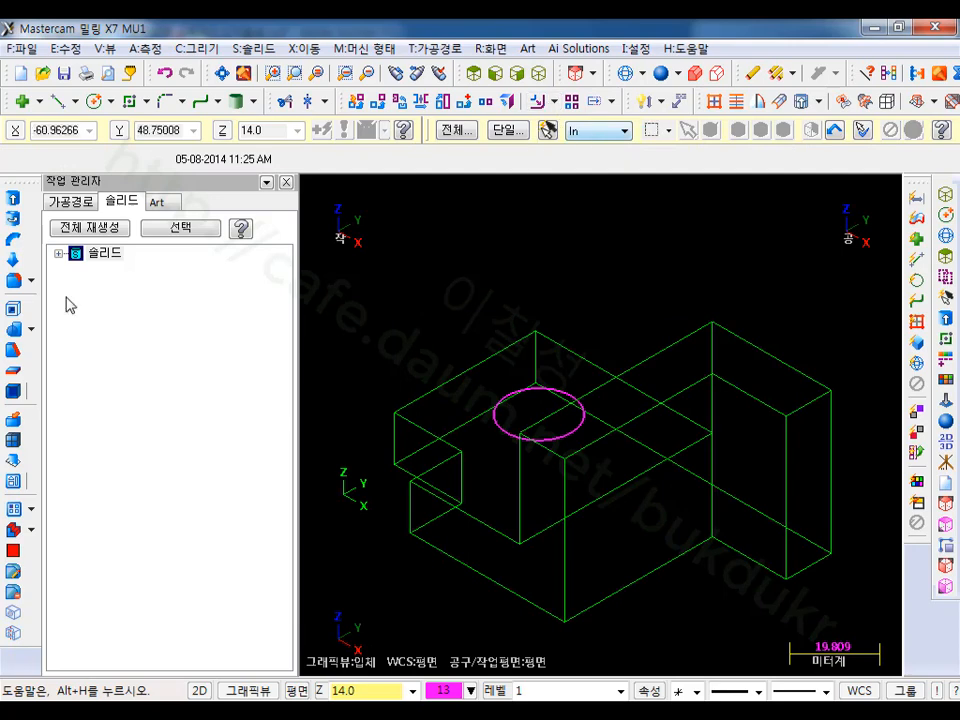
pyautogui.click(16, 197)
pyautogui.click(497, 414)
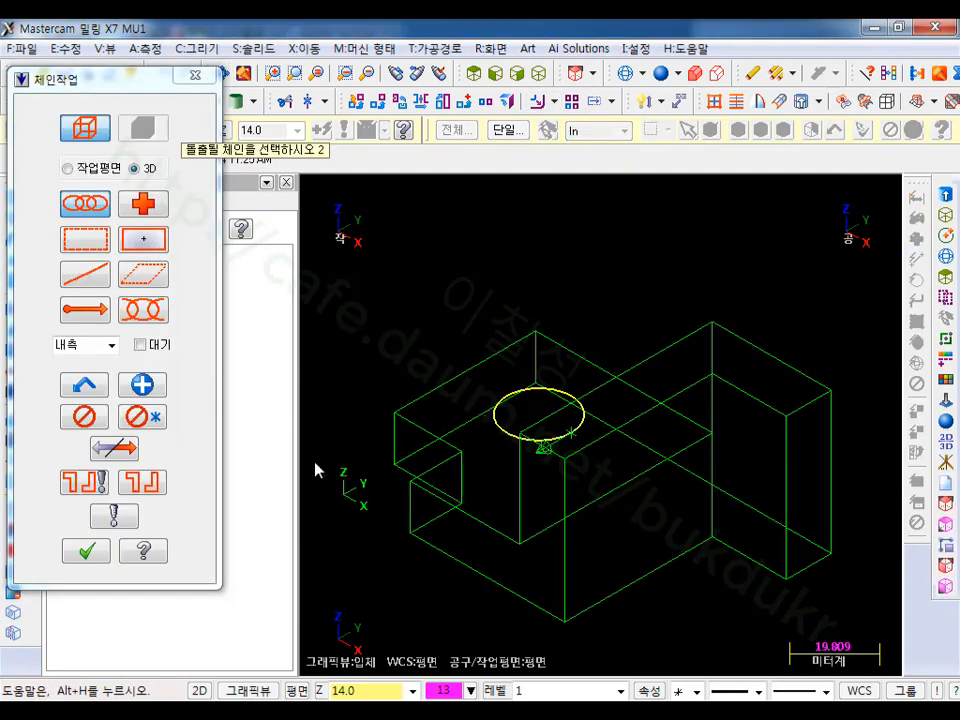
pyautogui.click(86, 551)
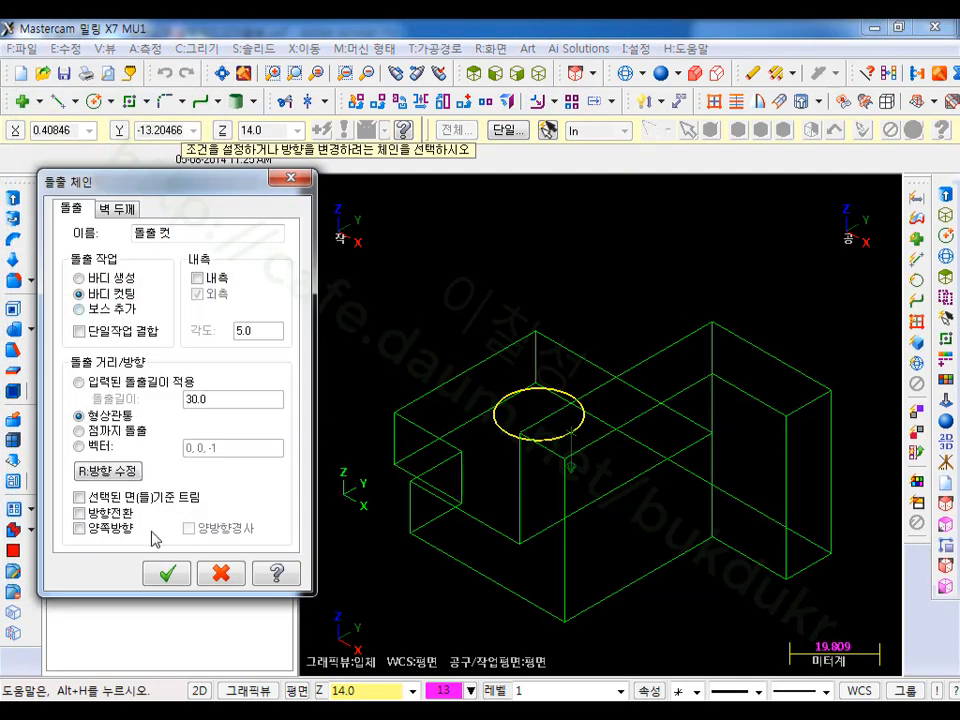
pyautogui.click(167, 573)
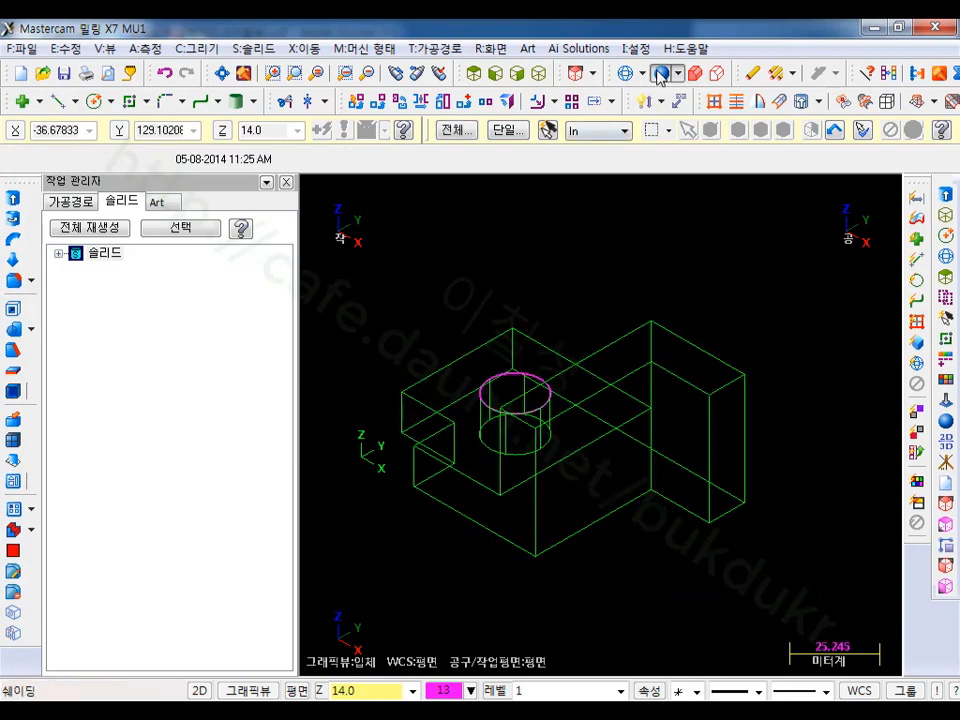
pyautogui.click(659, 74)
pyautogui.scroll(1, 521, 536)
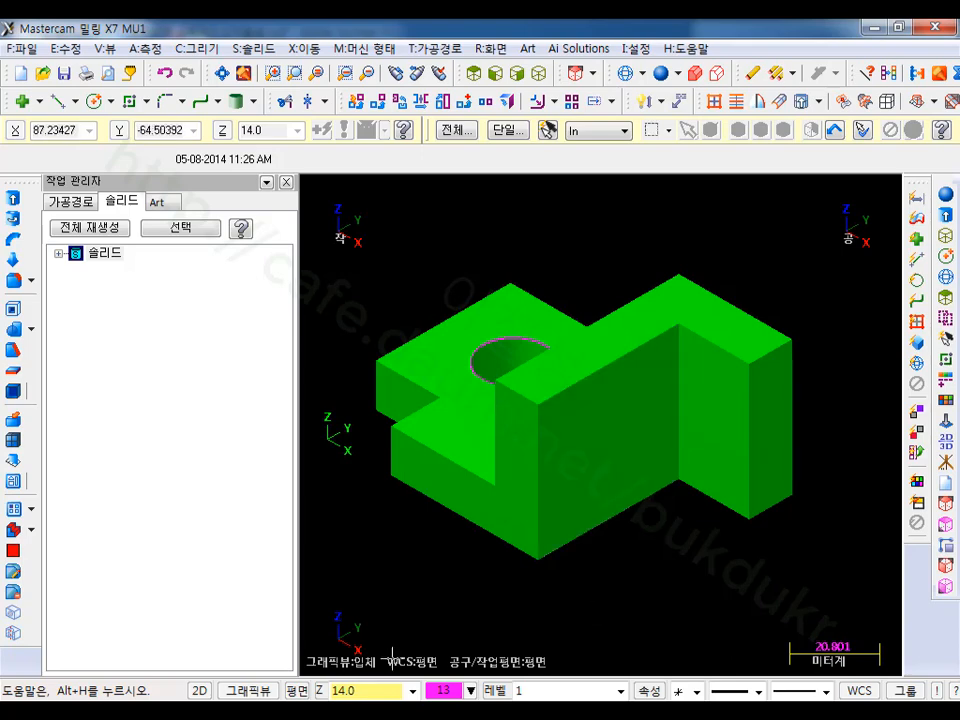
# Step: Set the construction and tool plane to the right side plane (WCS)
pyautogui.click(297, 690)
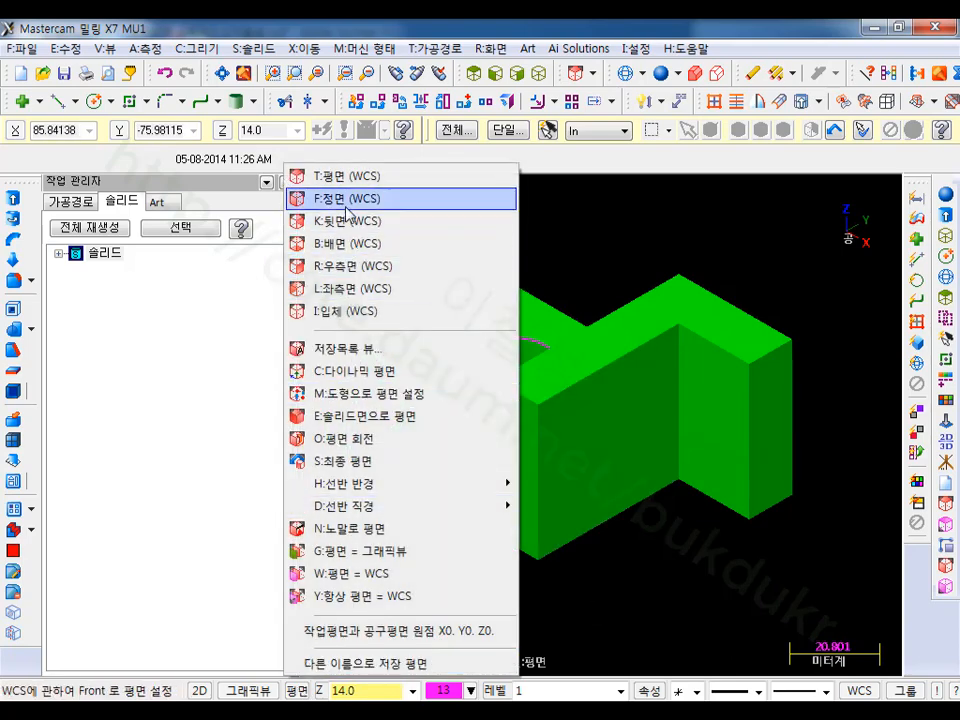
pyautogui.click(337, 266)
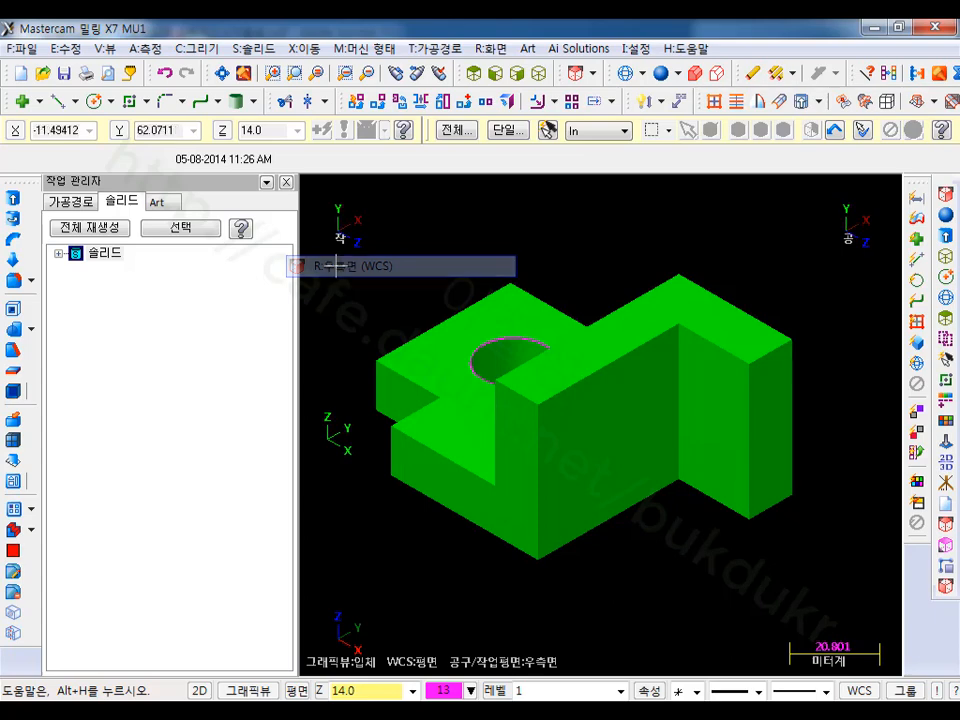
# Step: Set the construction depth to 69 from the solid's front lower corner and switch to a wireframe right side view
pyautogui.click(320, 690)
pyautogui.click(540, 560)
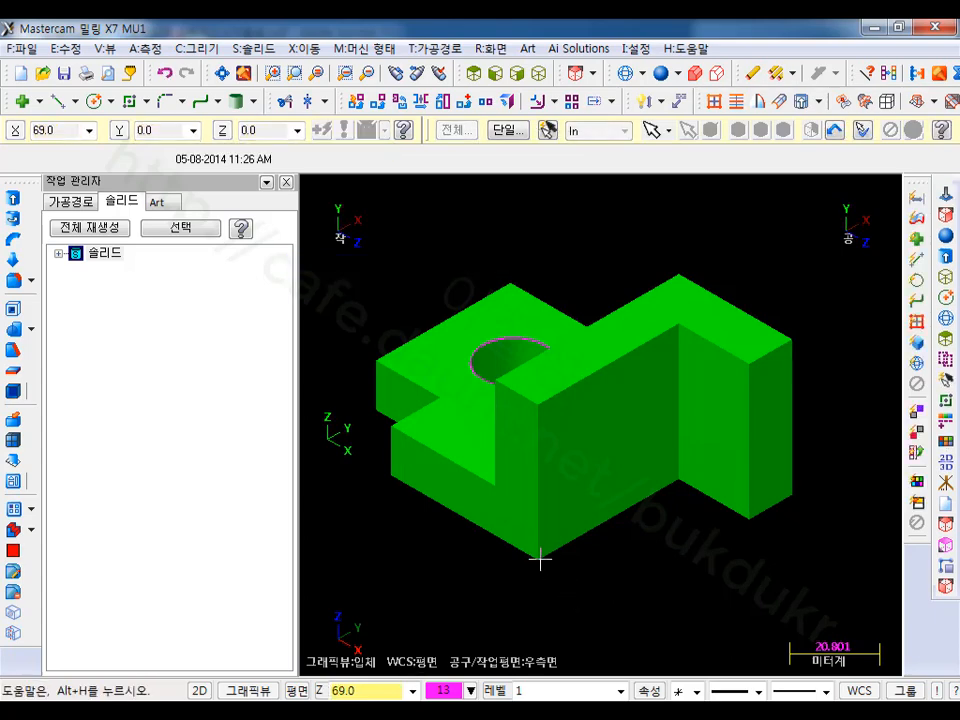
pyautogui.click(518, 74)
pyautogui.click(622, 72)
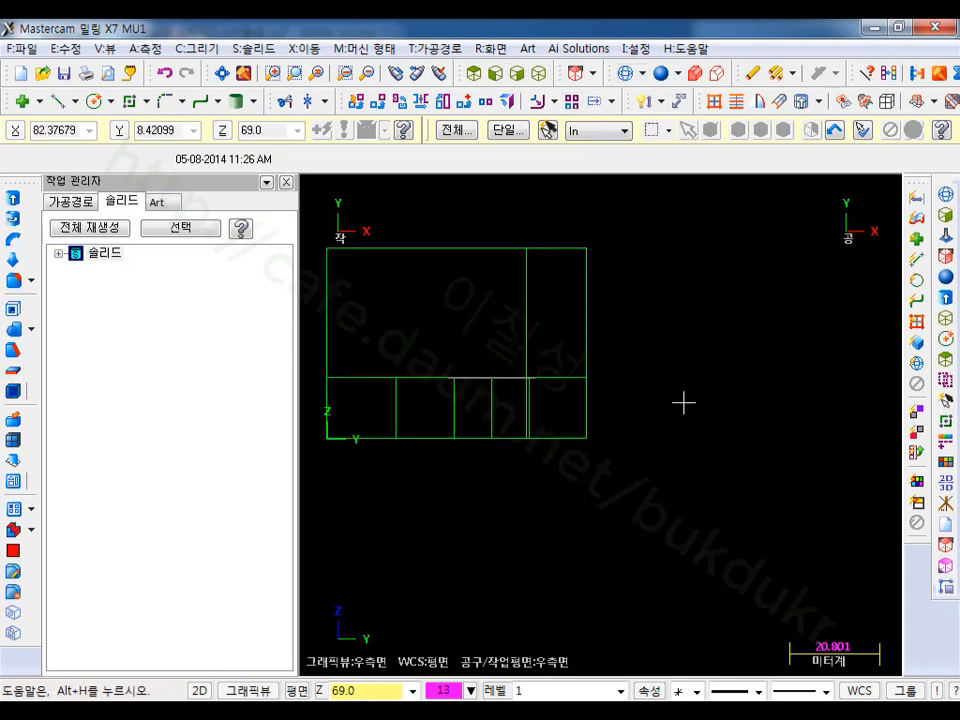
pyautogui.moveTo(683, 402); pyautogui.dragTo(772, 493, button='middle')
pyautogui.scroll(-1, 772, 493)
pyautogui.scroll(4, 591, 462)
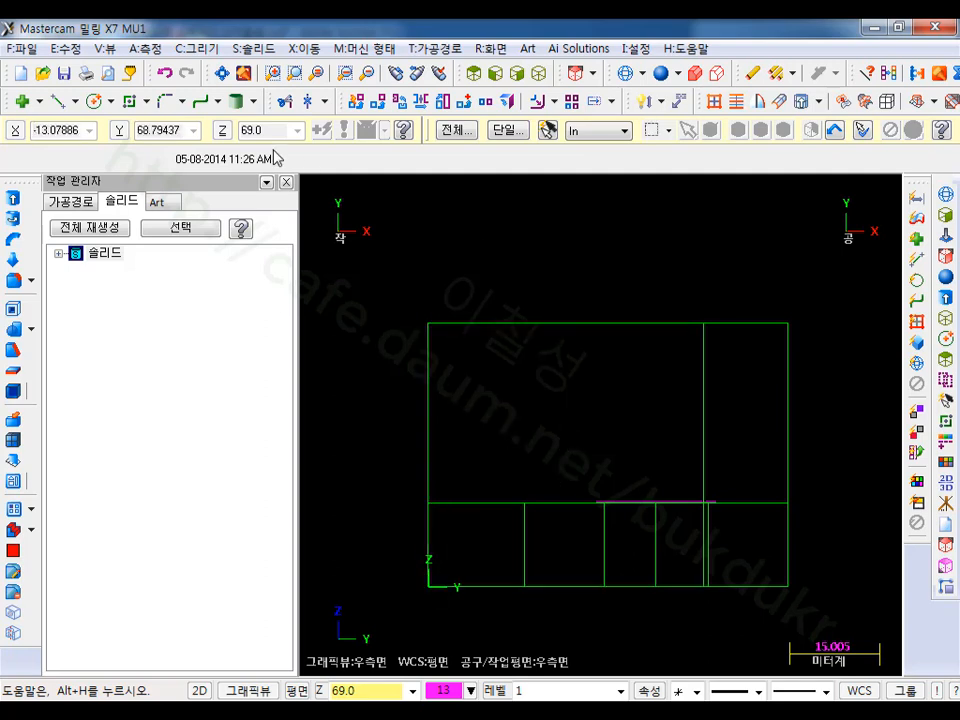
# Step: Draw a 10 mm diameter circle centered at X30 Y22, offset from the solid's lower corner at the origin
pyautogui.click(94, 101)
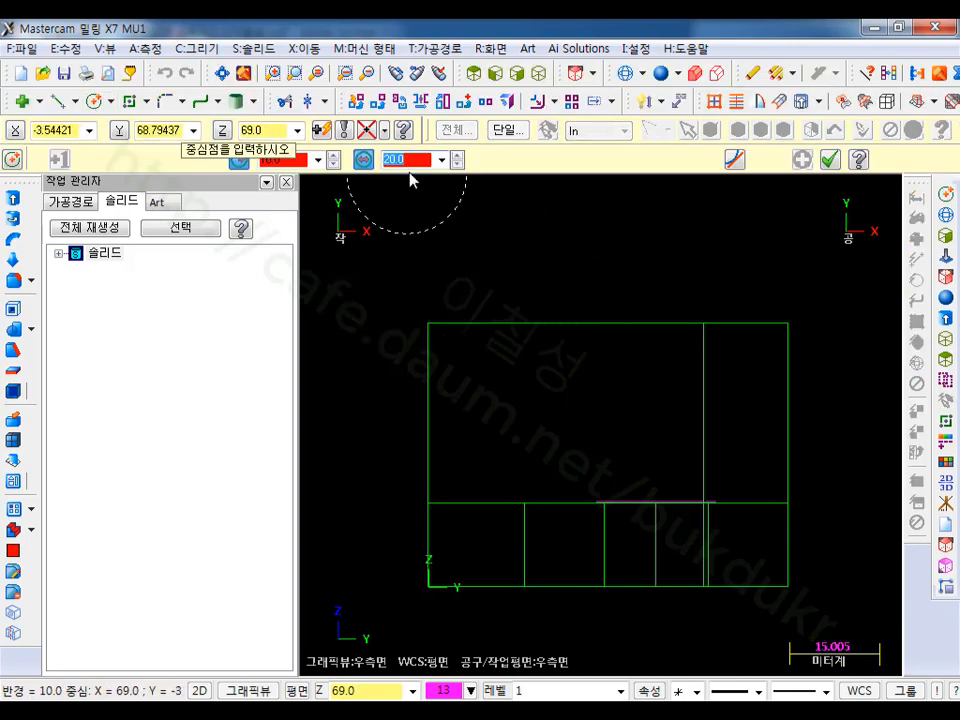
pyautogui.write('10')
pyautogui.press('Return')
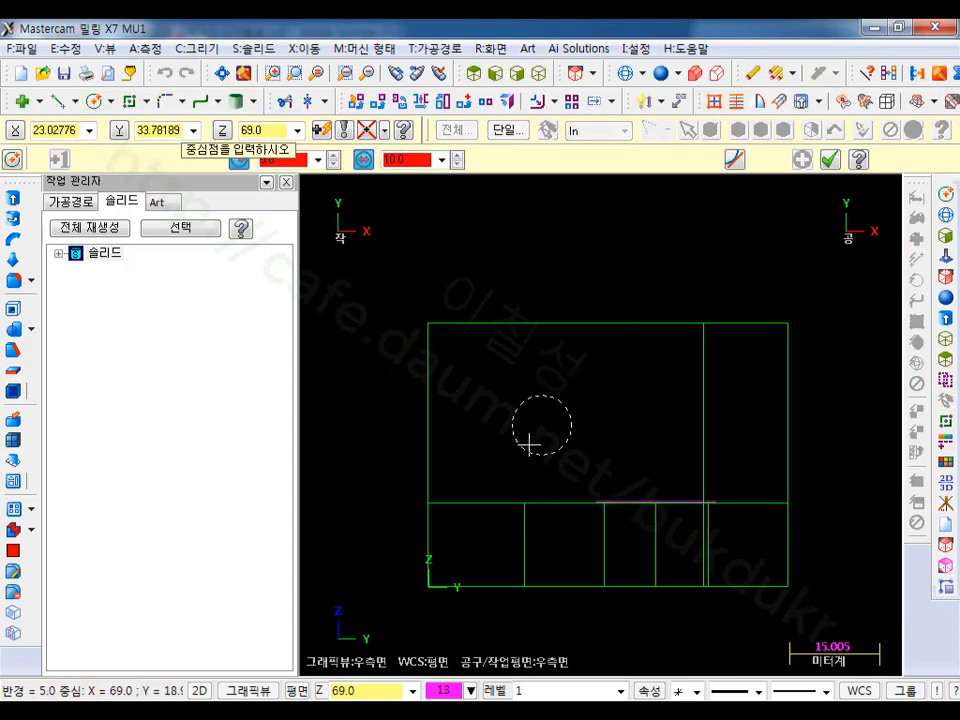
pyautogui.keyDown('shift'); pyautogui.click(431, 584); pyautogui.keyUp('shift')
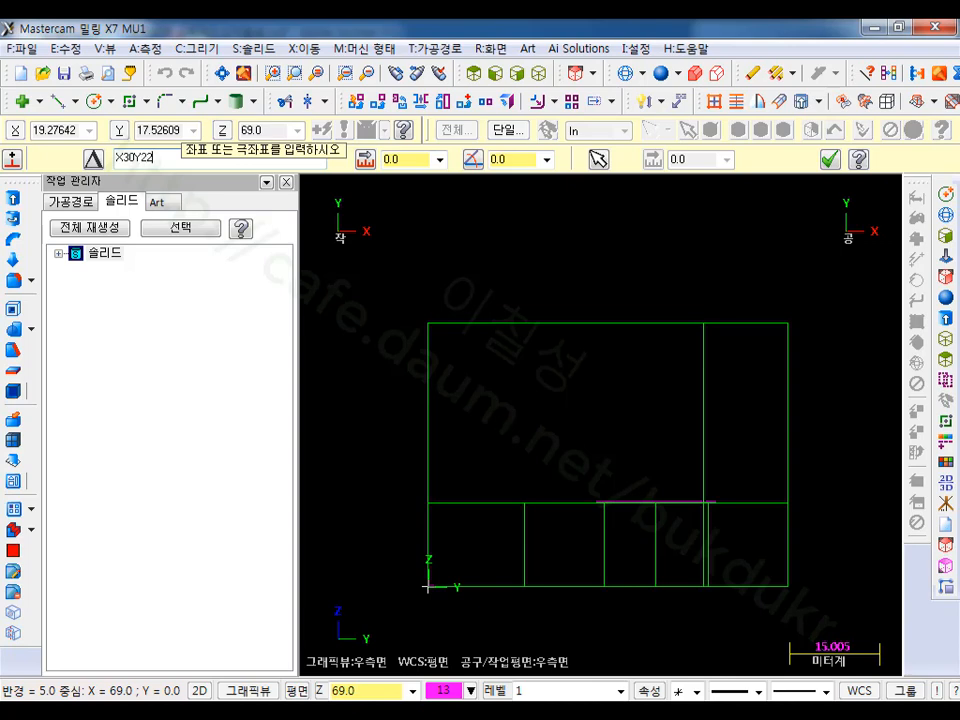
pyautogui.press('Return')
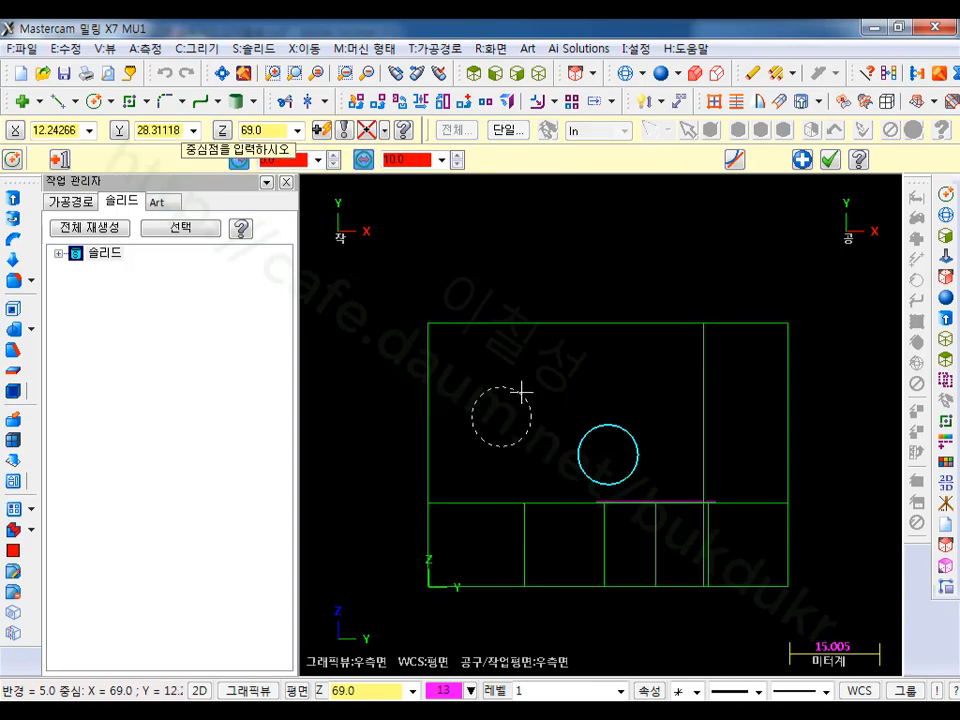
pyautogui.click(830, 165)
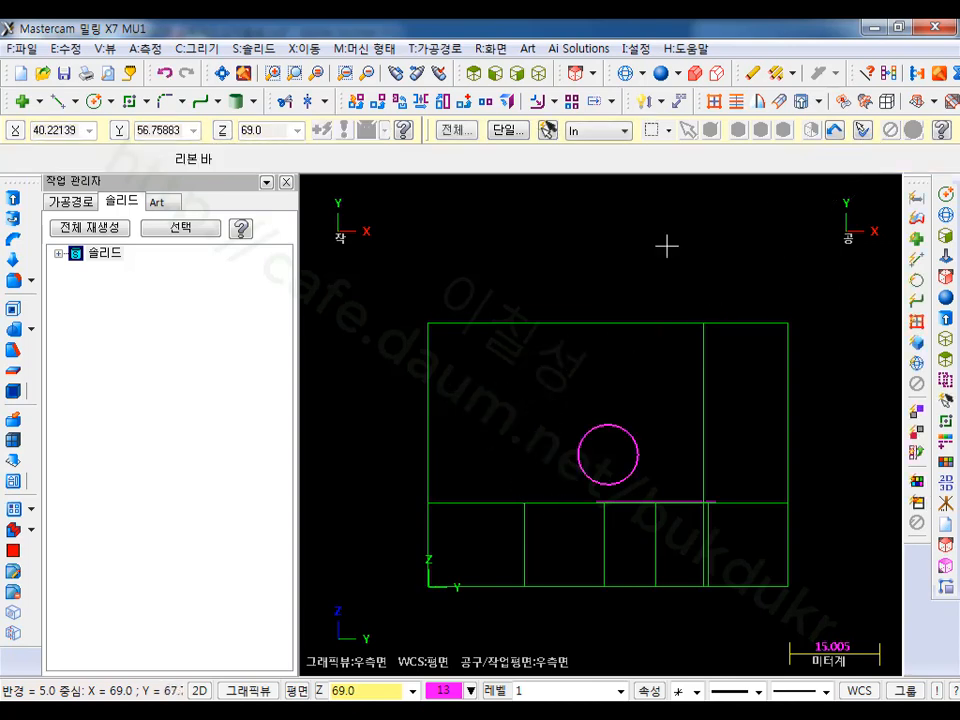
# Step: Extrude the new 10 mm circle as a body cut through the entire solid and shade the model in isometric view
pyautogui.click(538, 73)
pyautogui.scroll(1, 608, 255)
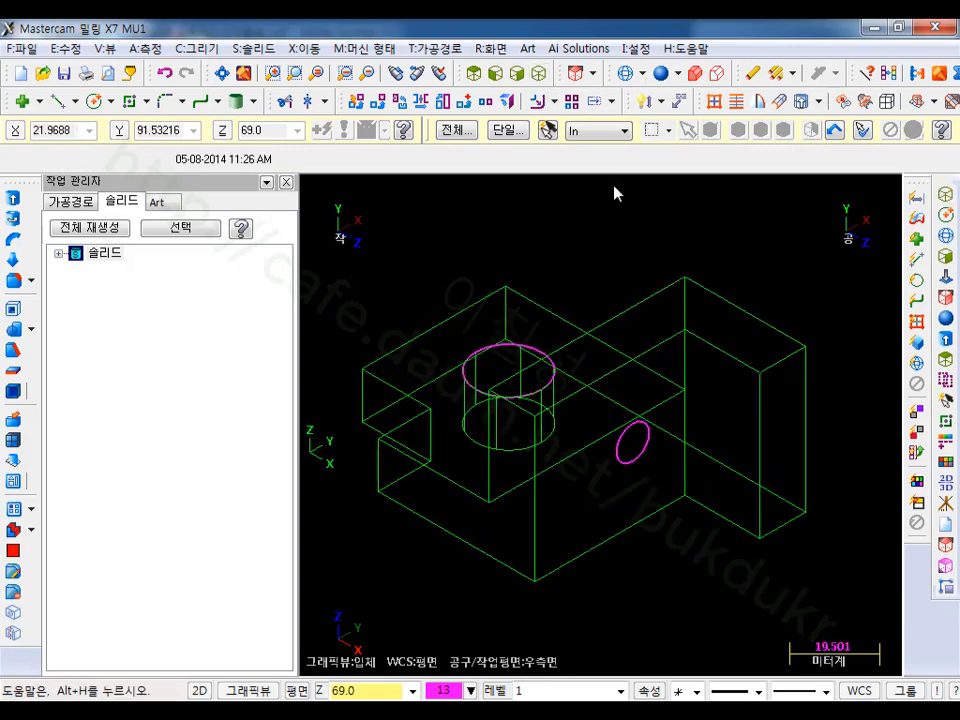
pyautogui.click(661, 74)
pyautogui.scroll(3, 750, 292)
pyautogui.click(14, 328)
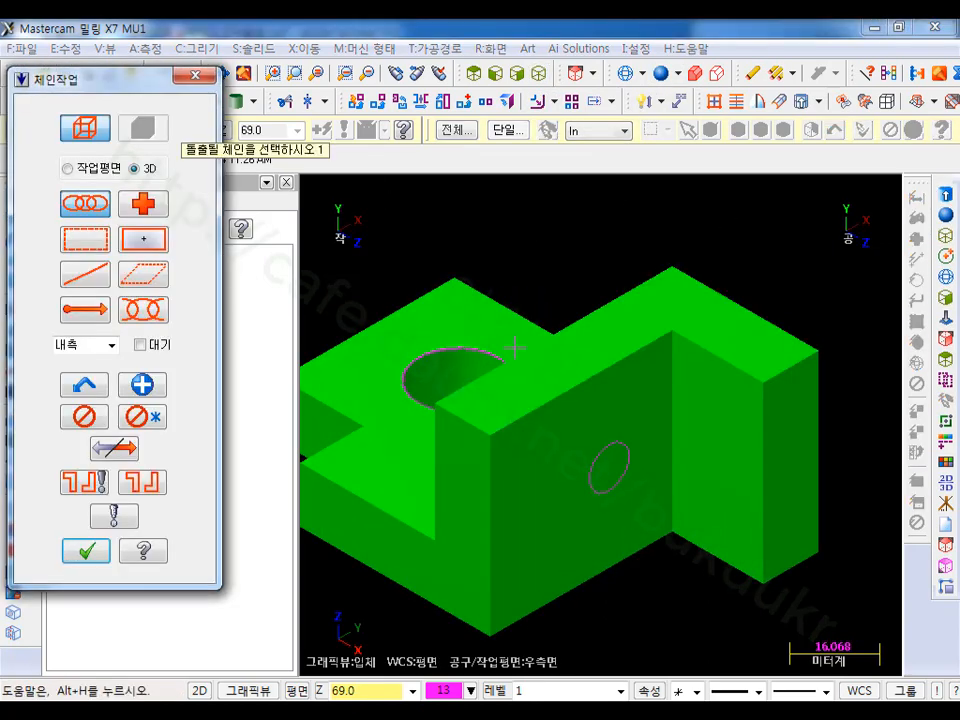
pyautogui.click(617, 490)
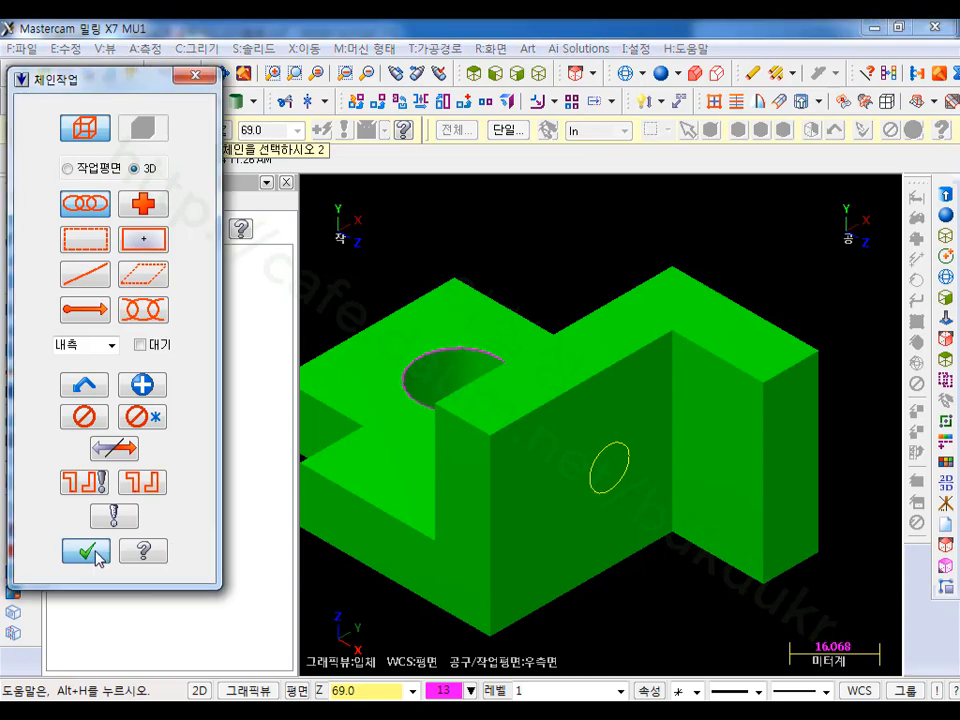
pyautogui.click(94, 552)
pyautogui.click(630, 77)
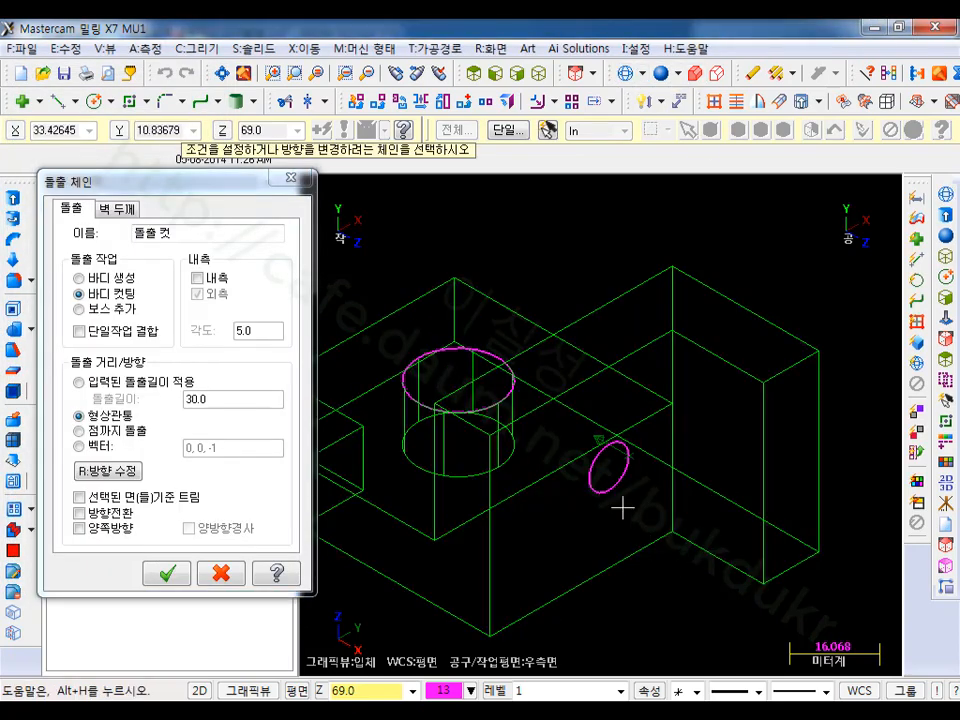
pyautogui.click(174, 575)
pyautogui.click(666, 76)
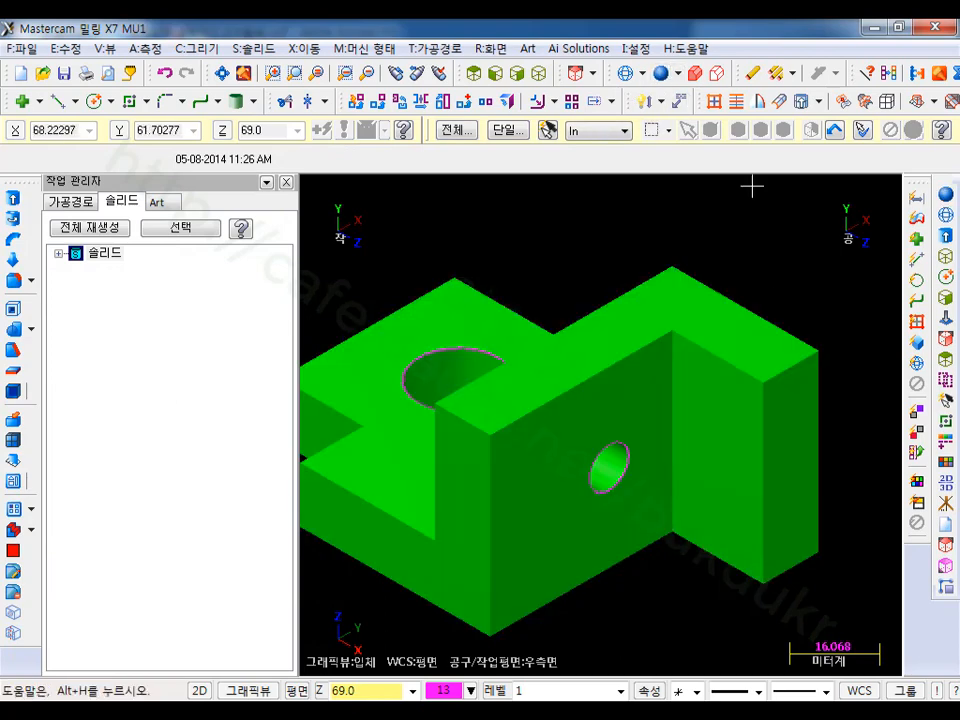
# Step: Blank all geometry except the solid by inverting the solid's selection
pyautogui.moveTo(752, 186)
pyautogui.mouseDown(button='middle')
pyautogui.moveTo(767, 326)
pyautogui.moveTo(697, 257)
pyautogui.moveTo(512, 253)
pyautogui.moveTo(759, 243)
pyautogui.moveTo(795, 255)
pyautogui.moveTo(742, 295)
pyautogui.mouseUp(button='middle')
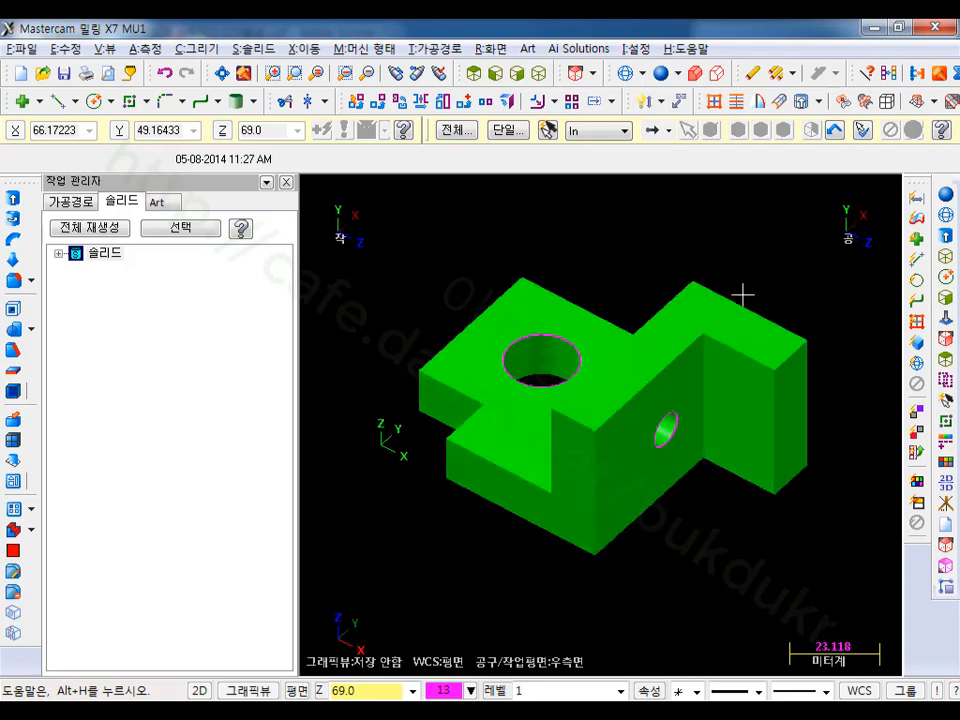
pyautogui.click(539, 73)
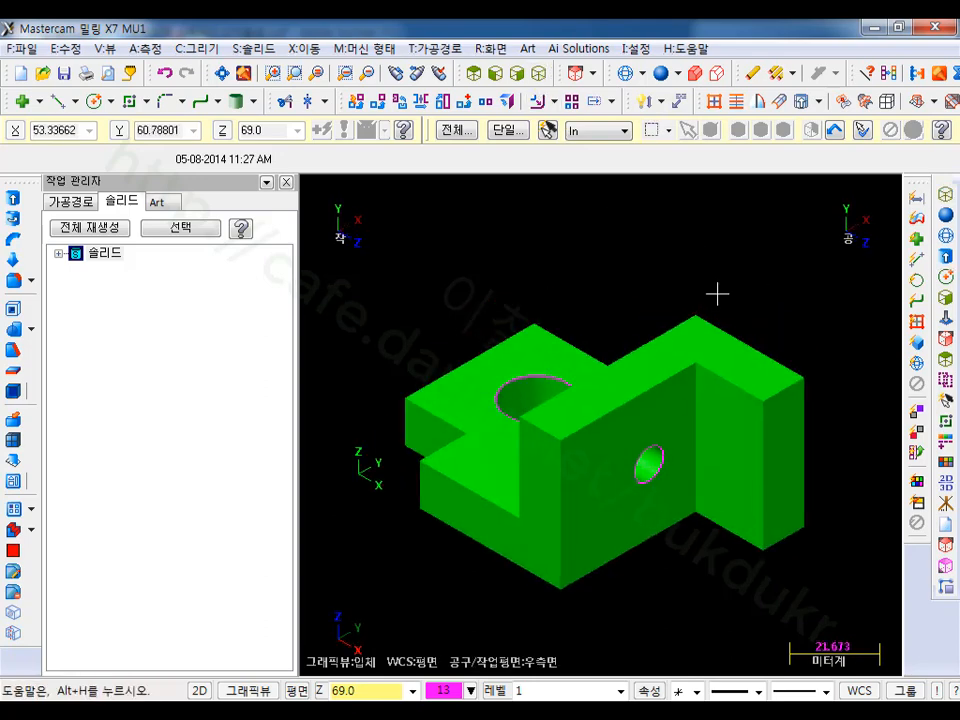
pyautogui.click(645, 355)
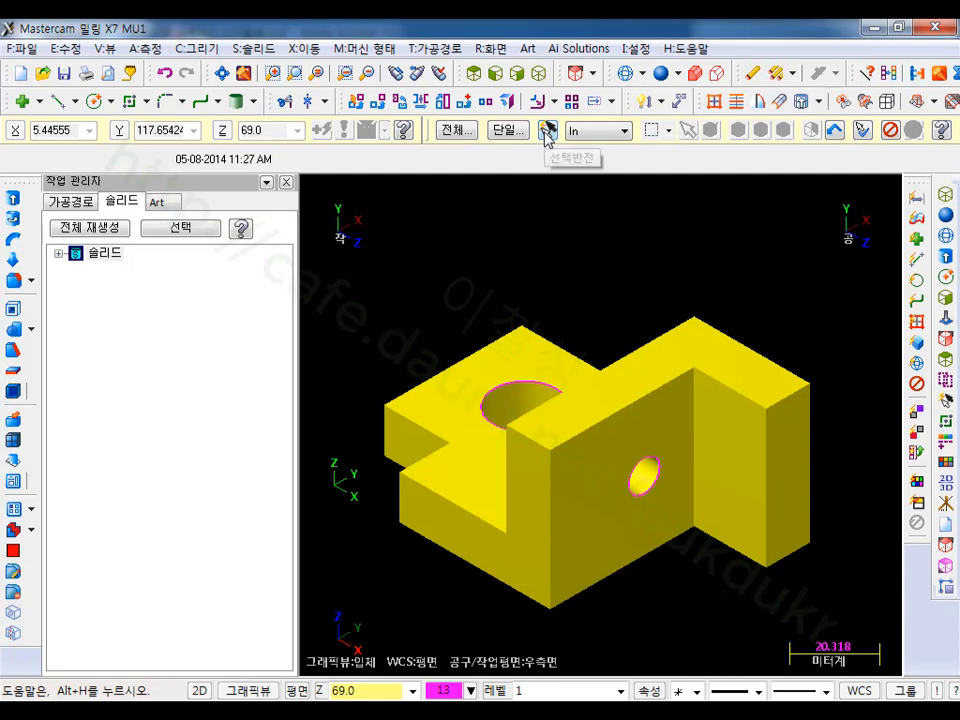
pyautogui.click(547, 131)
pyautogui.click(490, 48)
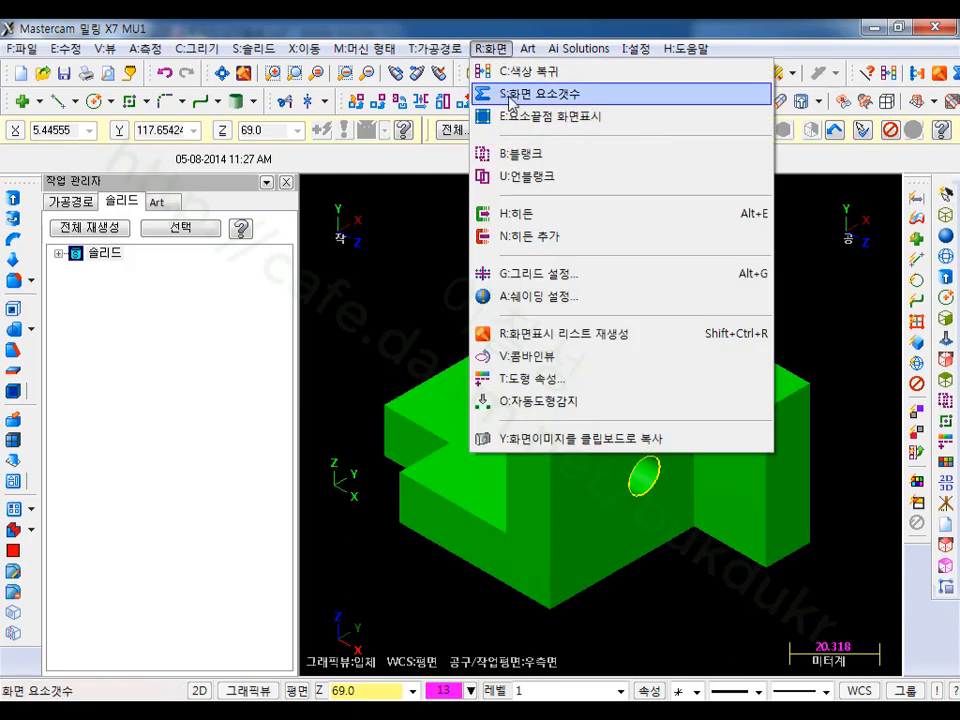
pyautogui.click(514, 152)
pyautogui.scroll(-2, 631, 242)
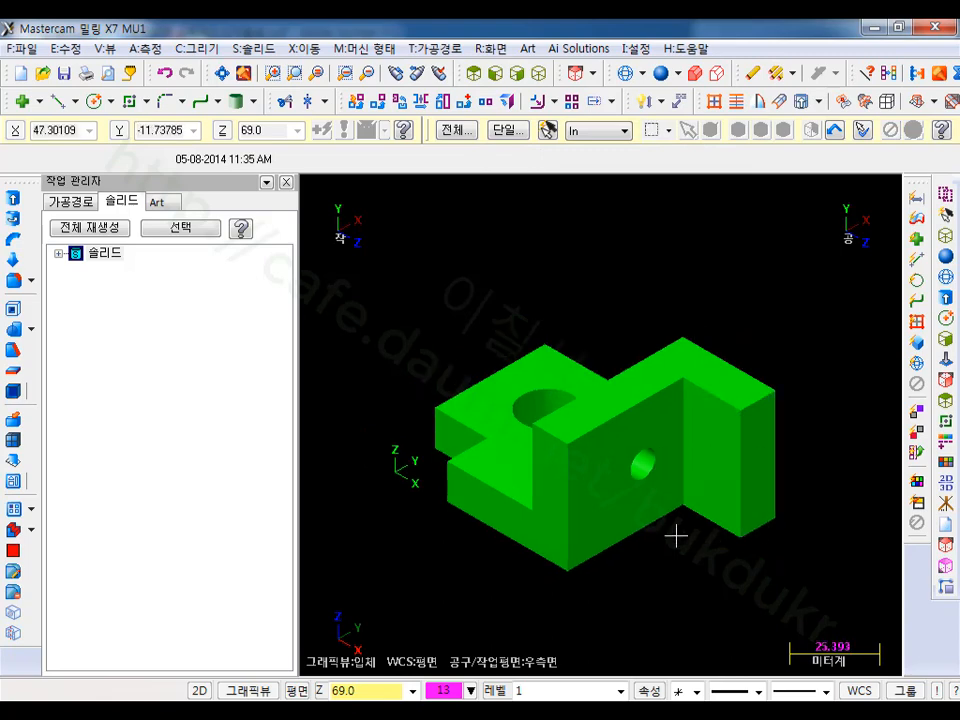
# Step: Define the machine group's rectangular stock from all solids, ignoring the 2D construction mode
pyautogui.click(72, 201)
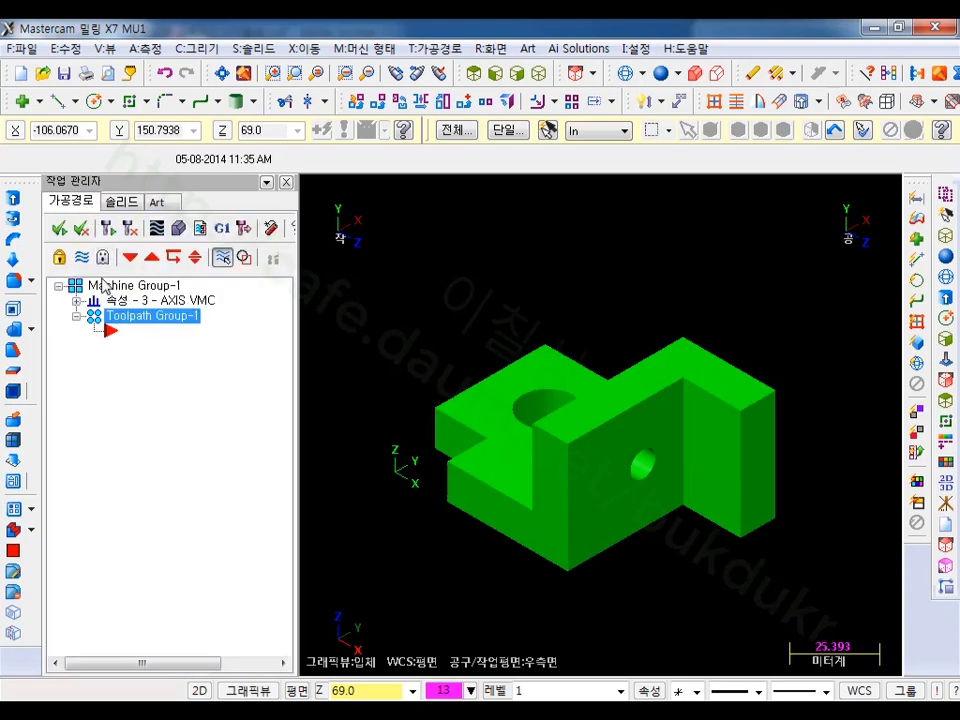
pyautogui.click(76, 300)
pyautogui.click(143, 345)
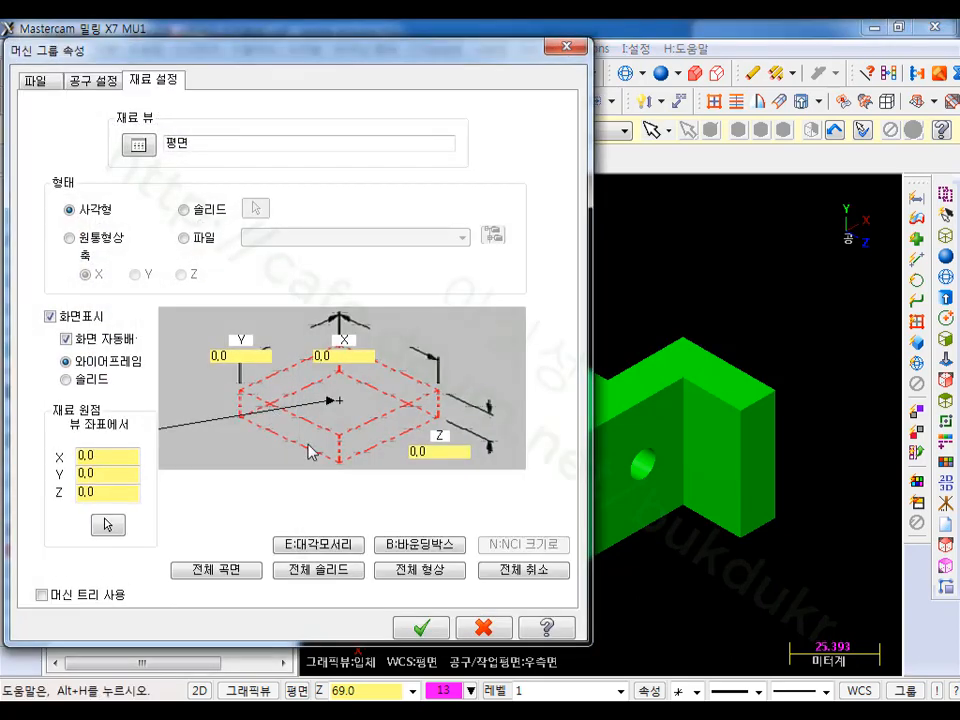
pyautogui.click(341, 571)
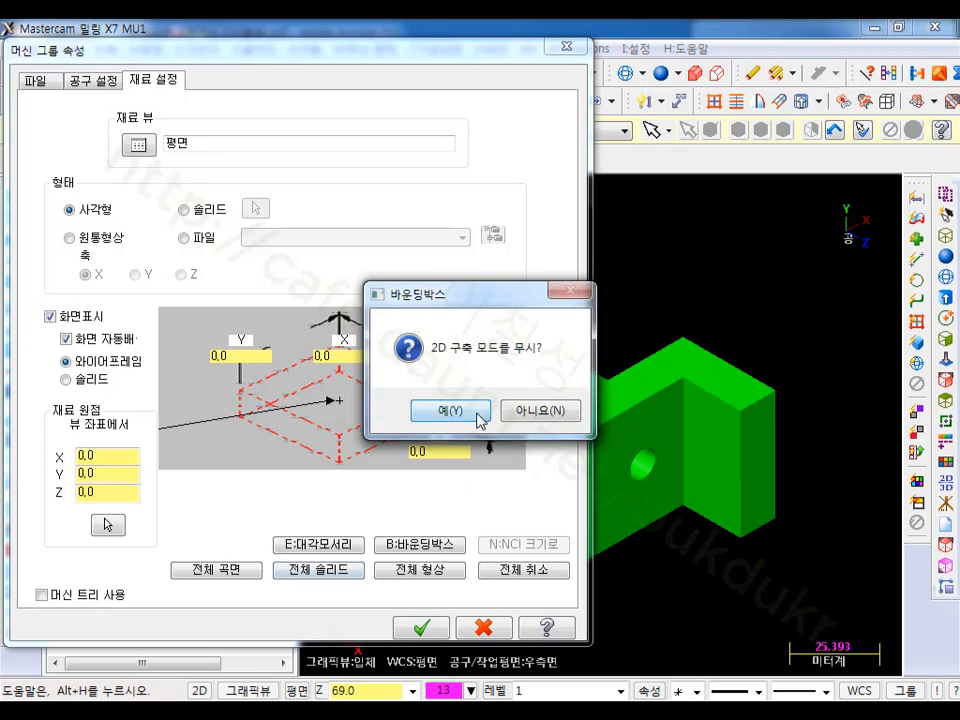
pyautogui.click(481, 420)
pyautogui.click(421, 627)
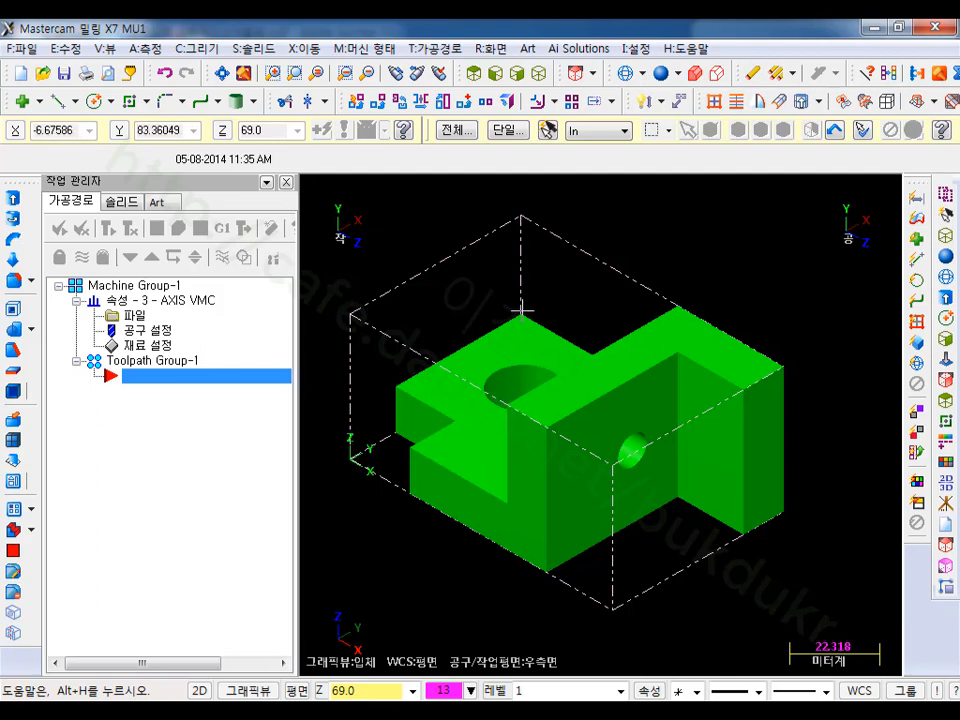
pyautogui.scroll(-1, 728, 400)
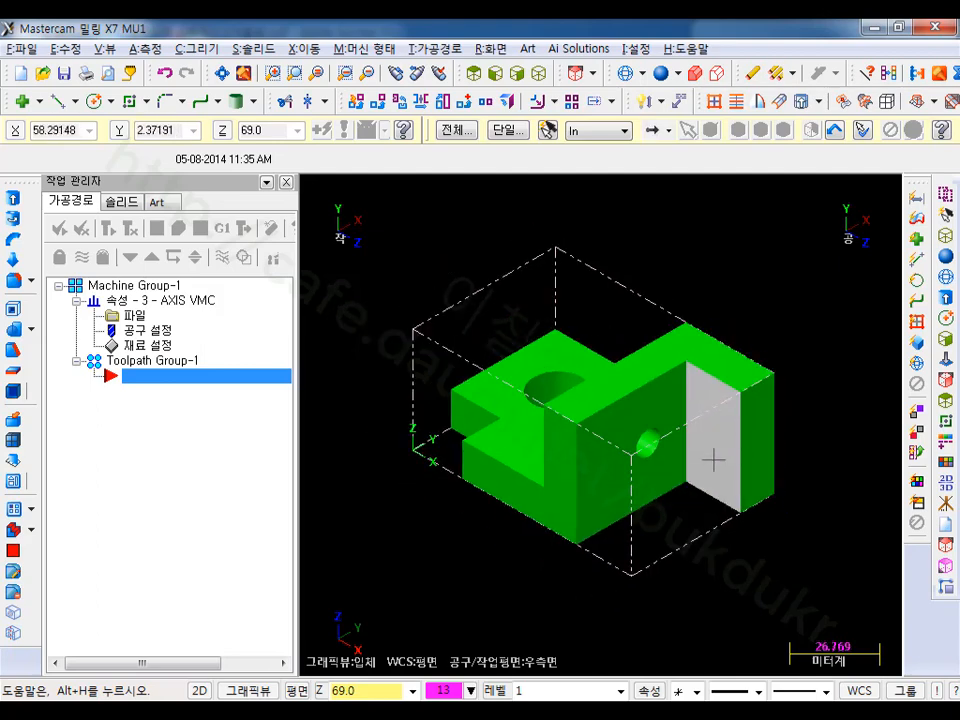
# Step: Create a contour toolpath chained on the solid edge where the lower step meets the tall wall
pyautogui.moveTo(713, 460); pyautogui.dragTo(710, 400, button='middle')
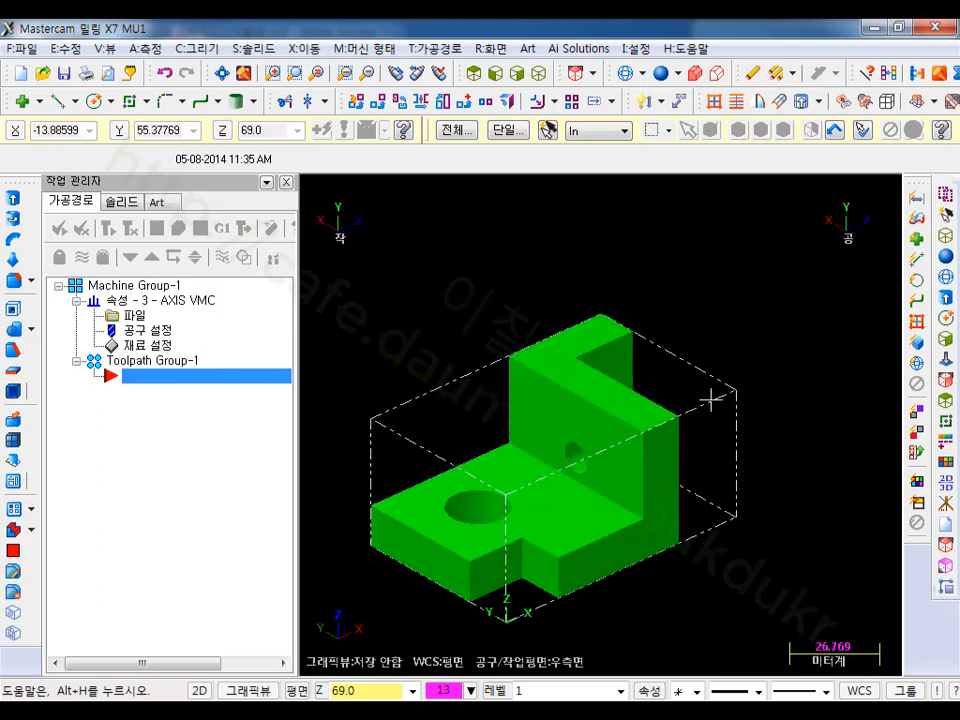
pyautogui.scroll(-1, 745, 360)
pyautogui.click(434, 48)
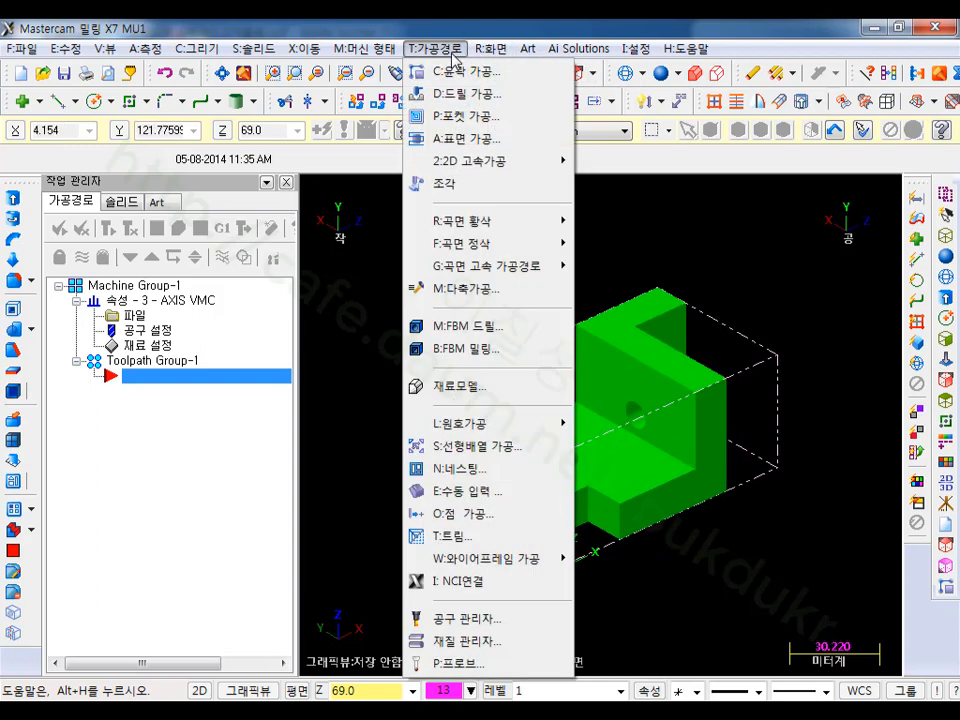
pyautogui.click(463, 72)
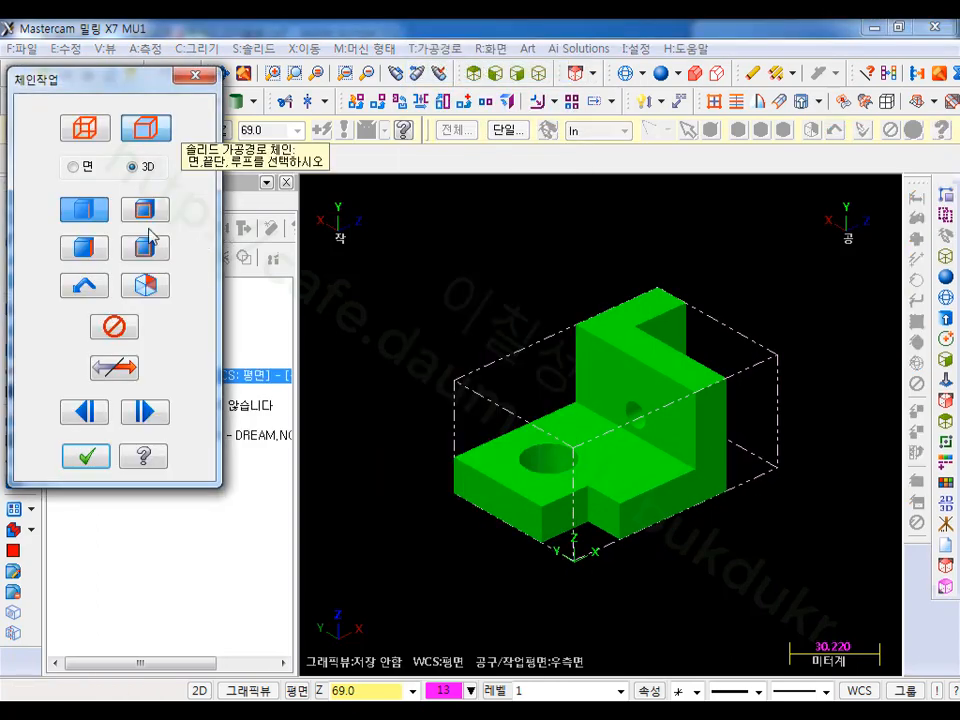
pyautogui.click(680, 478)
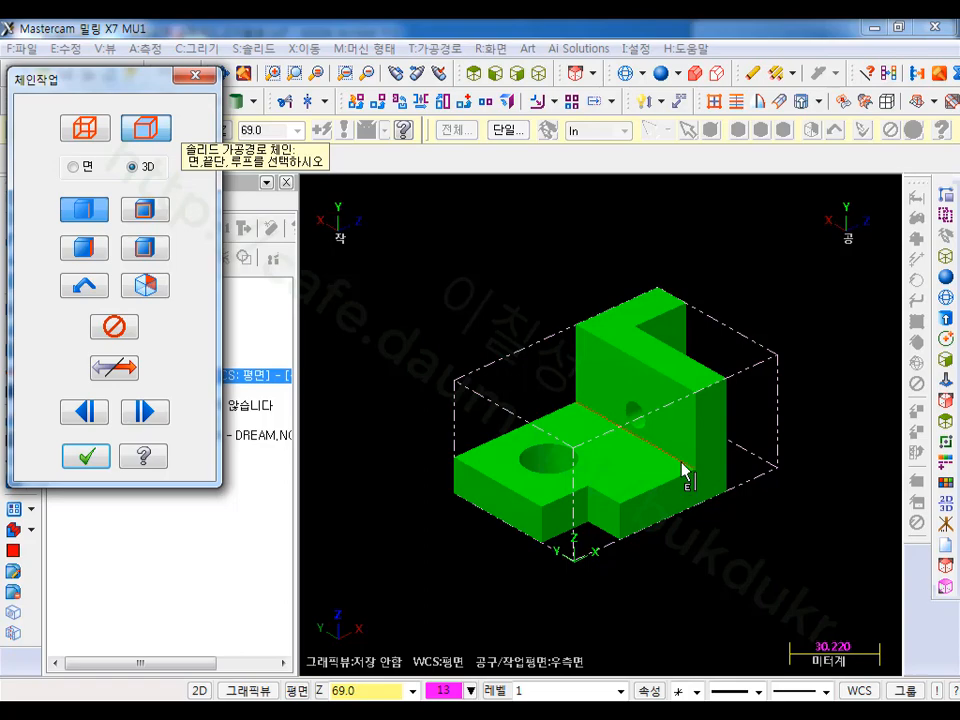
pyautogui.click(92, 456)
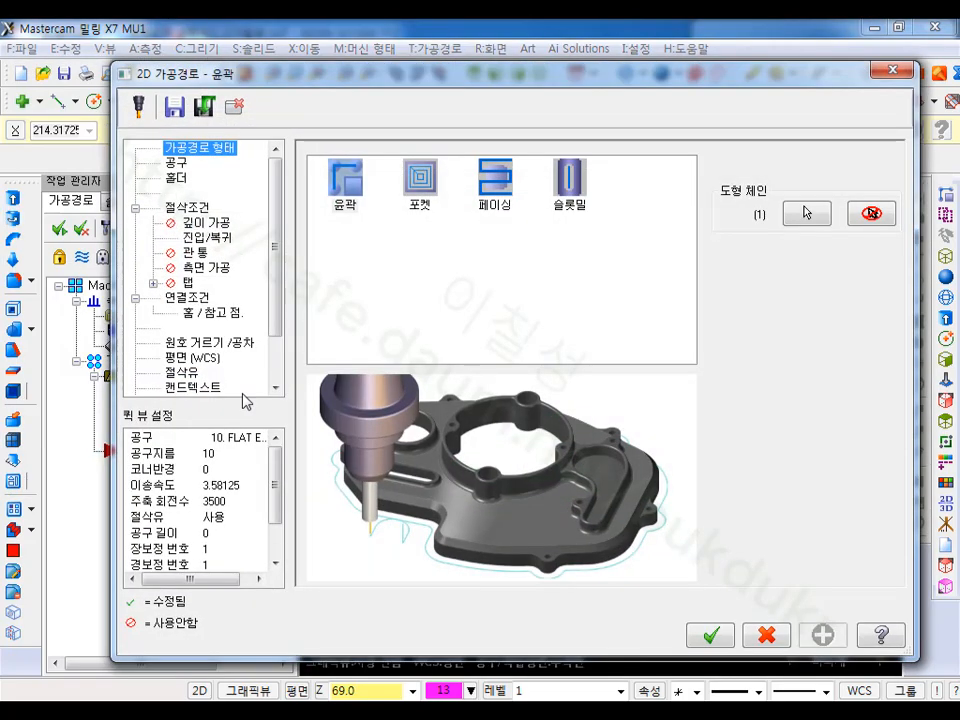
# Step: Assign the 10 mm flat endmill from the Mill_mm tool library to the contour toolpath
pyautogui.click(176, 163)
pyautogui.rightClick(391, 252)
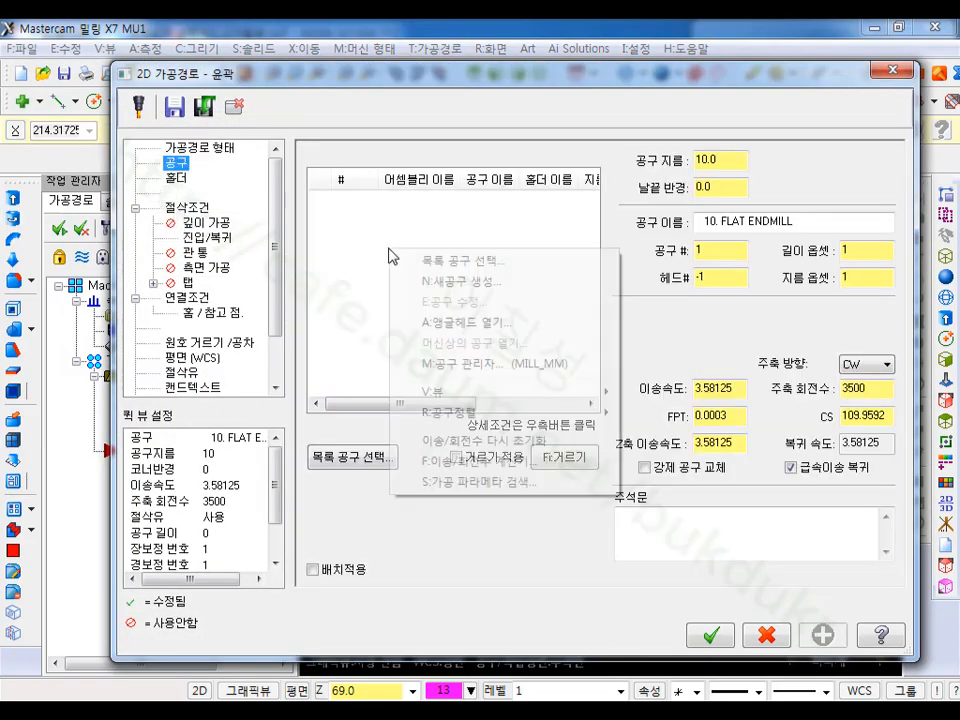
pyautogui.click(457, 262)
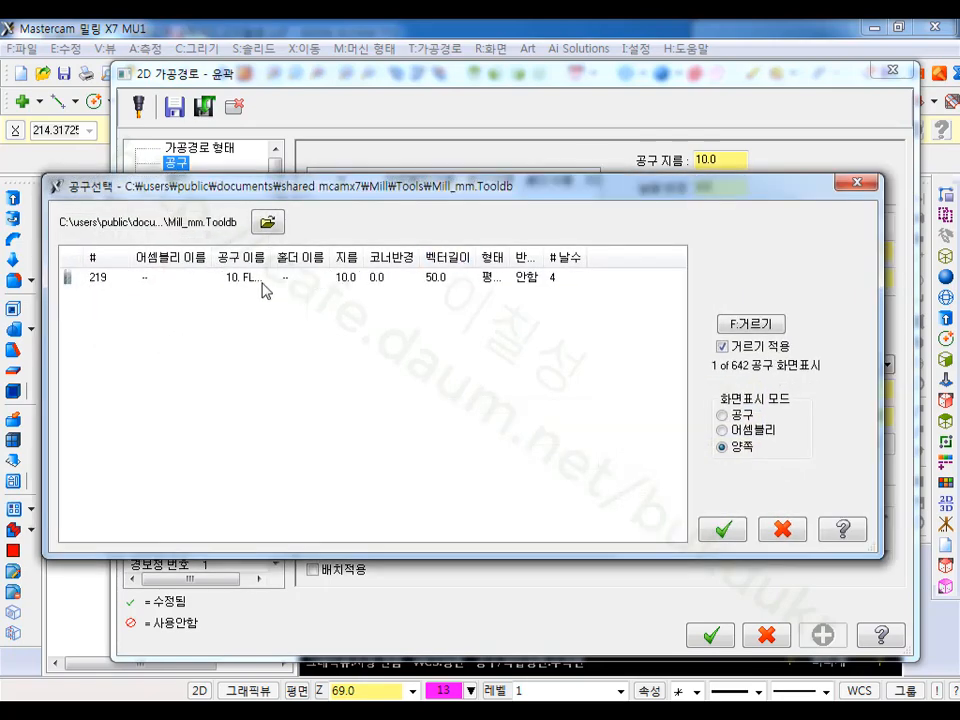
pyautogui.click(258, 280)
pyautogui.doubleClick(260, 283)
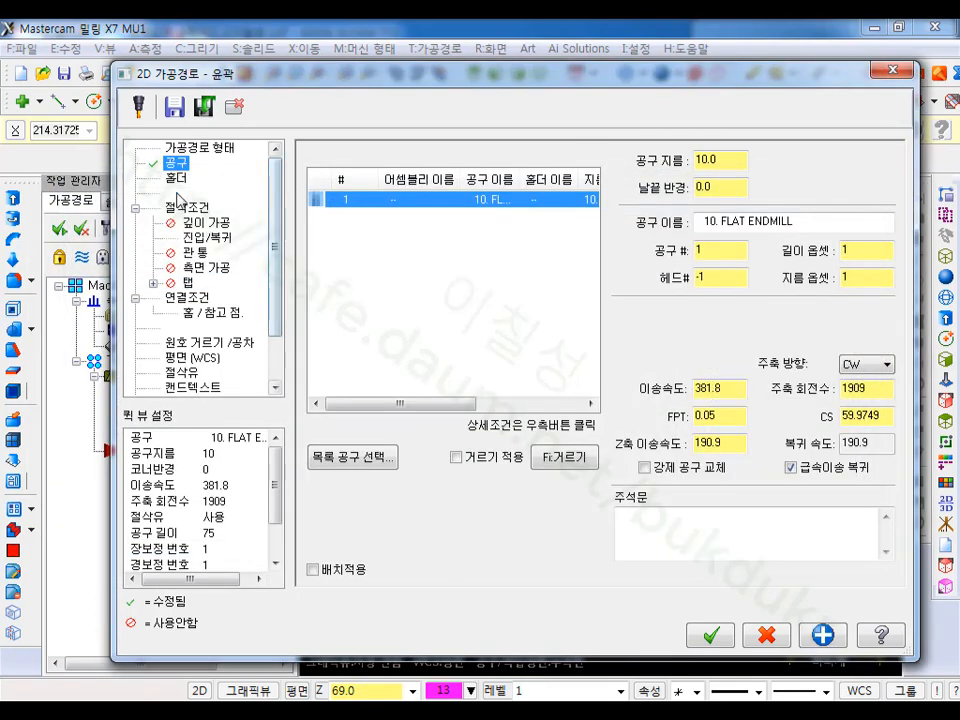
# Step: Disable the contour's entry and exit moves and extend both its start and end by 75% (7.5 mm)
pyautogui.click(187, 207)
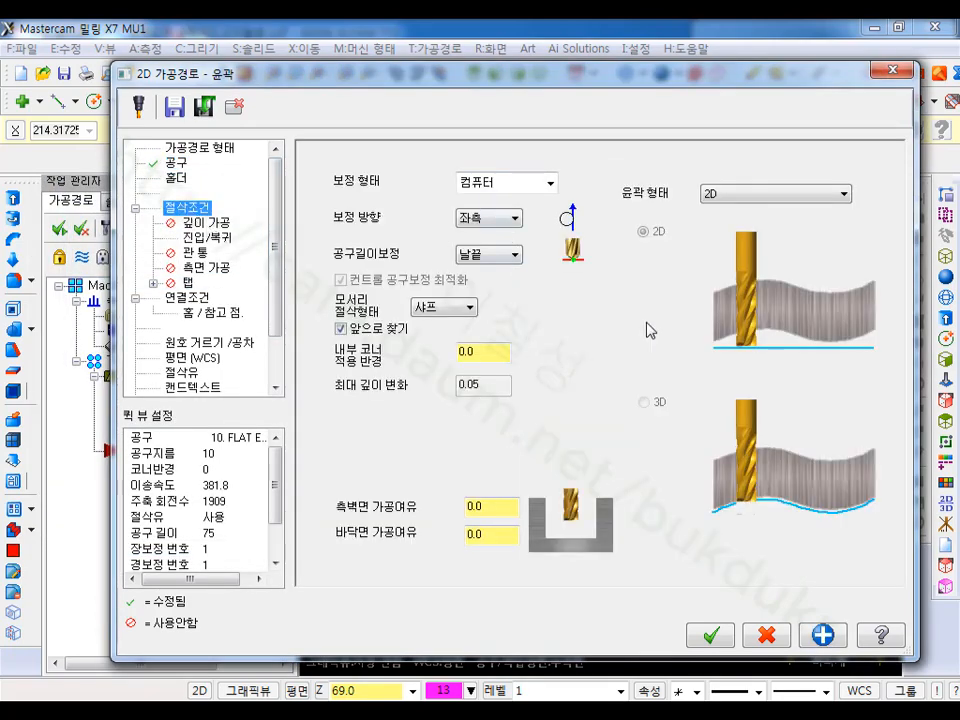
pyautogui.click(214, 238)
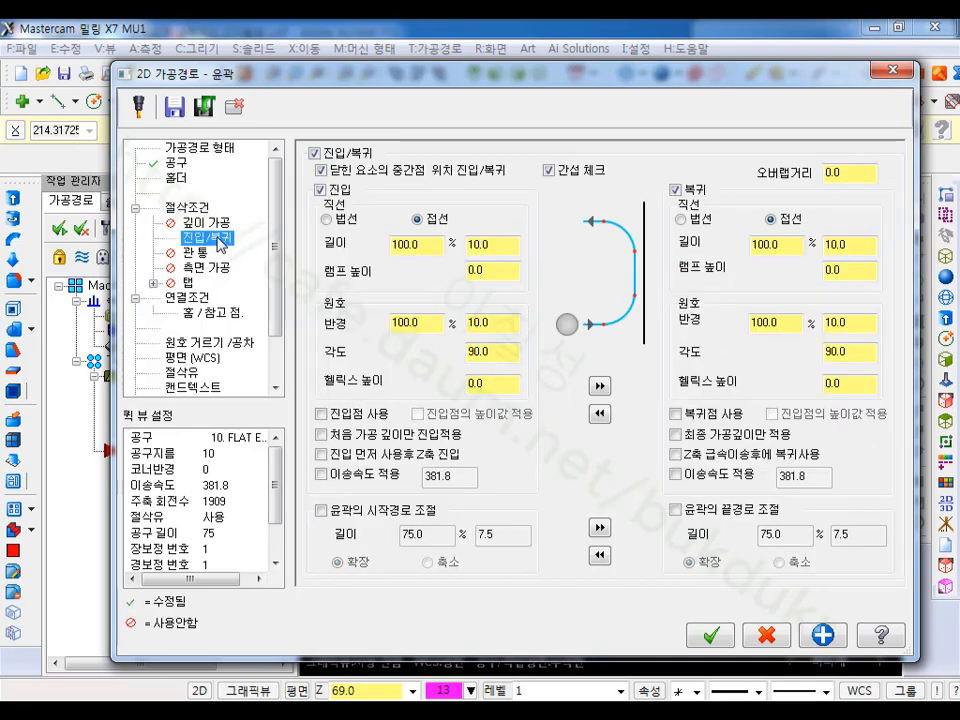
pyautogui.click(336, 510)
pyautogui.click(322, 189)
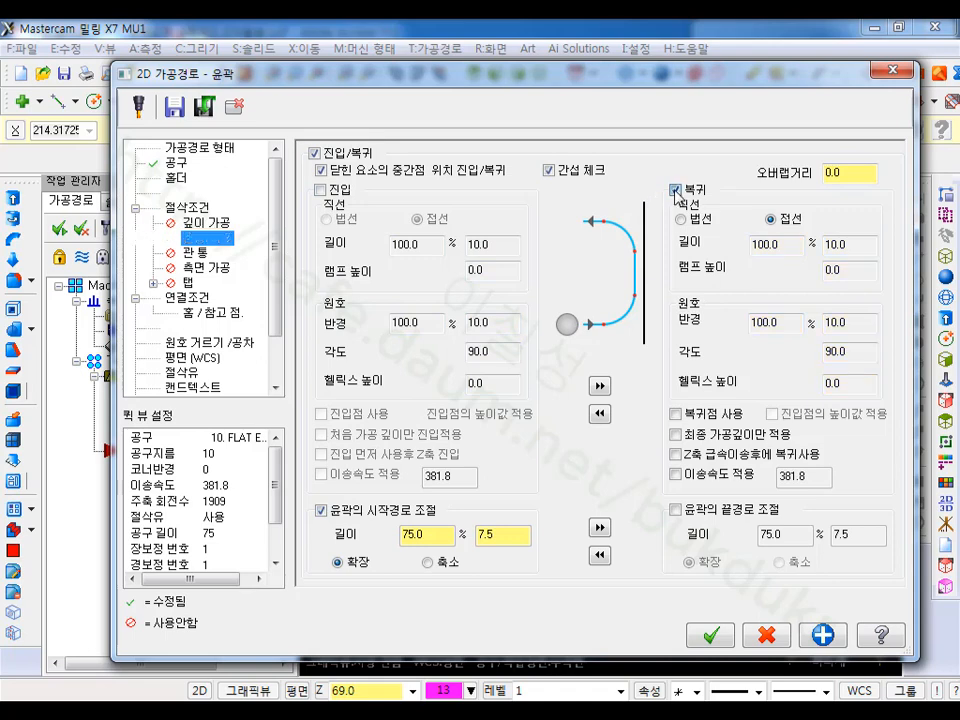
pyautogui.click(676, 189)
pyautogui.click(600, 528)
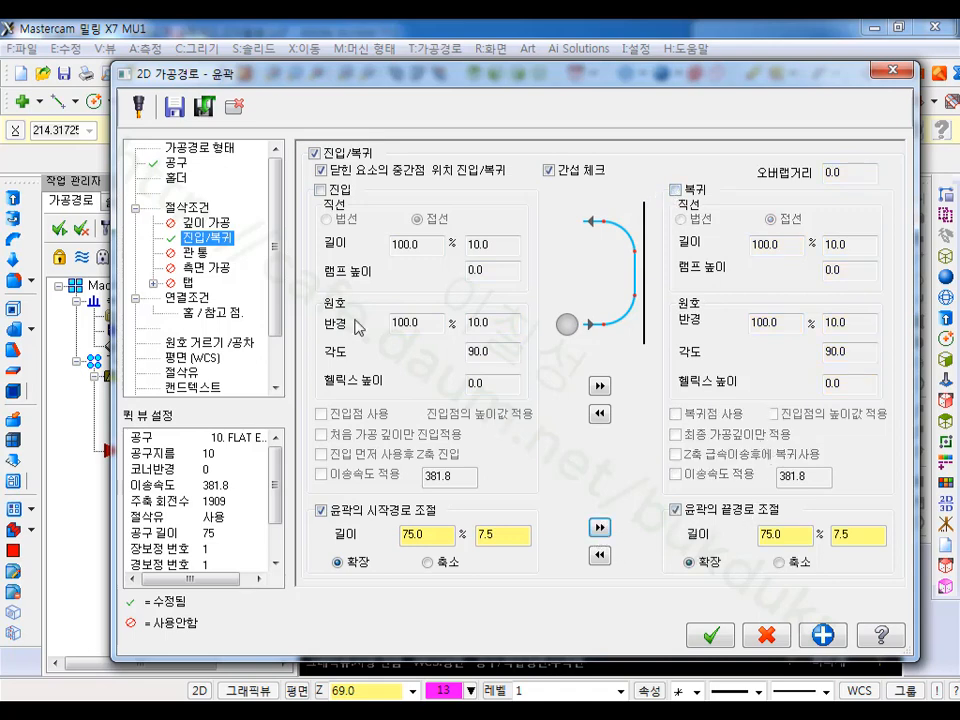
# Step: Enable multi passes for the contour and try to take the rough spacing from the distance between two corners of the lower step
pyautogui.click(206, 268)
pyautogui.click(358, 178)
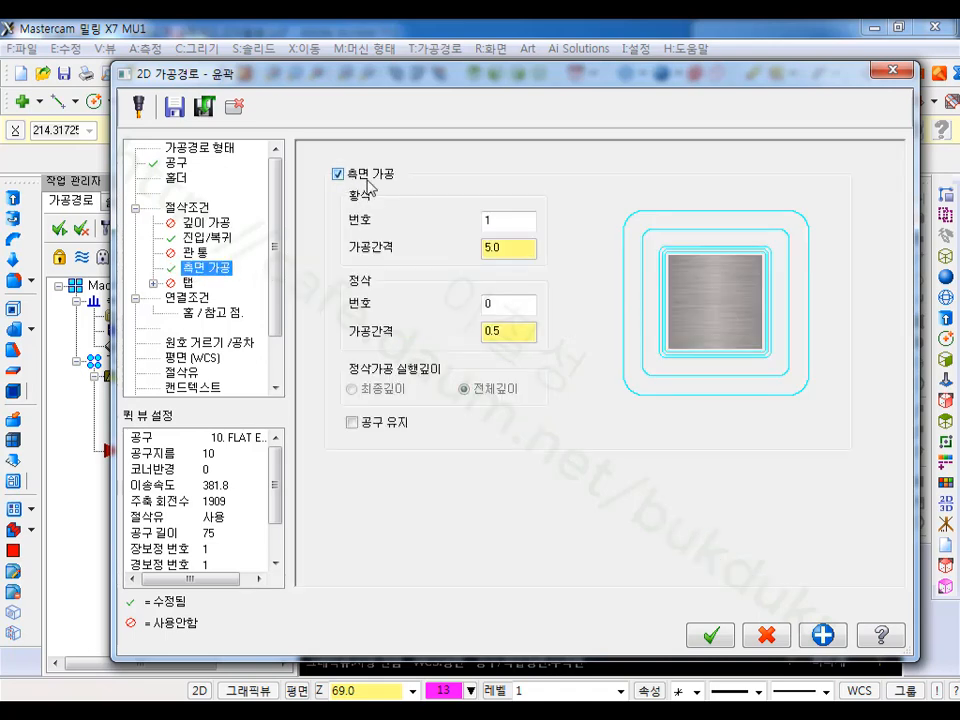
pyautogui.rightClick(500, 247)
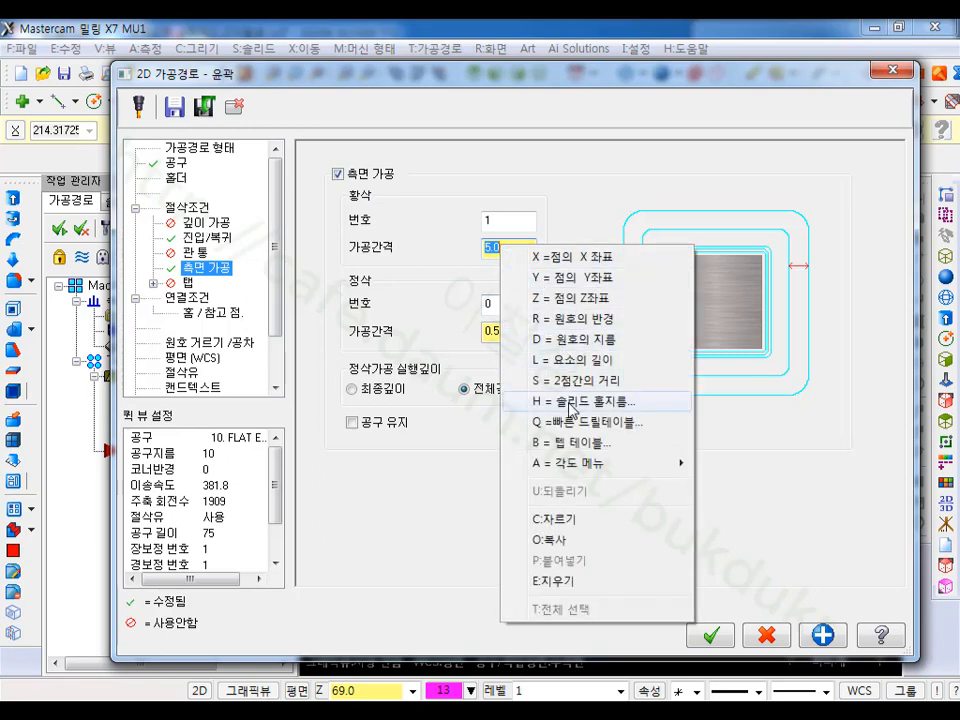
pyautogui.click(546, 381)
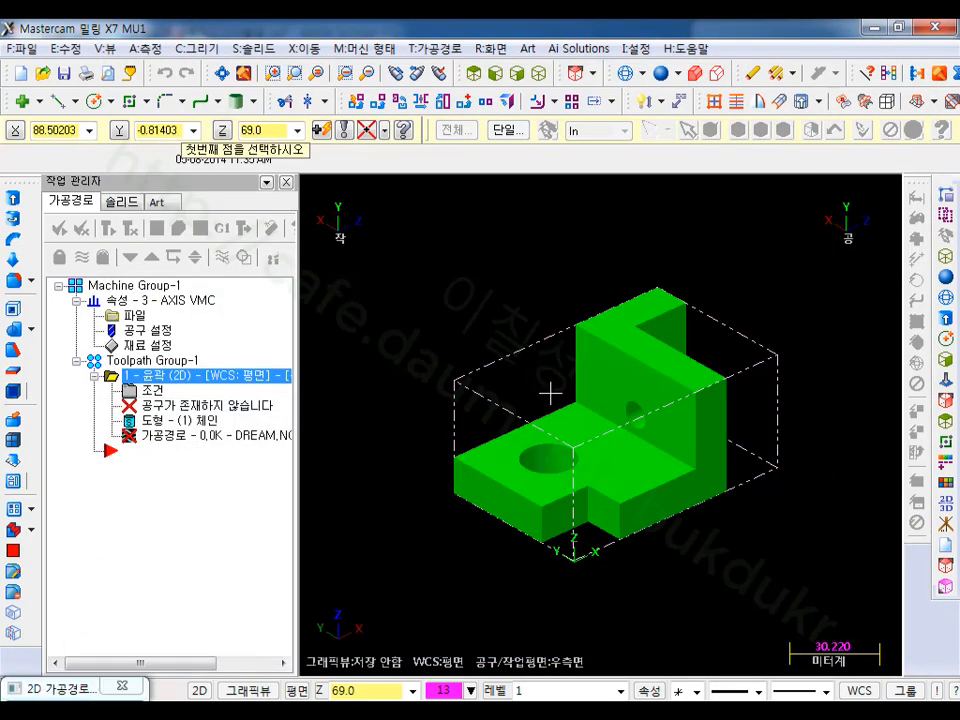
pyautogui.click(455, 461)
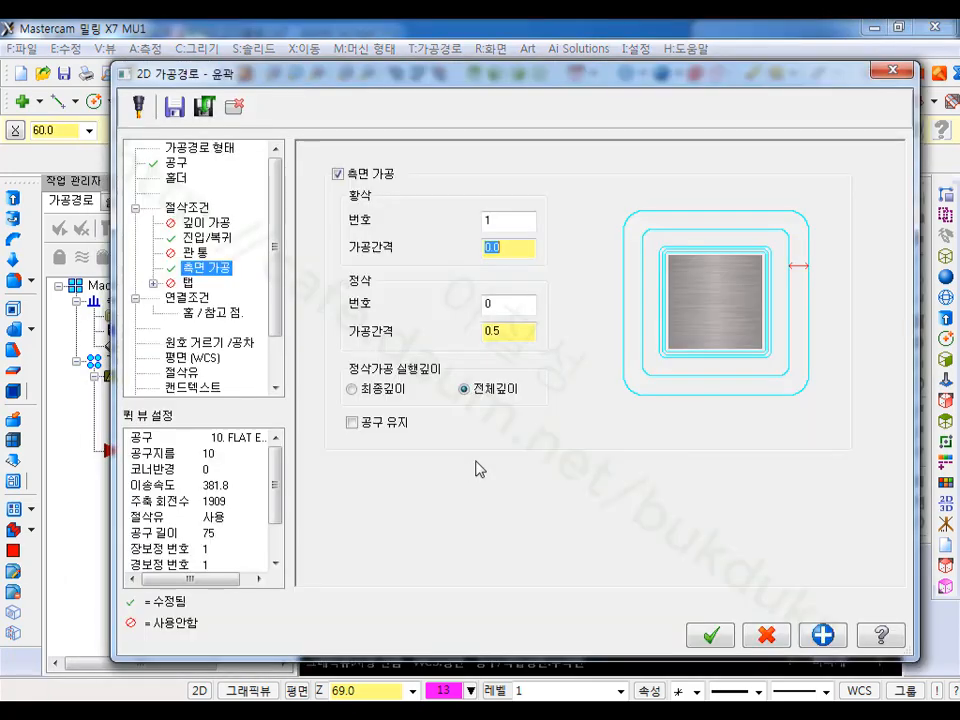
pyautogui.click(517, 253)
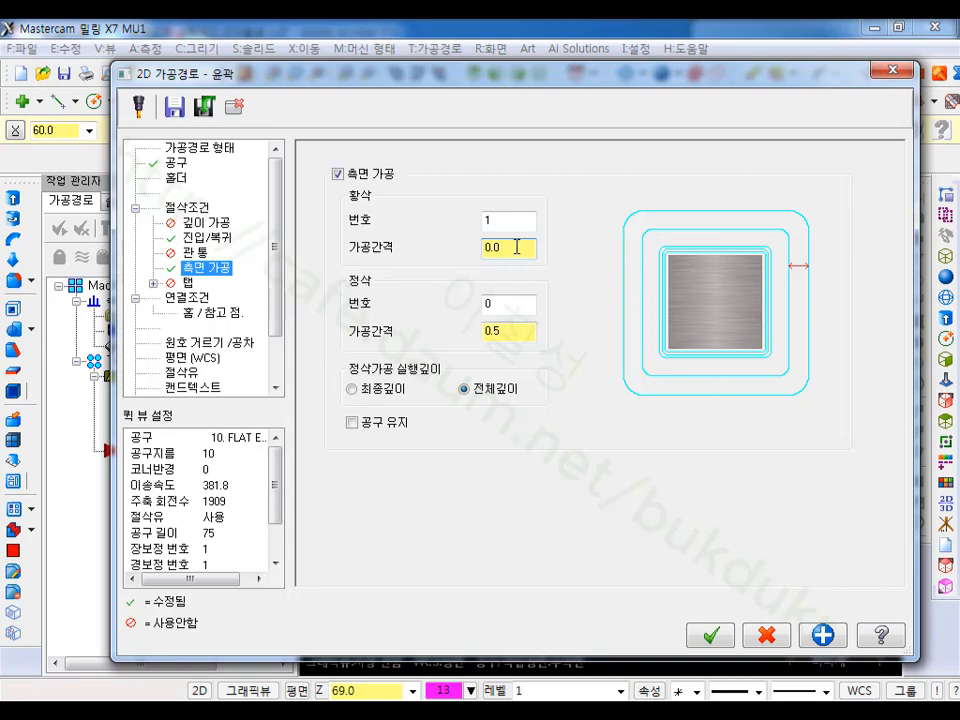
pyautogui.rightClick(517, 247)
pyautogui.click(589, 379)
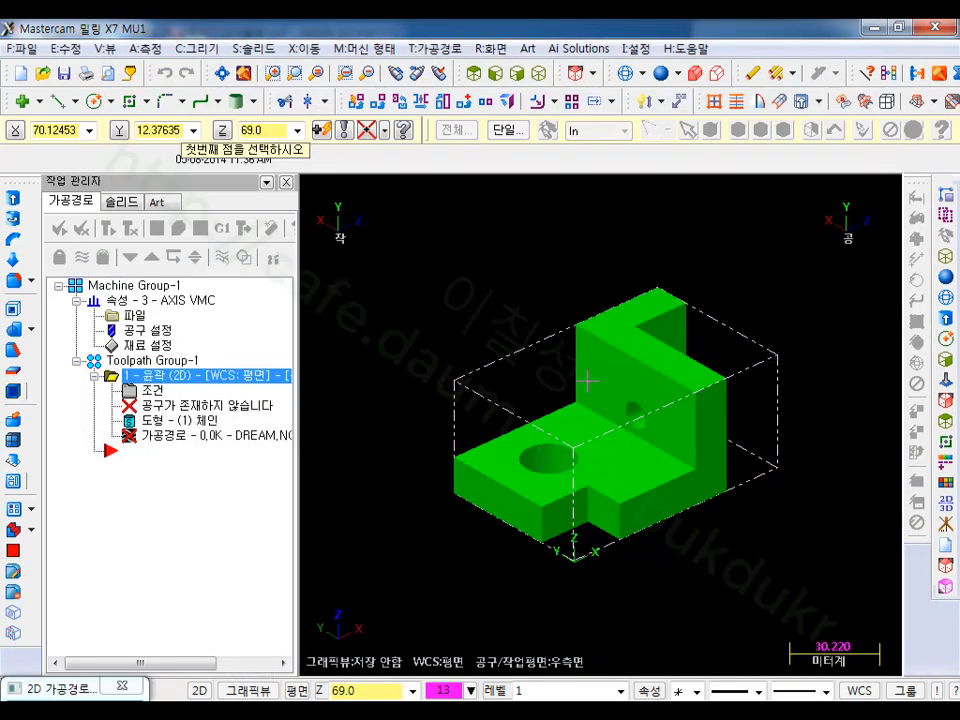
pyautogui.scroll(2, 671, 430)
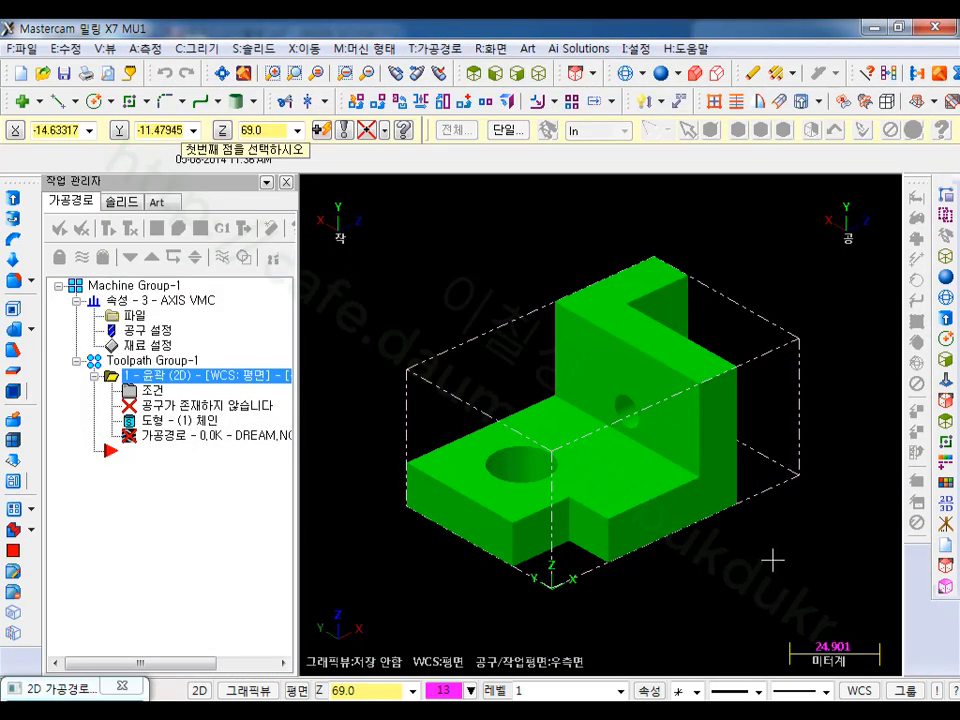
pyautogui.click(408, 465)
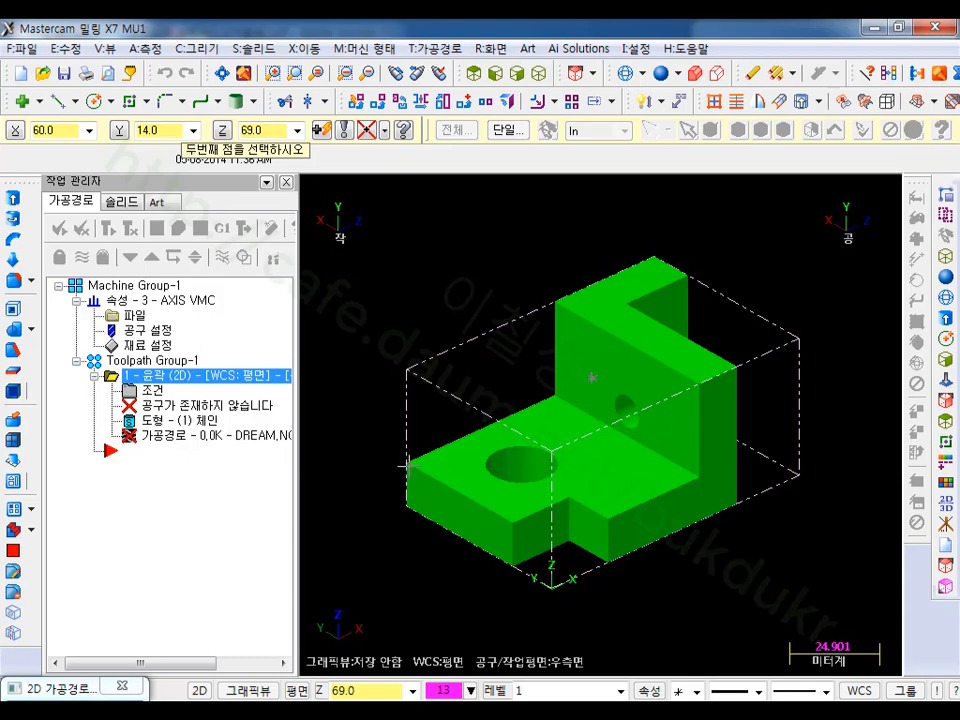
pyautogui.click(562, 399)
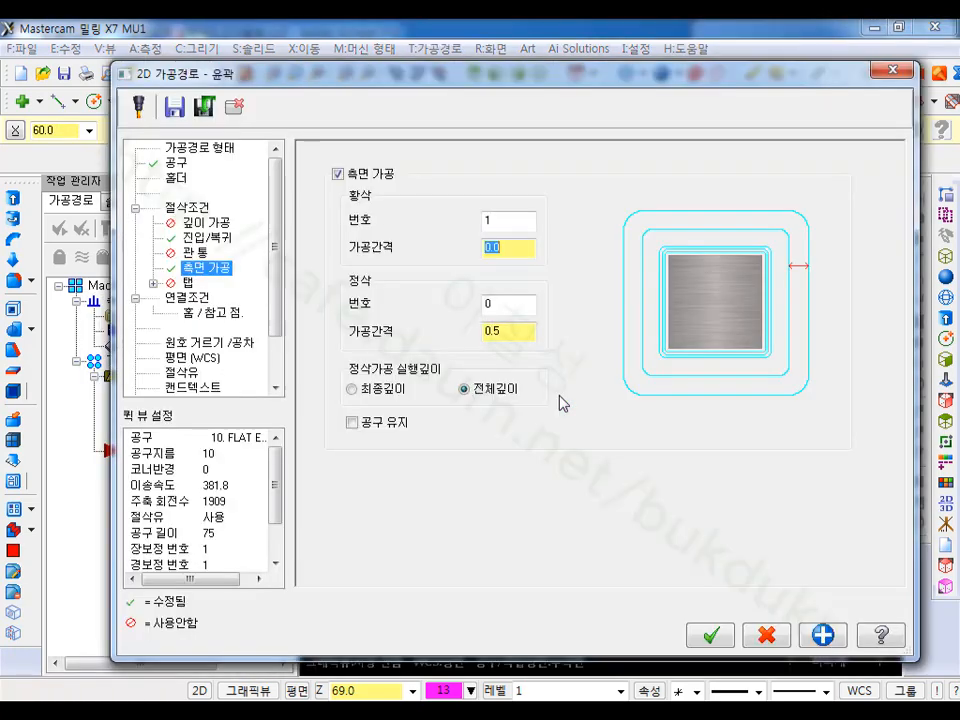
# Step: Try to take the rough spacing from the length of an edge on the solid
pyautogui.rightClick(511, 249)
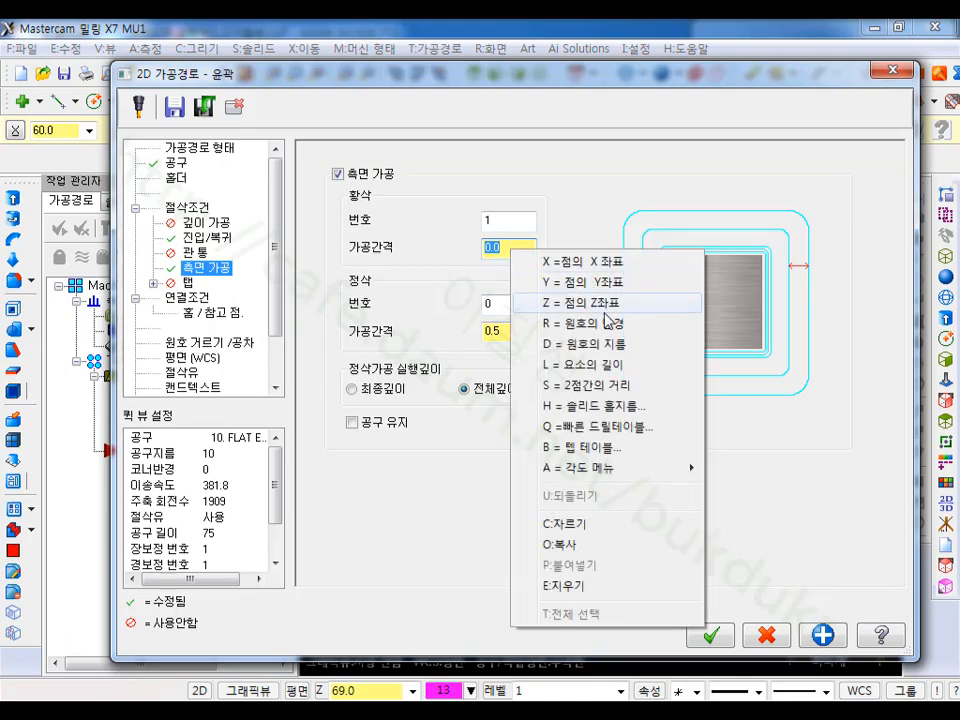
pyautogui.click(578, 364)
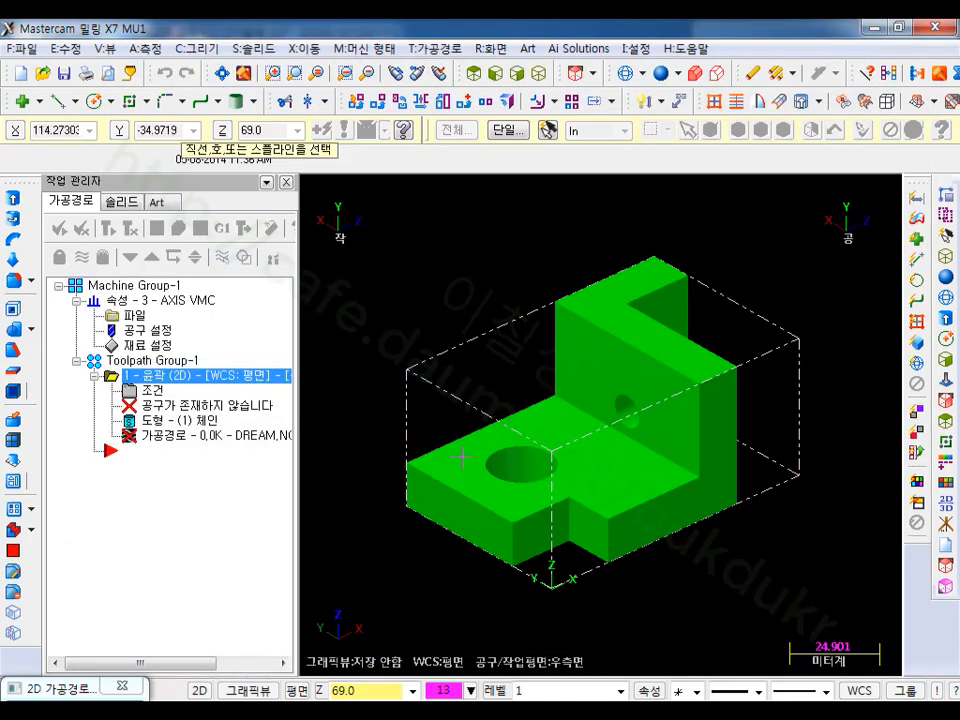
pyautogui.click(587, 330)
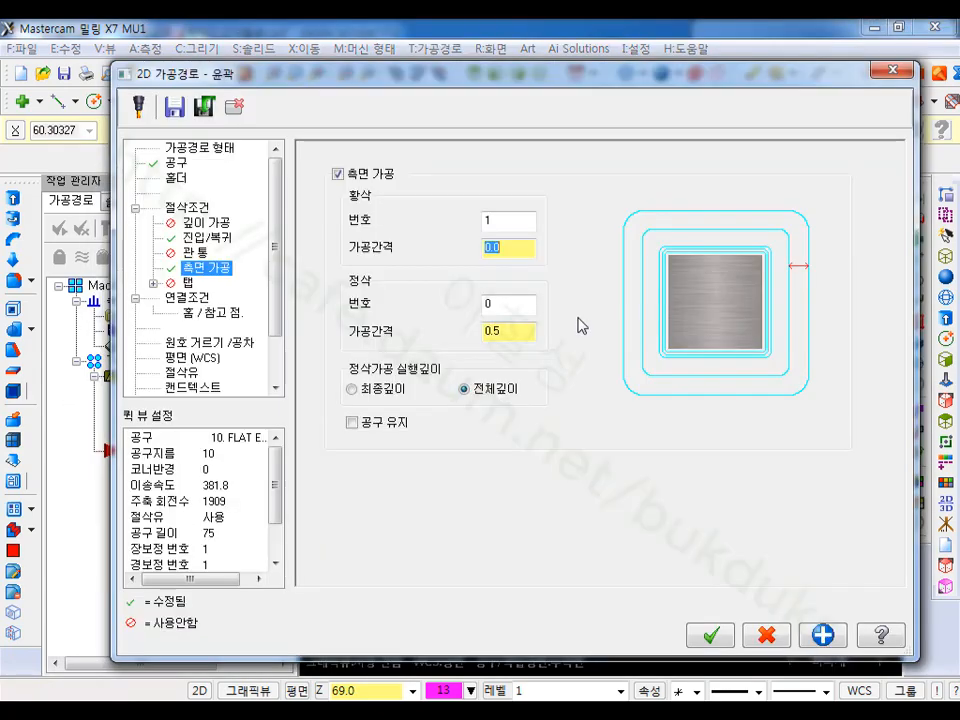
# Step: Try to take the rough spacing from two corners on the opposite side of the lower step, and discard the contour operation
pyautogui.rightClick(505, 250)
pyautogui.click(567, 387)
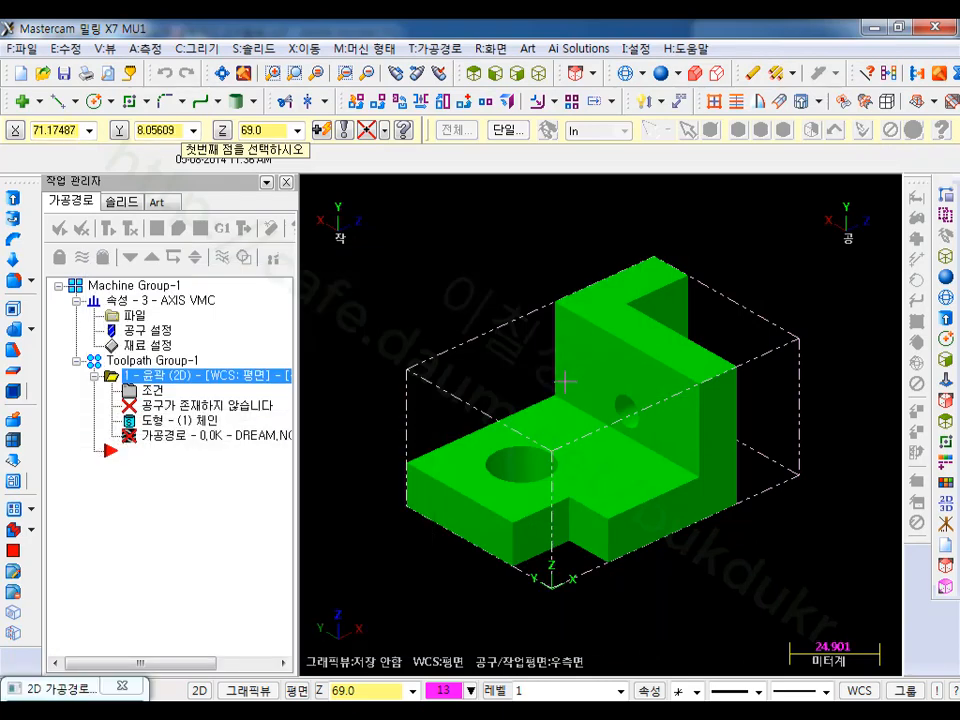
pyautogui.click(697, 462)
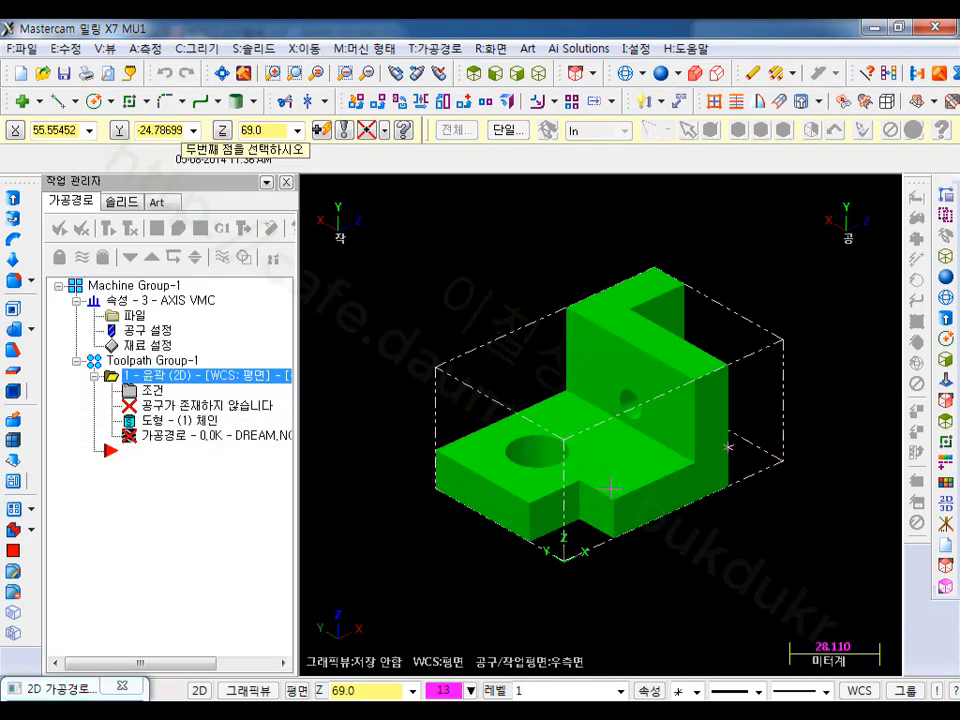
pyautogui.click(616, 499)
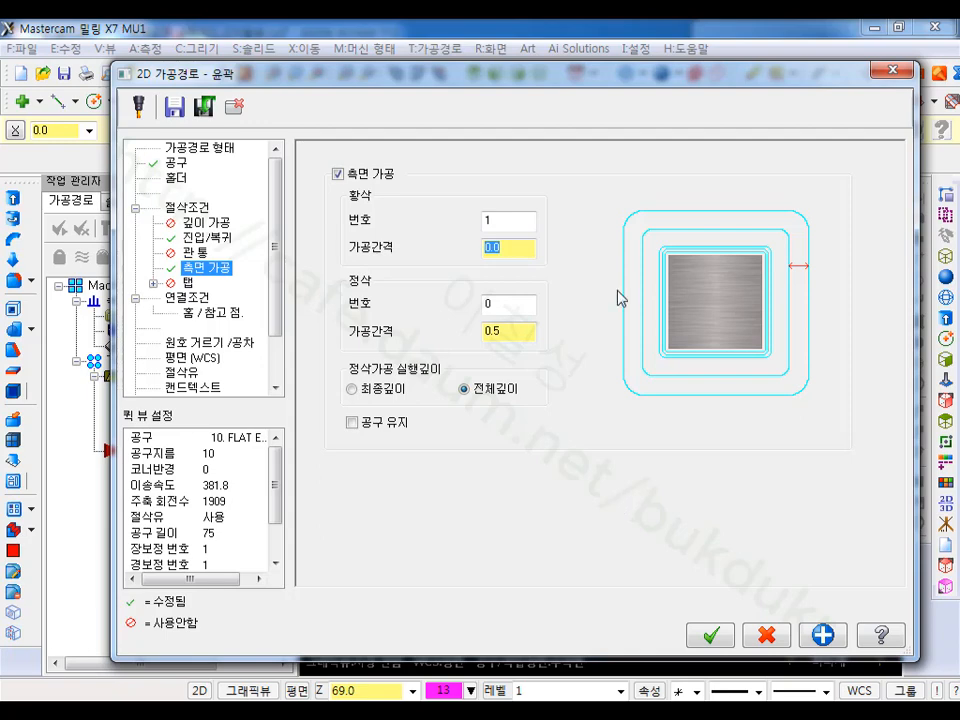
pyautogui.click(893, 70)
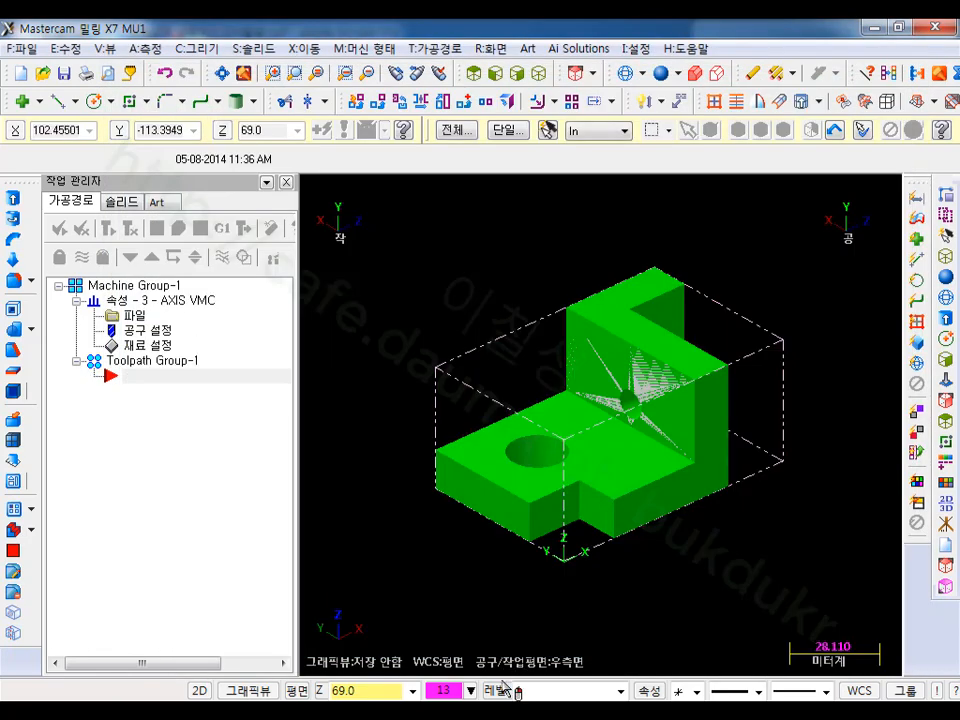
# Step: Set the construction and tool planes to Top (WCS)
pyautogui.scroll(-2, 689, 484)
pyautogui.scroll(3, 689, 484)
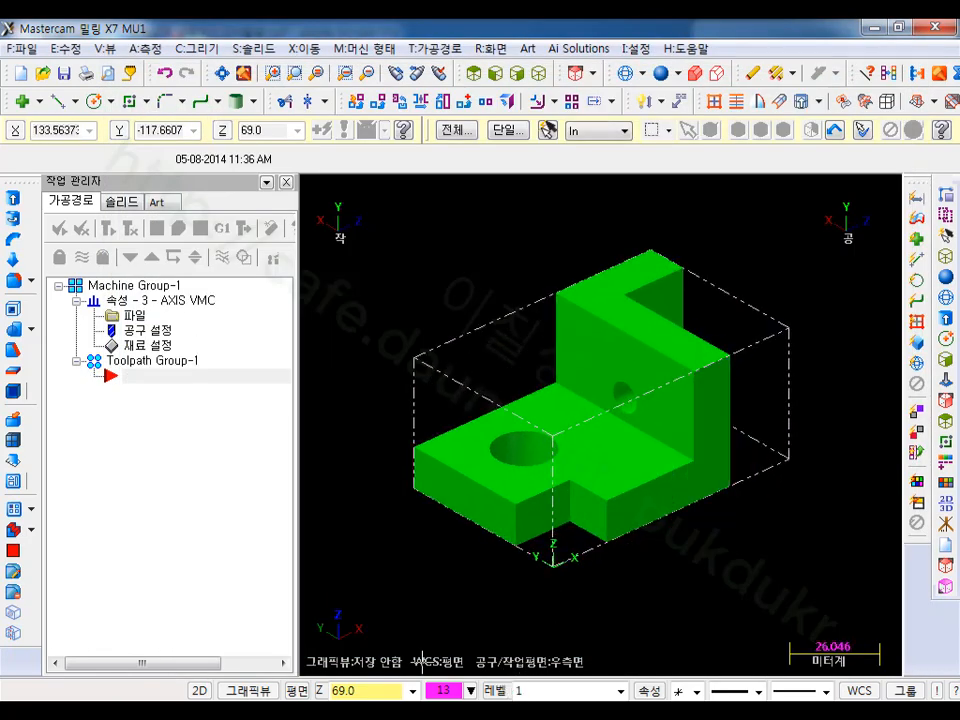
pyautogui.click(298, 690)
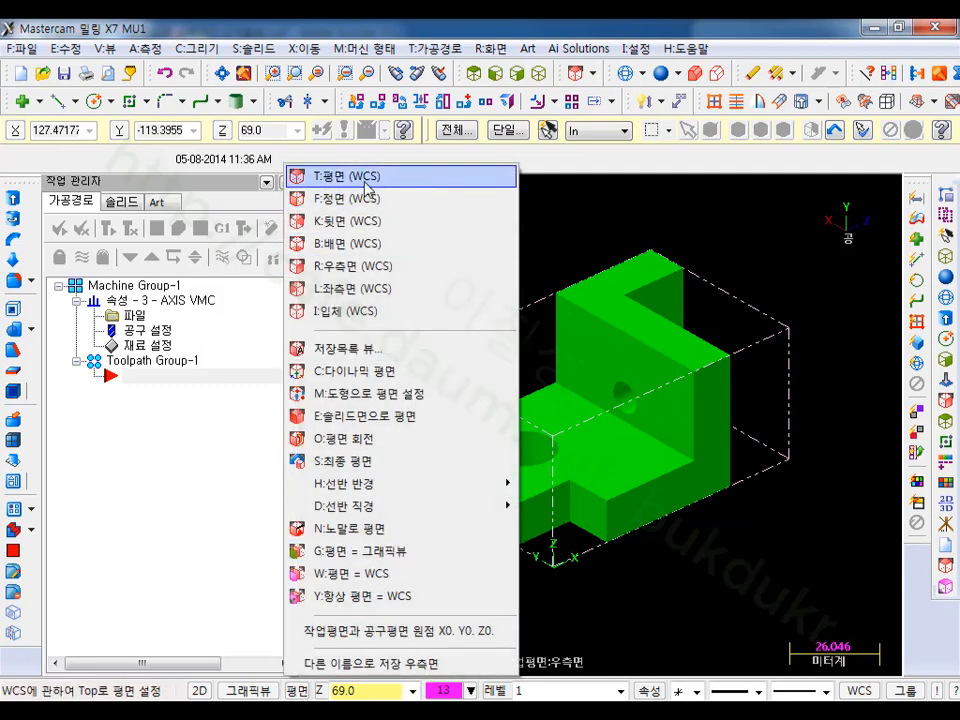
pyautogui.click(365, 190)
pyautogui.scroll(-1, 648, 300)
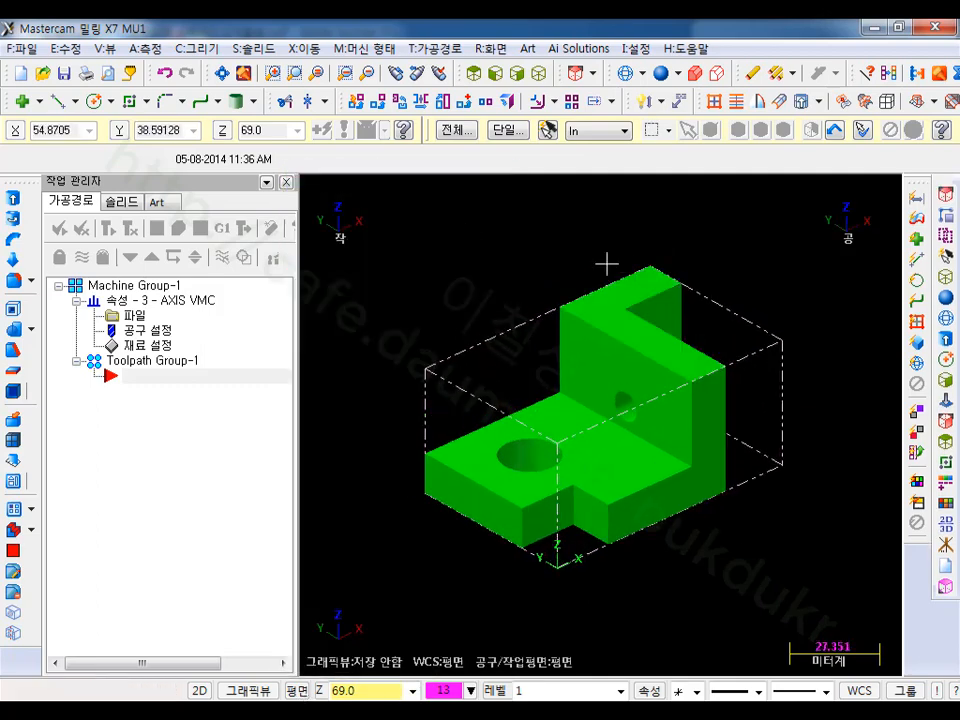
pyautogui.scroll(1, 606, 264)
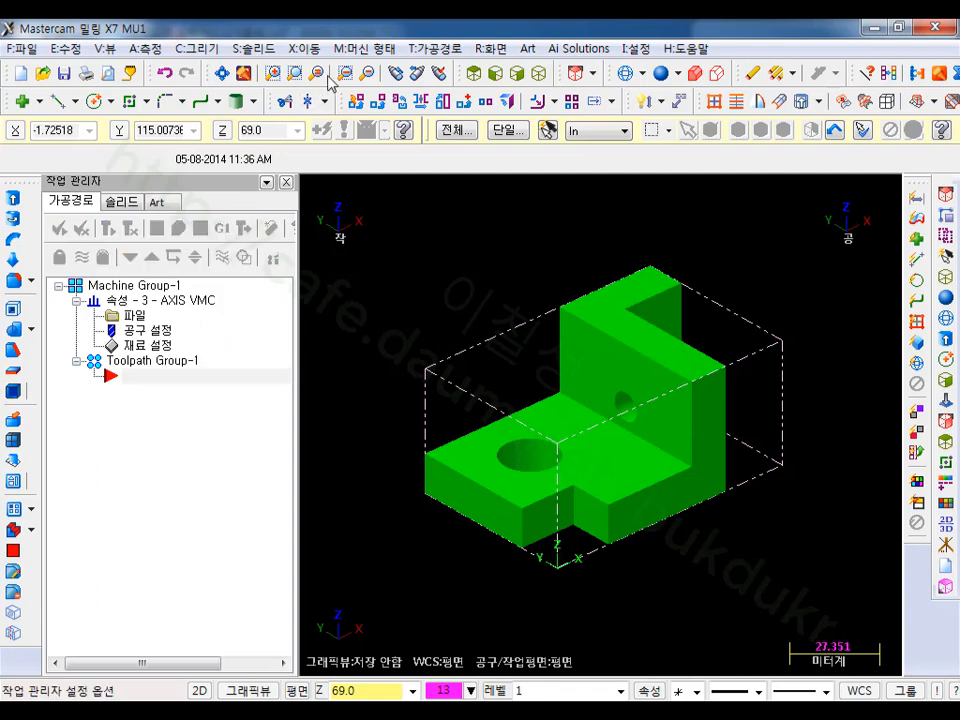
# Step: Create a new contour toolpath chained on the solid edge where the lower step meets the tall wall
pyautogui.click(432, 49)
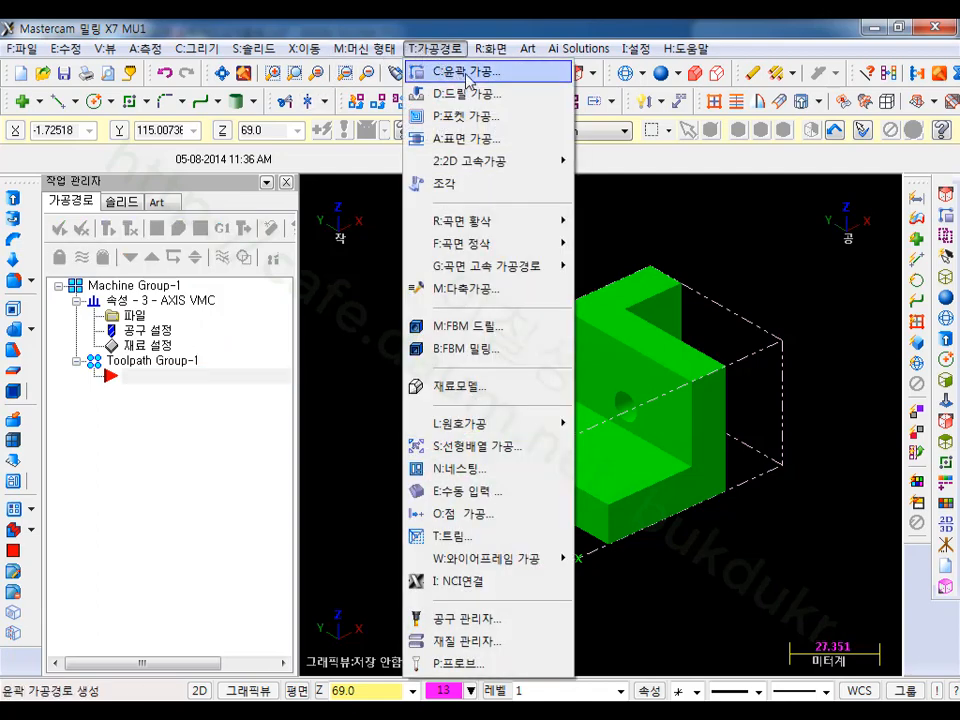
pyautogui.click(467, 80)
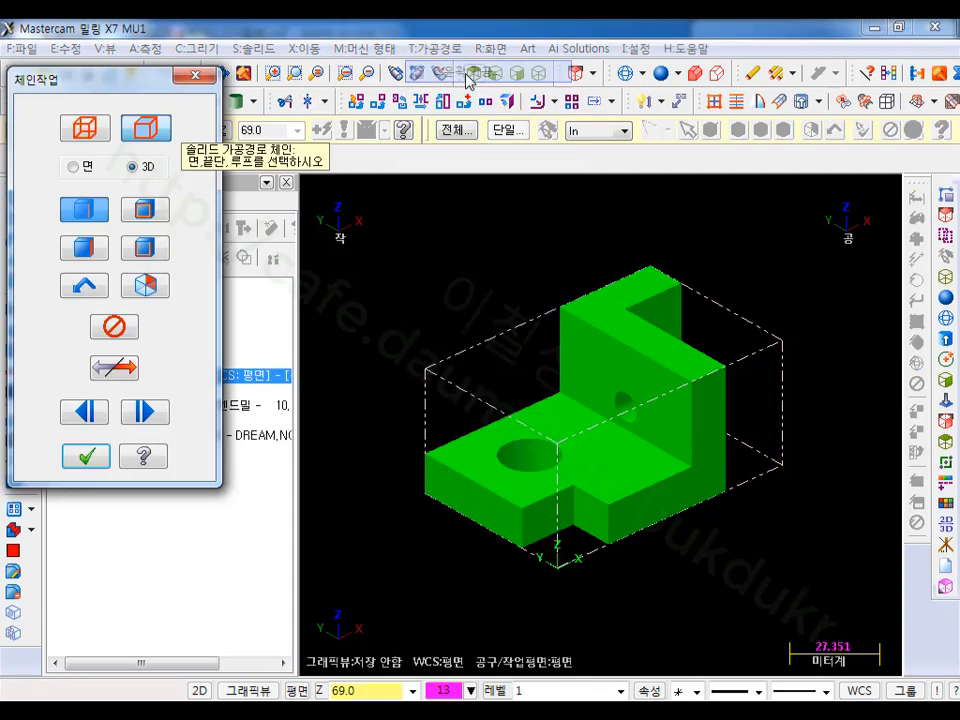
pyautogui.click(668, 470)
pyautogui.click(90, 456)
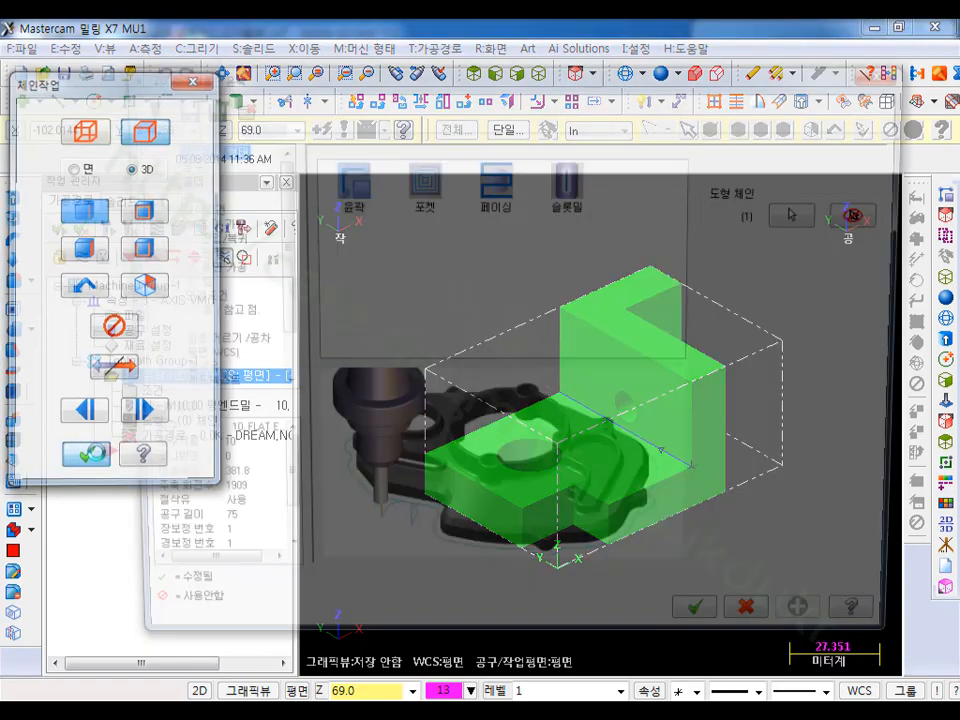
pyautogui.click(180, 163)
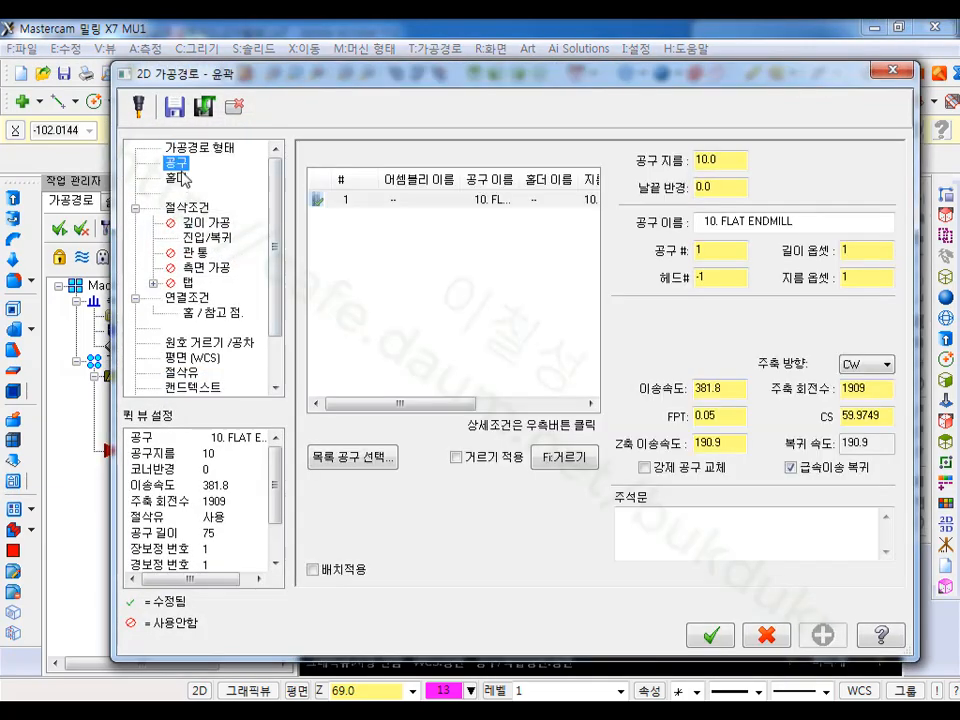
# Step: Enable multi passes and fill the rough spacing with the distance between the two corners of the lower step's far edge
pyautogui.click(190, 208)
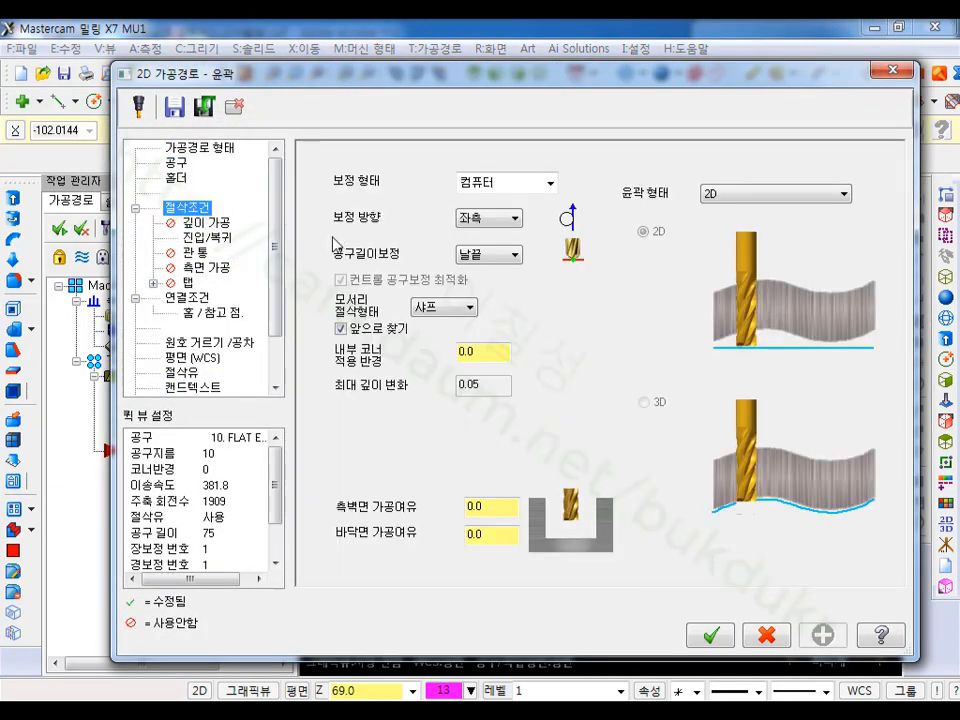
pyautogui.click(208, 270)
pyautogui.click(338, 174)
pyautogui.click(505, 248)
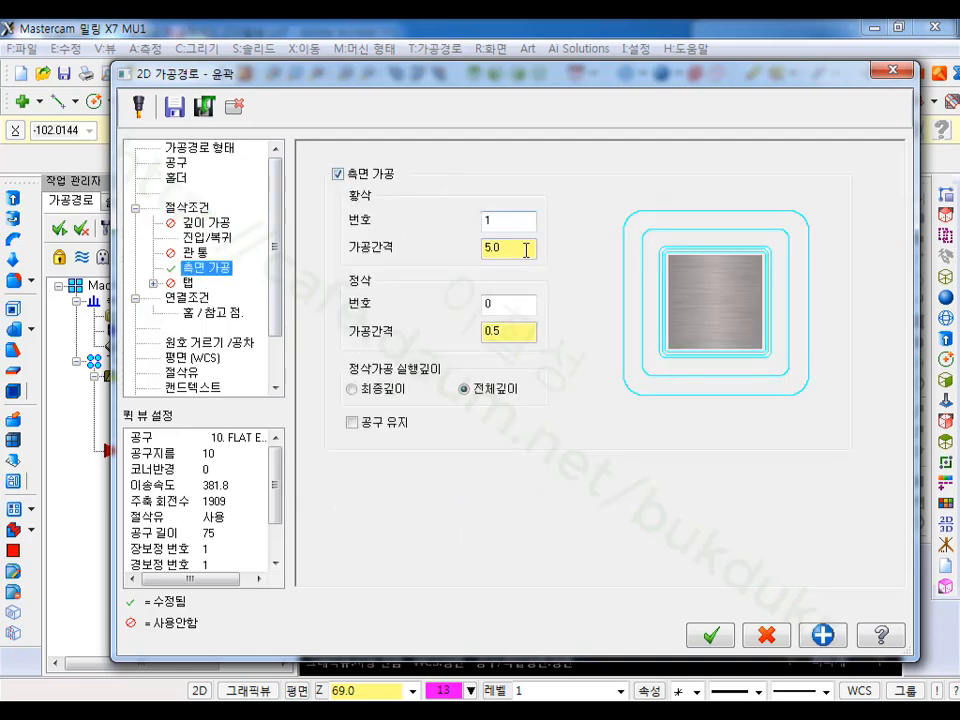
pyautogui.rightClick(519, 258)
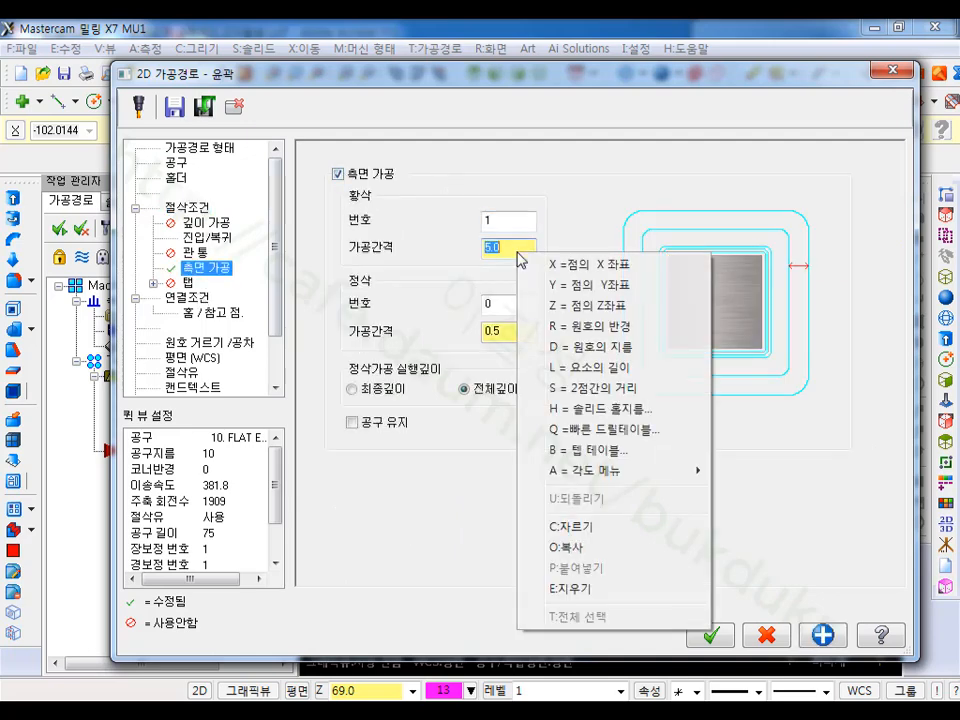
pyautogui.click(585, 388)
pyautogui.click(561, 402)
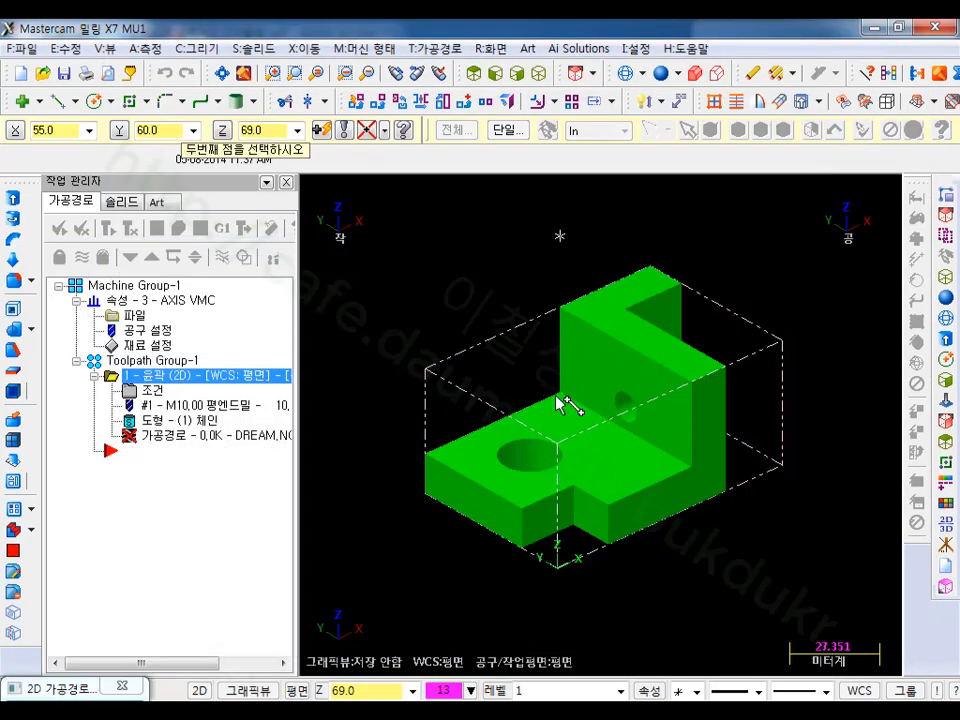
pyautogui.click(429, 456)
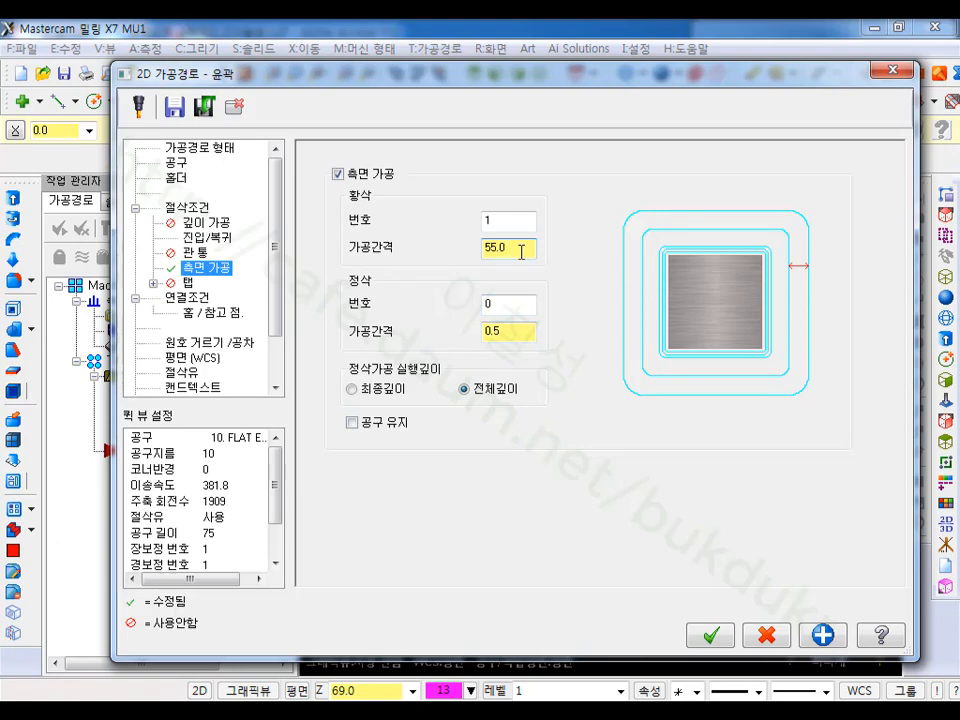
# Step: Divide the spacing by 5 to work out the pass count, and set 11 rough passes with a spacing of 5
pyautogui.write('/5')
pyautogui.press('Return')
pyautogui.hotkey('shift', 'Tab')
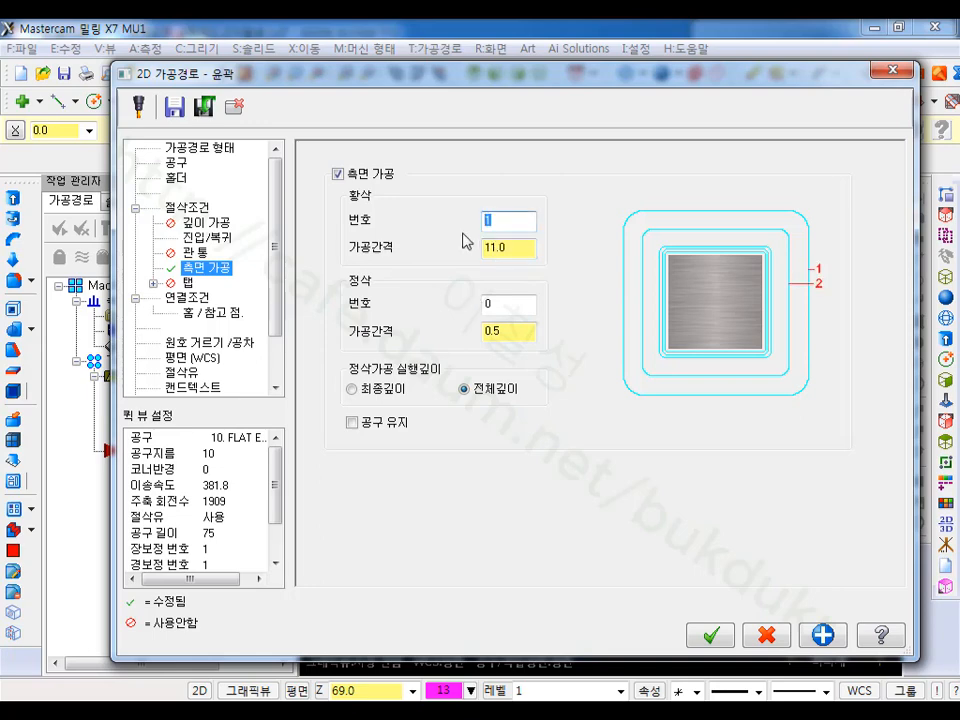
pyautogui.press('Tab')
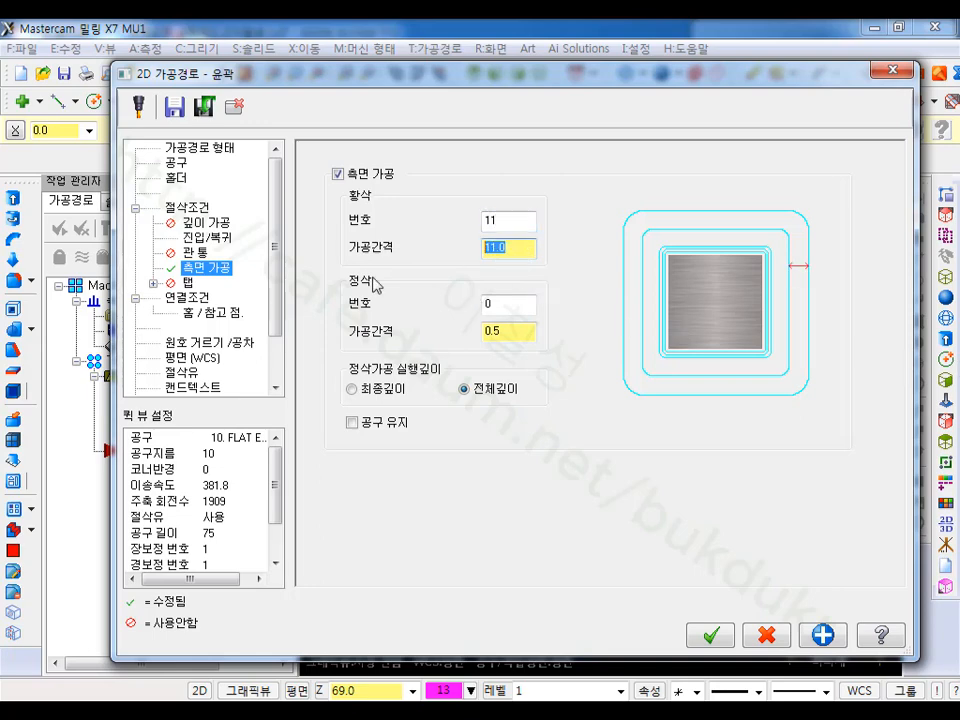
pyautogui.write('5')
# Step: Set the contour's top of stock to an absolute 44.0 in the linking parameters and generate the toolpath
pyautogui.click(185, 301)
pyautogui.click(518, 455)
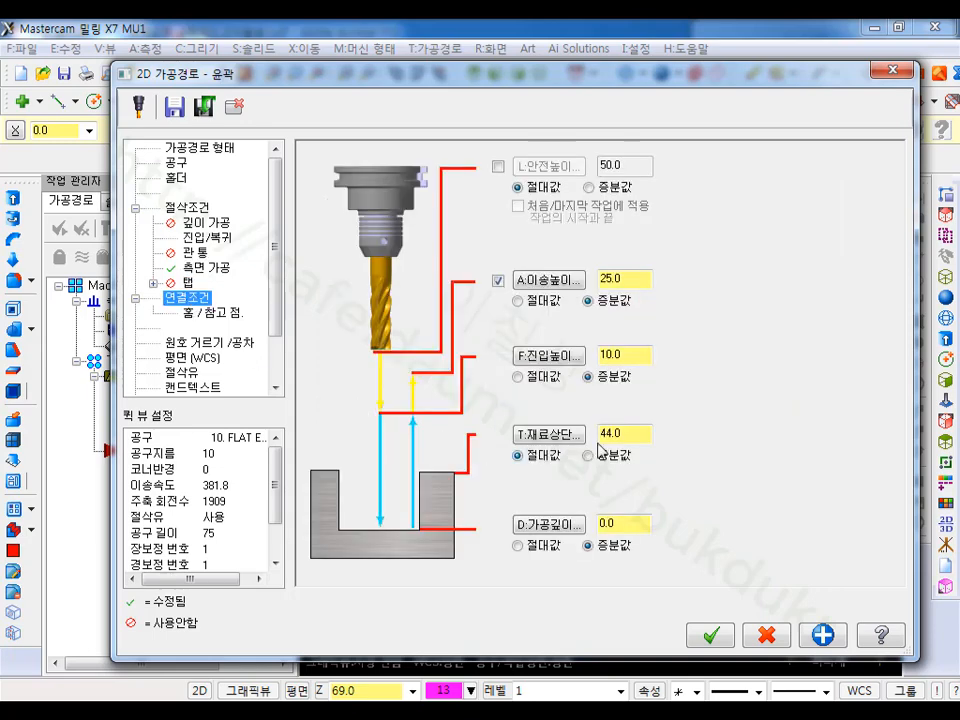
pyautogui.press('Return')
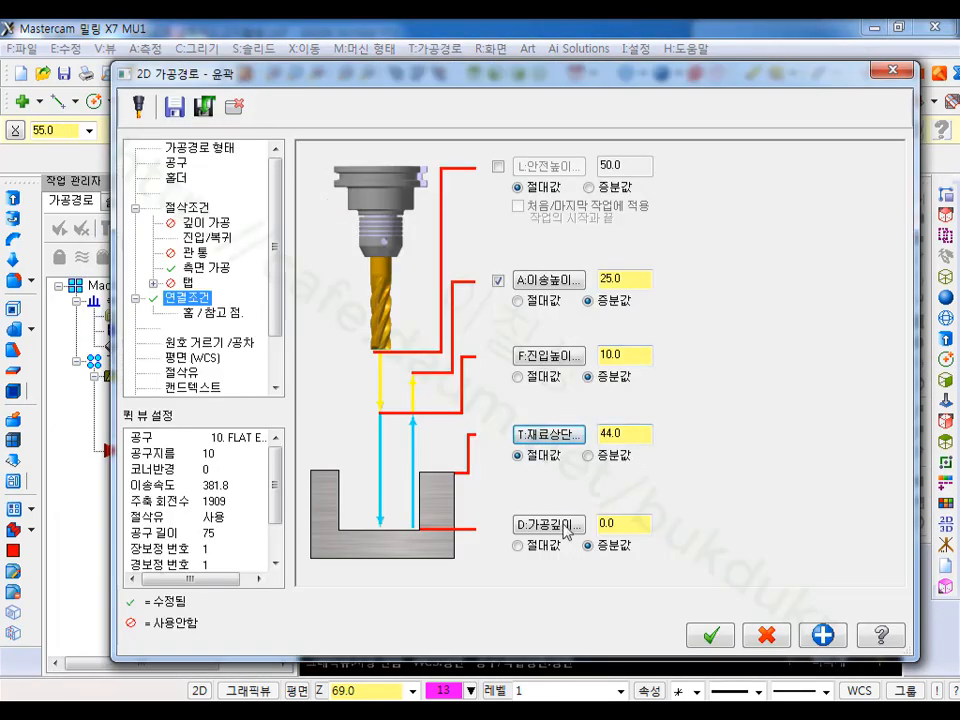
pyautogui.click(712, 637)
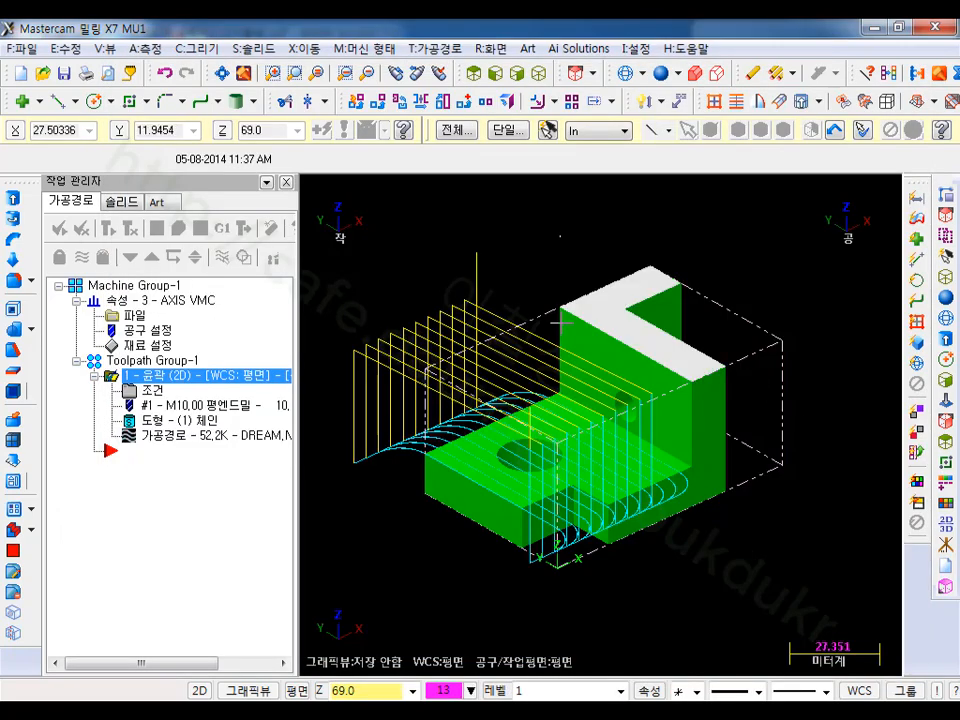
# Step: Turn off the contour's entry and exit moves, extend its start and end by 75% (7.5), and regenerate the toolpath
pyautogui.click(157, 391)
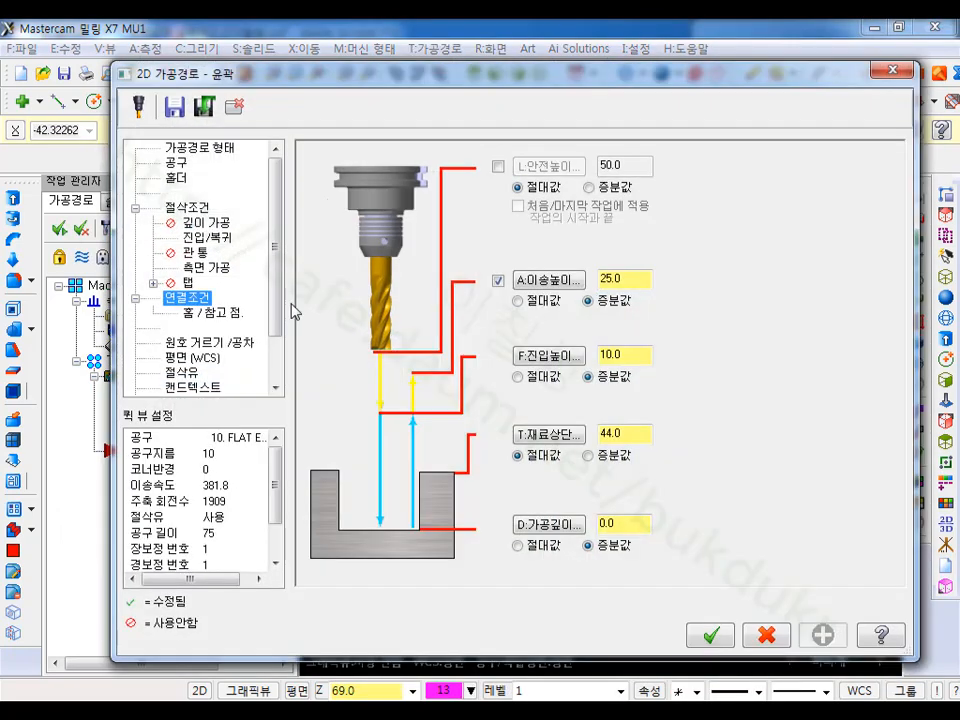
pyautogui.click(200, 240)
pyautogui.click(321, 190)
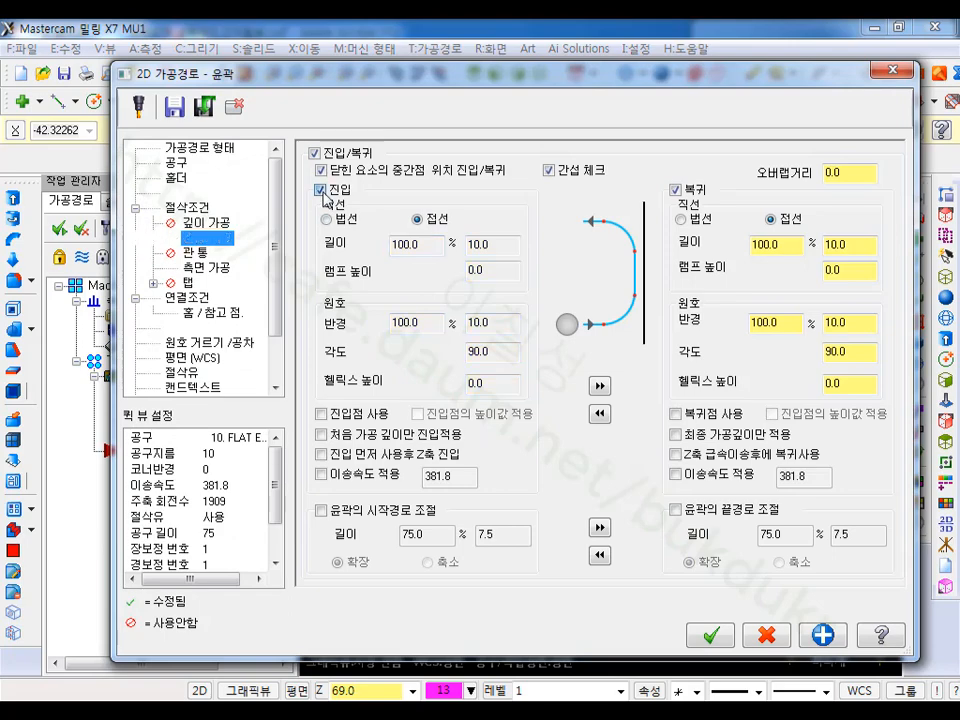
pyautogui.click(676, 190)
pyautogui.click(321, 510)
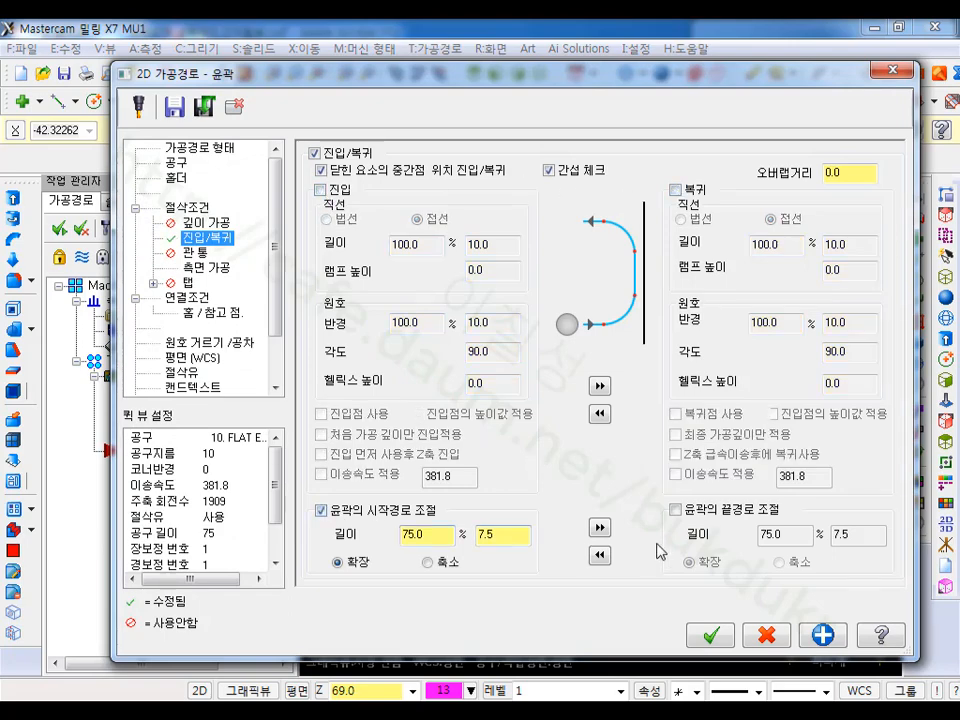
pyautogui.click(599, 527)
pyautogui.click(708, 634)
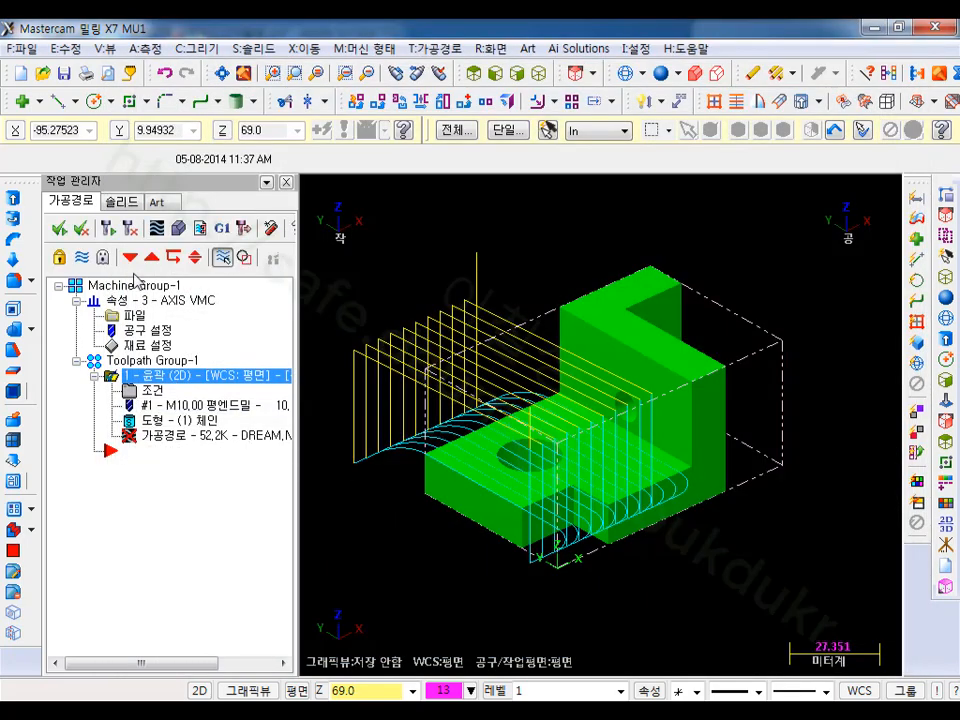
pyautogui.click(107, 223)
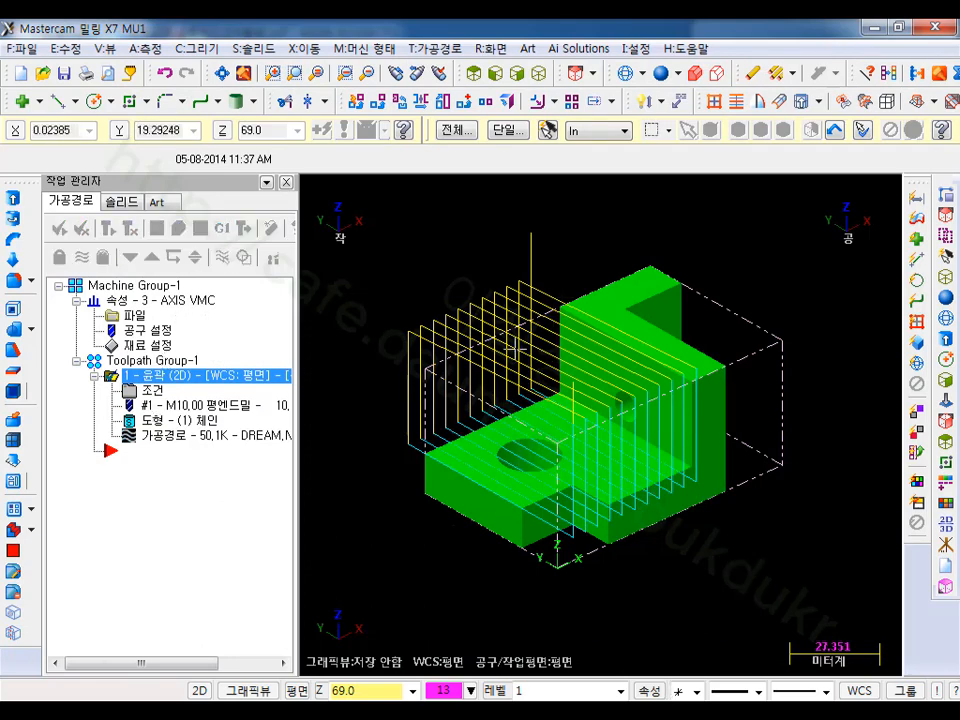
pyautogui.moveTo(557, 300); pyautogui.dragTo(510, 465, button='middle')
pyautogui.scroll(2, 546, 485)
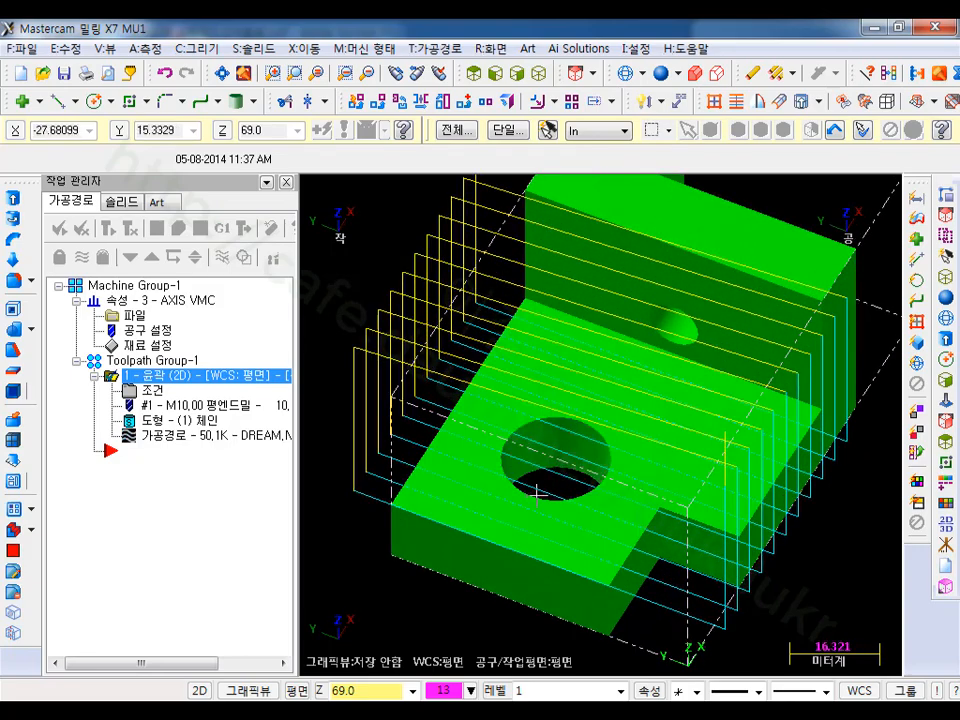
pyautogui.scroll(1, 560, 475)
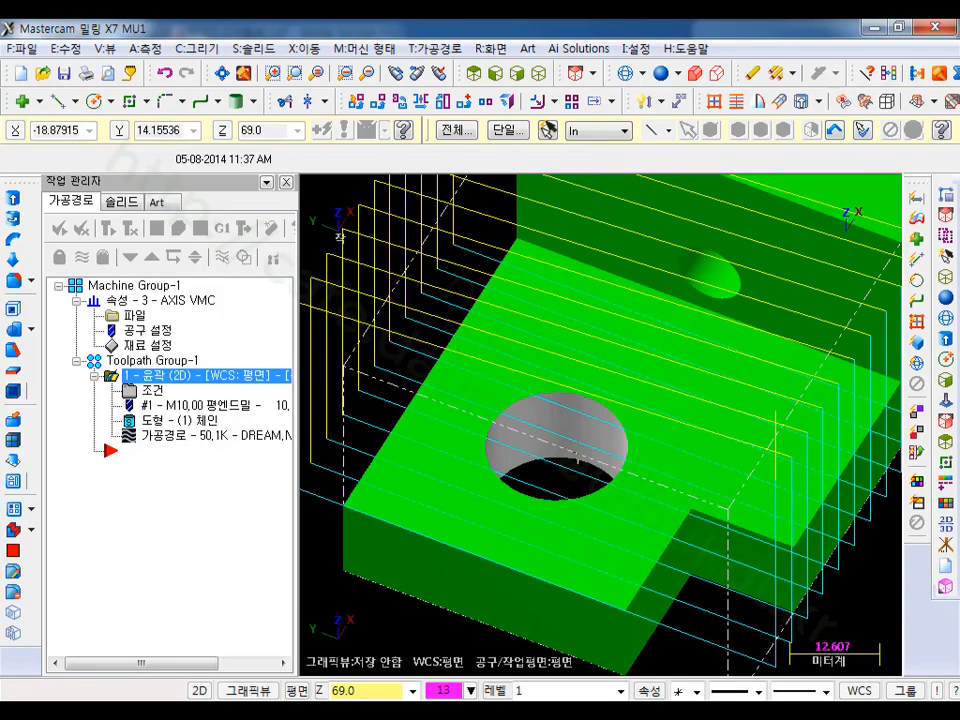
# Step: Hide the contour's toolpath display and create a helix bore toolpath at the centre of the large hole in the lower step
pyautogui.click(222, 257)
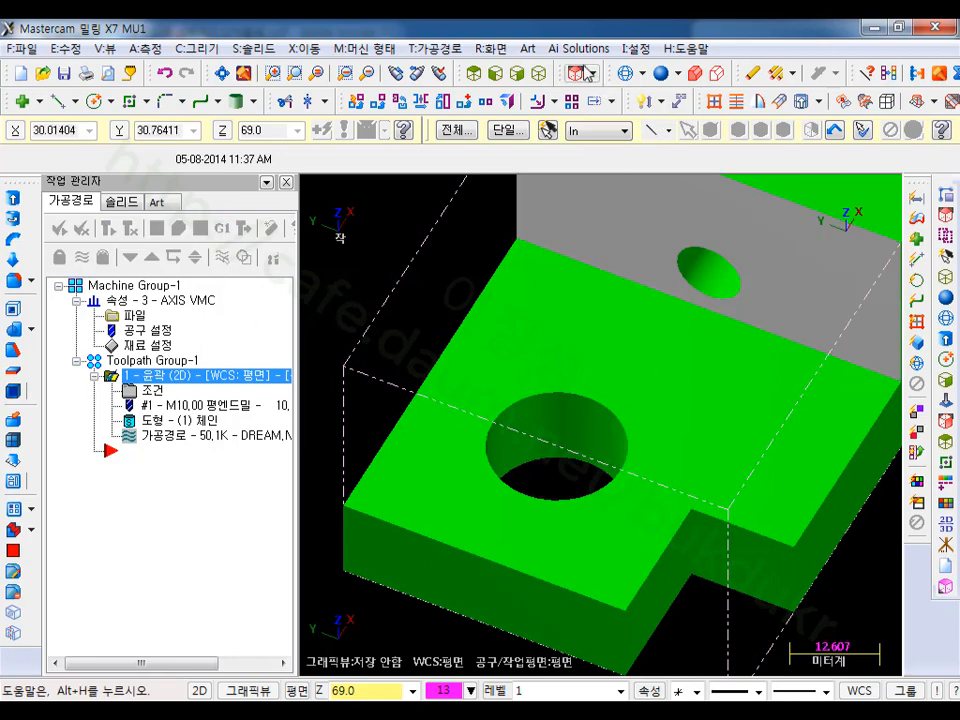
pyautogui.click(433, 48)
pyautogui.moveTo(490, 425)
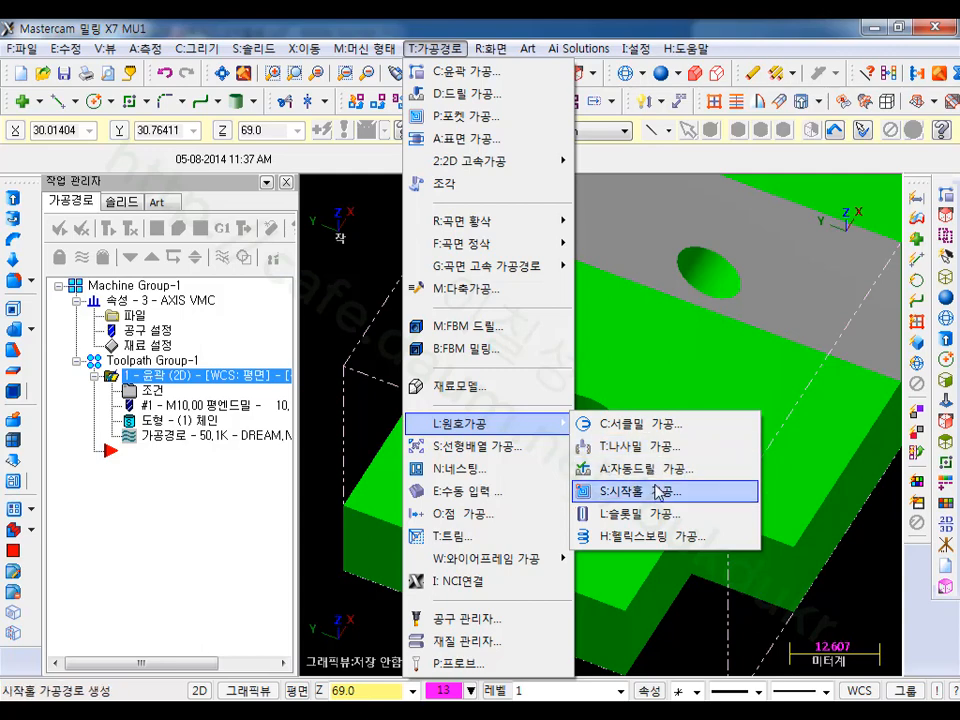
pyautogui.click(659, 540)
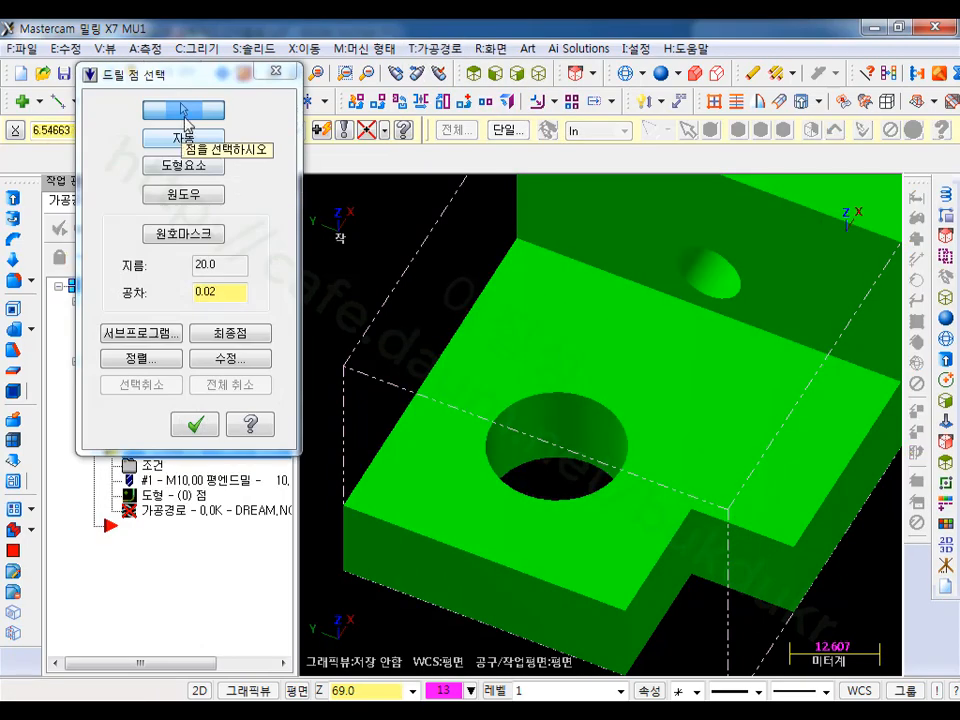
pyautogui.scroll(-2, 340, 250)
pyautogui.scroll(3, 345, 250)
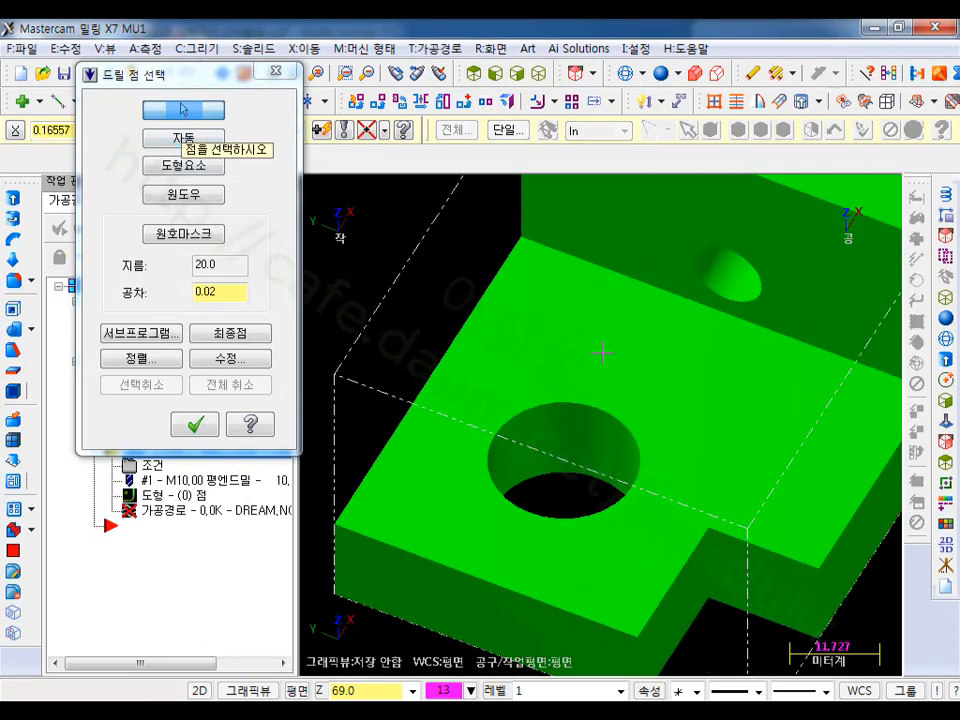
pyautogui.click(627, 437)
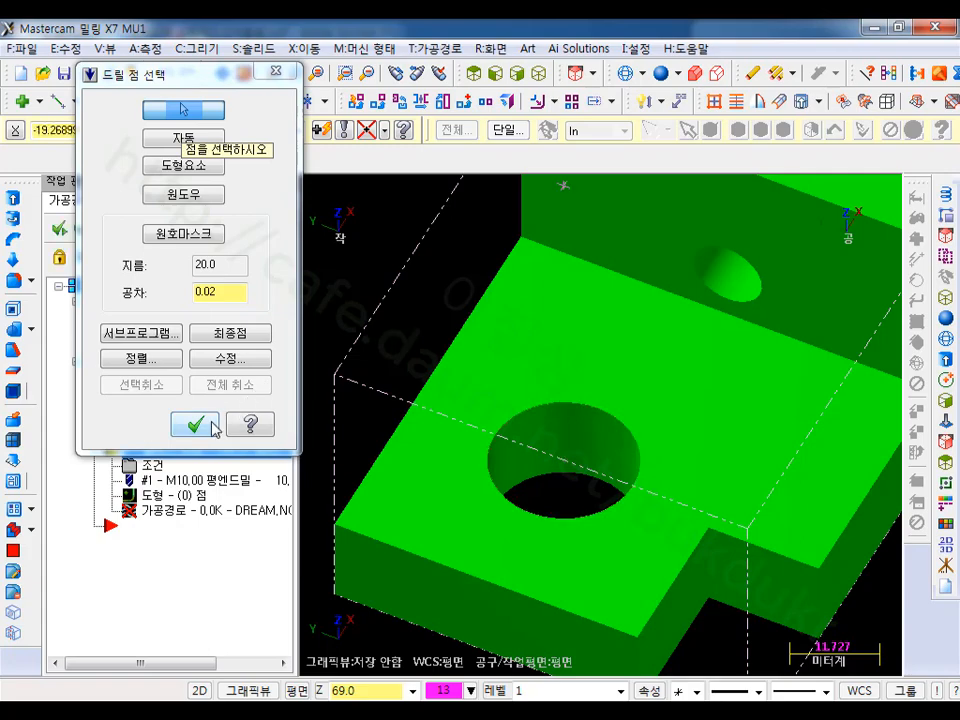
pyautogui.click(211, 427)
# Step: Choose the 10 mm flat endmill for the helix bore and set its wall and floor stock to leave to 0
pyautogui.click(177, 163)
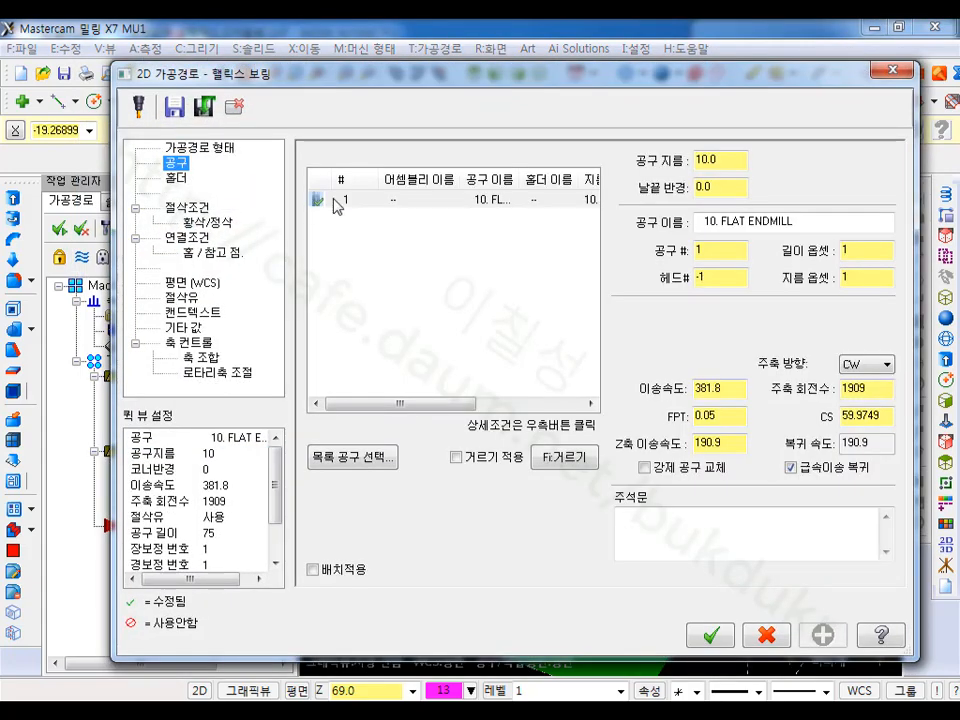
pyautogui.click(330, 199)
pyautogui.click(190, 208)
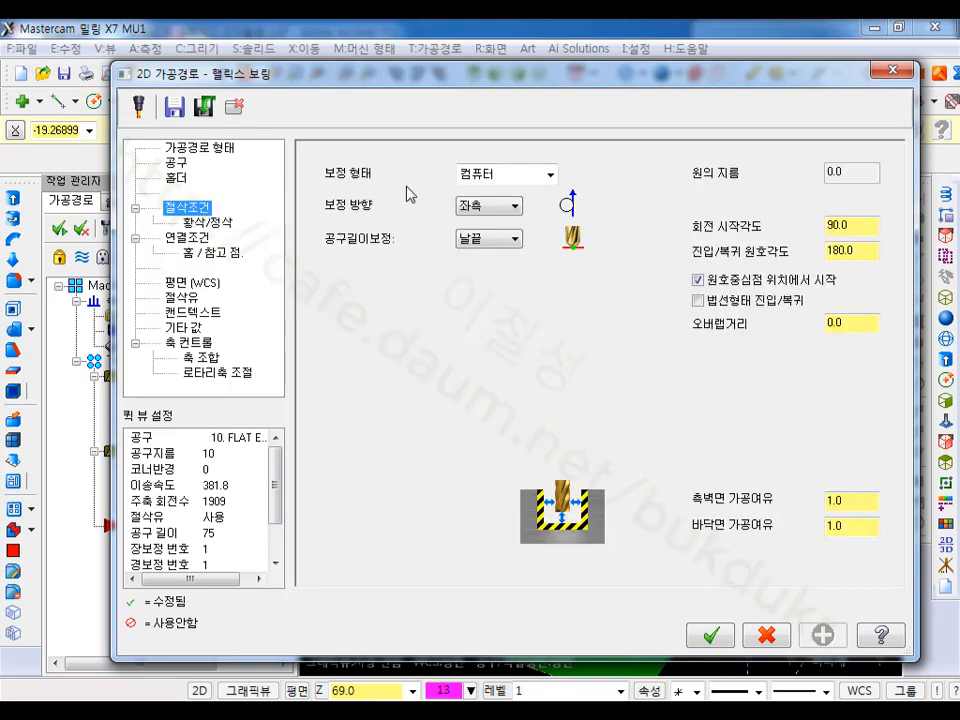
pyautogui.click(853, 500)
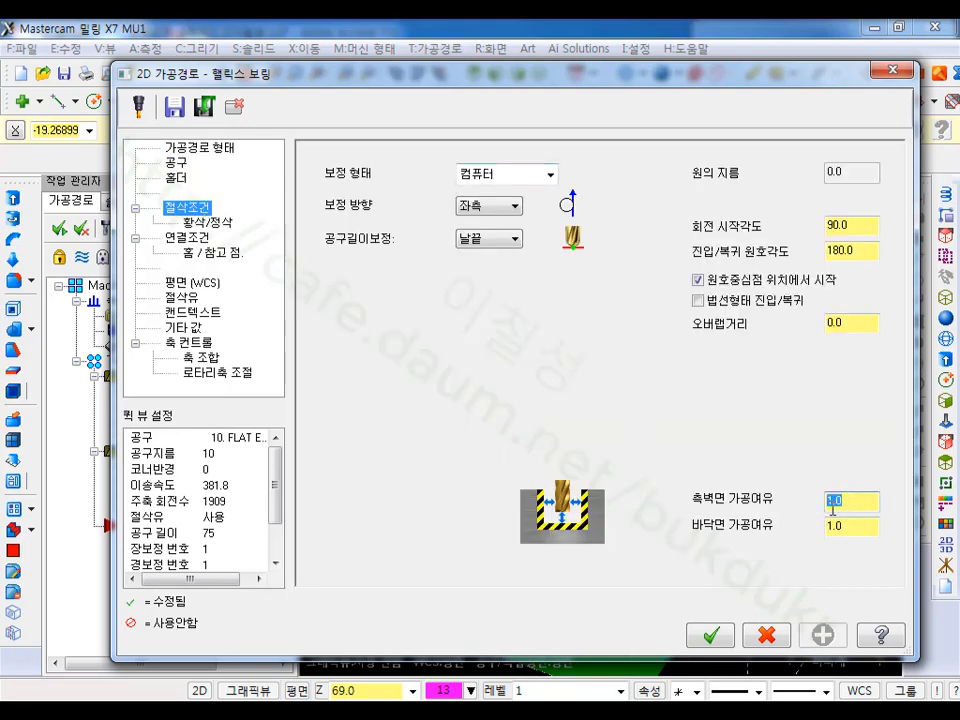
pyautogui.write('0')
pyautogui.click(862, 524)
pyautogui.write('0')
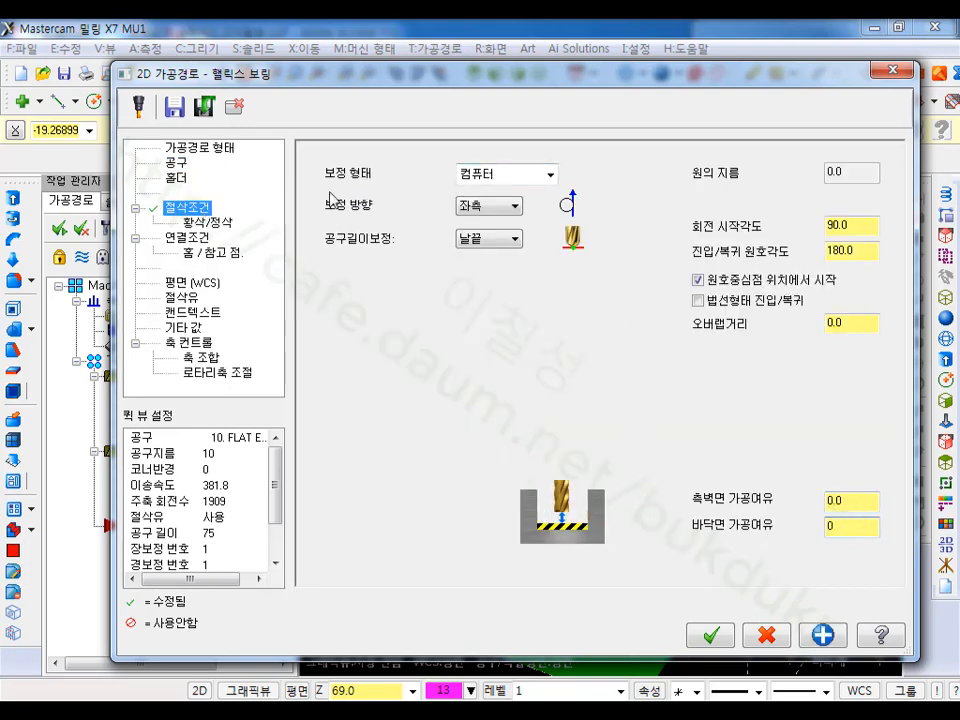
# Step: Set the helix bore's rough pitch to 1
pyautogui.click(192, 226)
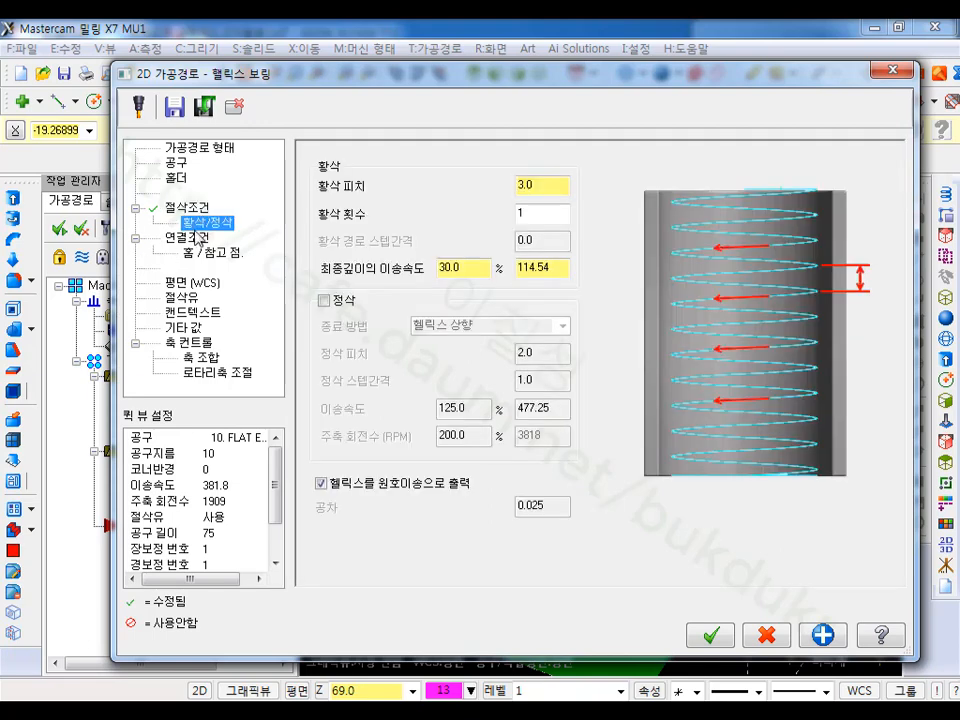
pyautogui.doubleClick(541, 187)
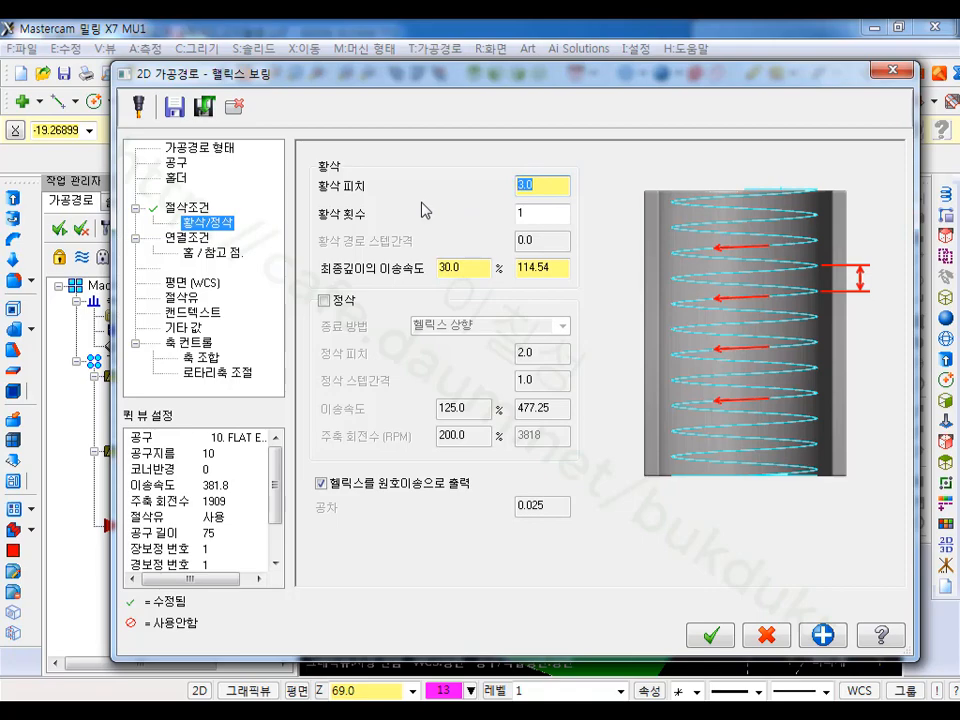
pyautogui.write('1')
# Step: Take the helix bore's top of stock, 14.0, from the lower step's upper corner, set the depth to -0.5, and generate the toolpath
pyautogui.click(186, 239)
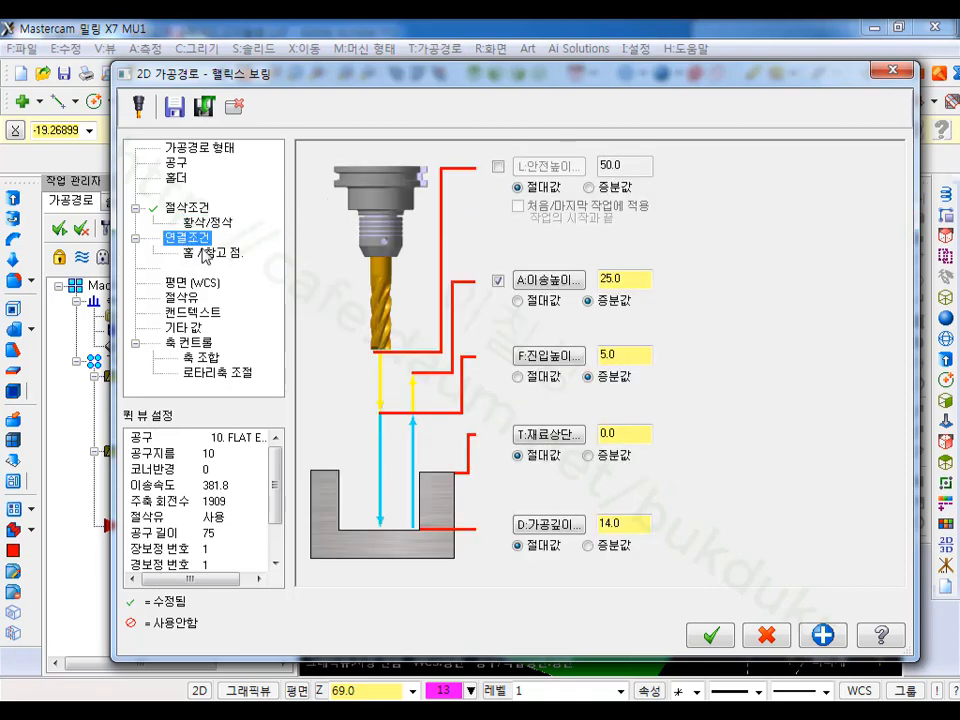
pyautogui.click(566, 439)
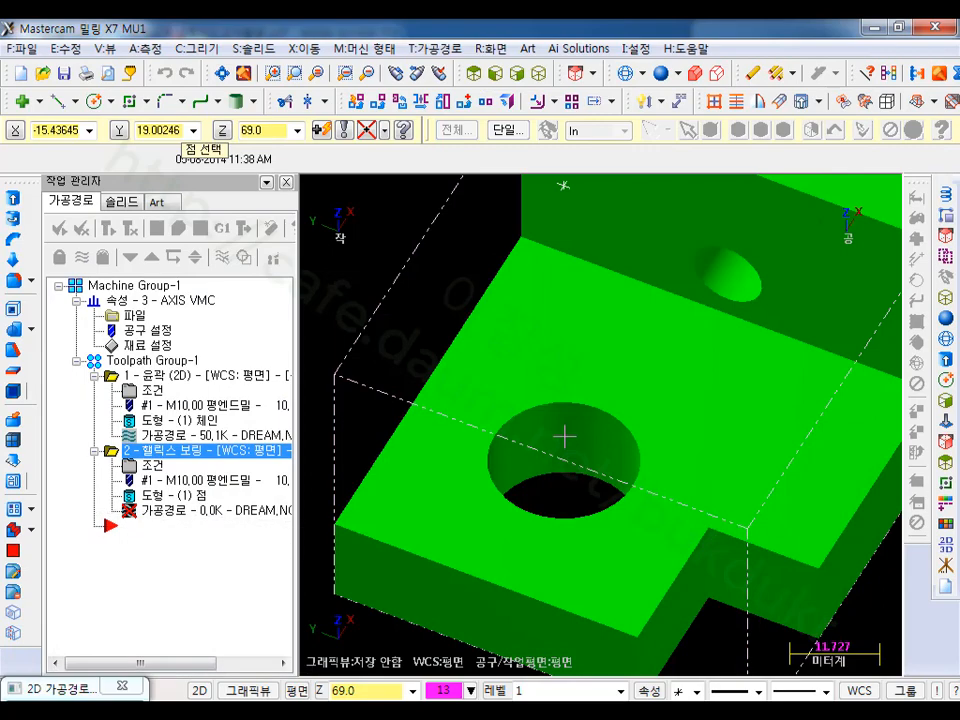
pyautogui.click(339, 528)
pyautogui.click(555, 527)
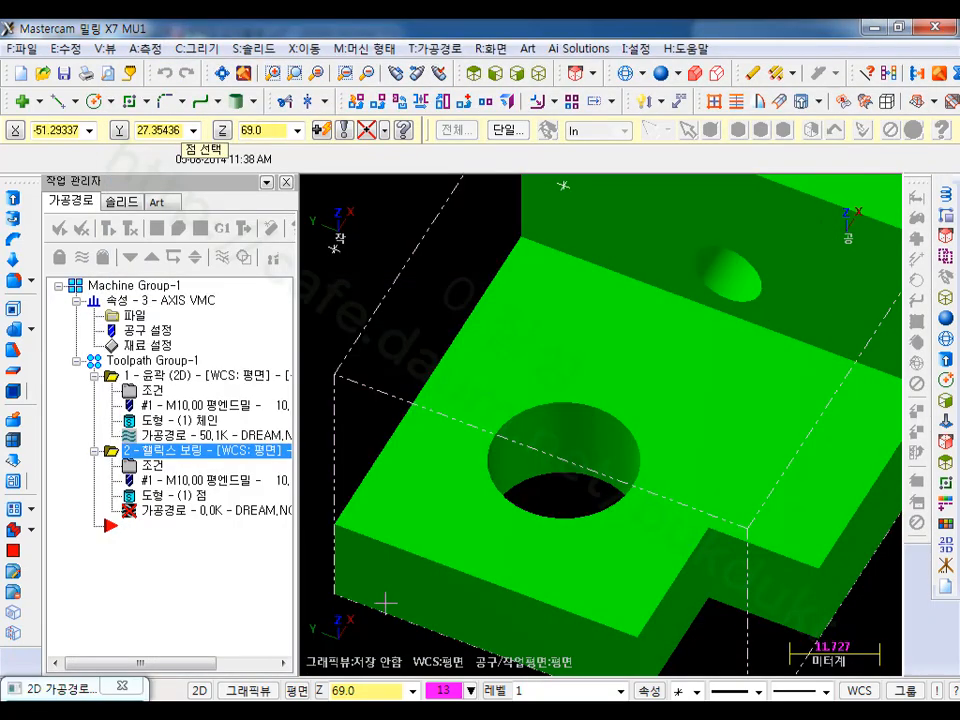
pyautogui.click(339, 605)
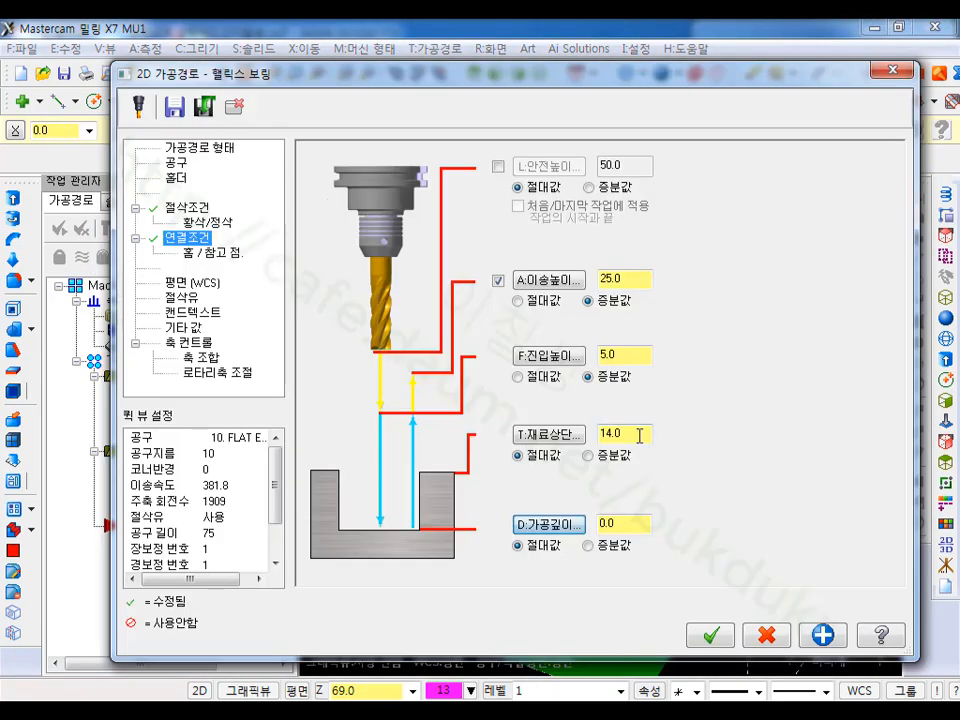
pyautogui.click(639, 435)
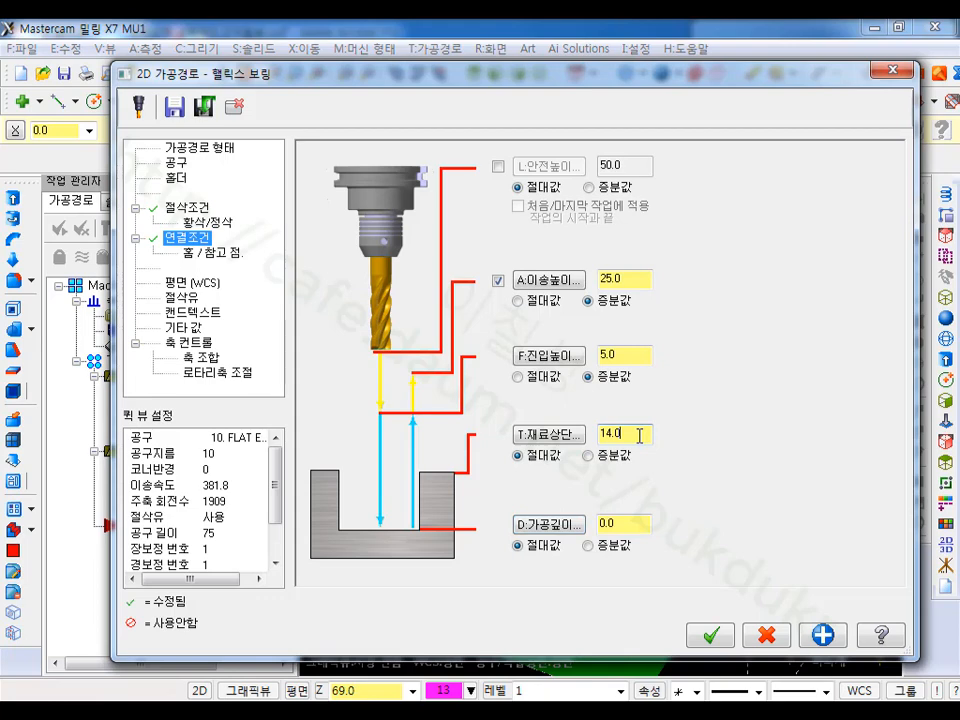
pyautogui.doubleClick(627, 526)
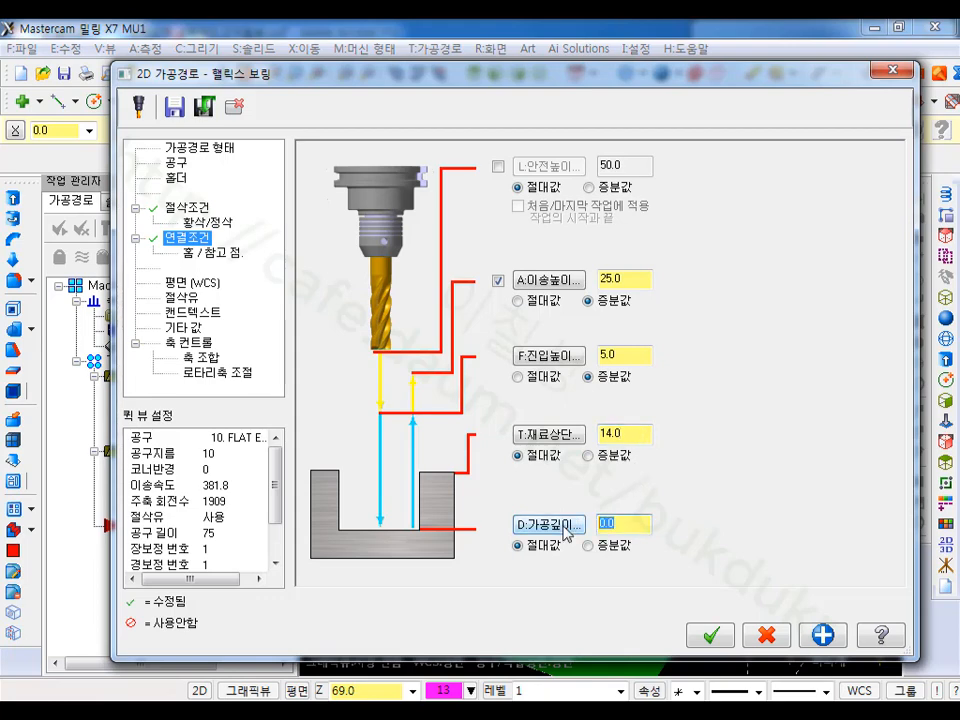
pyautogui.write('-0.5')
pyautogui.click(714, 635)
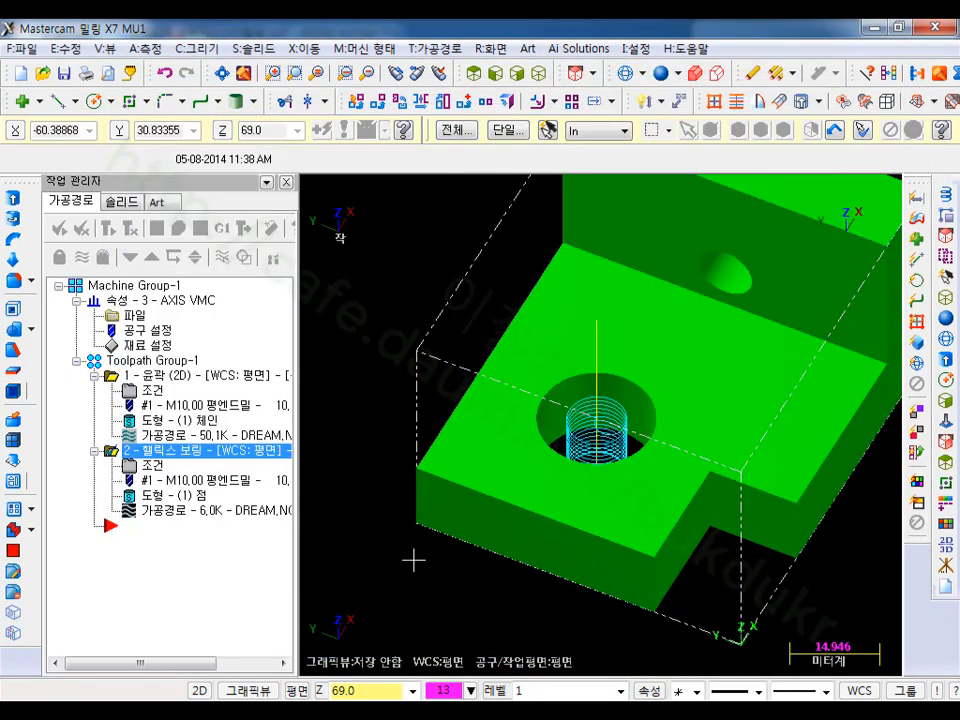
# Step: Backplot the helix bore and examine the tool's motion in the large hole from above, in isometric, and in wireframe
pyautogui.hotkey('alt', 't')
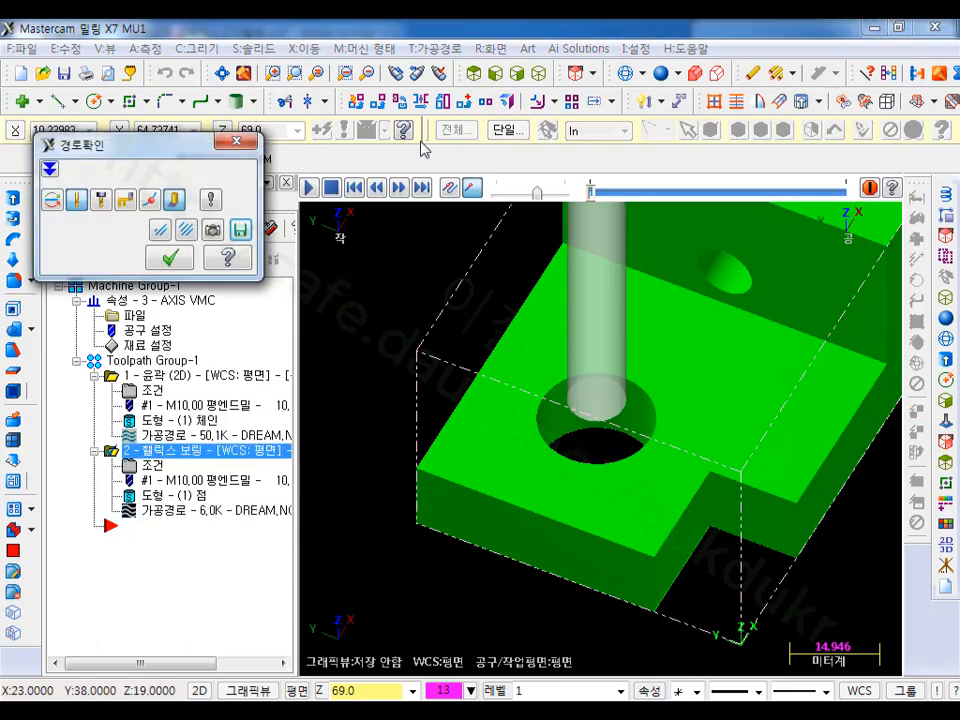
pyautogui.click(476, 74)
pyautogui.scroll(1, 465, 235)
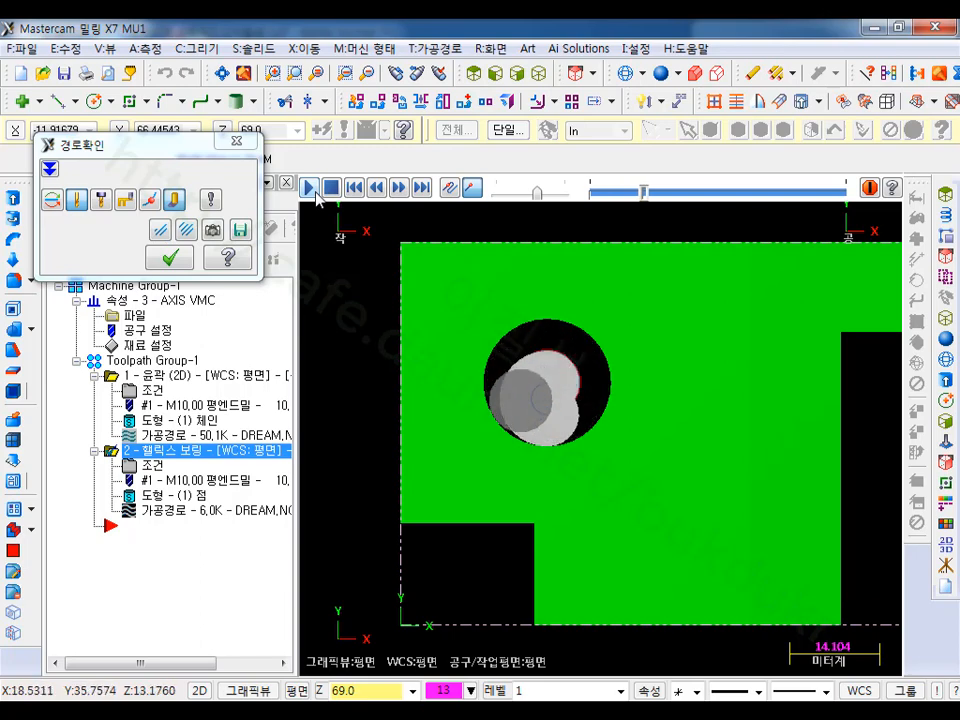
pyautogui.click(312, 190)
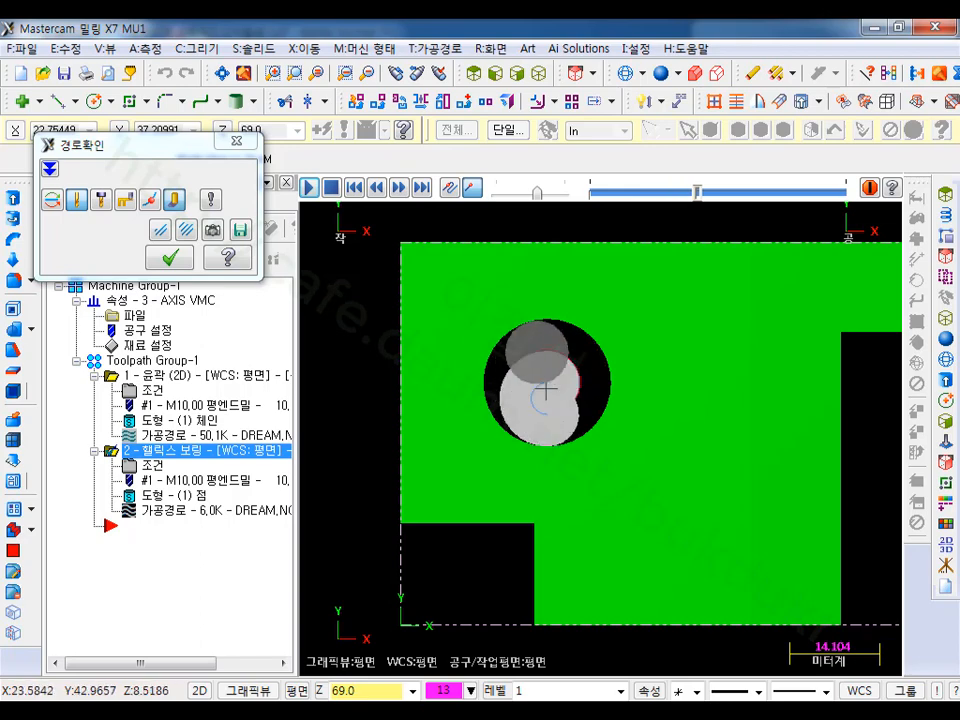
pyautogui.click(545, 74)
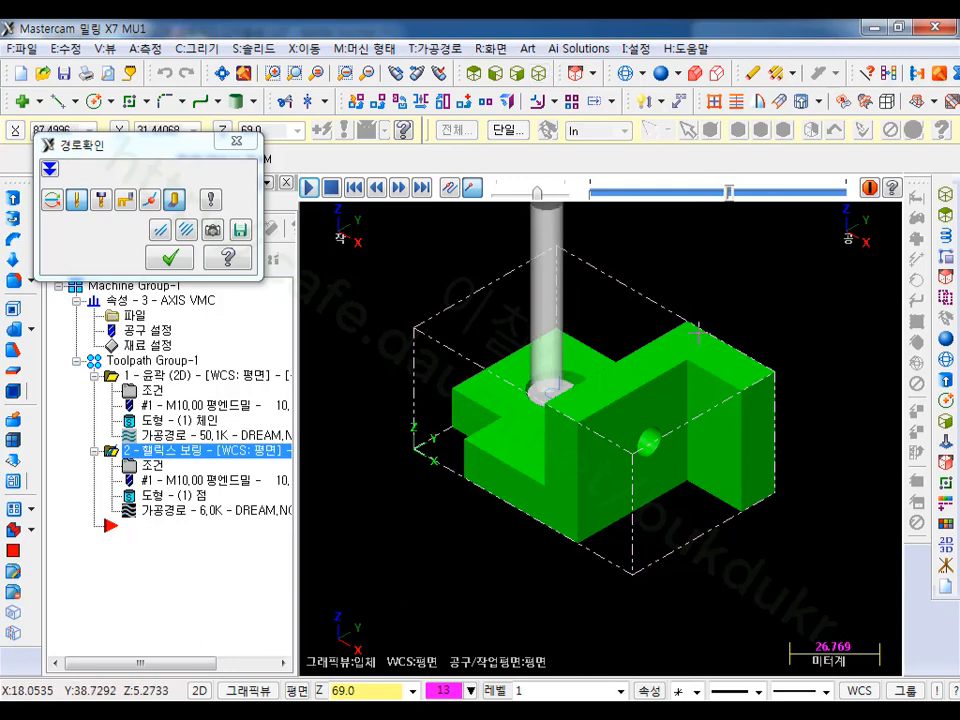
pyautogui.scroll(4, 560, 350)
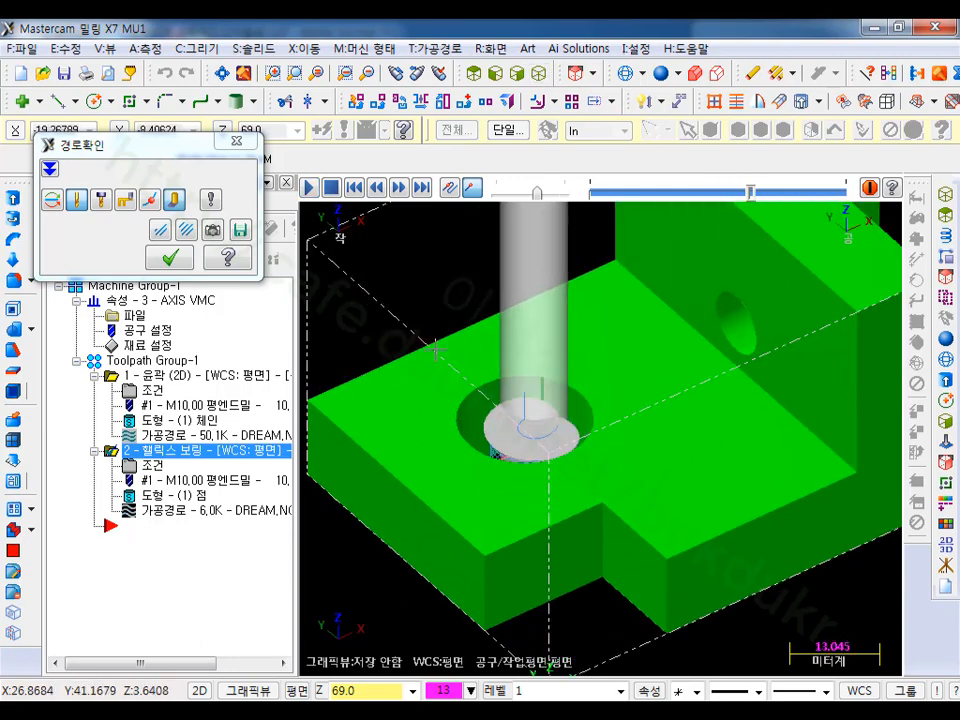
pyautogui.click(624, 74)
pyautogui.scroll(3, 386, 463)
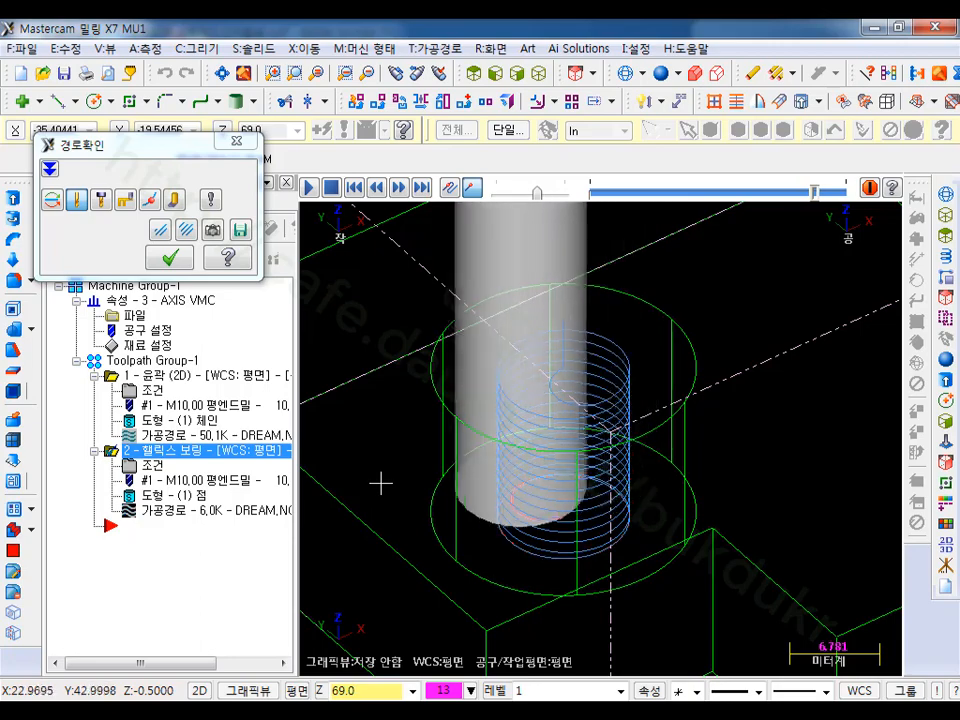
pyautogui.moveTo(388, 484); pyautogui.dragTo(720, 358, button='middle')
pyautogui.scroll(-3, 720, 358)
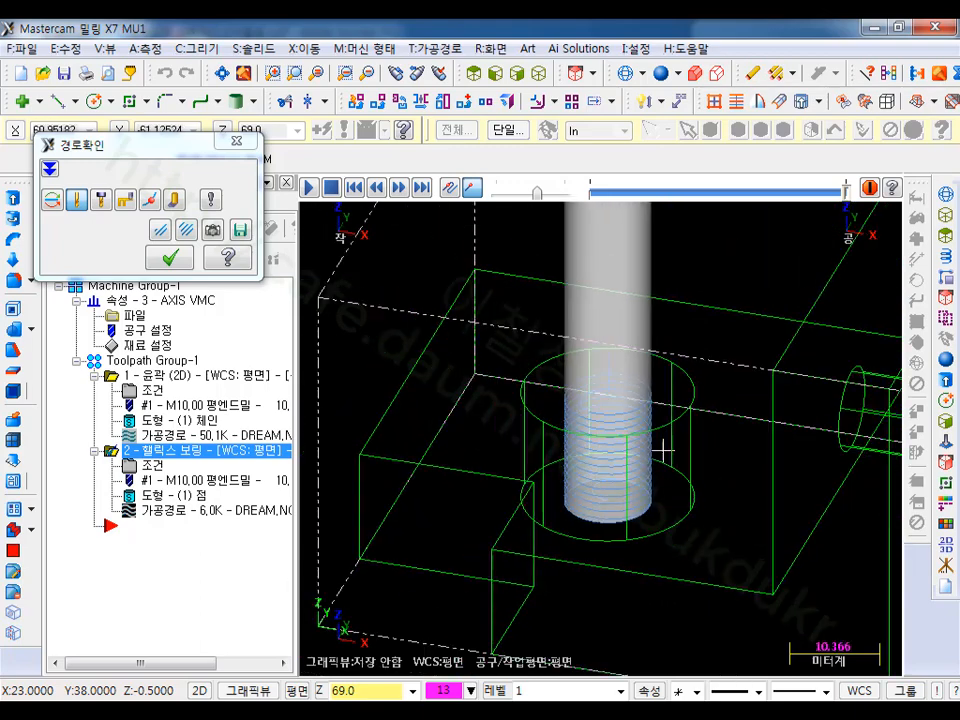
pyautogui.click(165, 264)
pyautogui.scroll(-4, 578, 361)
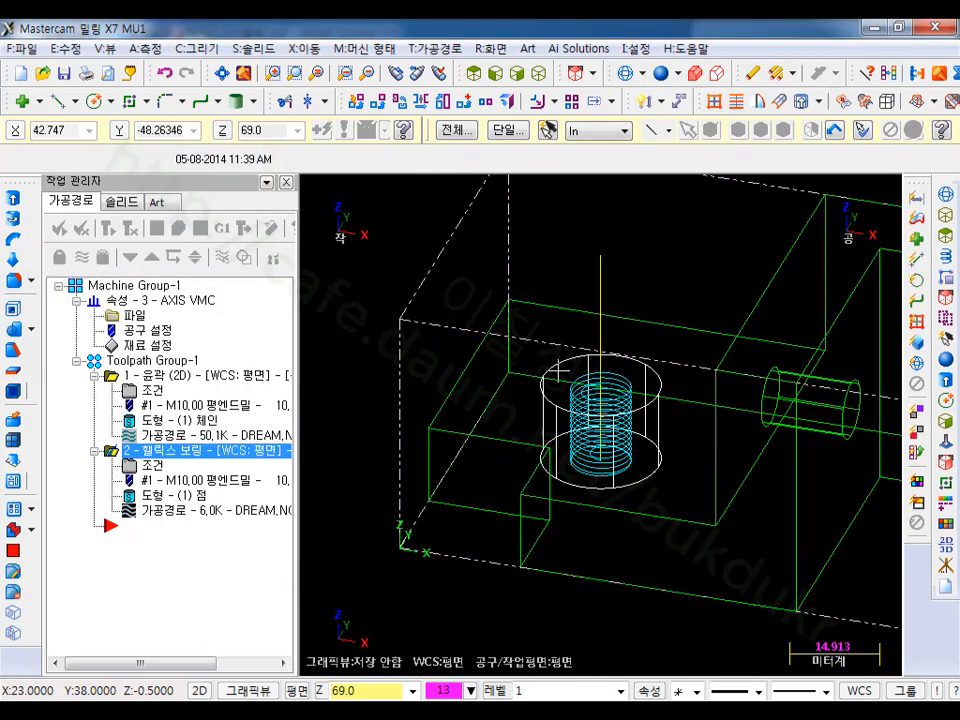
# Step: Select all operations in Toolpath Group-1 and open them for verification in Mastercam Simulator
pyautogui.click(539, 73)
pyautogui.click(140, 361)
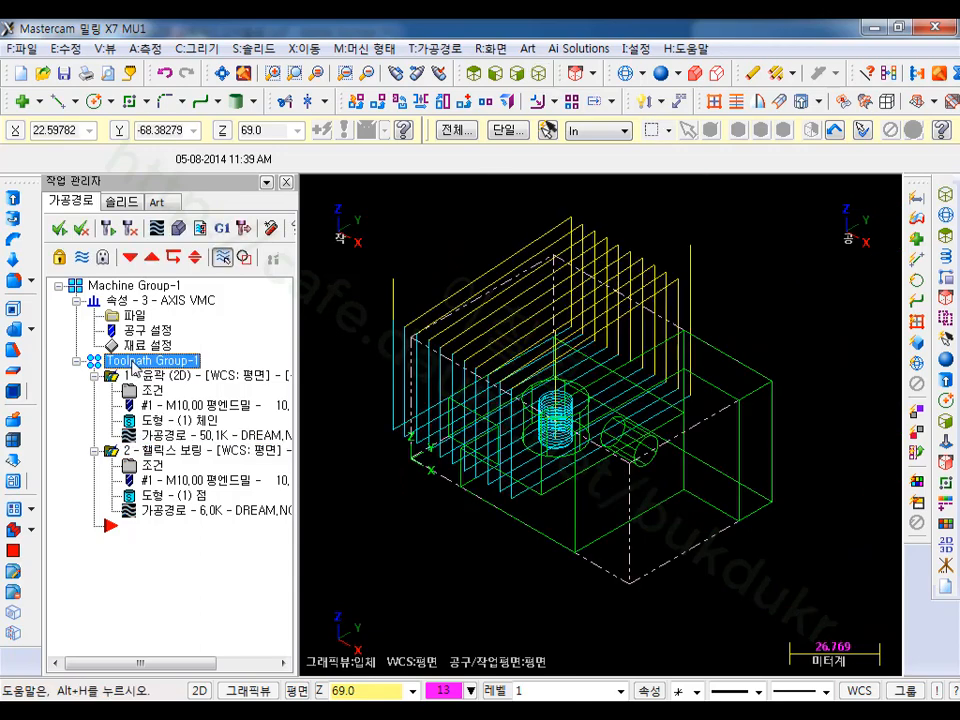
pyautogui.click(180, 228)
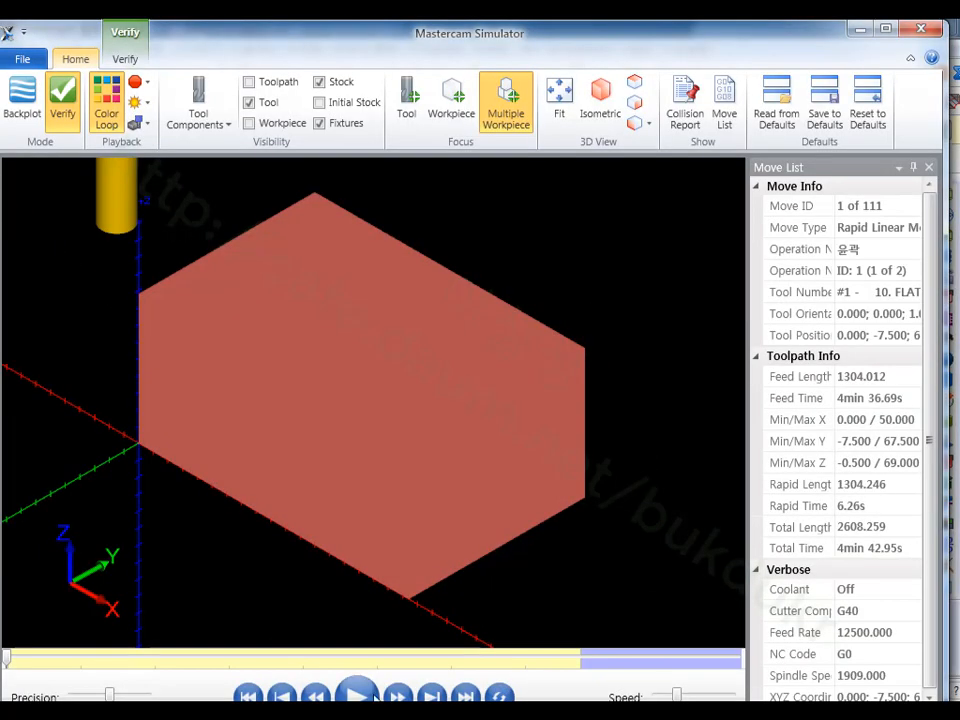
# Step: Play the verification of the contour and helix bore operations and watch the stock being cut from a tilted view
pyautogui.click(360, 696)
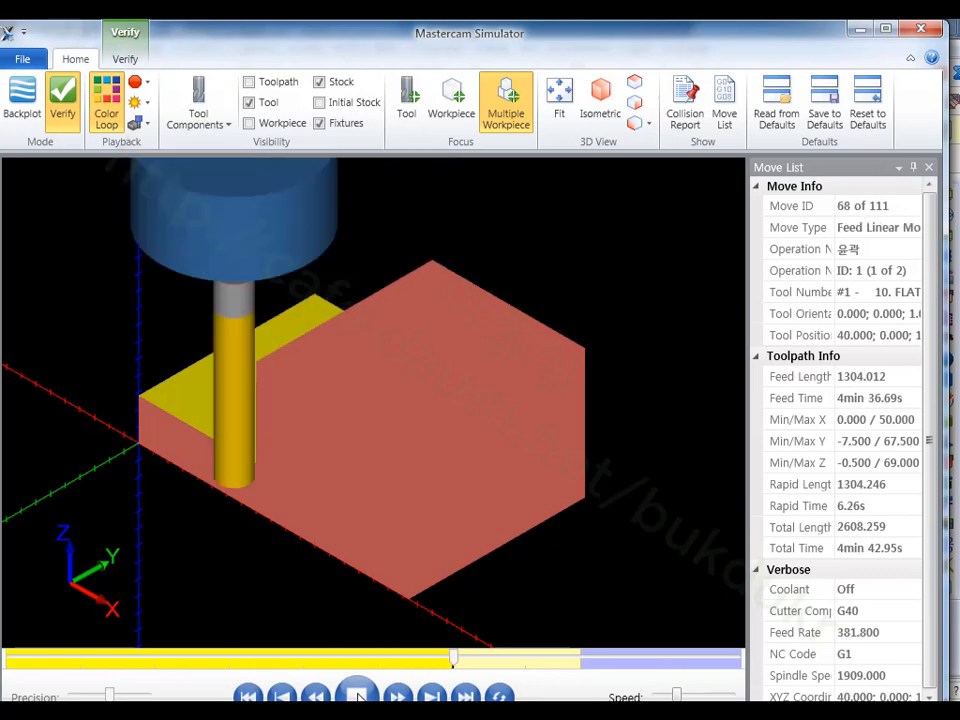
pyautogui.moveTo(583, 378); pyautogui.dragTo(620, 414, button='middle')
pyautogui.press('alt')
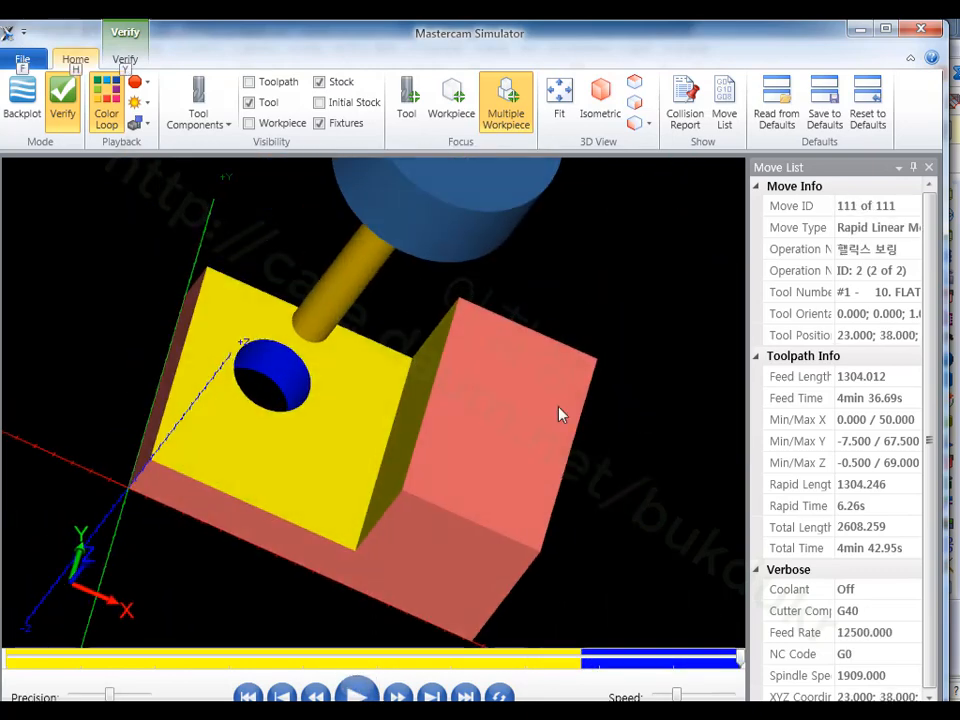
pyautogui.click(356, 695)
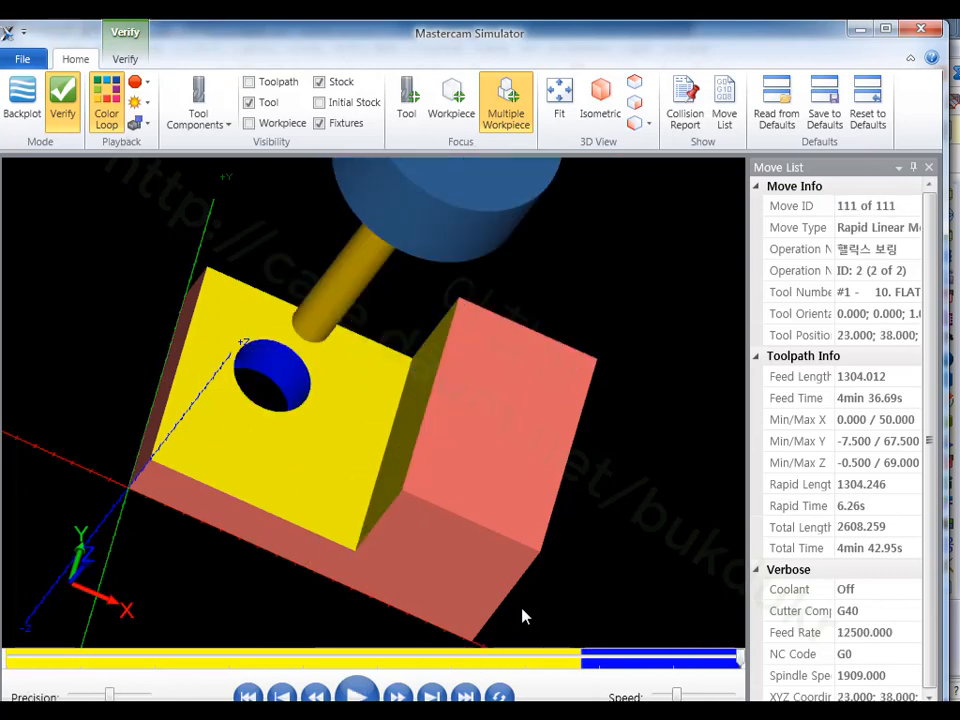
# Step: Examine the bored hole and machined step on the verified stock, close the simulator, and hide the toolpaths
pyautogui.scroll(3, 341, 463)
pyautogui.scroll(-2, 320, 403)
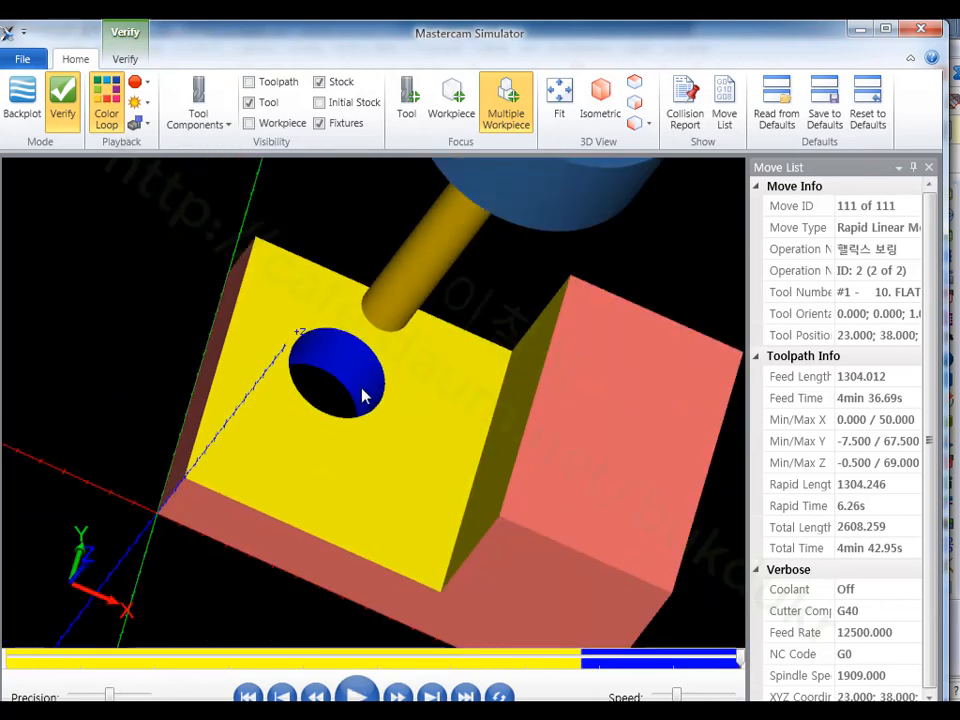
pyautogui.moveTo(364, 395); pyautogui.dragTo(356, 341, button='middle')
pyautogui.press('alt')
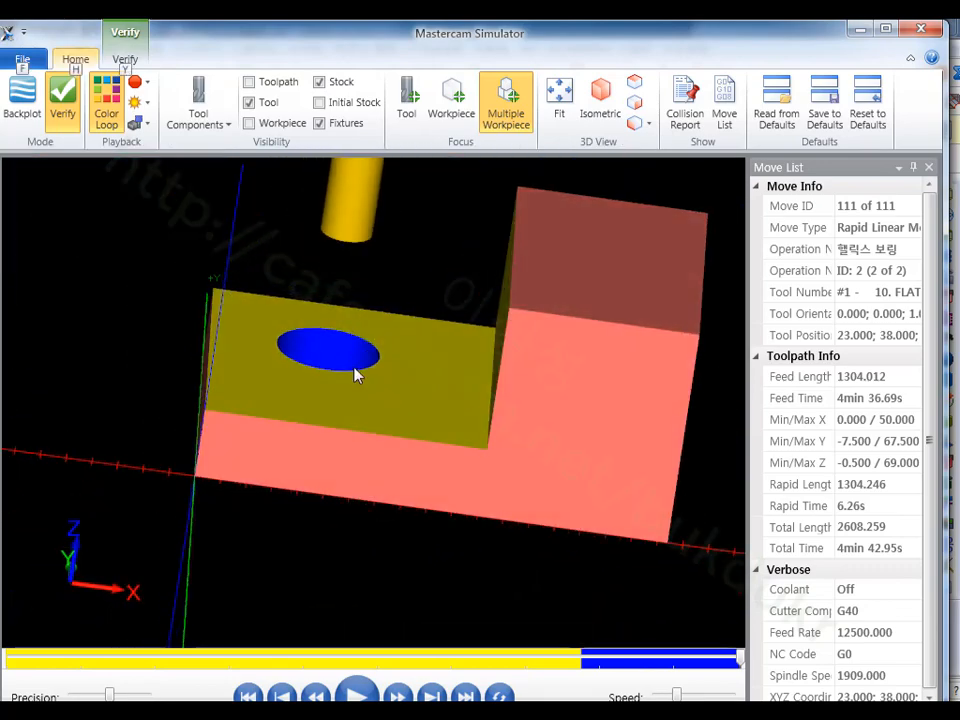
pyautogui.scroll(-2, 358, 375)
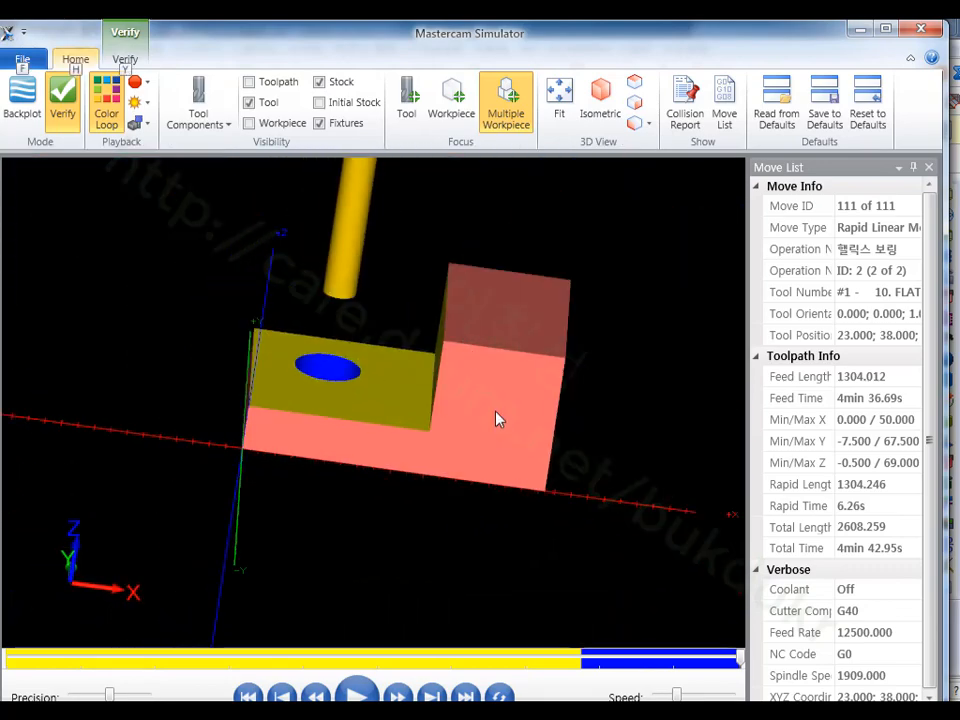
pyautogui.hotkey('alt', 'F4')
pyautogui.click(88, 258)
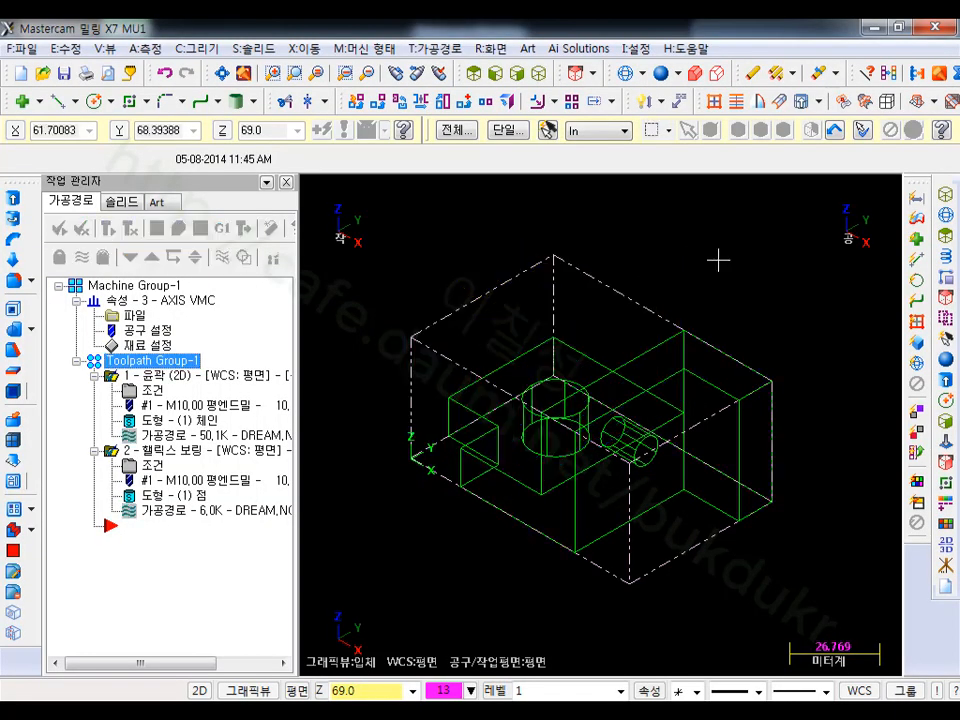
# Step: With the solid shaded, set the WCS to the right side view (우측면) and the tool and construction planes to its top plane (평면)
pyautogui.scroll(1, 676, 522)
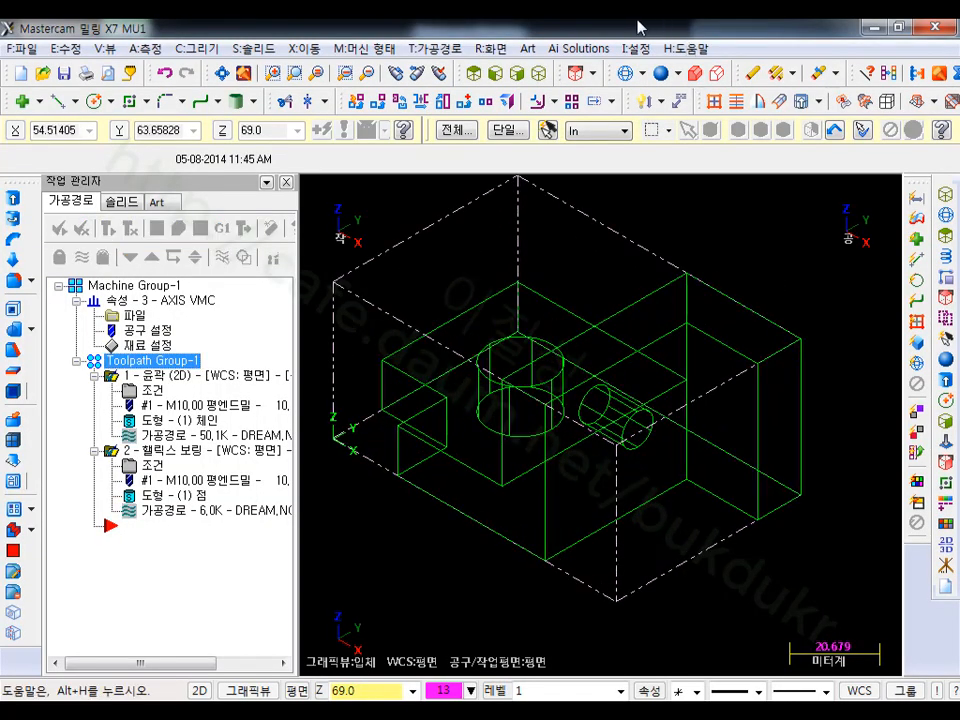
pyautogui.click(494, 72)
pyautogui.scroll(-1, 768, 400)
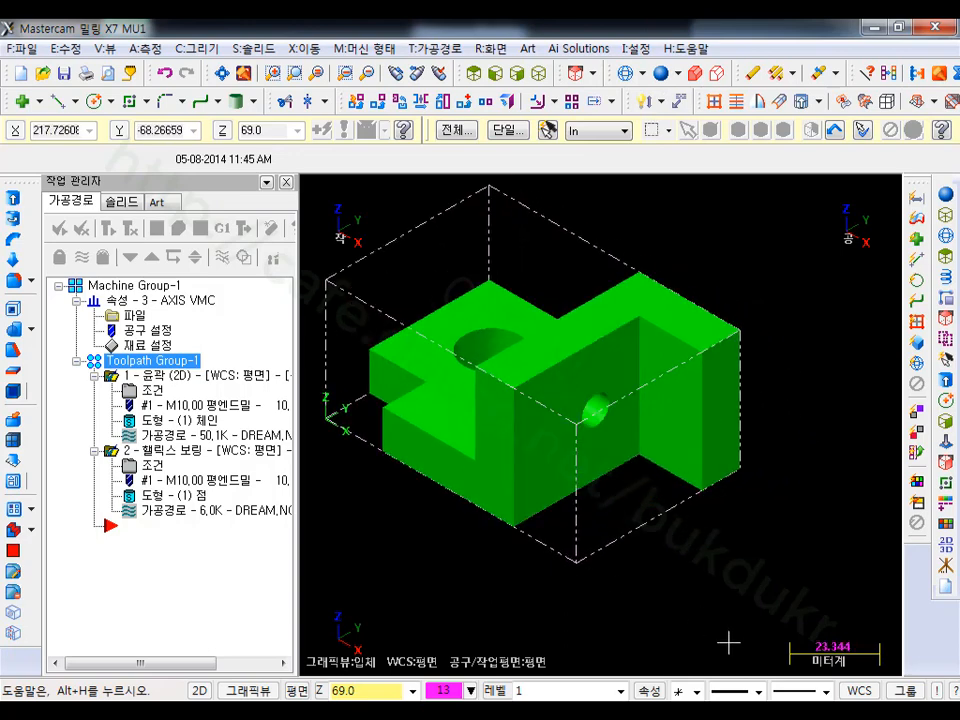
pyautogui.click(862, 691)
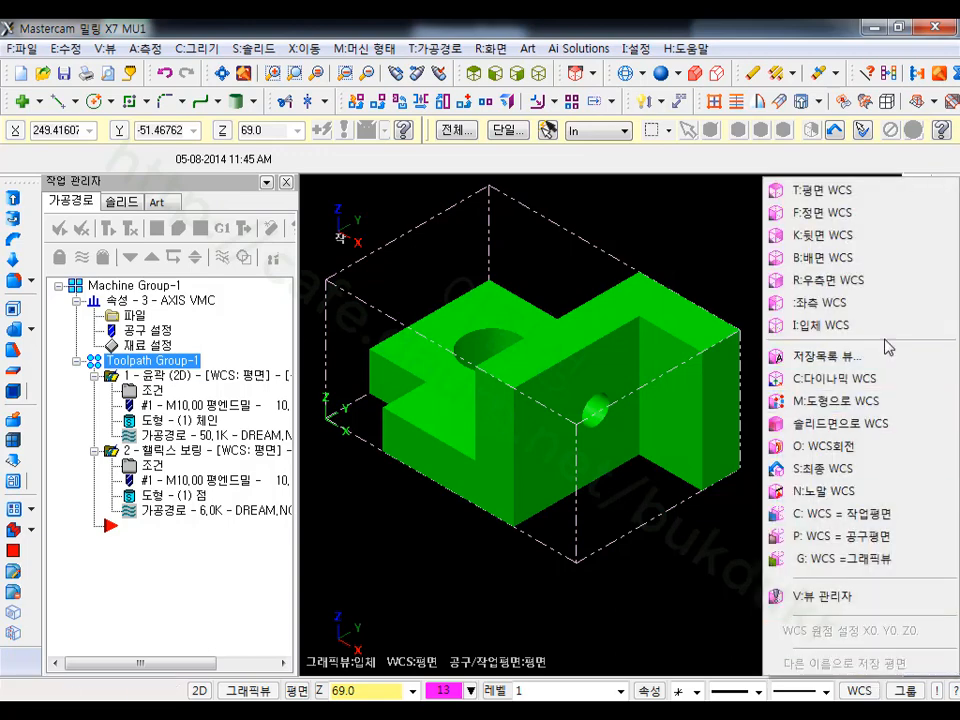
pyautogui.click(850, 280)
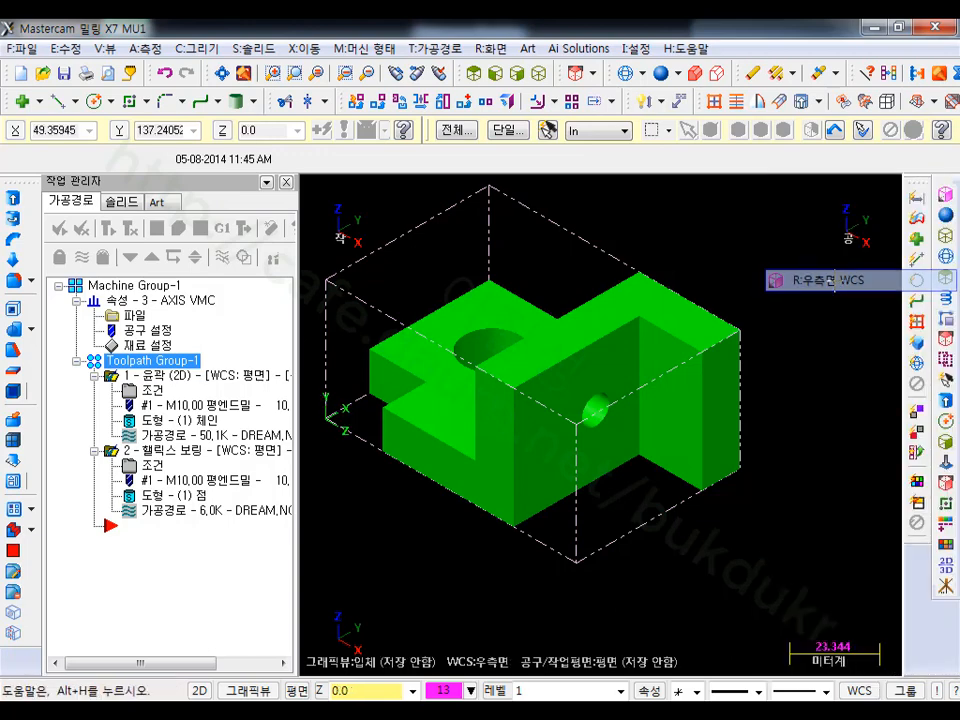
pyautogui.scroll(-1, 752, 545)
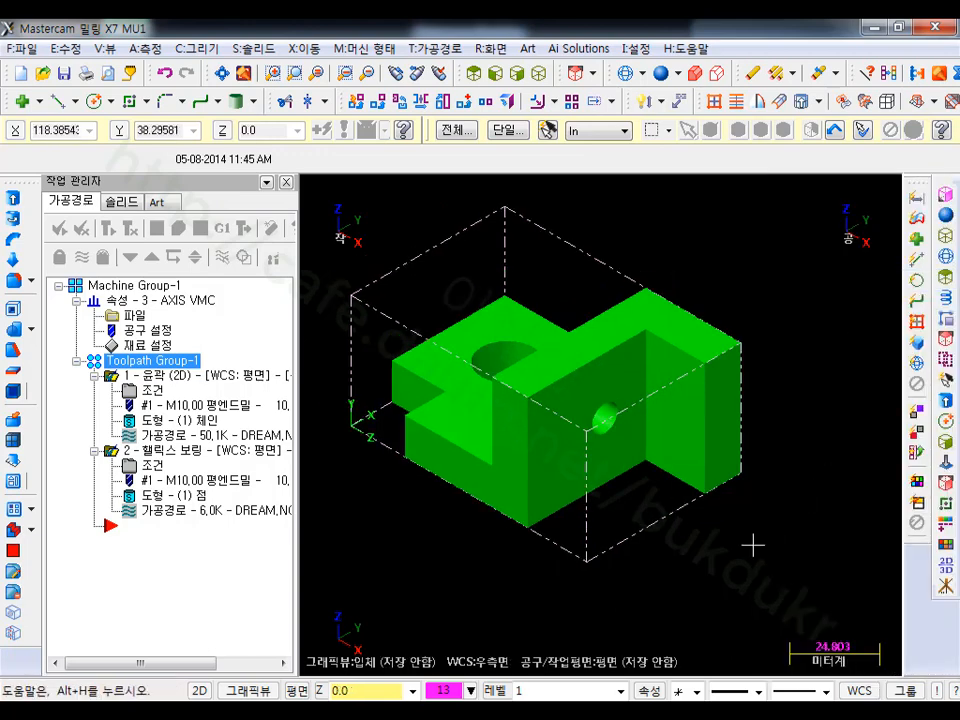
pyautogui.click(297, 690)
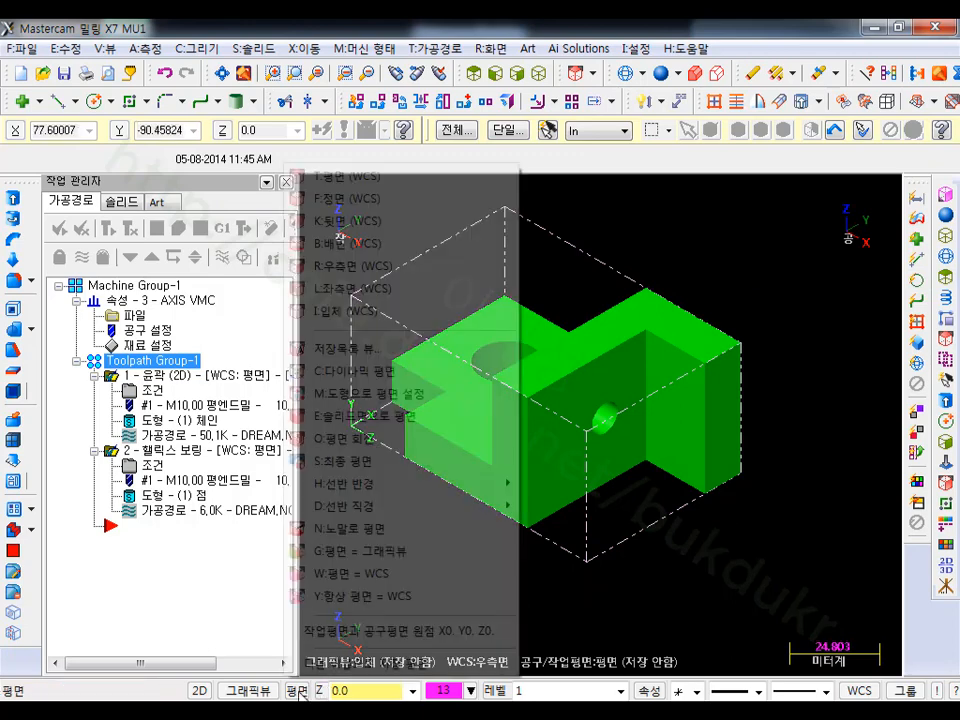
pyautogui.click(340, 176)
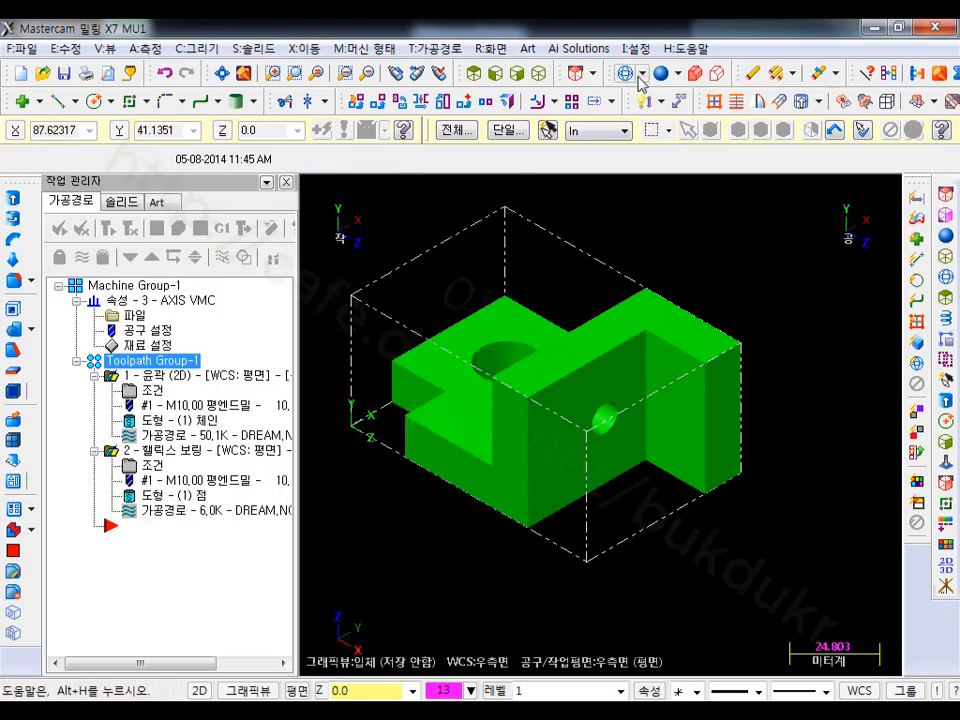
# Step: Show the block in isometric relative to the right-side WCS and switch its display to wireframe
pyautogui.click(540, 74)
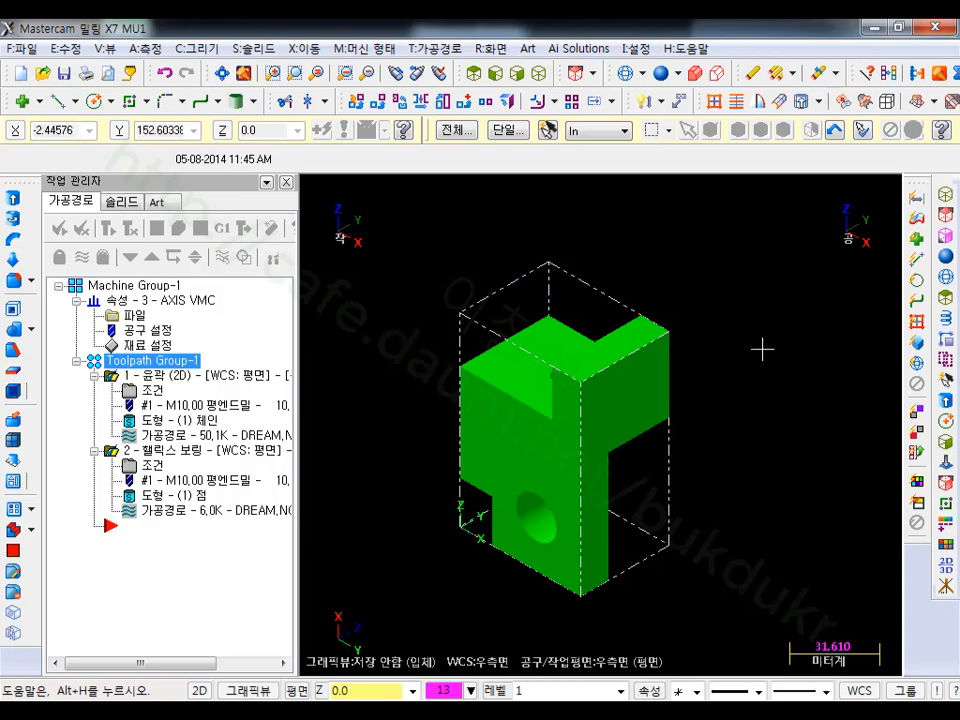
pyautogui.scroll(1, 760, 400)
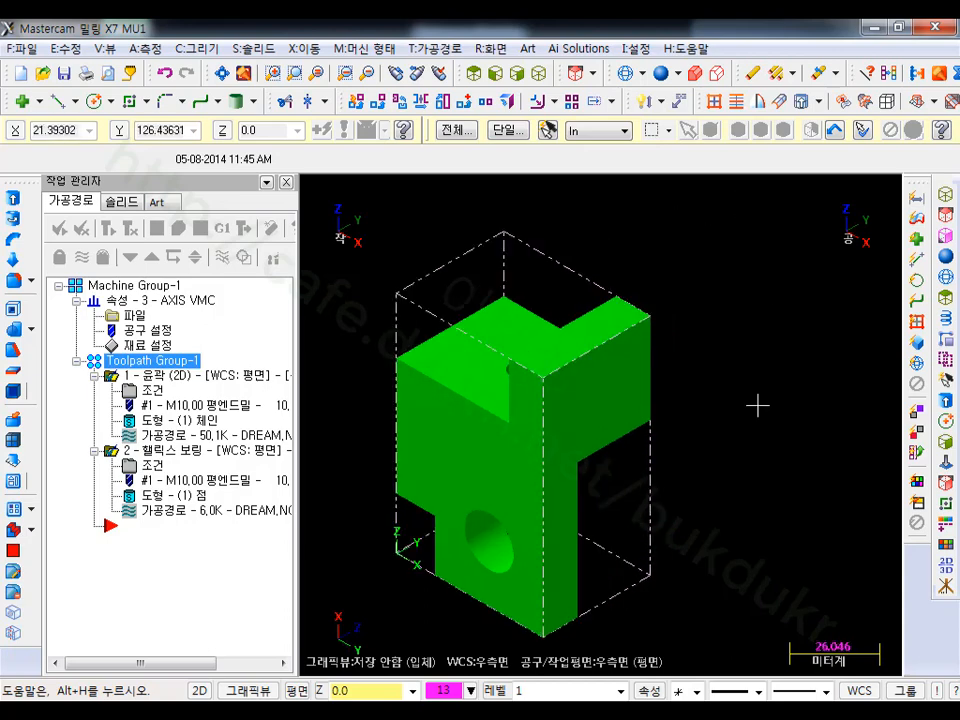
pyautogui.click(628, 73)
pyautogui.scroll(1, 455, 381)
pyautogui.scroll(1, 455, 381)
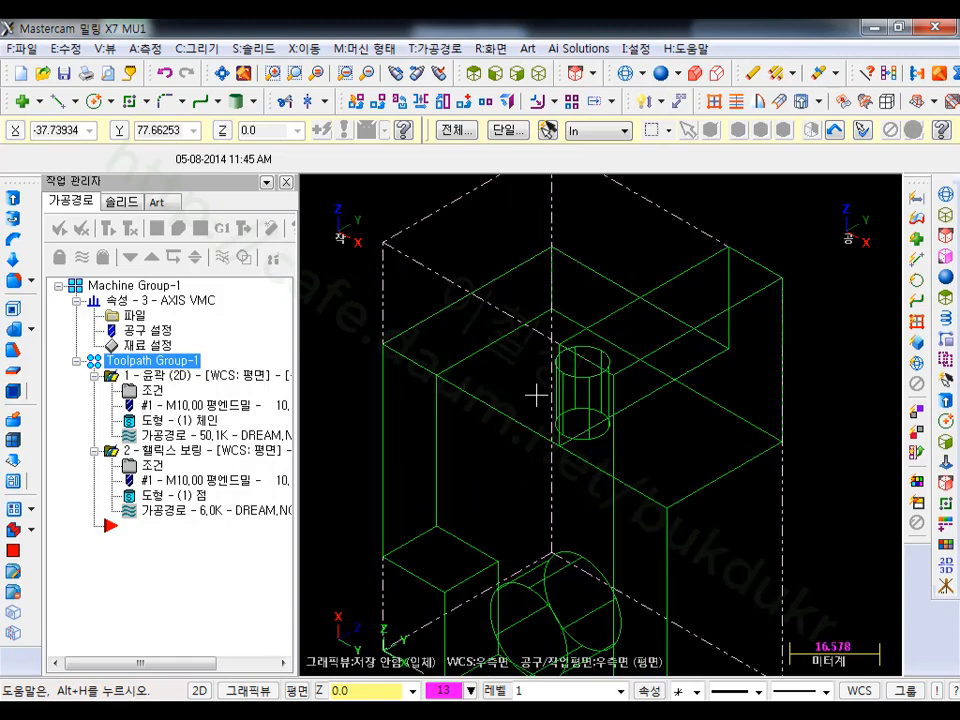
# Step: Duplicate Toolpath Group-1 with its contour and helix bore operations after the original, and collapse the original group
pyautogui.moveTo(158, 368); pyautogui.dragTo(183, 600, button='right')
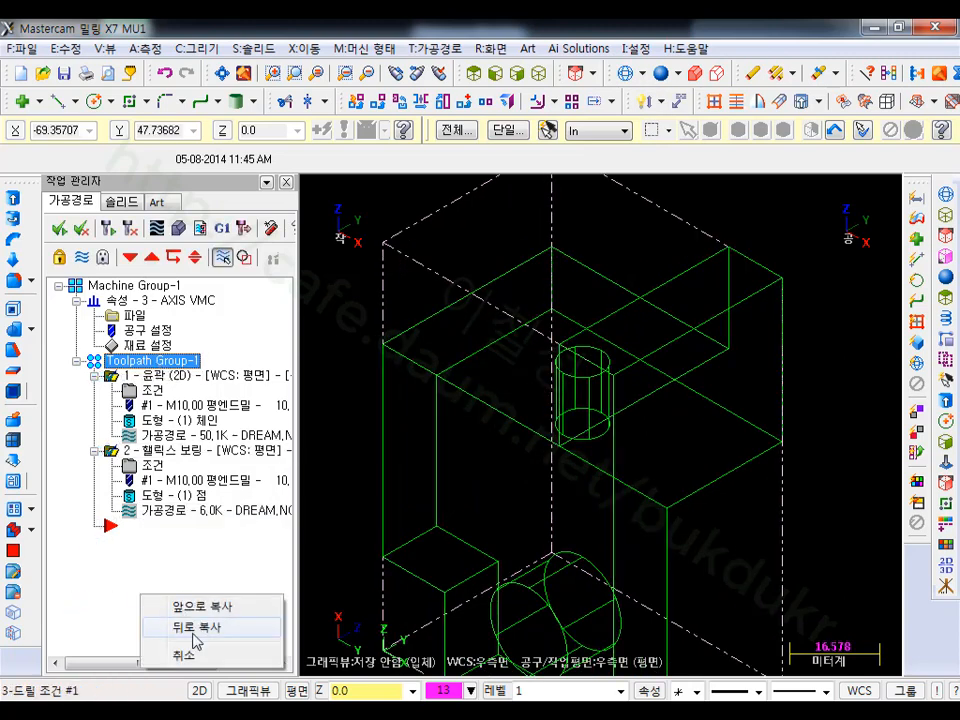
pyautogui.click(195, 628)
pyautogui.click(94, 330)
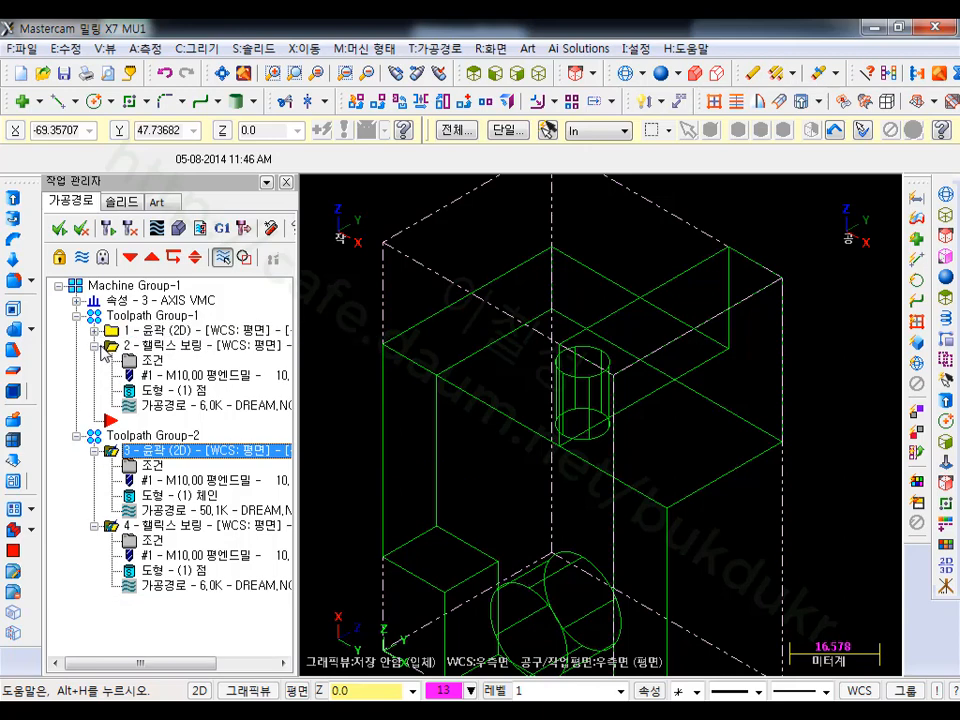
pyautogui.click(94, 345)
pyautogui.click(77, 315)
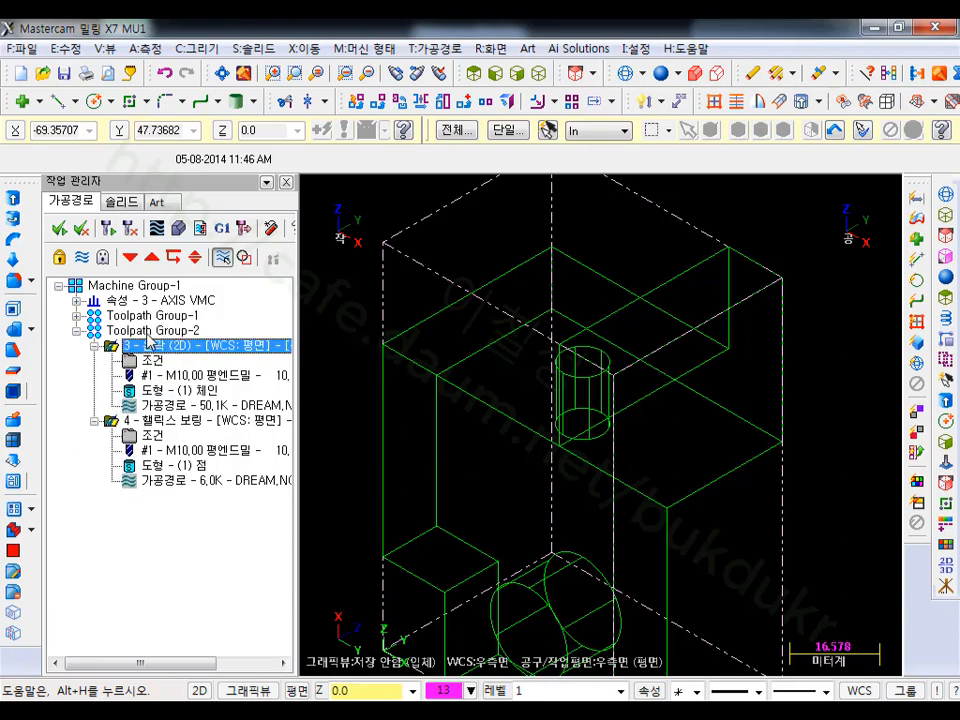
# Step: Rename Toolpath Group-1 as TOP-G54
pyautogui.click(150, 316)
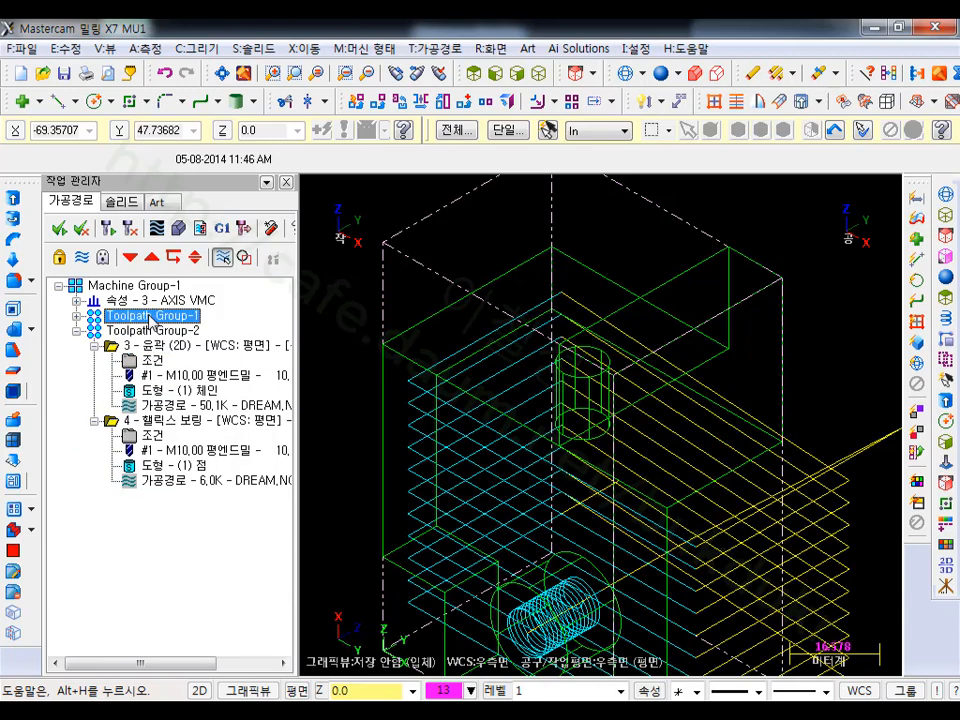
pyautogui.click(150, 316)
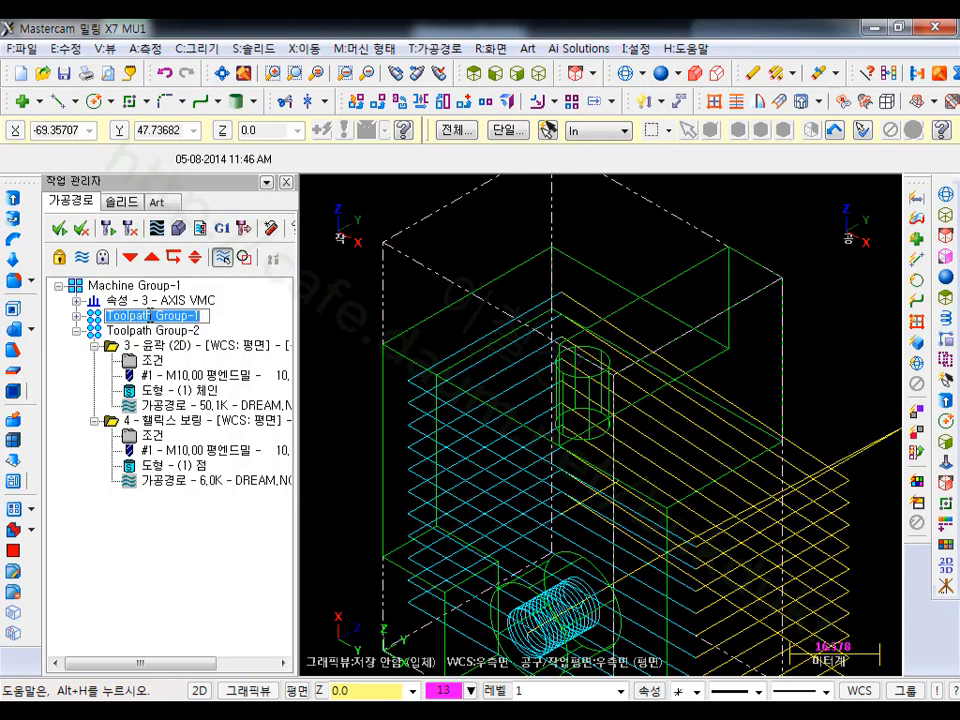
pyautogui.write('TOP-G5')
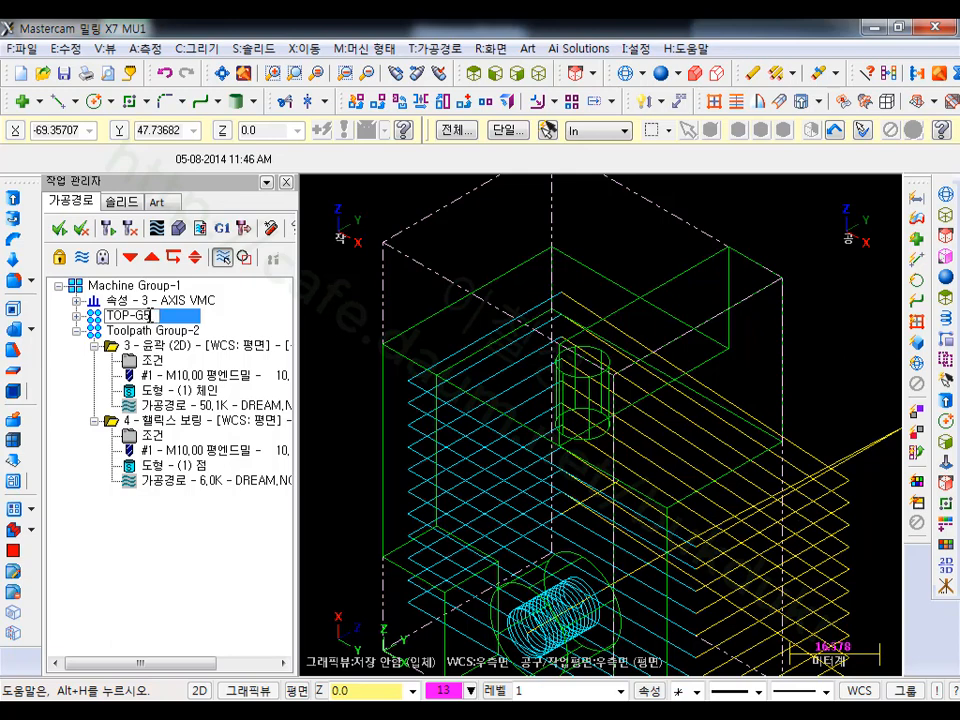
pyautogui.write('4')
pyautogui.press('Return')
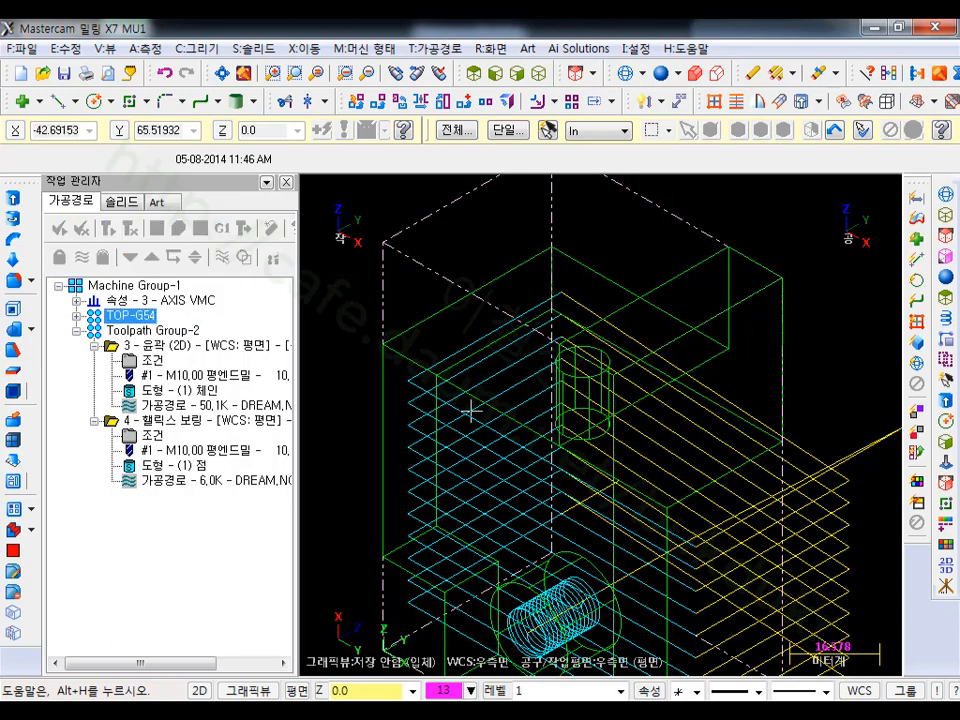
# Step: Rename the duplicated toolpath group as R-G55
pyautogui.click(160, 332)
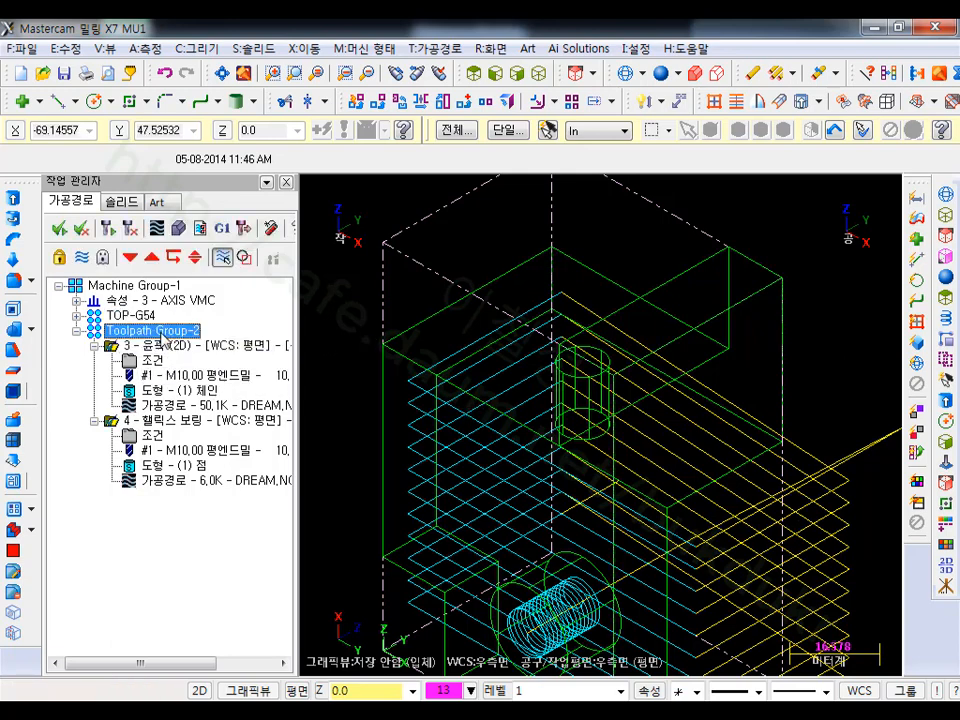
pyautogui.click(162, 334)
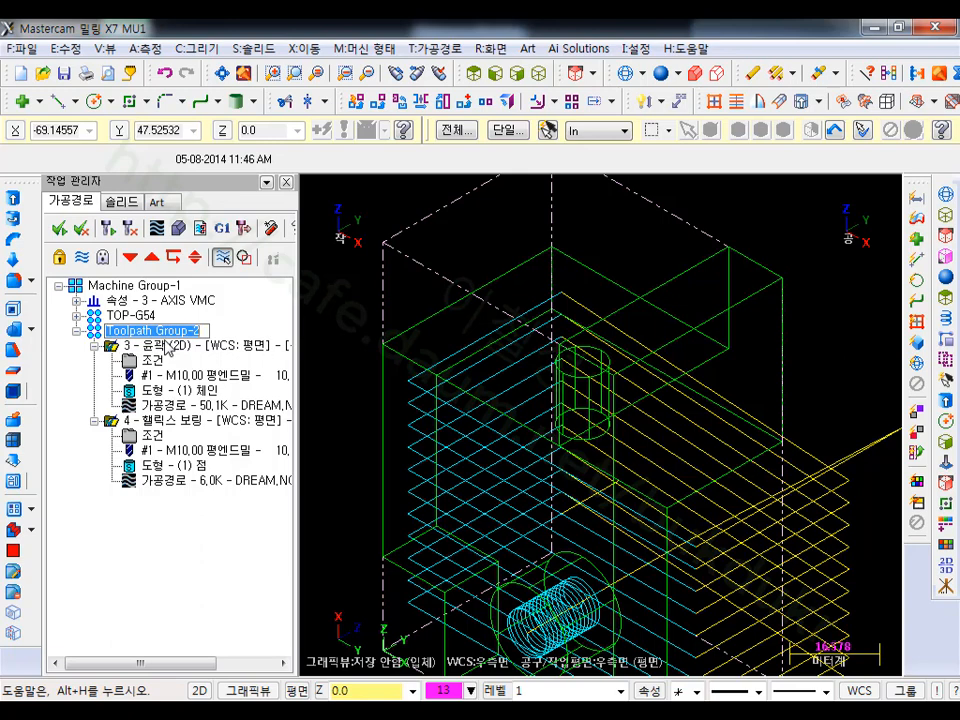
pyautogui.write('R-G55')
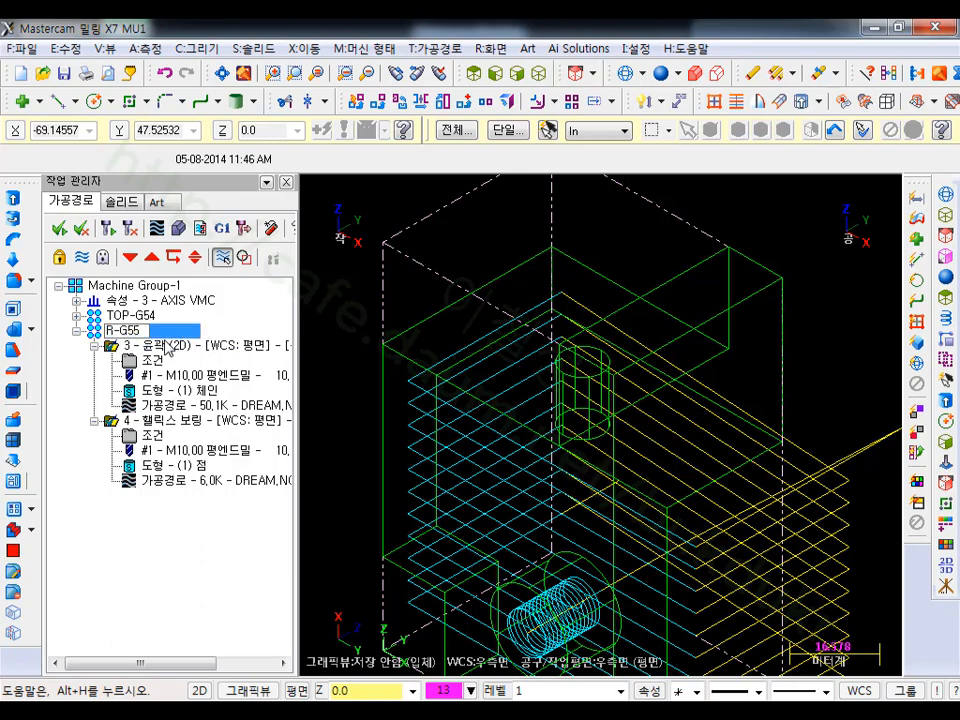
pyautogui.press('Return')
# Step: Delete the copied contour and helix bore operations from the R-G55 group
pyautogui.click(162, 347)
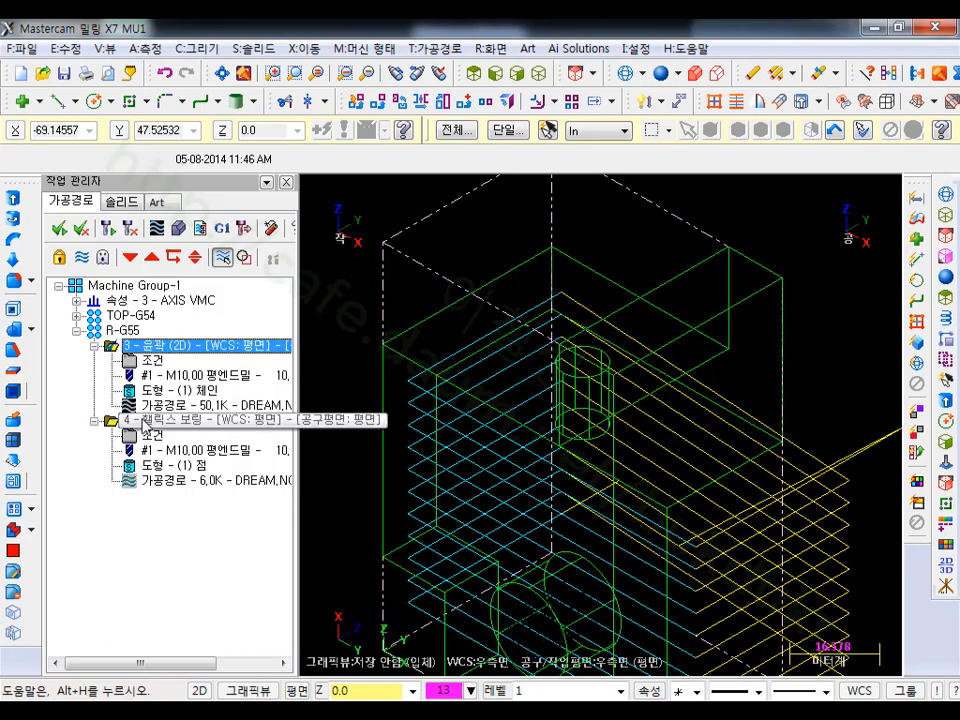
pyautogui.click(145, 422)
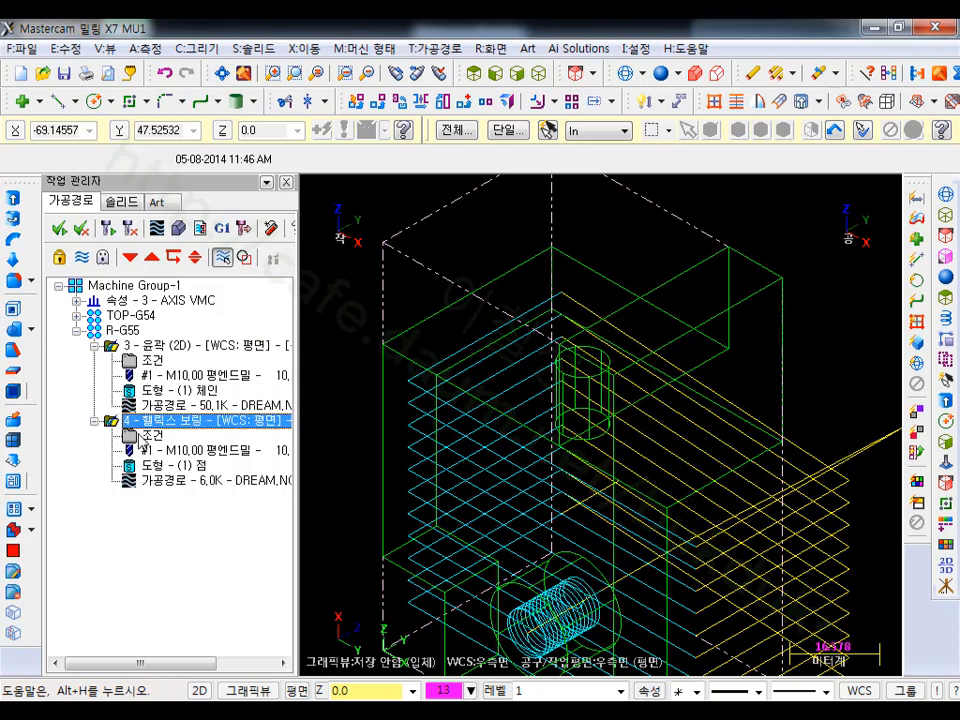
pyautogui.press('Delete')
pyautogui.click(537, 431)
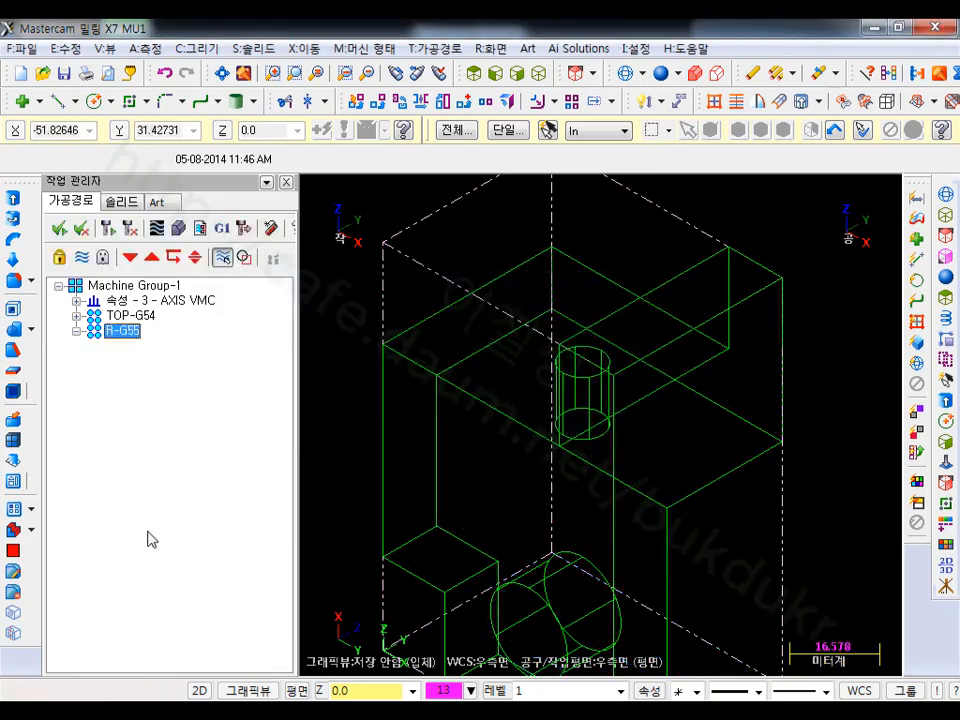
# Step: Create a 2D contour toolpath chained to the inner corner edge of the notch beside the small hole, and open its tool settings
pyautogui.scroll(-4, 489, 469)
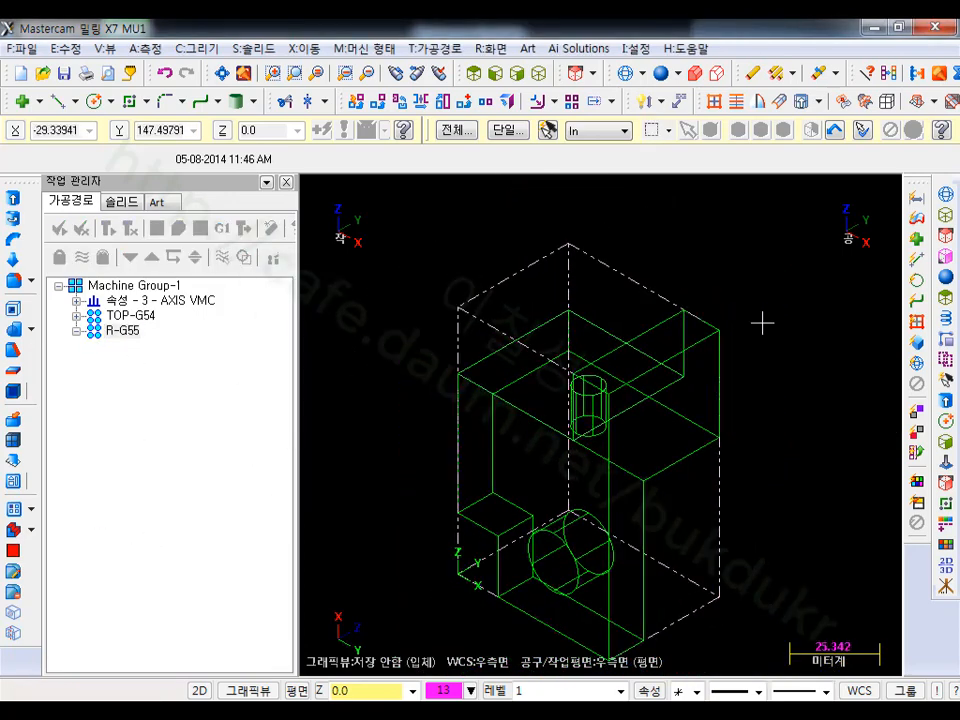
pyautogui.click(458, 54)
pyautogui.click(485, 69)
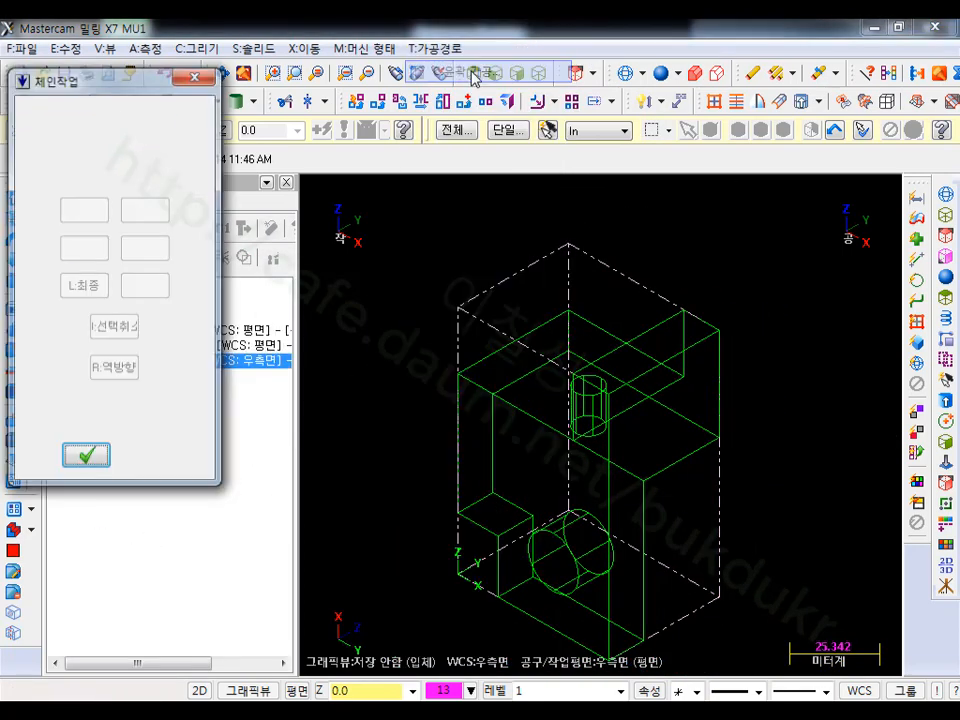
pyautogui.scroll(1, 670, 386)
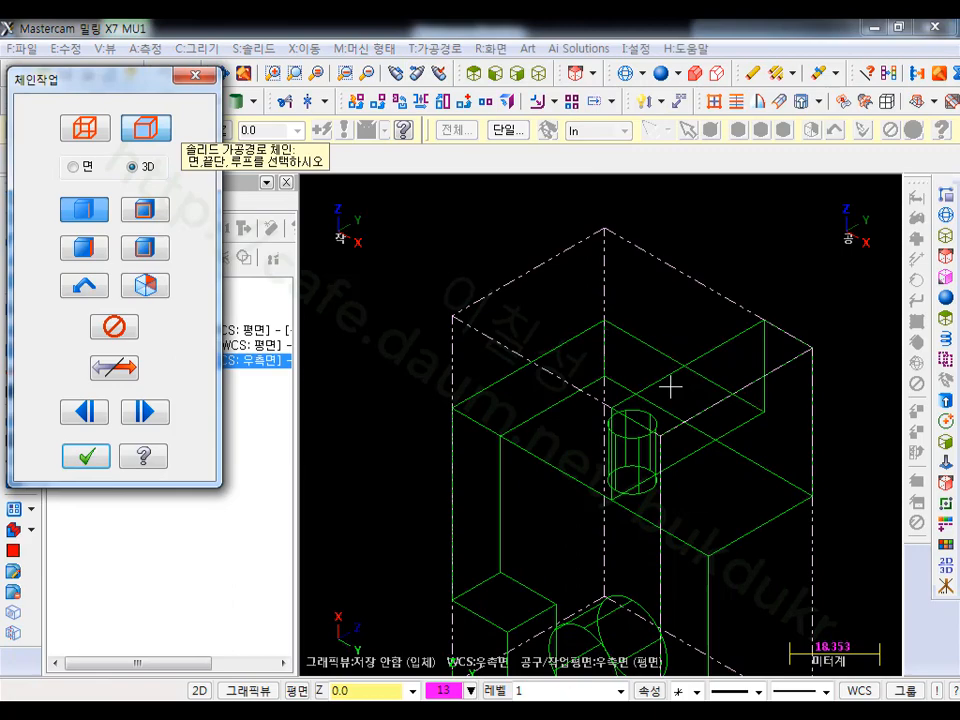
pyautogui.click(634, 497)
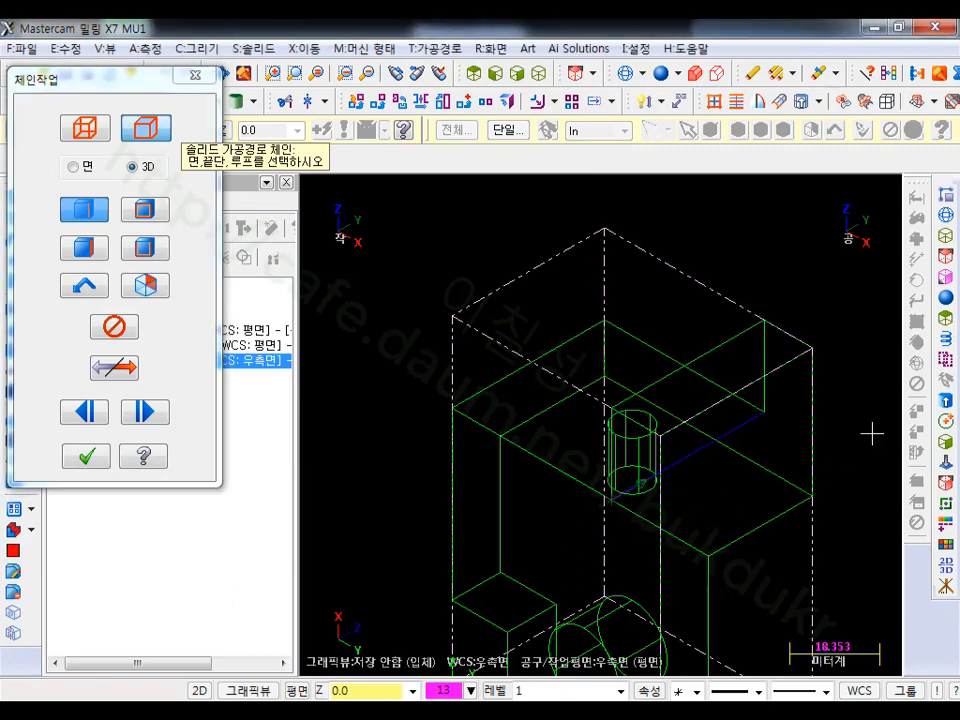
pyautogui.click(86, 457)
pyautogui.click(172, 162)
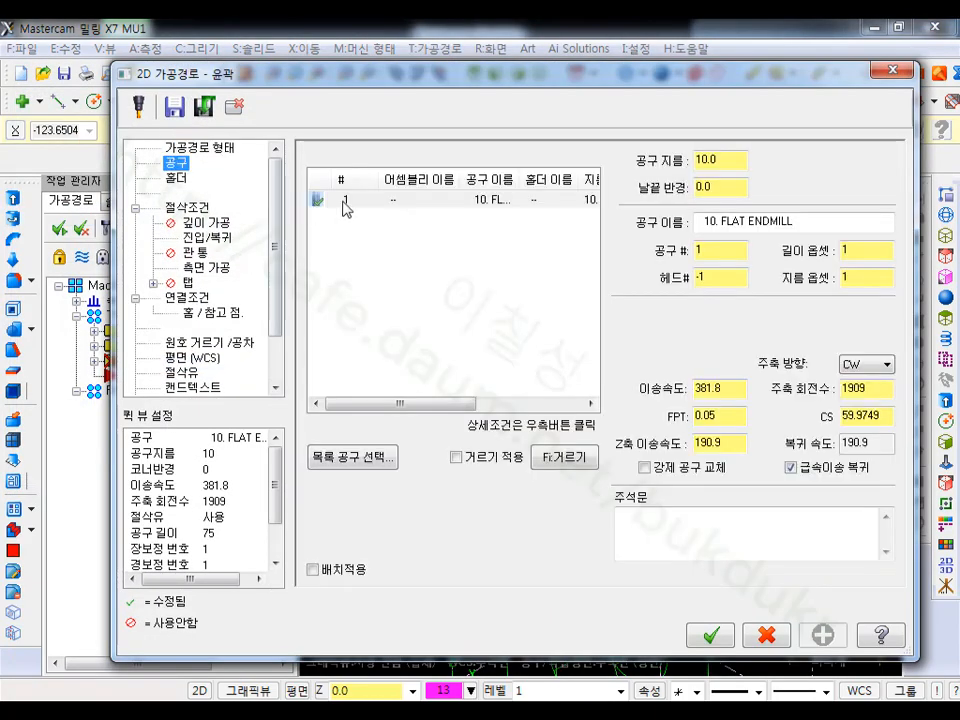
# Step: Set the contour's roughing multi-passes to 9 with 9.2 mm spacing, taking the spacing as the distance between the notch's outer and inner corners divided by 5
pyautogui.click(326, 197)
pyautogui.click(198, 210)
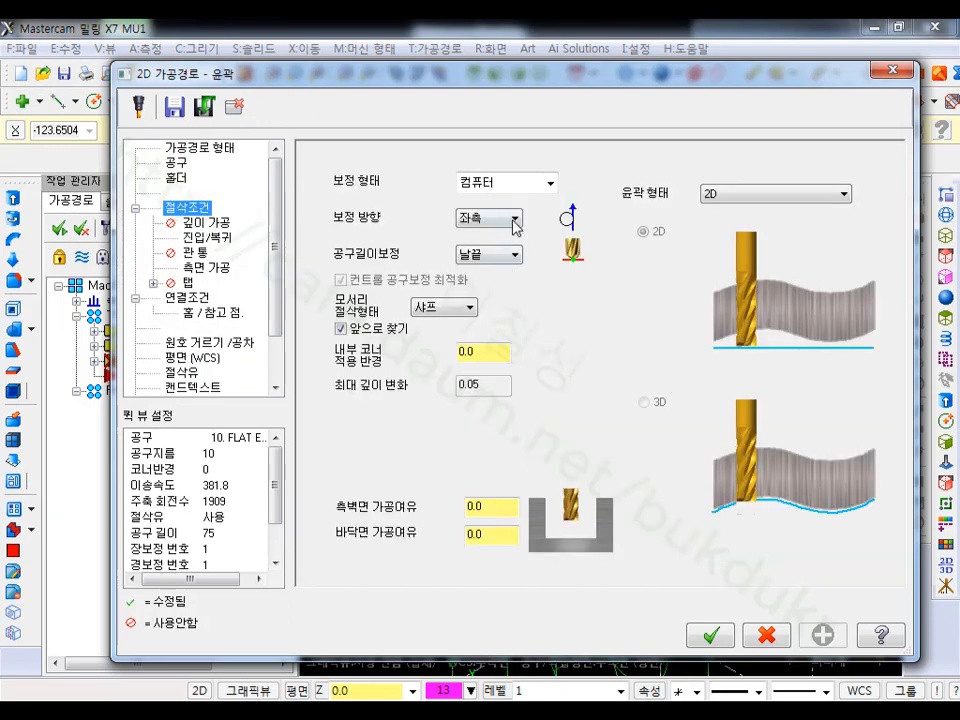
pyautogui.click(206, 268)
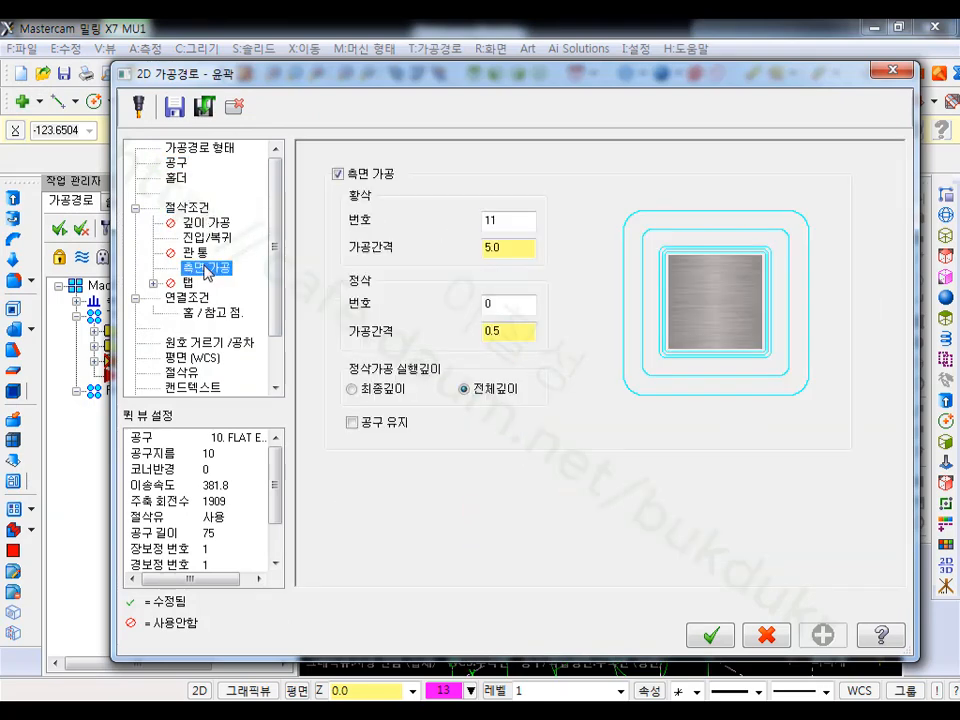
pyautogui.rightClick(506, 252)
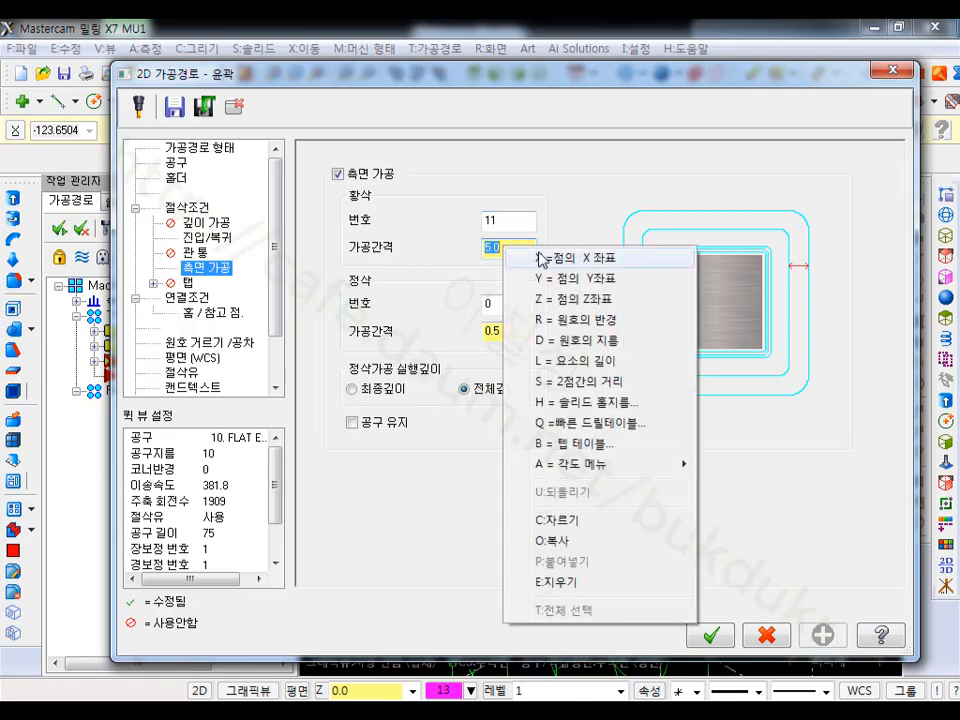
pyautogui.click(570, 381)
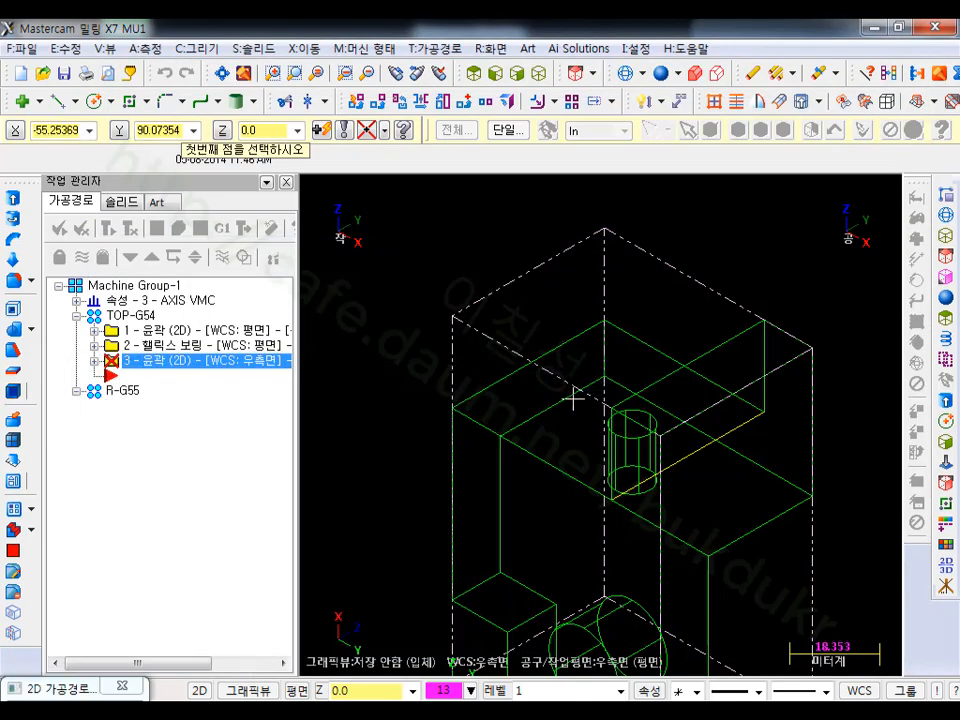
pyautogui.click(453, 409)
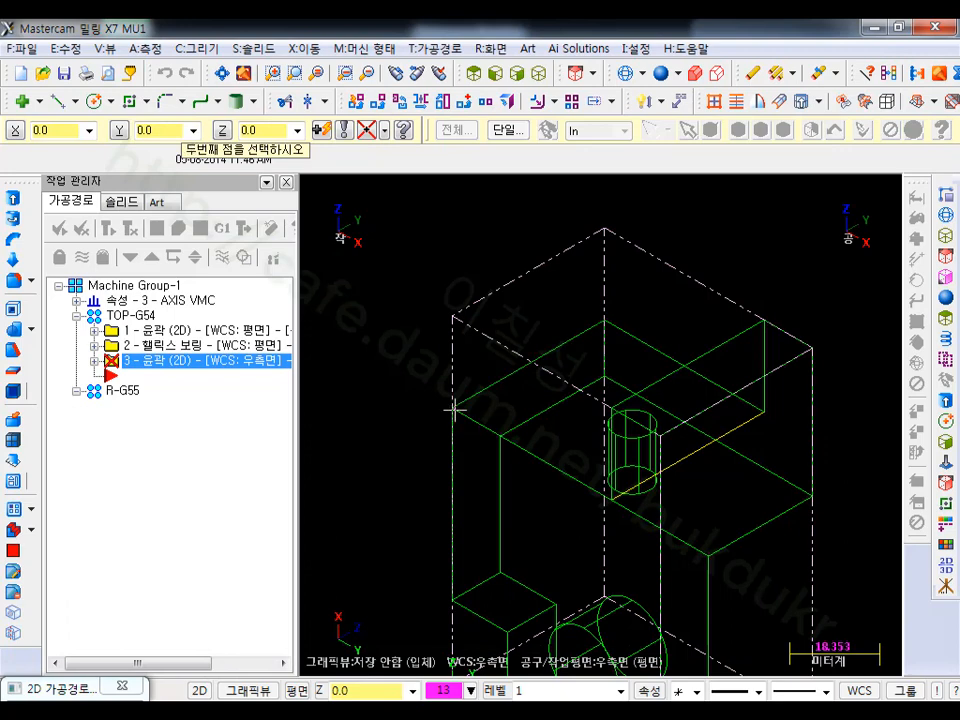
pyautogui.click(612, 499)
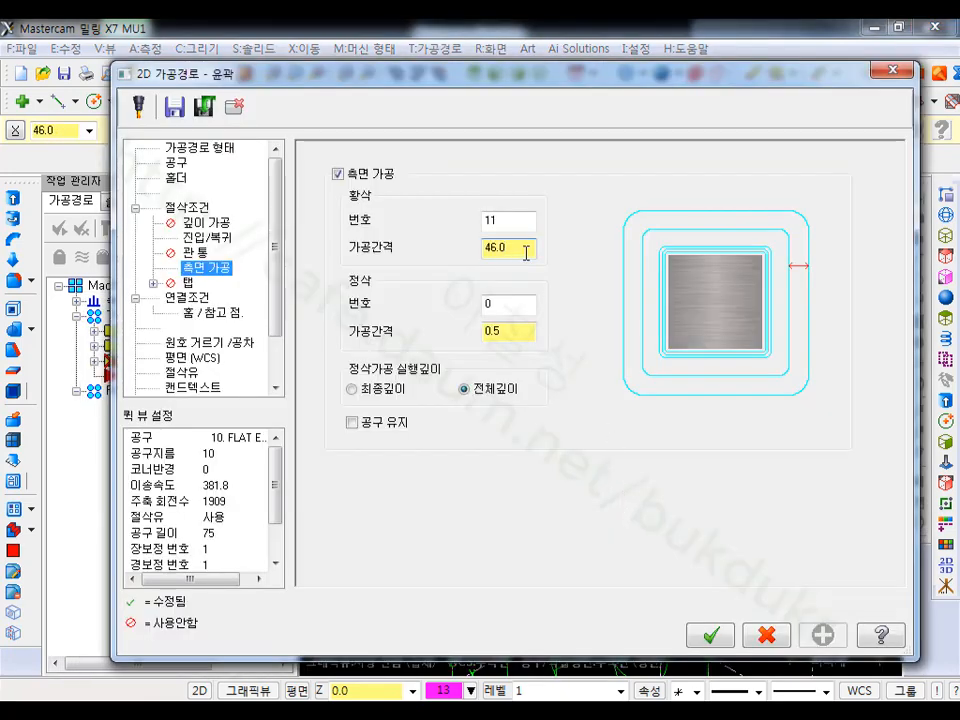
pyautogui.write('/5')
pyautogui.press('Return')
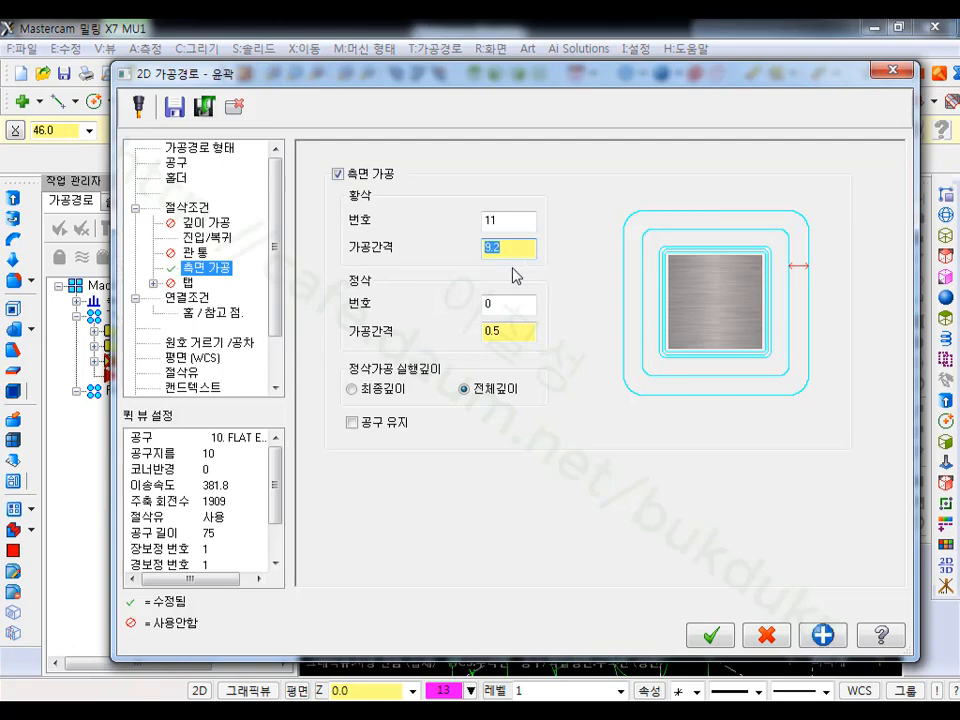
pyautogui.doubleClick(512, 223)
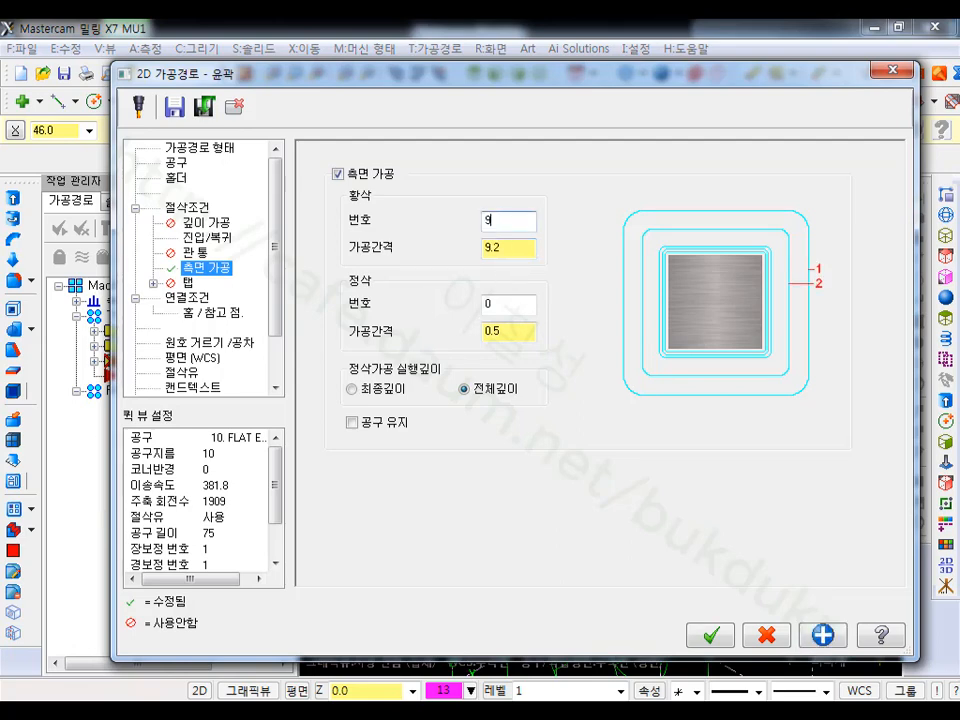
pyautogui.press('Tab')
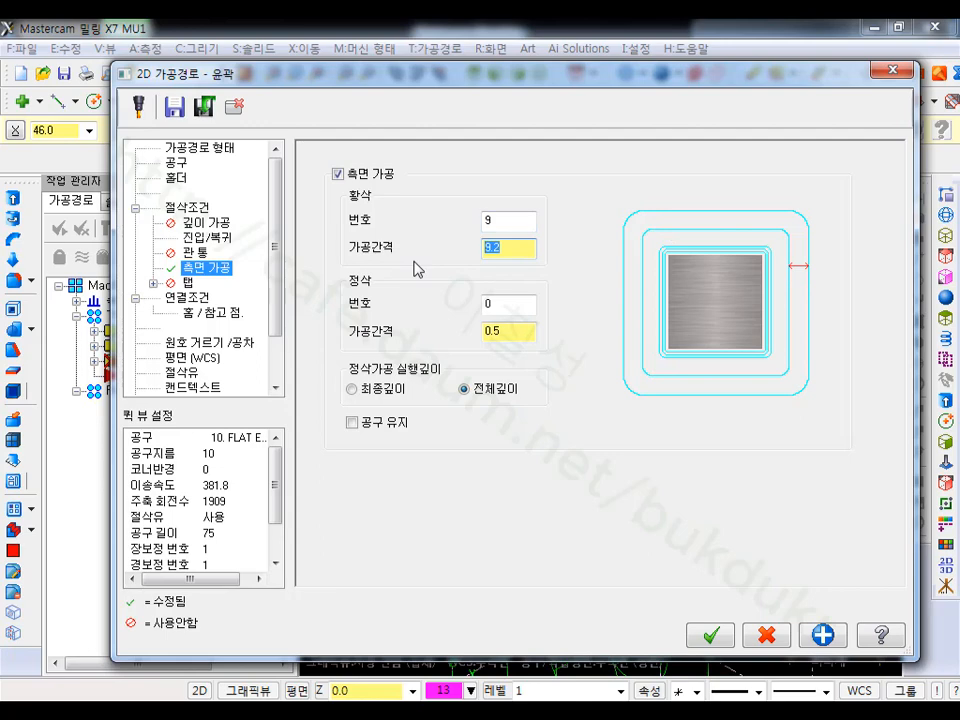
# Step: Set the contour's top of stock to absolute 92.0 from the block's upper corner point, keep the incremental depth at 0.0, and generate the toolpath
pyautogui.click(200, 298)
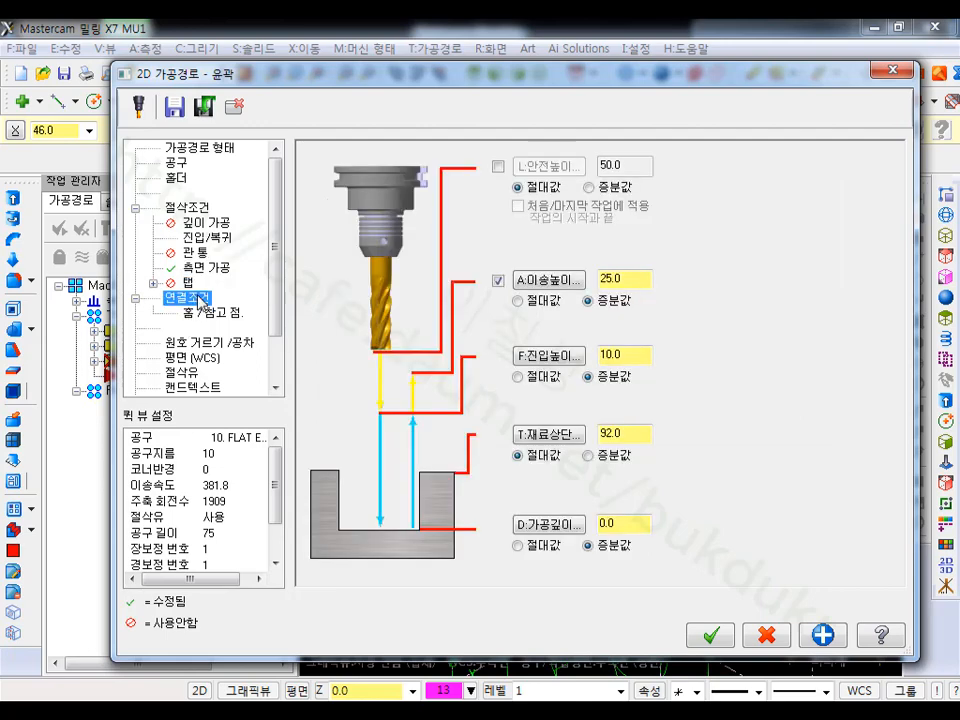
pyautogui.click(566, 438)
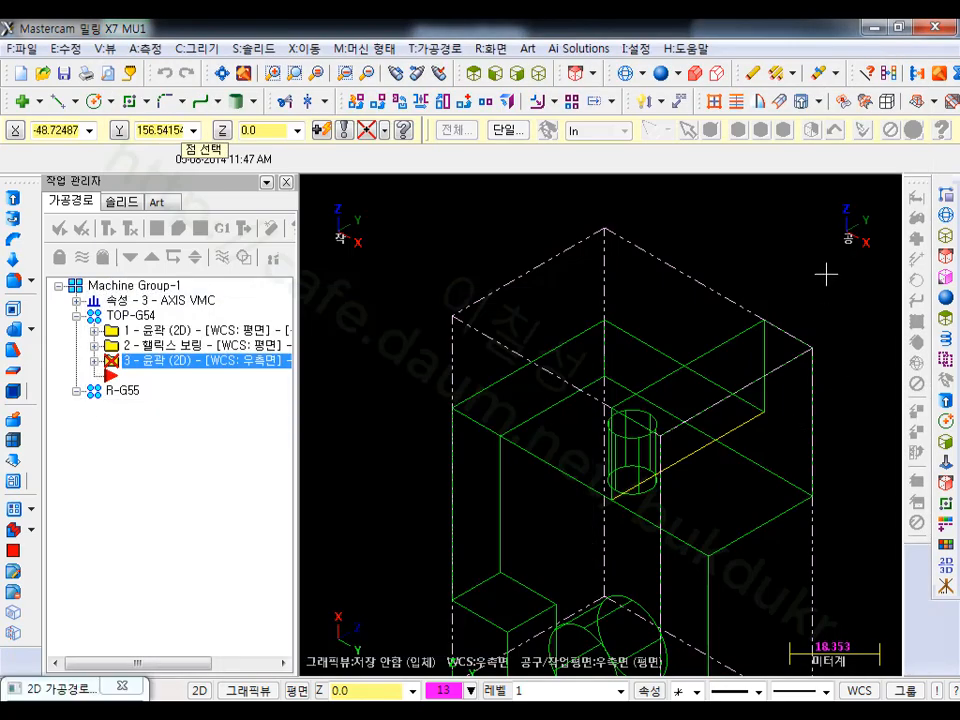
pyautogui.click(765, 322)
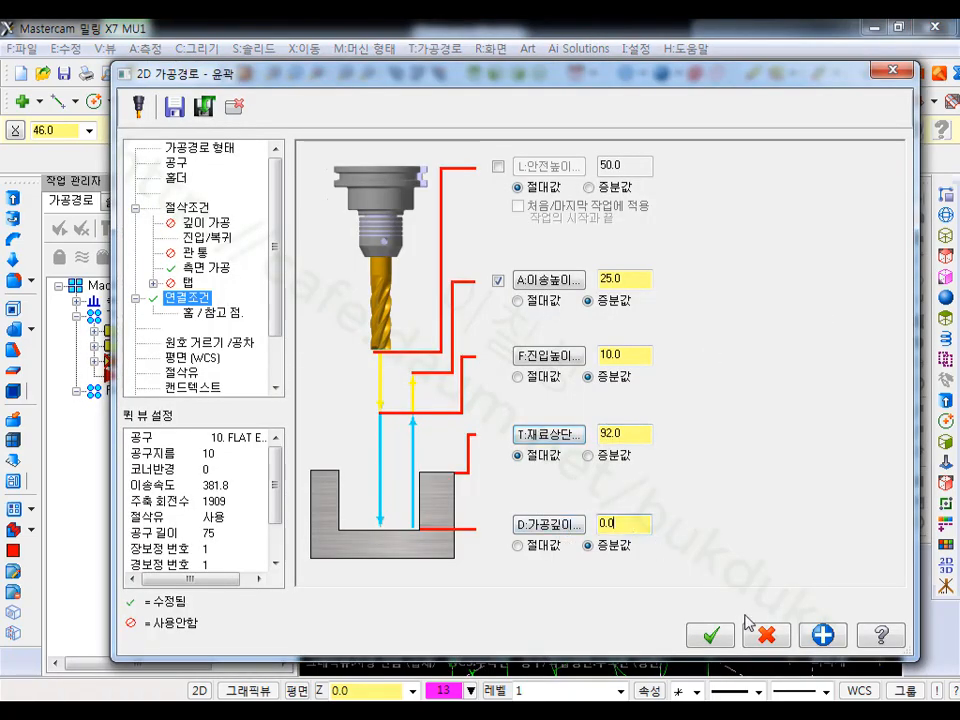
pyautogui.click(711, 636)
pyautogui.scroll(-3, 425, 381)
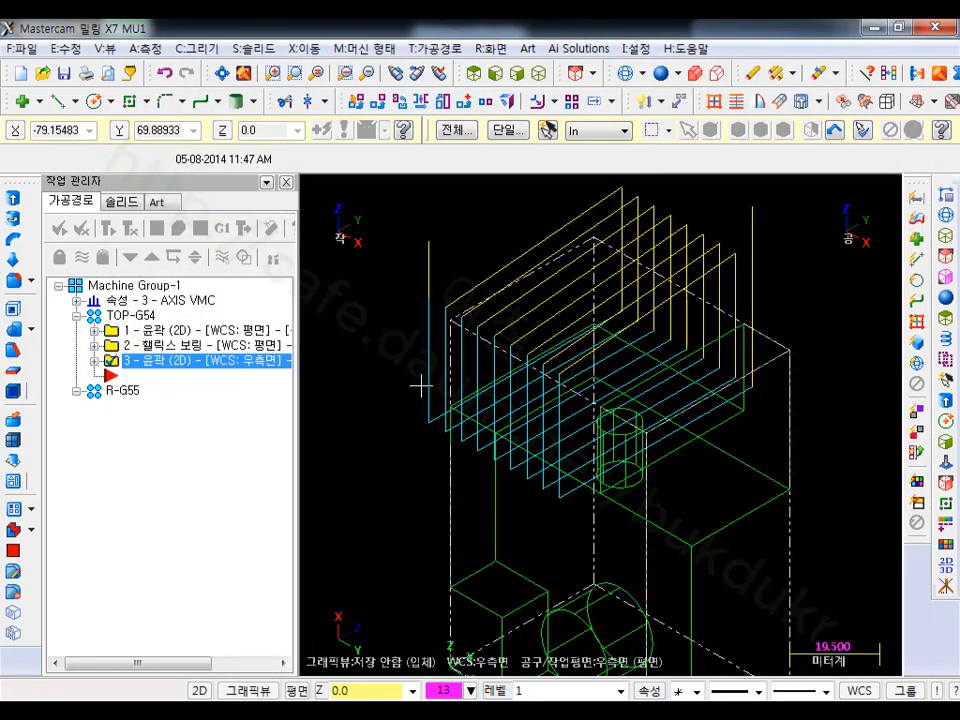
pyautogui.scroll(1, 548, 373)
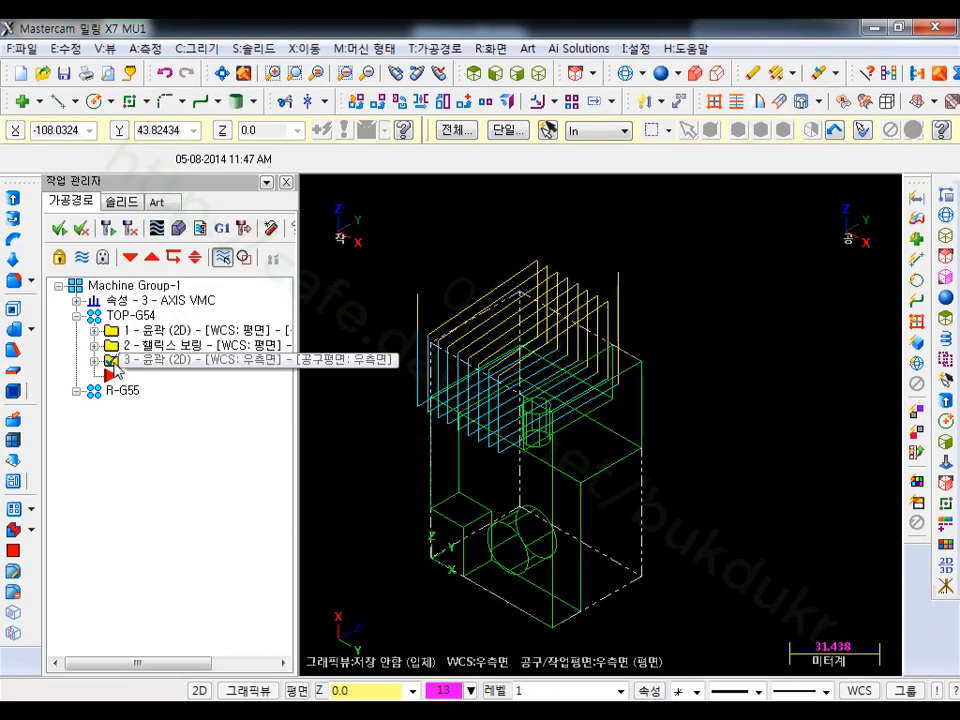
# Step: Move the right-side contour operation into the R-G55 group and place the insertion point below it
pyautogui.moveTo(110, 375); pyautogui.dragTo(108, 391)
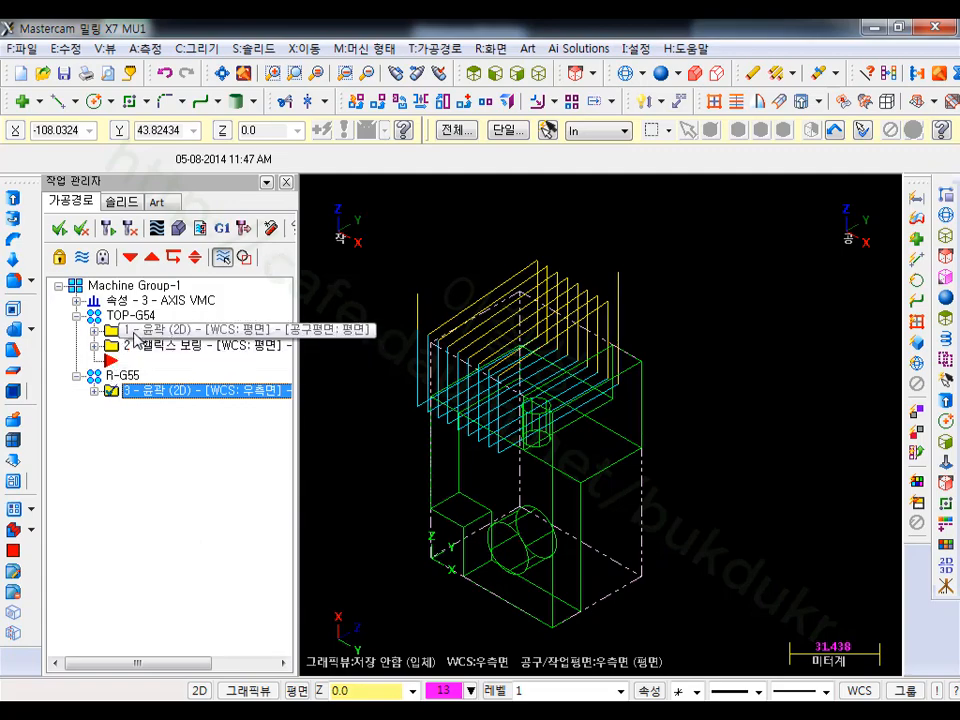
pyautogui.click(128, 258)
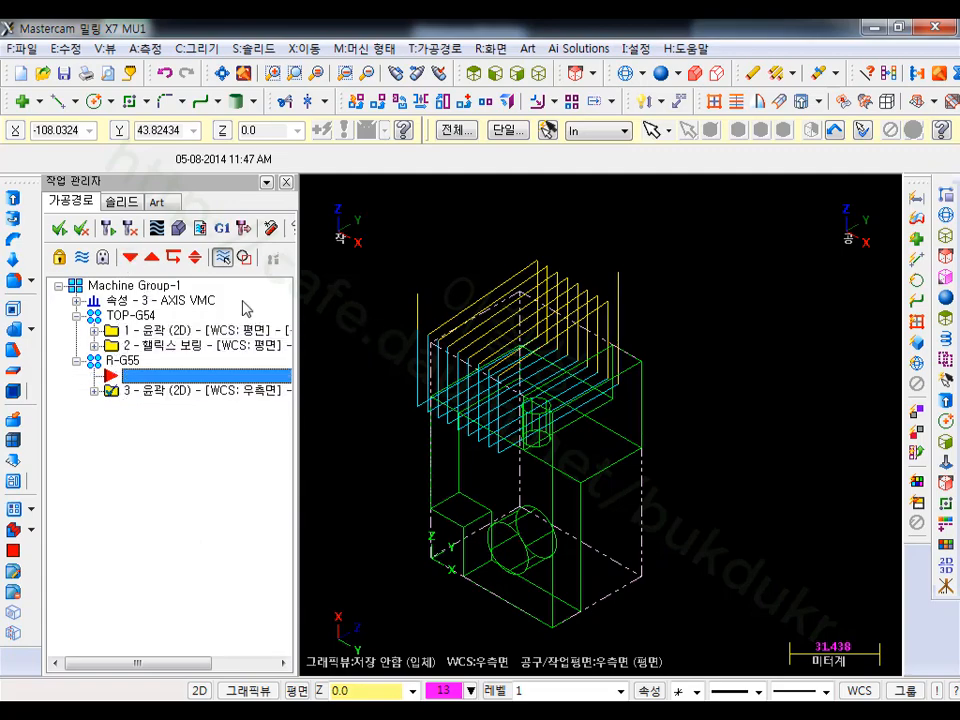
pyautogui.click(131, 257)
# Step: Shade the model and create a drill toolpath on the small hole in the notch floor
pyautogui.scroll(2, 442, 388)
pyautogui.scroll(1, 442, 388)
pyautogui.click(516, 73)
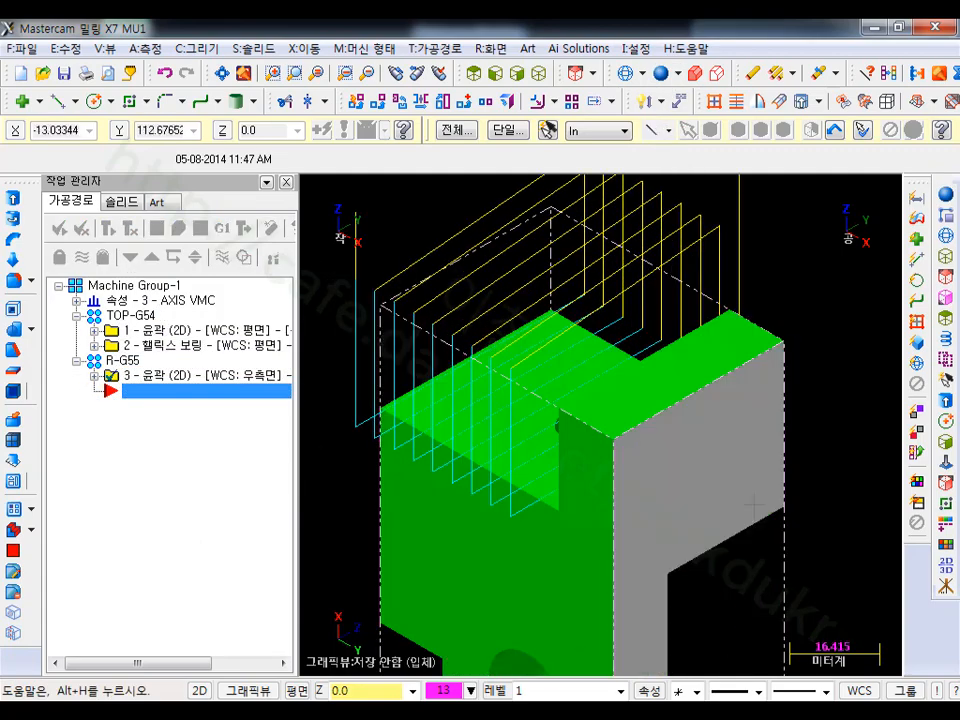
pyautogui.scroll(4, 511, 452)
pyautogui.moveTo(511, 452)
pyautogui.mouseDown(button='middle')
pyautogui.moveTo(518, 445)
pyautogui.moveTo(561, 510)
pyautogui.moveTo(576, 497)
pyautogui.mouseUp(button='middle')
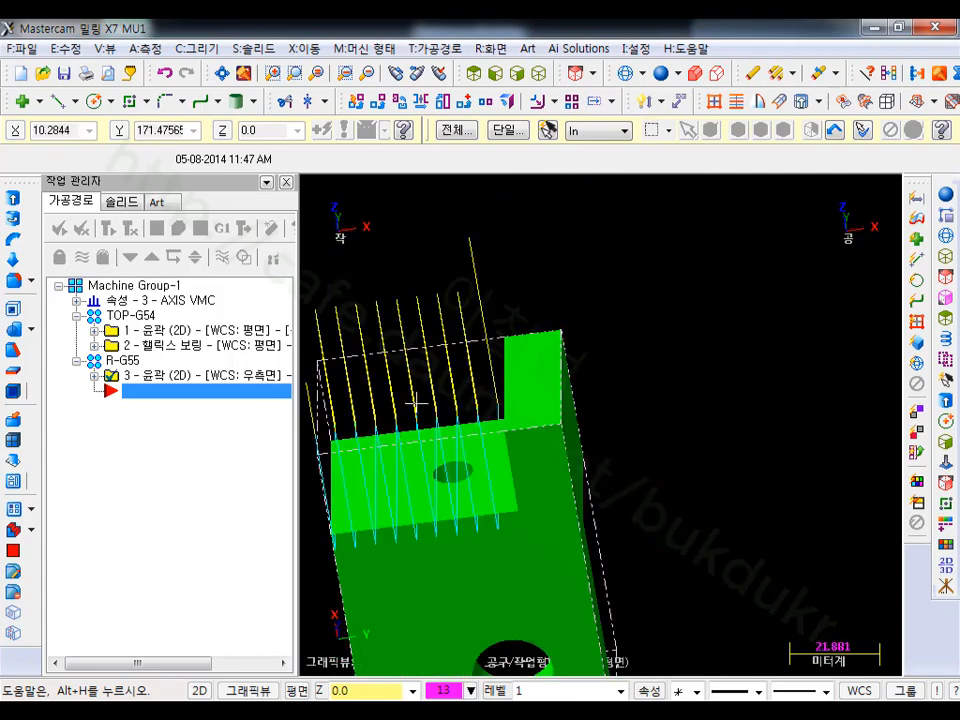
pyautogui.moveTo(416, 401)
pyautogui.mouseDown(button='middle')
pyautogui.moveTo(624, 384)
pyautogui.moveTo(677, 321)
pyautogui.mouseUp(button='middle')
pyautogui.scroll(4, 650, 347)
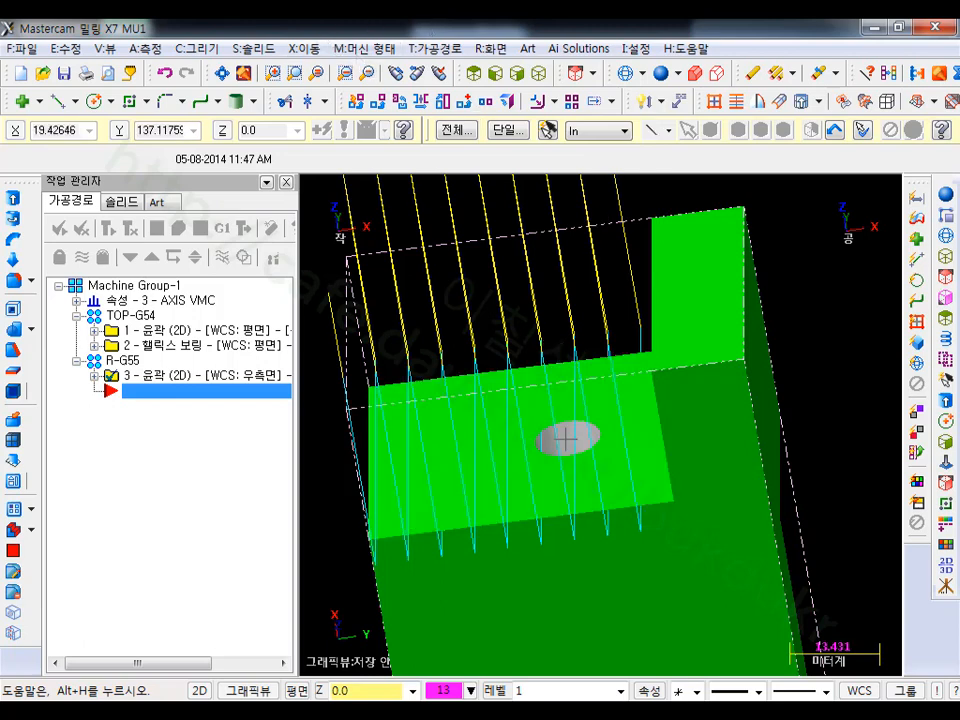
pyautogui.click(452, 49)
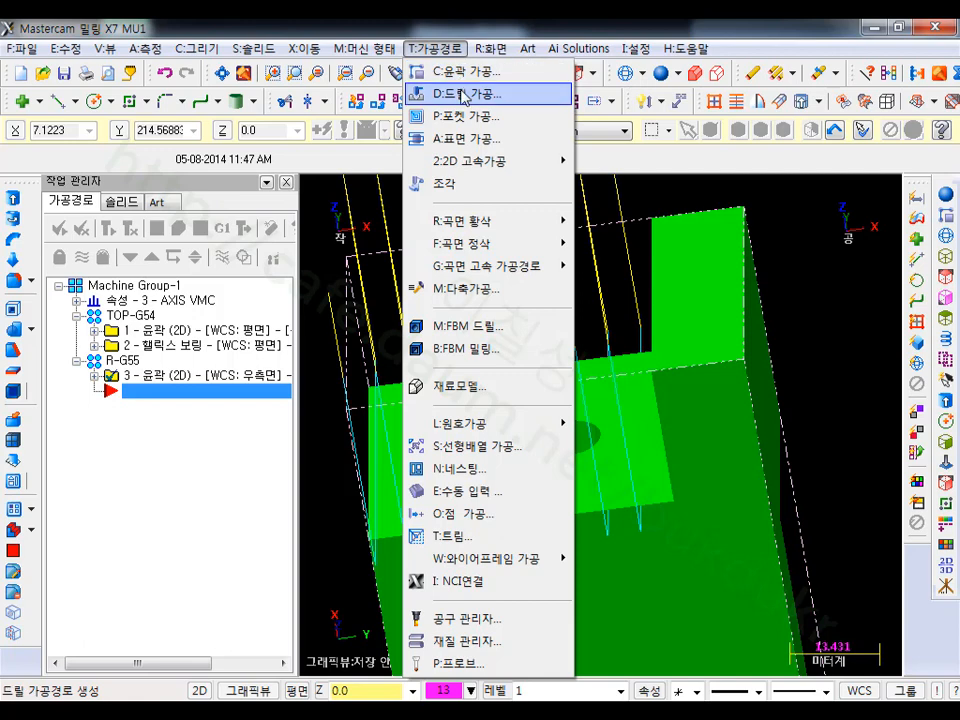
pyautogui.click(440, 94)
pyautogui.click(567, 424)
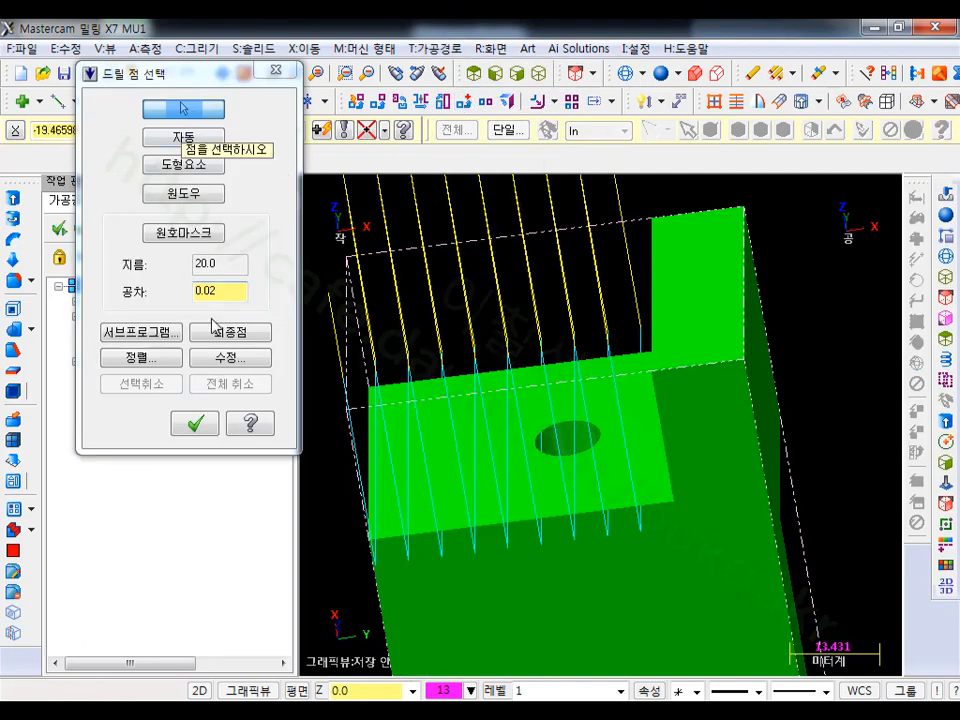
pyautogui.click(193, 424)
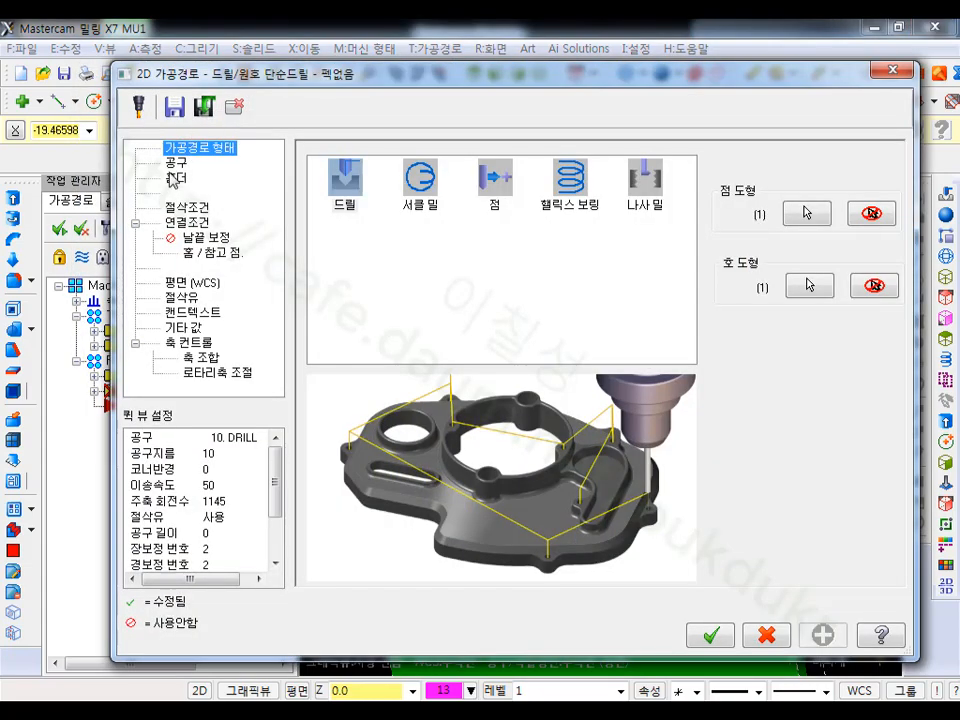
# Step: Select the 10 mm flat endmill for the drill toolpath and keep the Drill/Counterbore cycle
pyautogui.click(176, 163)
pyautogui.click(413, 203)
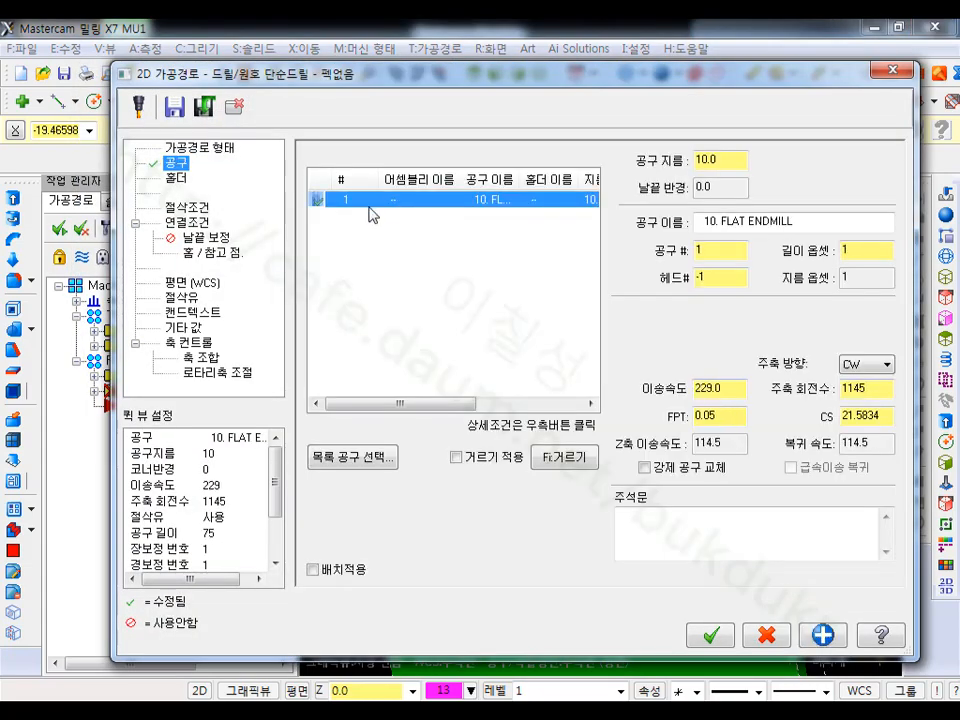
pyautogui.click(188, 207)
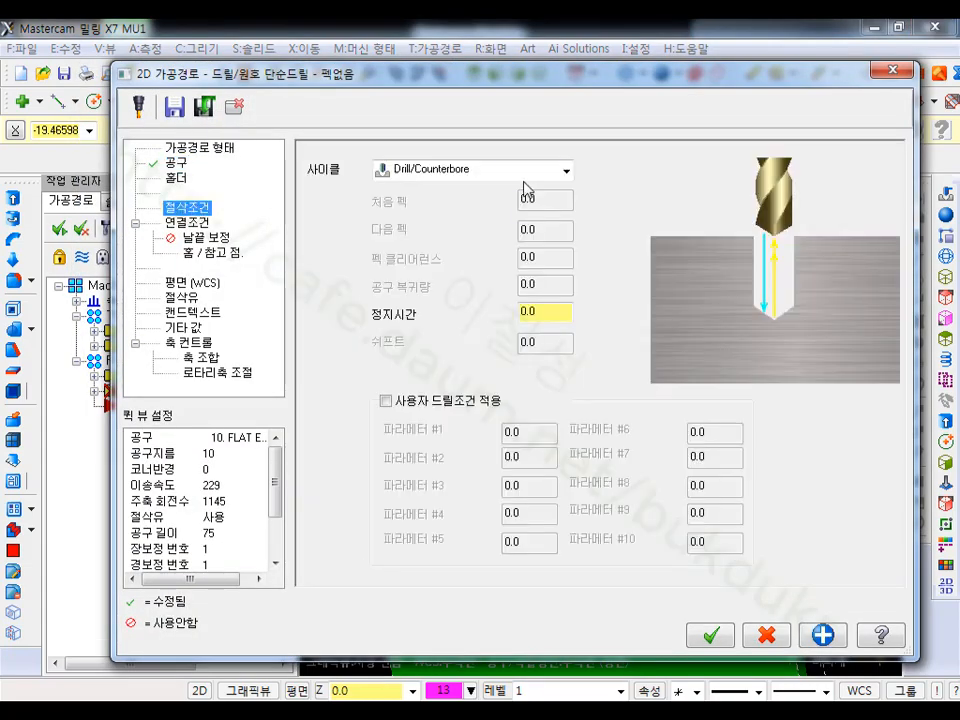
# Step: Set the drill's top of stock to absolute 69.0 from the hole's upper edge and its incremental depth to -14.0 from the hole's lower edge
pyautogui.click(203, 222)
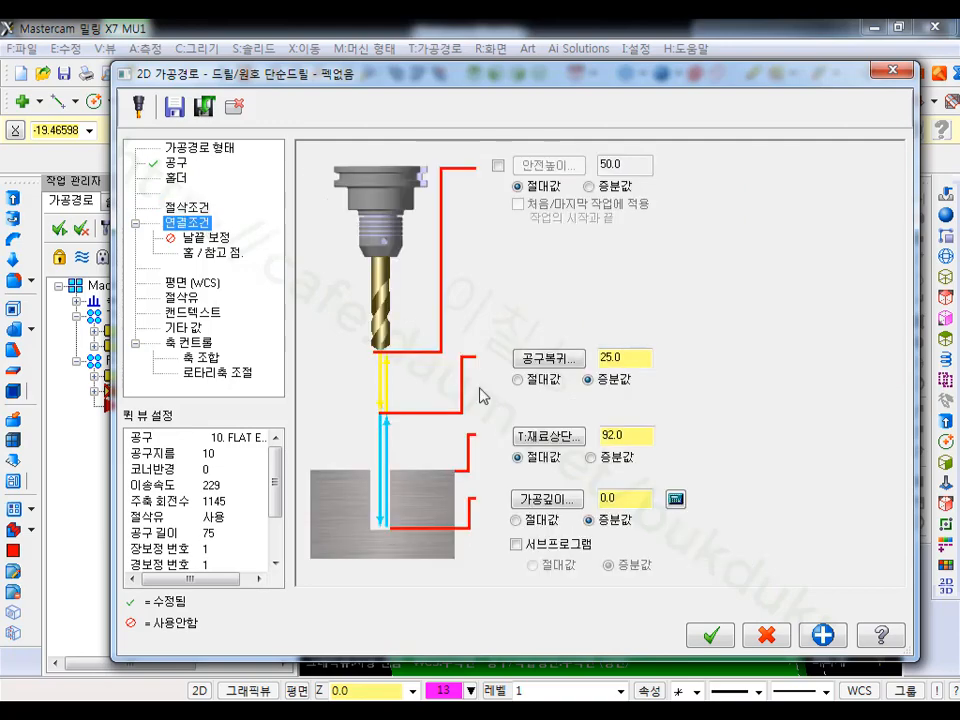
pyautogui.click(548, 437)
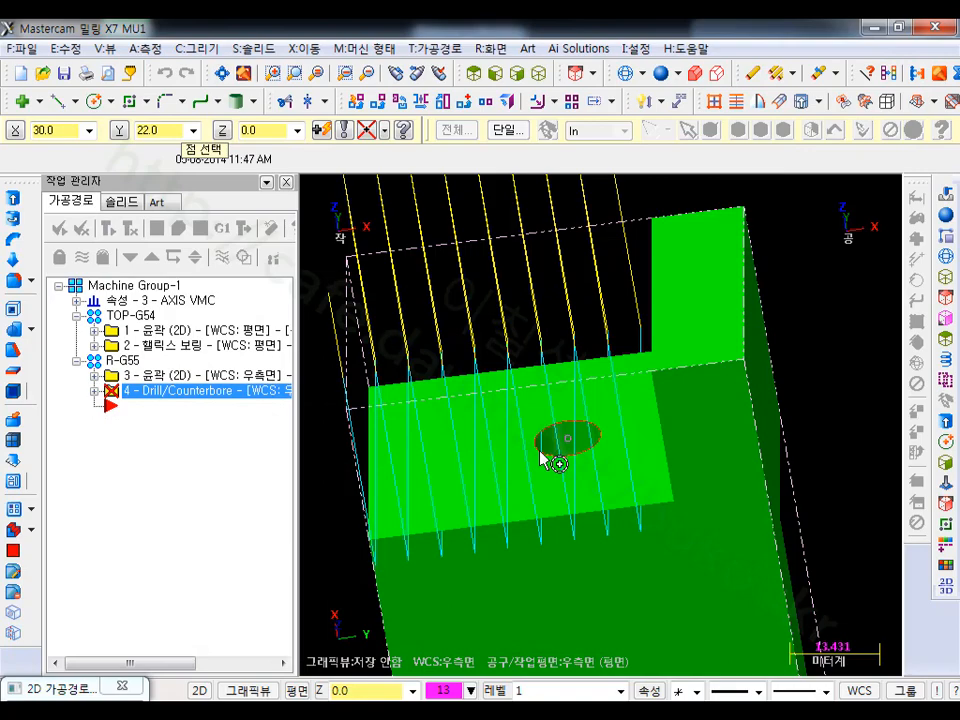
pyautogui.click(541, 457)
pyautogui.click(548, 498)
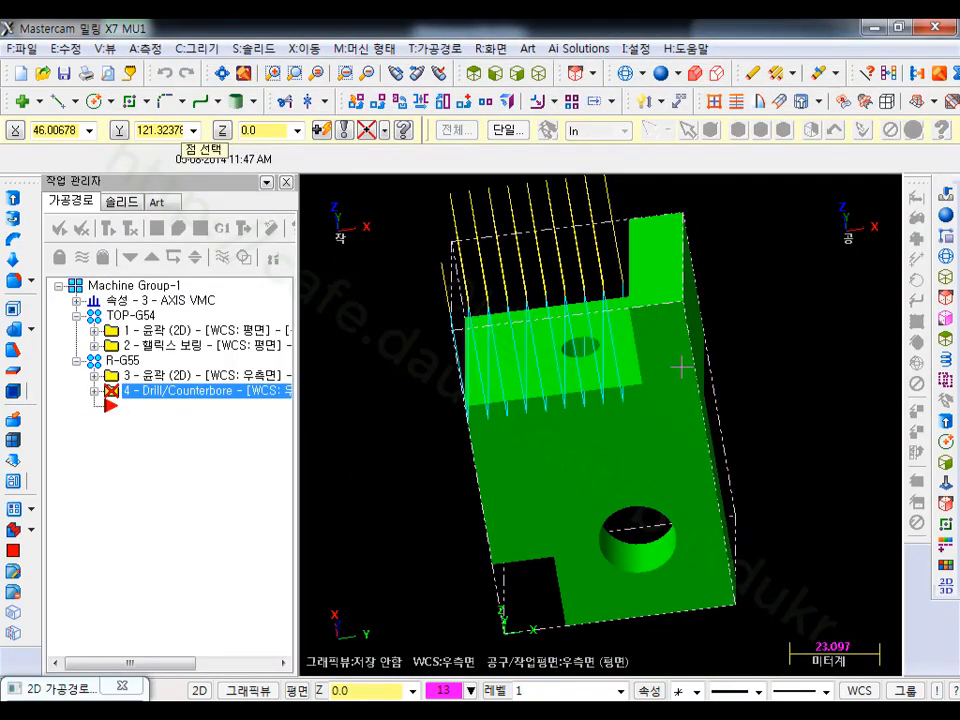
pyautogui.click(624, 73)
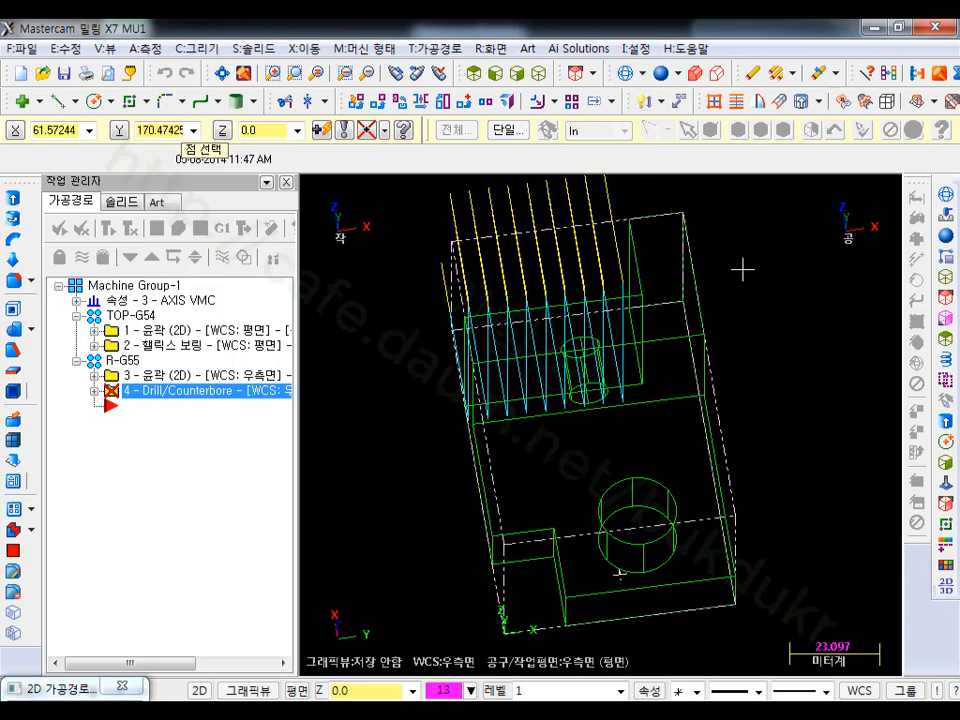
pyautogui.scroll(2, 757, 370)
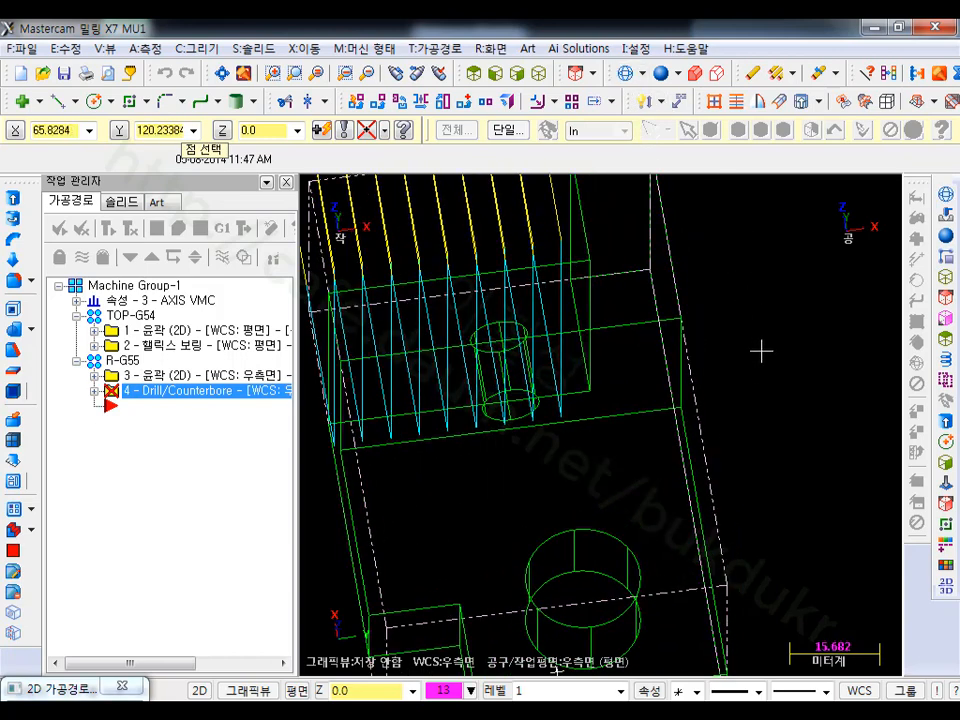
pyautogui.click(513, 419)
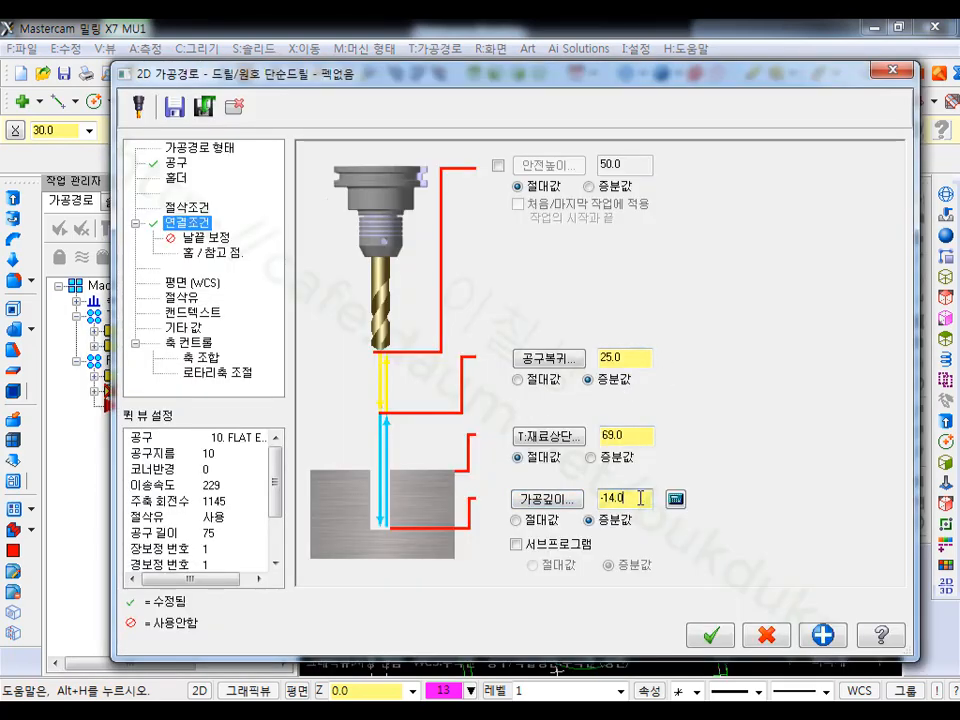
# Step: Enable tip compensation with a breakthrough of 2 mm and generate the drill toolpath
pyautogui.click(212, 238)
pyautogui.click(330, 169)
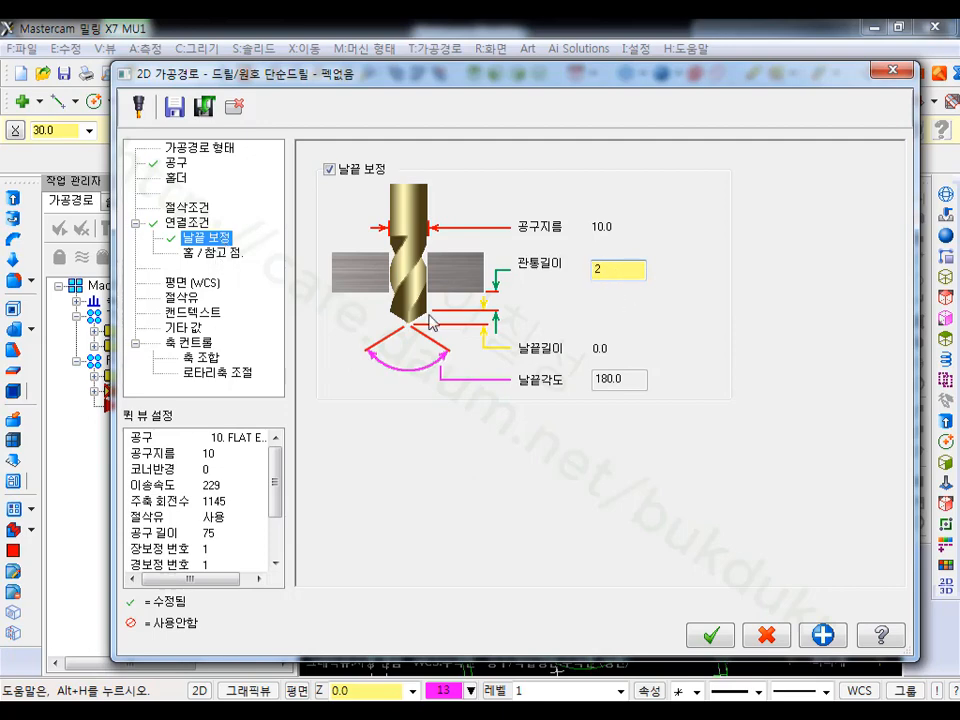
pyautogui.click(710, 636)
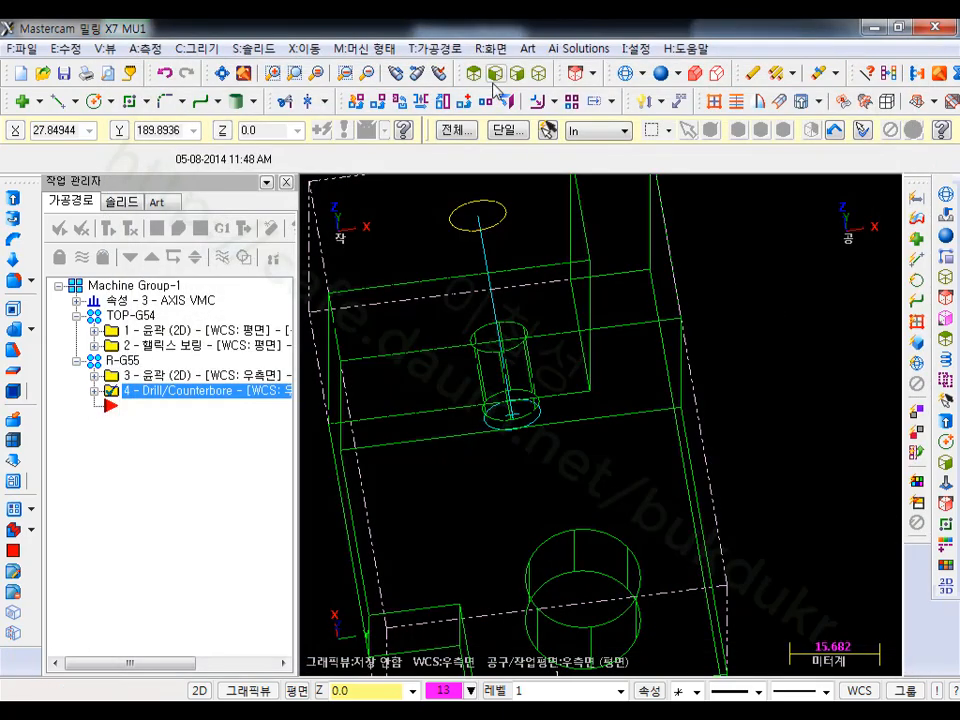
# Step: Backplot the drill toolpath in the front view and examine how far the tool passes through the small hole
pyautogui.click(497, 73)
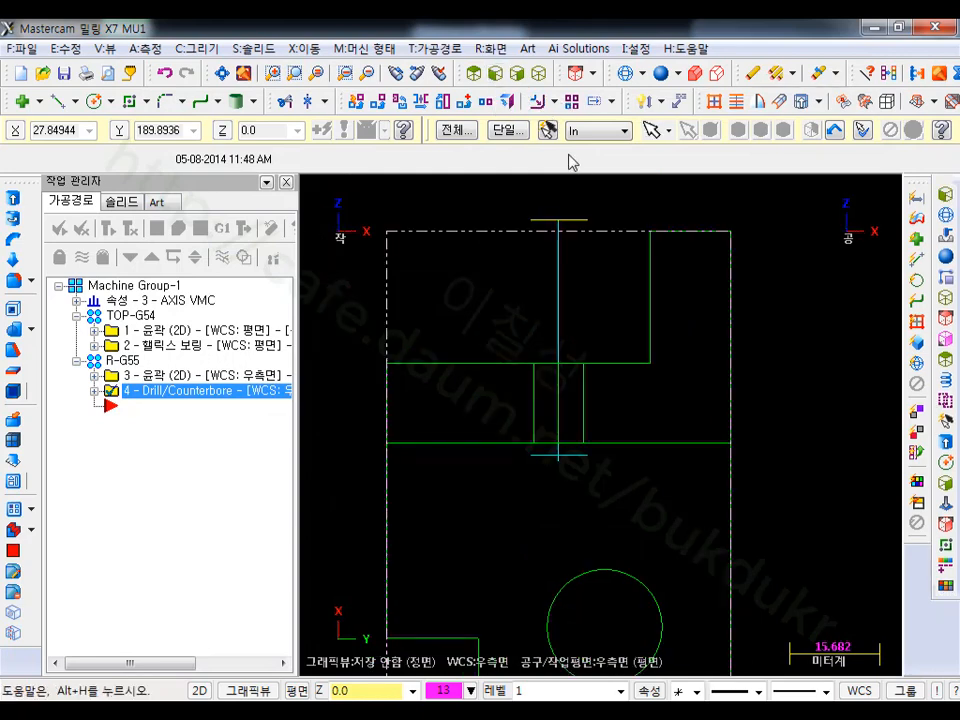
pyautogui.click(157, 229)
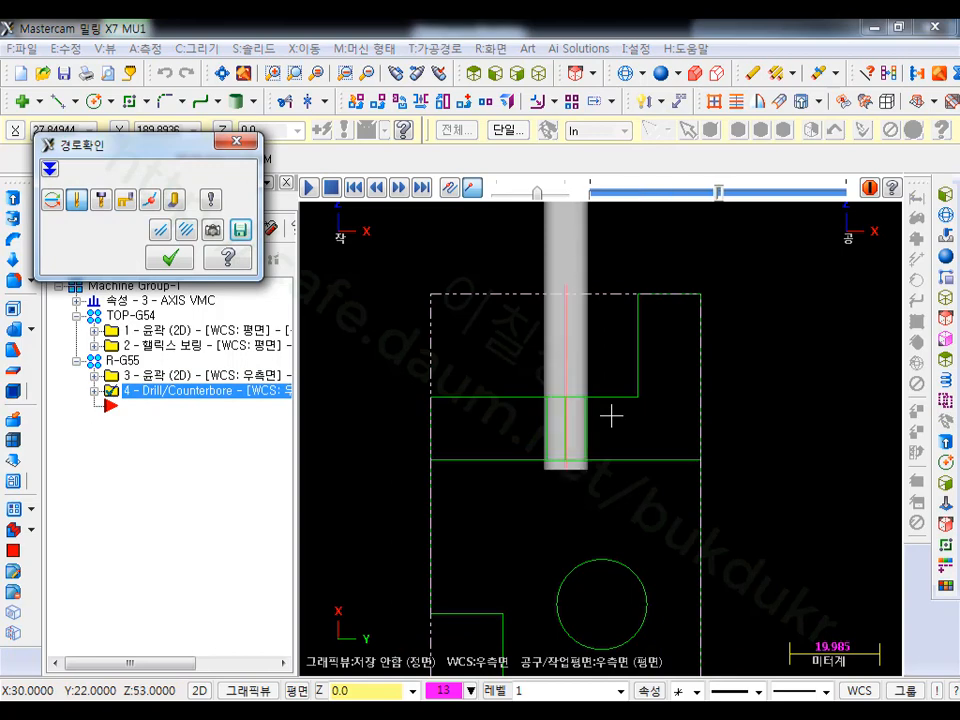
pyautogui.scroll(3, 535, 437)
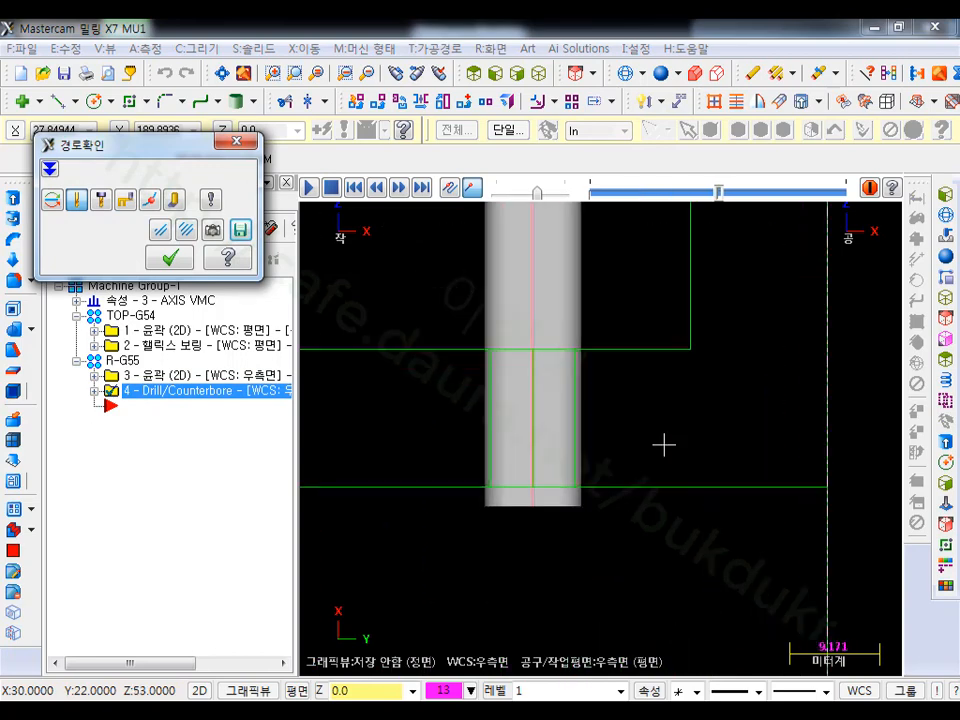
# Step: Inspect the backplotted drill tool at the small hole up close, from above and in isometric view, and close the backplot
pyautogui.scroll(2, 533, 469)
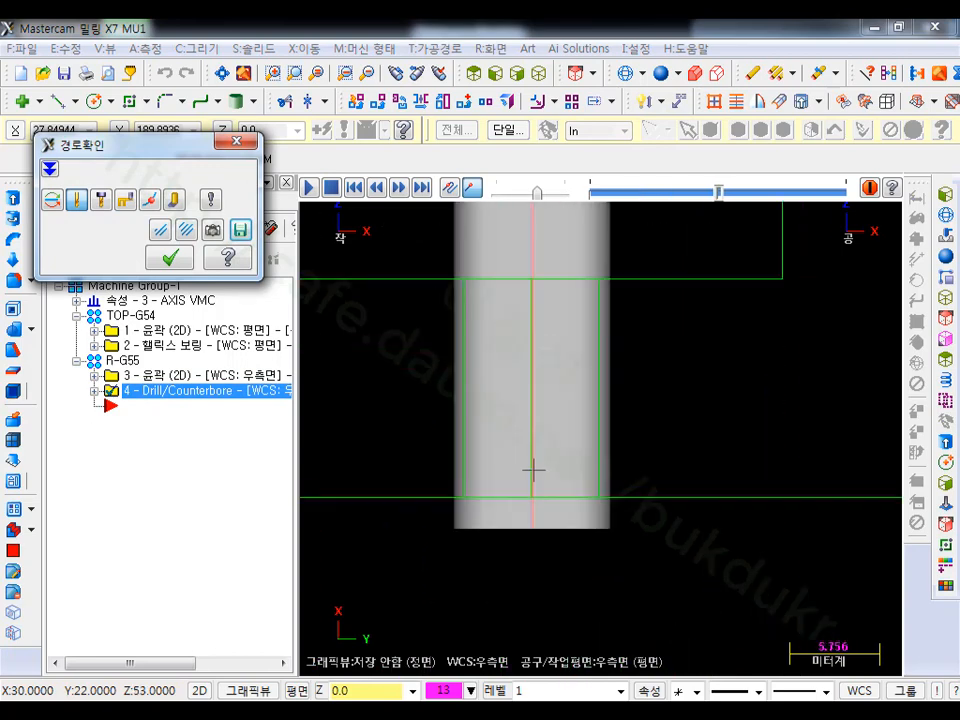
pyautogui.click(540, 73)
pyautogui.click(476, 73)
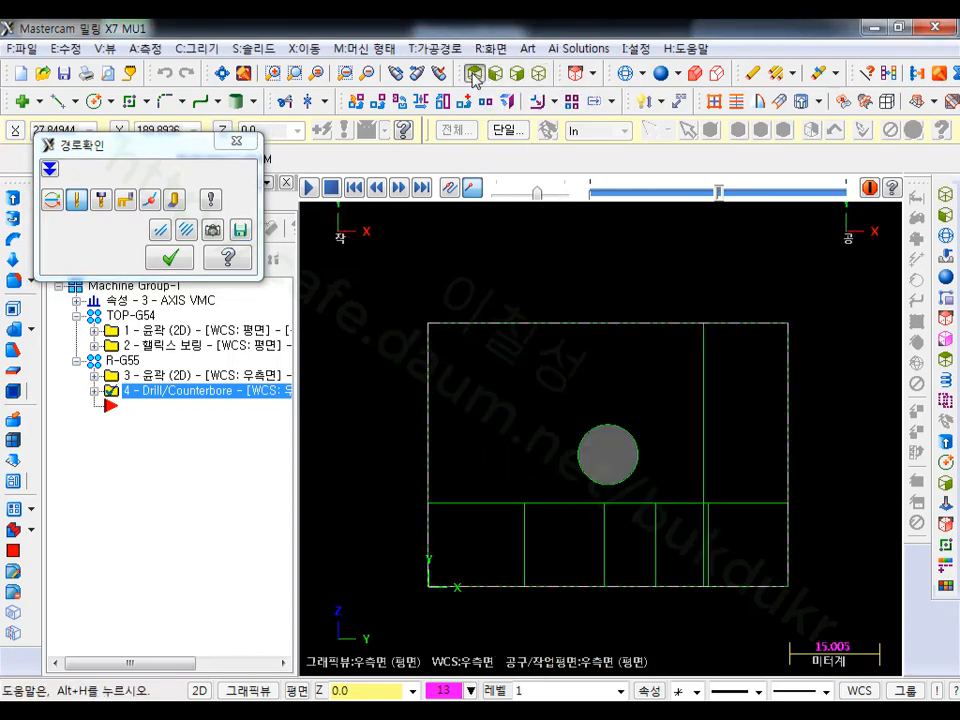
pyautogui.scroll(2, 624, 508)
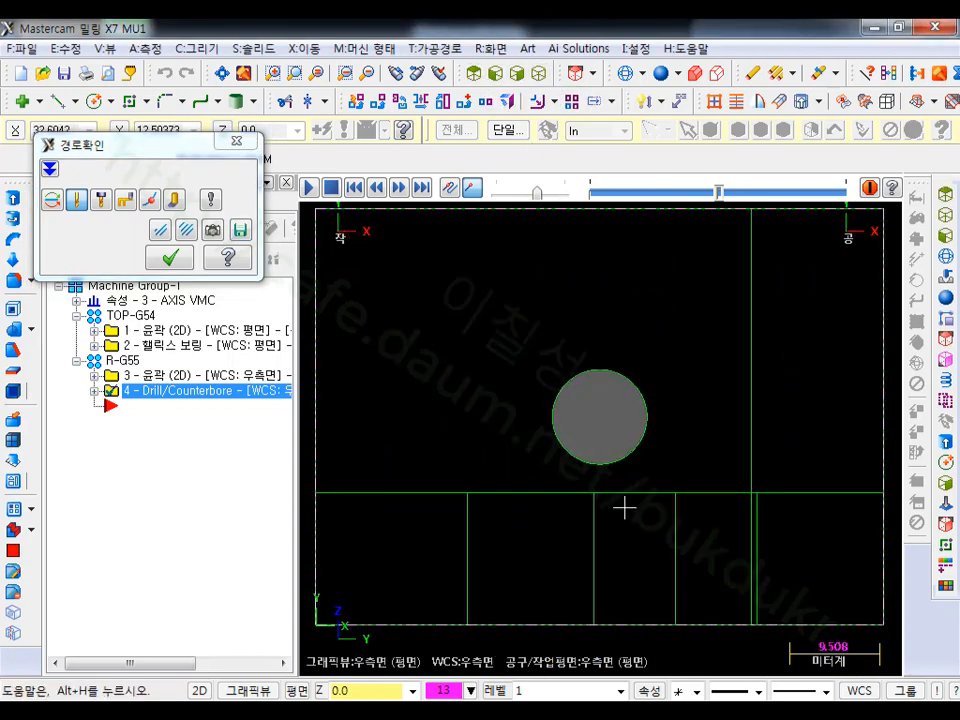
pyautogui.click(540, 73)
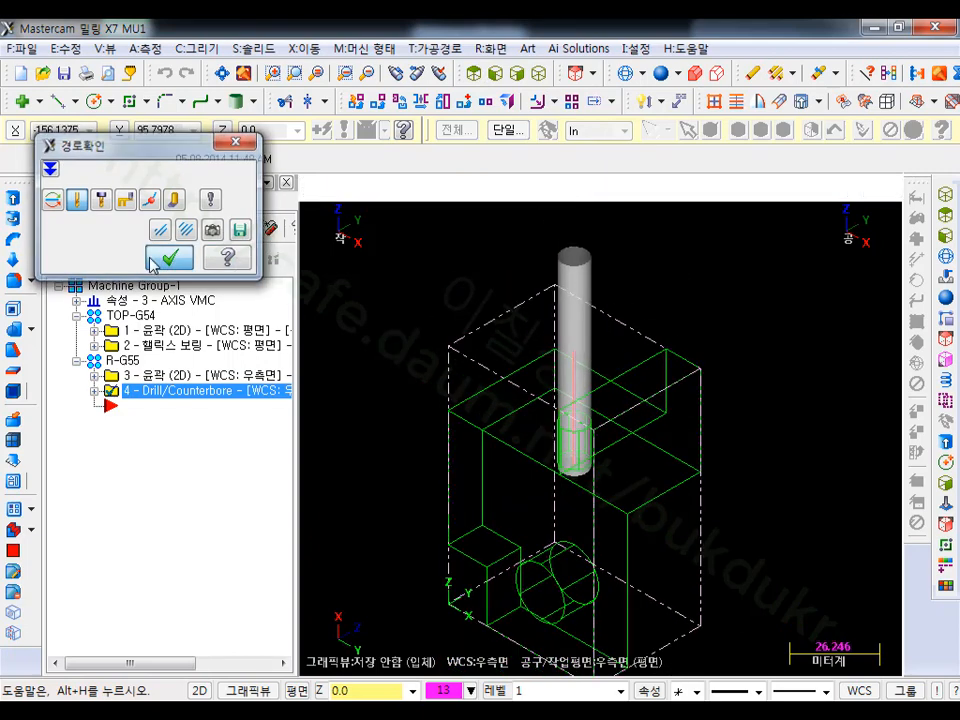
pyautogui.click(152, 262)
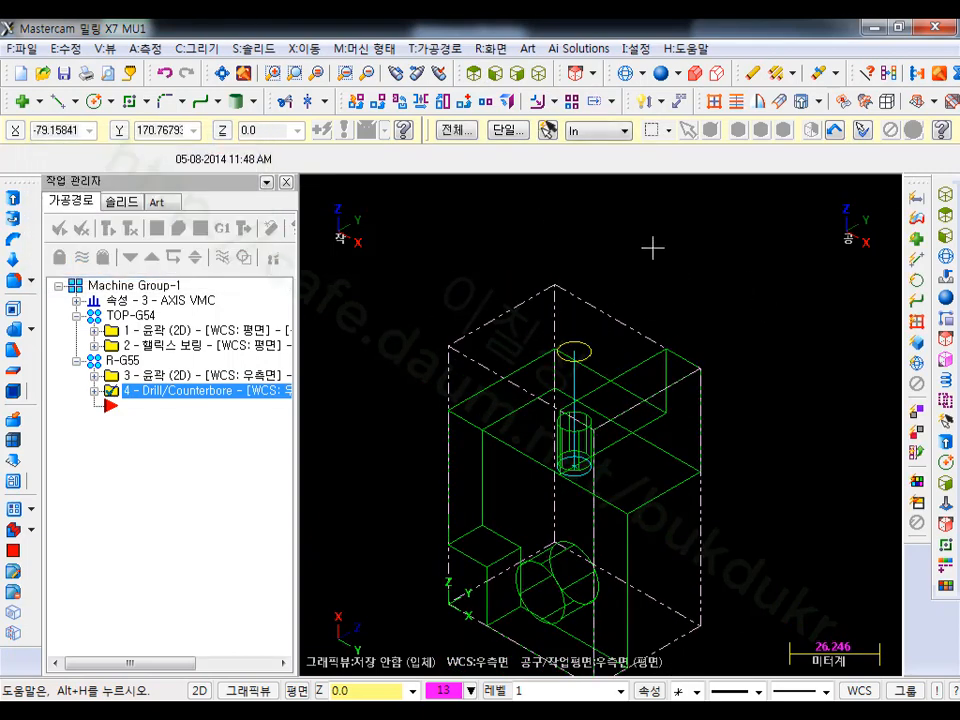
# Step: Run the solid verification of only the R-G55 group's contour and drill toolpaths
pyautogui.click(130, 315)
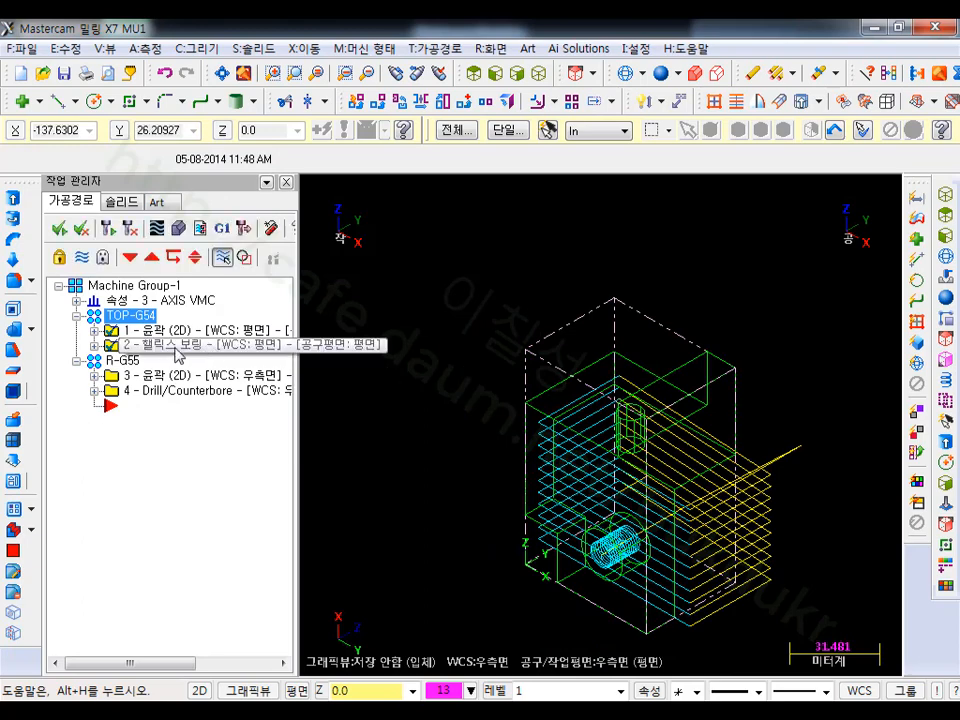
pyautogui.click(120, 361)
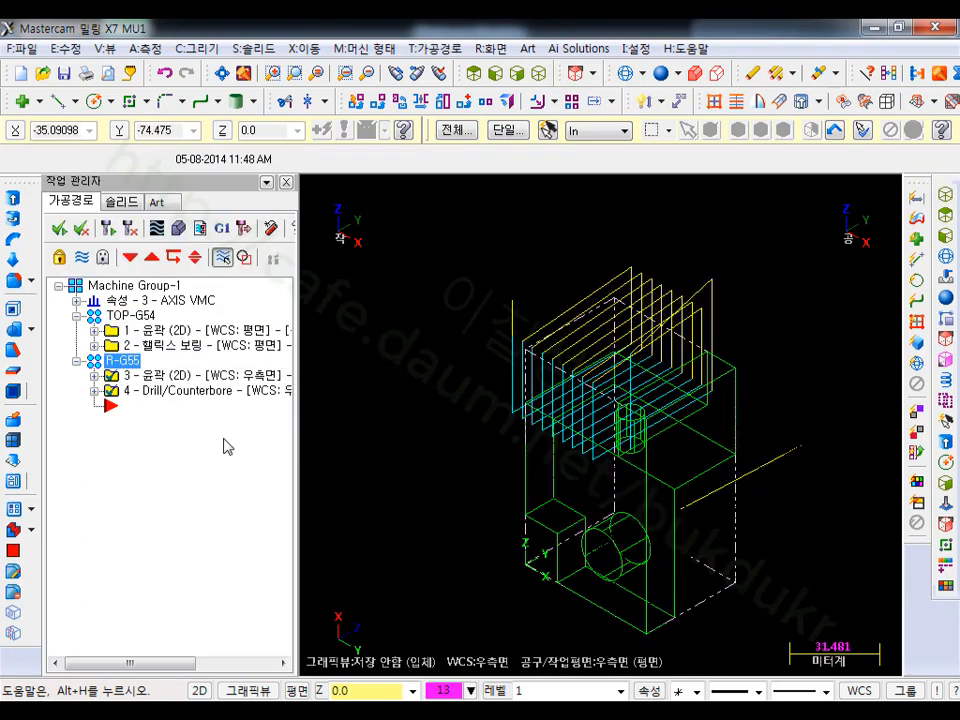
pyautogui.click(179, 230)
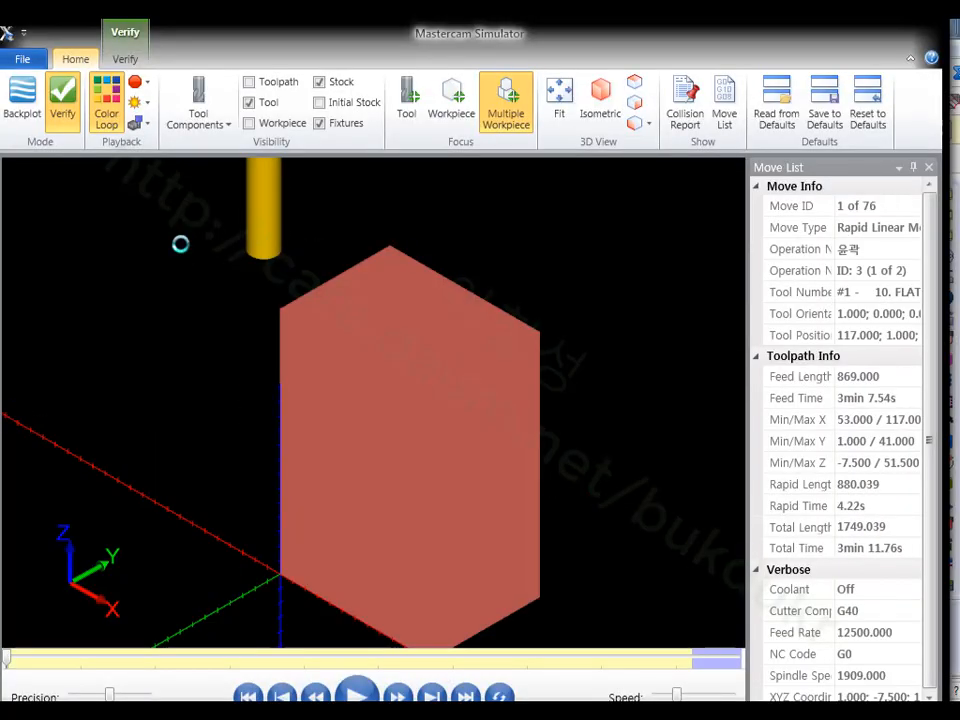
pyautogui.click(356, 694)
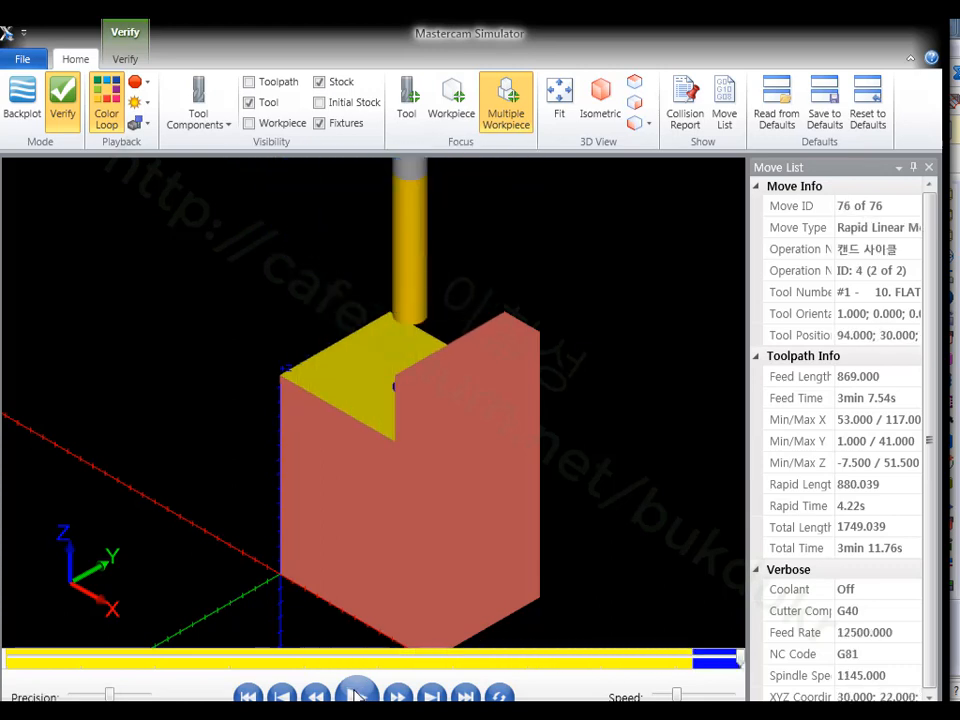
# Step: Examine the machined step and the drilled hole in the simulated stock from several angles, and exit the simulator
pyautogui.scroll(2, 369, 400)
pyautogui.scroll(-2, 369, 400)
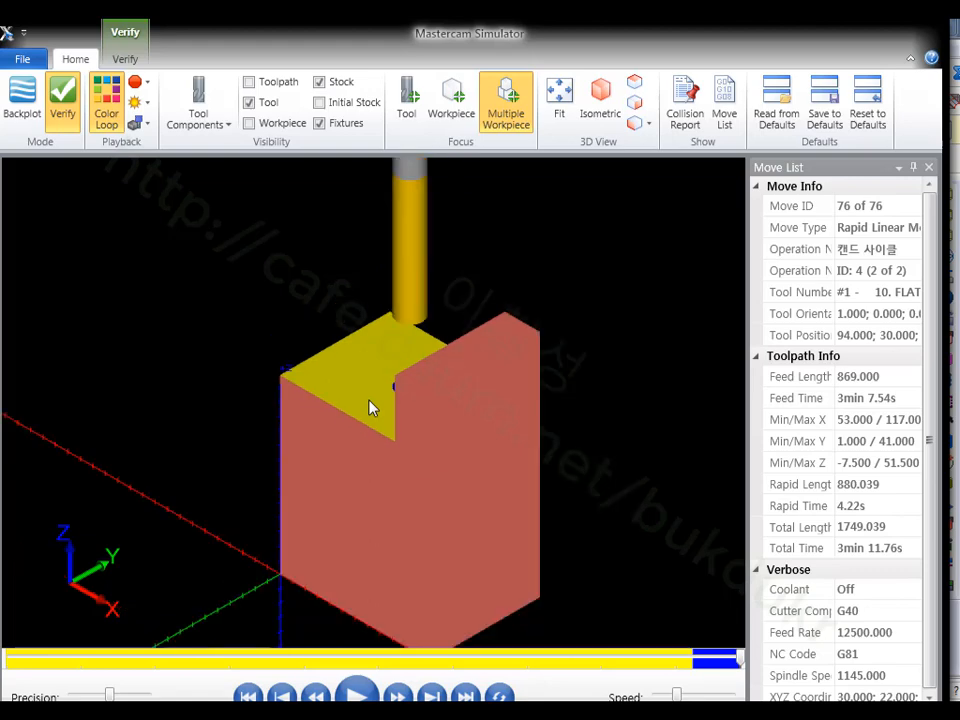
pyautogui.keyDown('alt'); pyautogui.moveTo(412, 440); pyautogui.dragTo(441, 450, button='middle'); pyautogui.keyUp('alt')
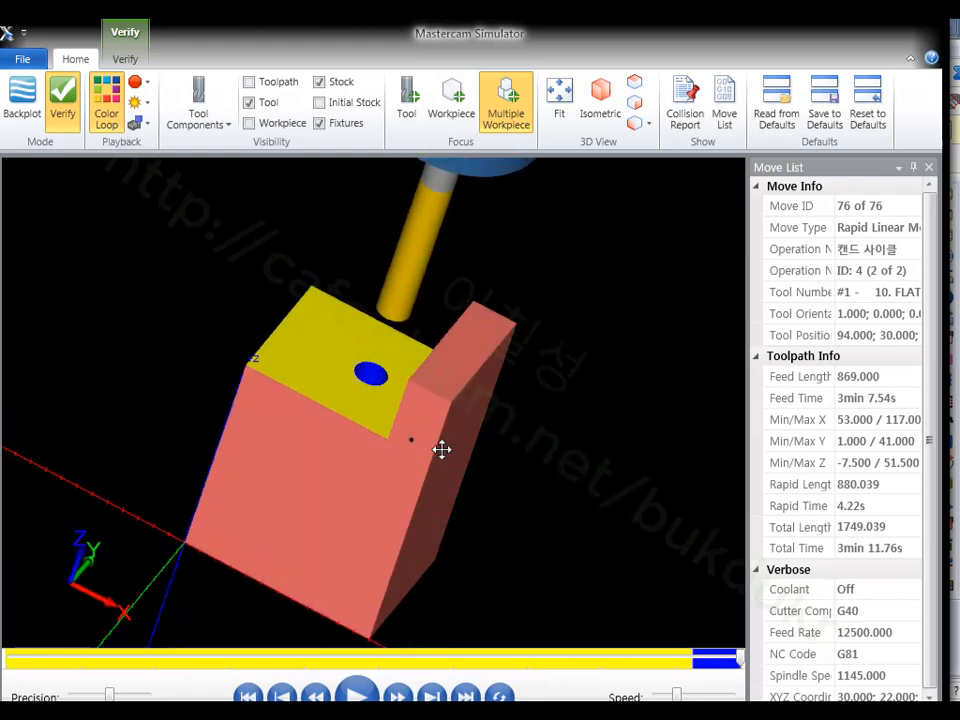
pyautogui.scroll(2, 337, 335)
pyautogui.scroll(2, 337, 343)
pyautogui.moveTo(407, 399)
pyautogui.mouseDown(button='middle')
pyautogui.moveTo(439, 437)
pyautogui.moveTo(430, 447)
pyautogui.moveTo(381, 437)
pyautogui.moveTo(424, 437)
pyautogui.moveTo(406, 414)
pyautogui.mouseUp(button='middle')
pyautogui.scroll(-5, 406, 414)
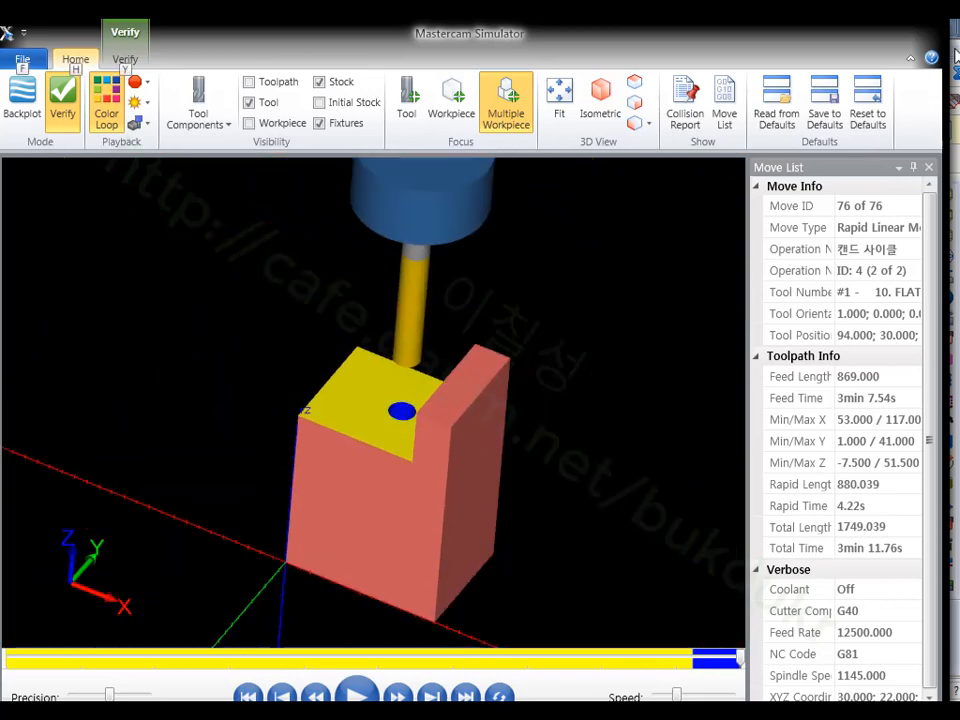
pyautogui.click(20, 60)
pyautogui.click(40, 174)
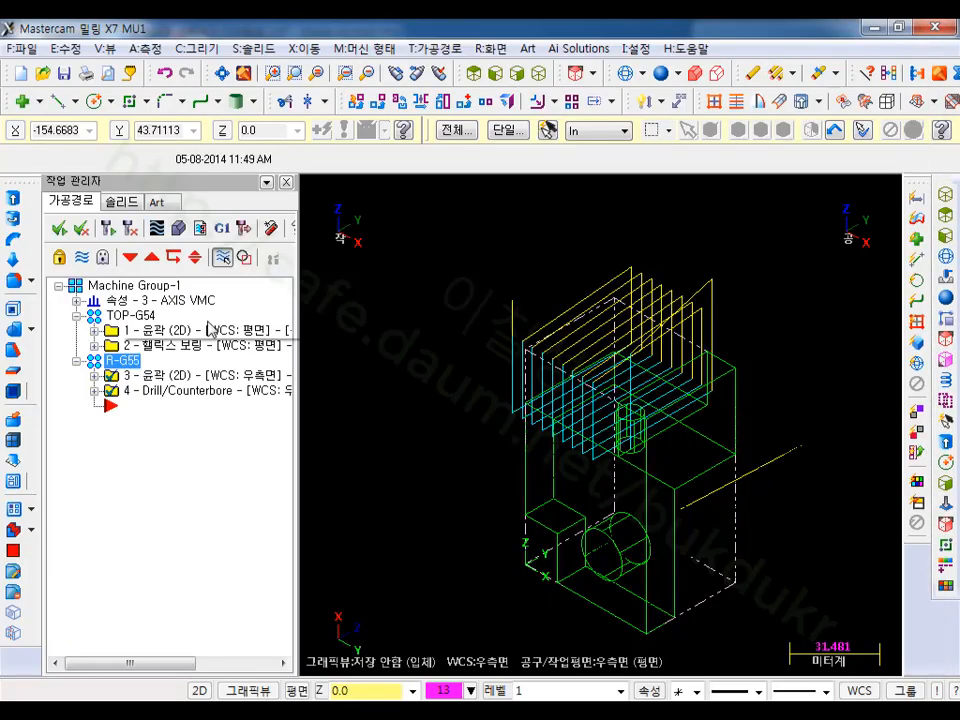
# Step: Verify the TOP-G54 and R-G55 groups together, examine the finished block with both holes, and close the simulator
pyautogui.click(133, 316)
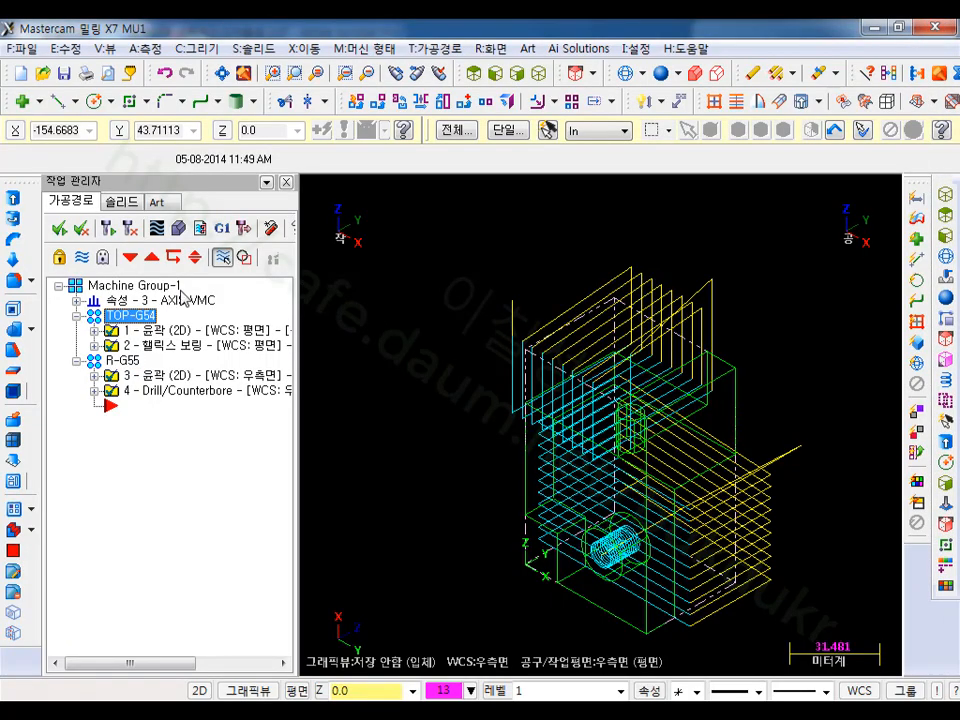
pyautogui.click(180, 230)
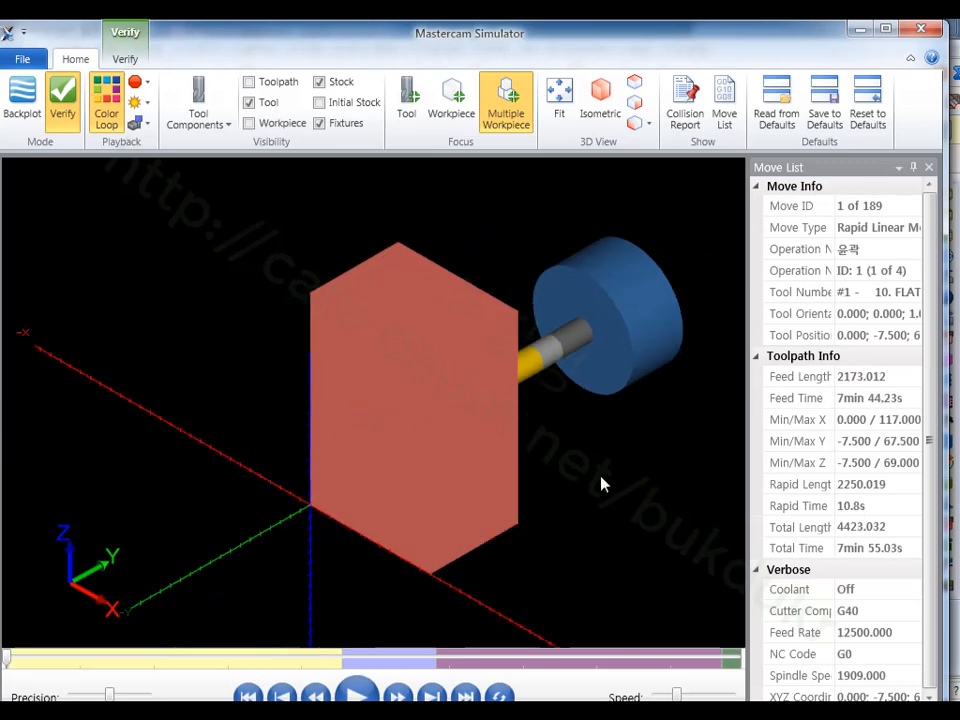
pyautogui.scroll(-2, 396, 402)
pyautogui.click(366, 691)
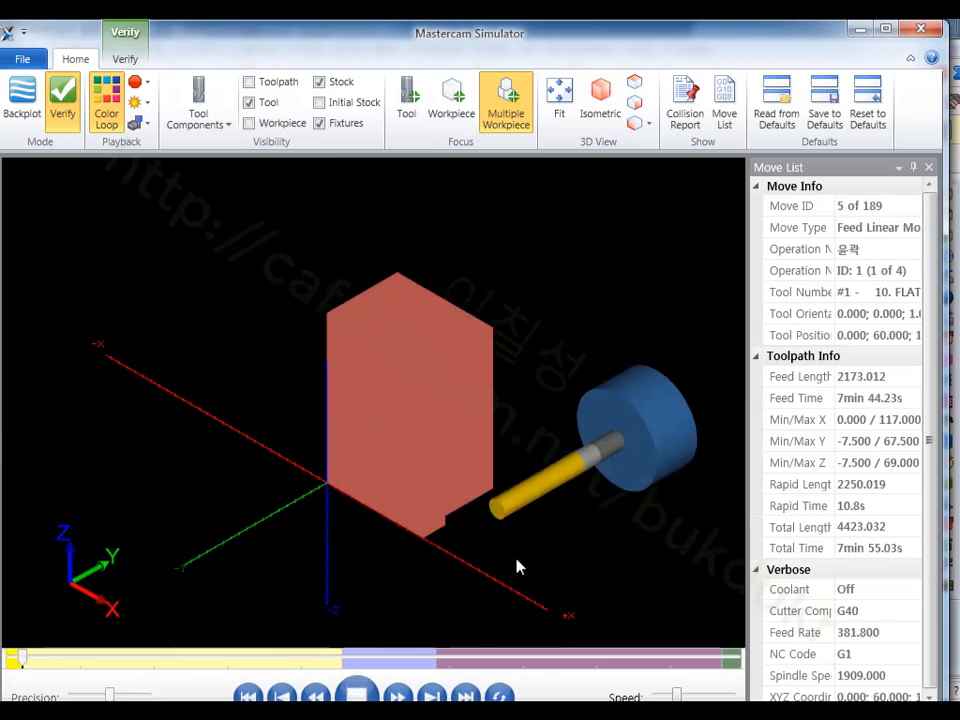
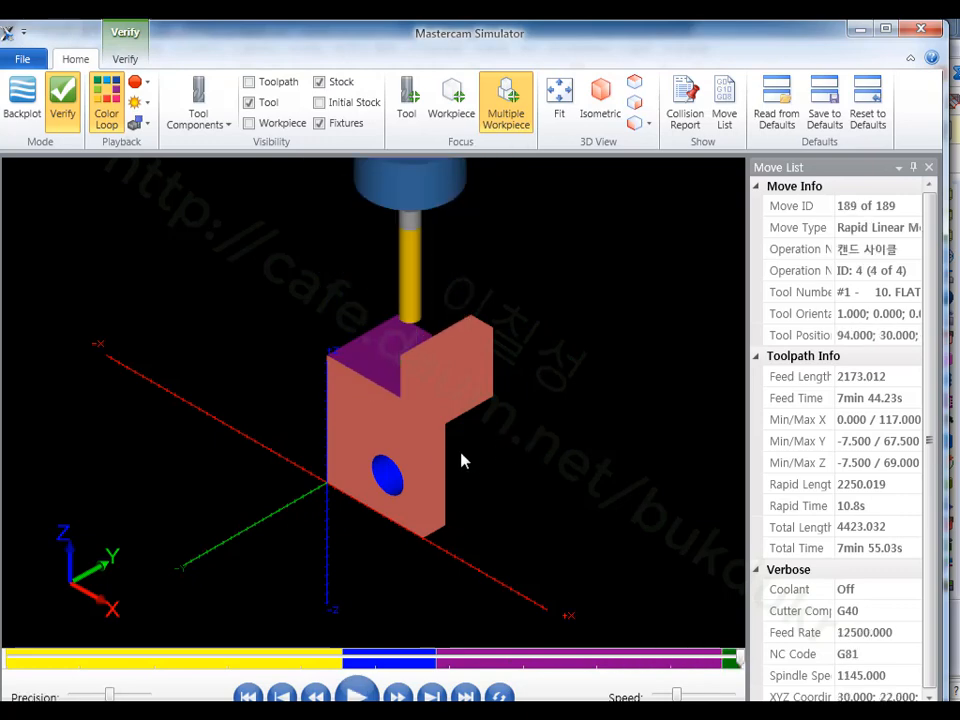
pyautogui.moveTo(435, 452); pyautogui.dragTo(432, 480, button='middle')
pyautogui.press('alt')
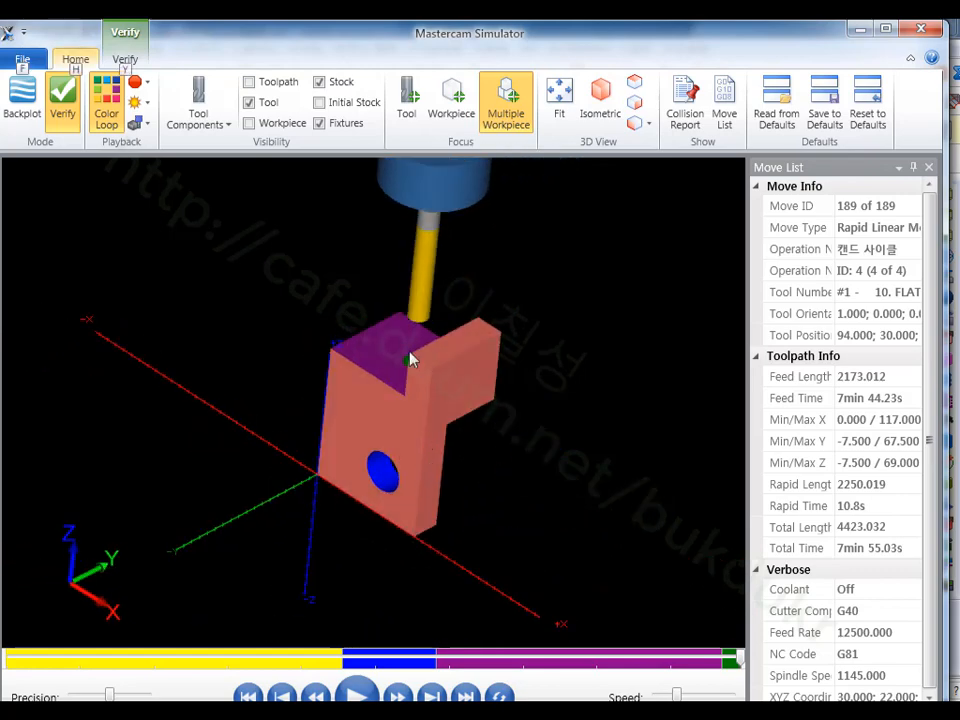
pyautogui.scroll(2, 411, 360)
pyautogui.click(921, 28)
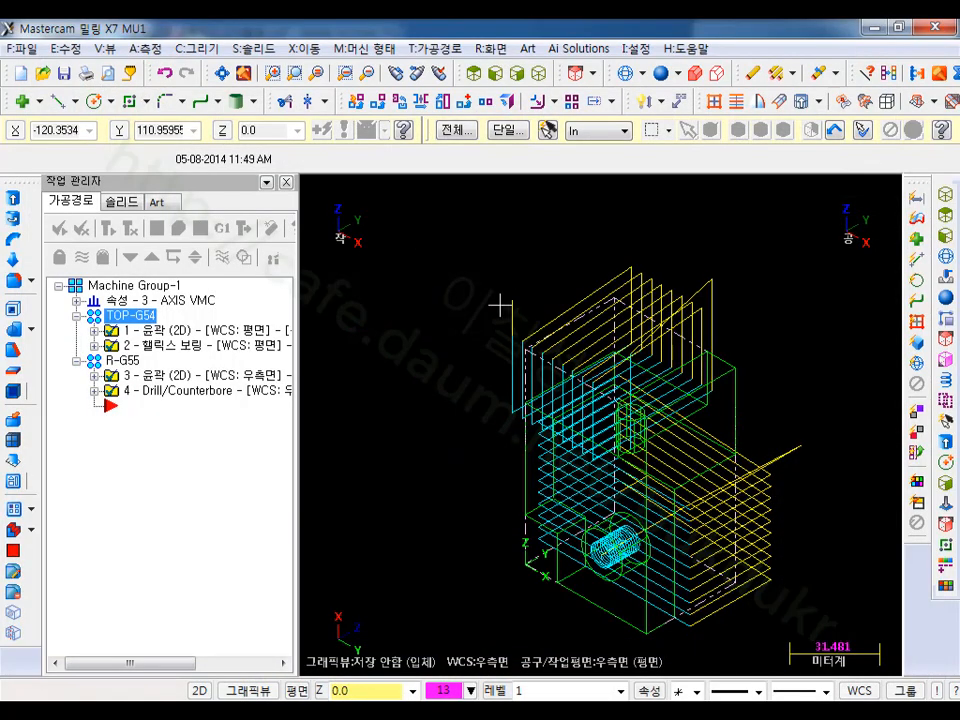
# Step: Renumber the TOP-G54 group's work offsets with starting number 0 and increment 0, overwriting the offsets already assigned to its operations
pyautogui.click(122, 360)
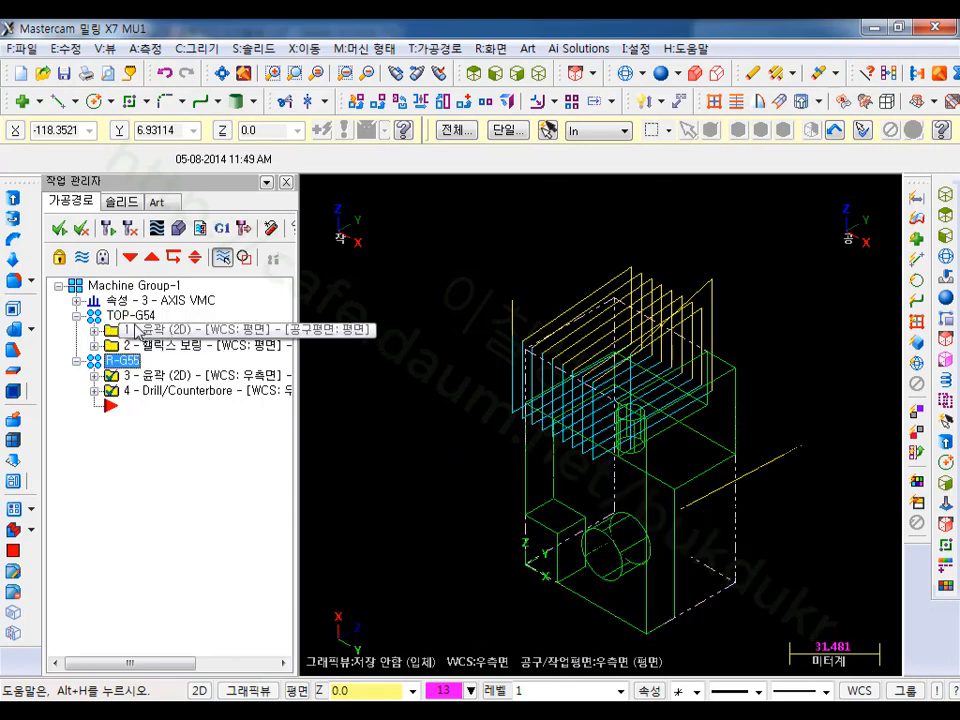
pyautogui.click(147, 318)
pyautogui.rightClick(147, 320)
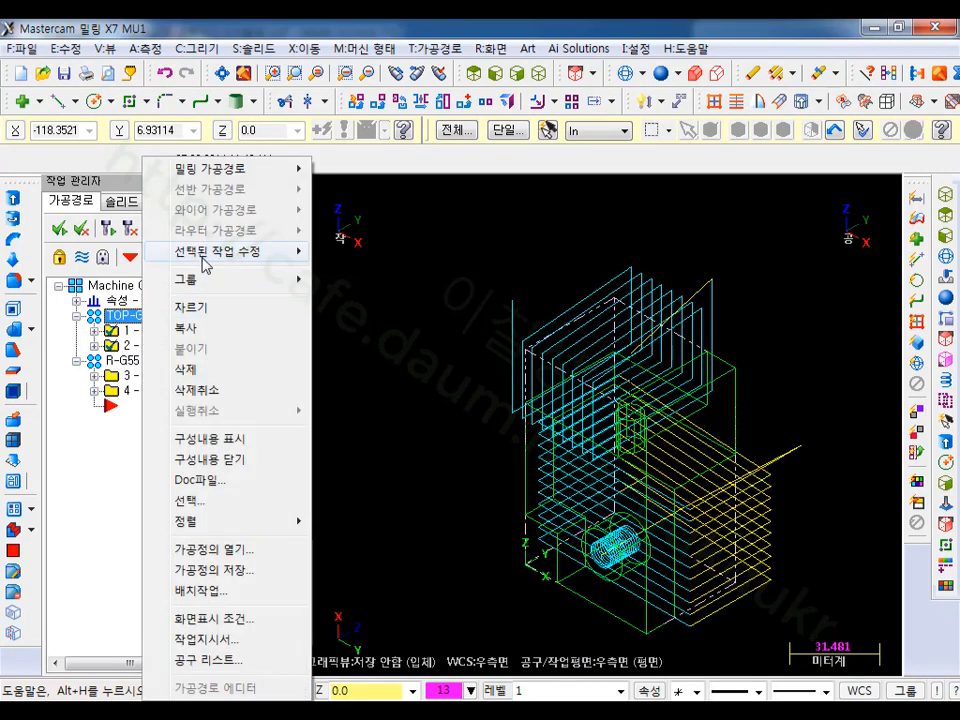
pyautogui.moveTo(208, 256)
pyautogui.click(371, 342)
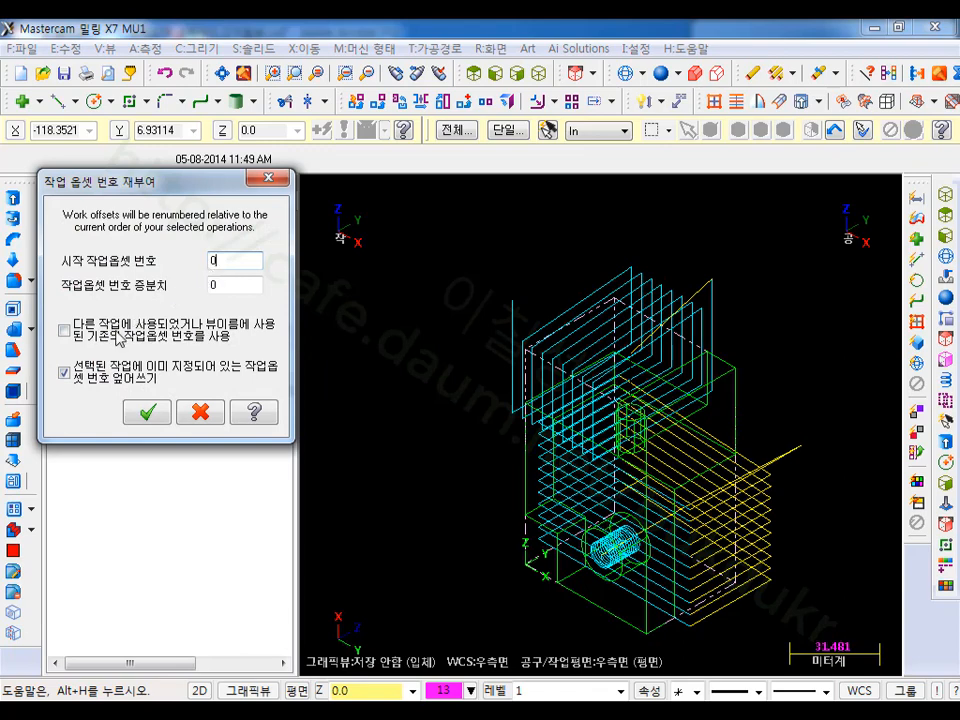
pyautogui.click(137, 412)
# Step: Start renumbering the work offsets of the R-G55 group's operations
pyautogui.click(120, 361)
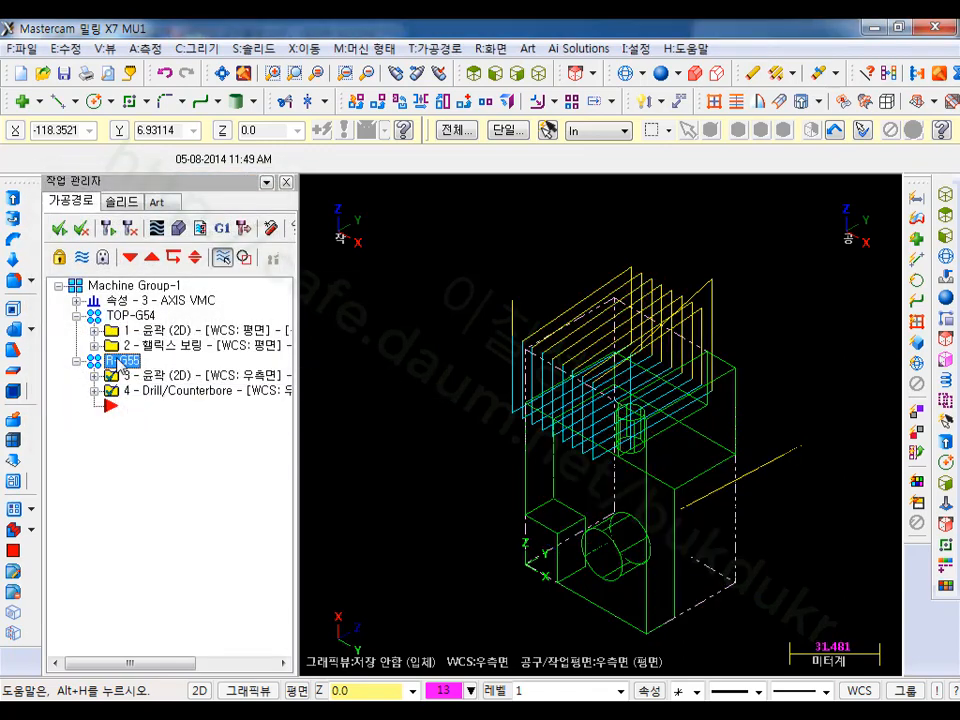
pyautogui.rightClick(120, 362)
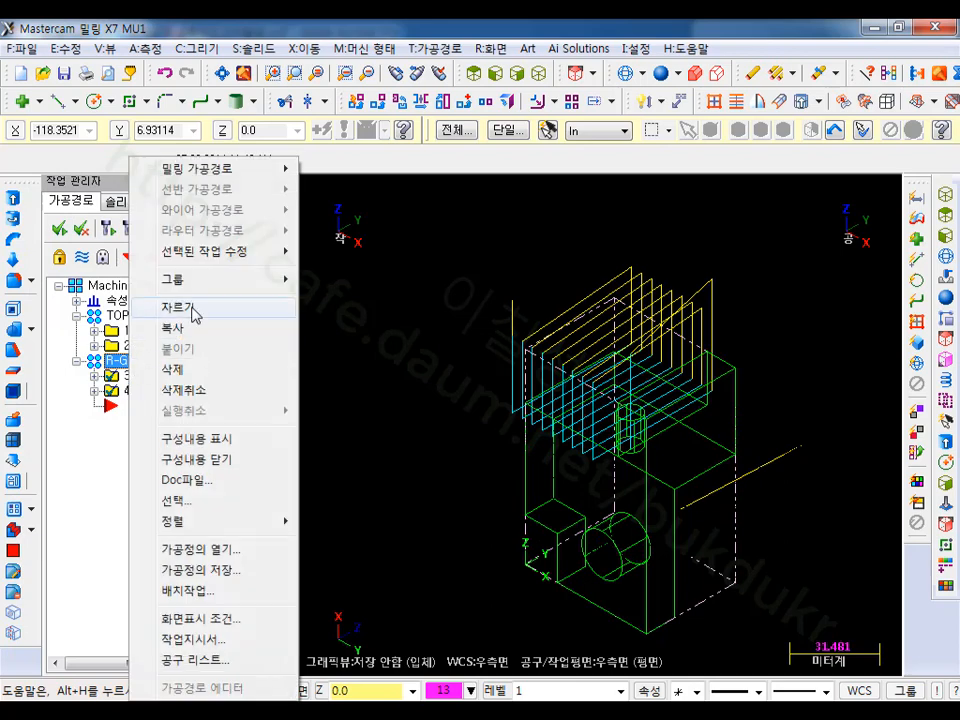
# Step: Renumber the work offsets of the R-G55 group's operations, starting at 1 with an increment of 0 and overwriting assigned offsets
pyautogui.moveTo(236, 253)
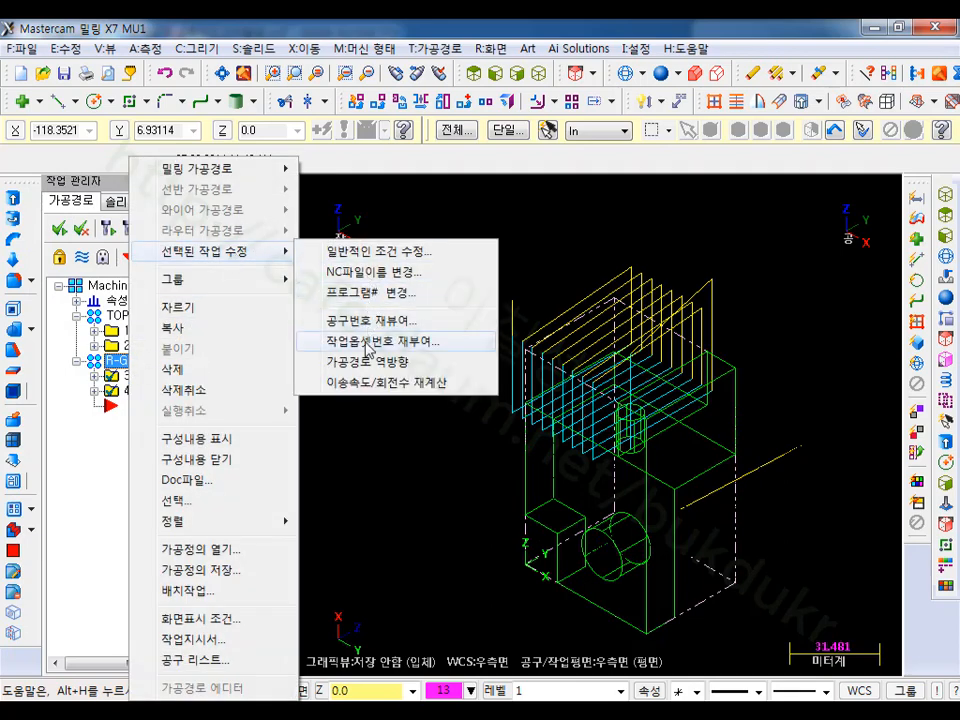
pyautogui.click(355, 339)
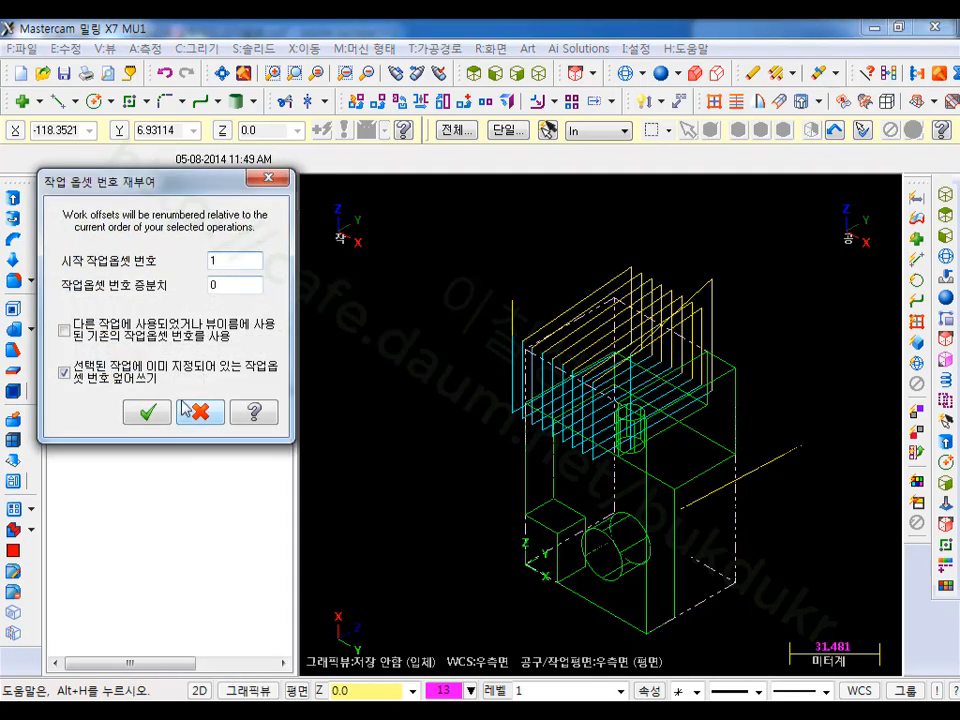
pyautogui.click(148, 412)
pyautogui.click(95, 330)
pyautogui.click(95, 330)
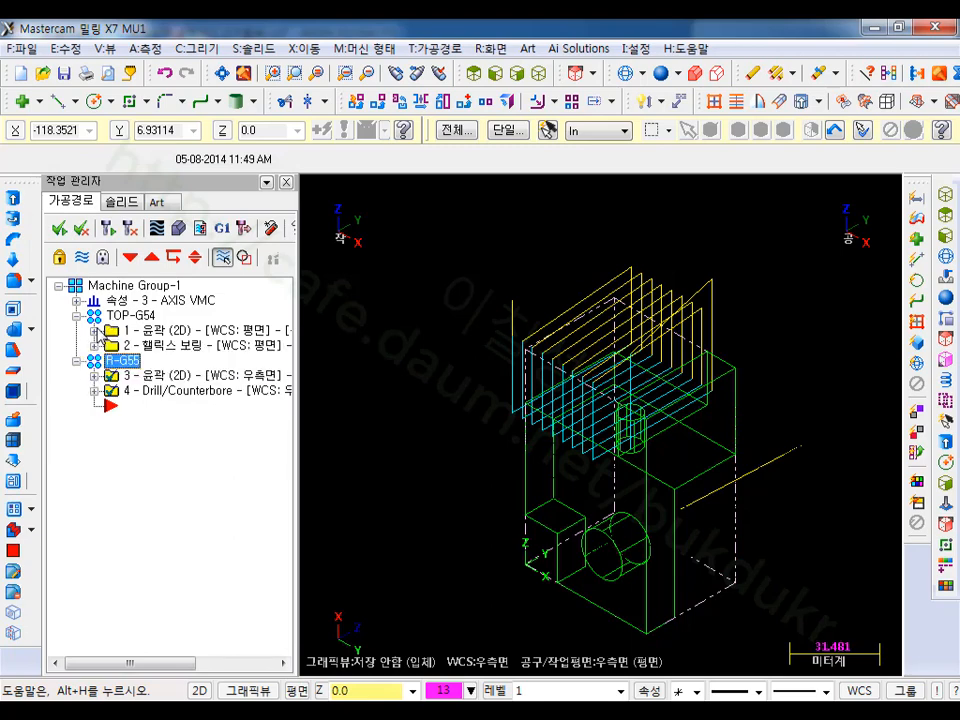
pyautogui.click(95, 375)
pyautogui.click(95, 375)
# Step: Hide the toolpaths of the selected R-G55 operations in the graphics area
pyautogui.moveTo(446, 326); pyautogui.dragTo(729, 489, button='middle')
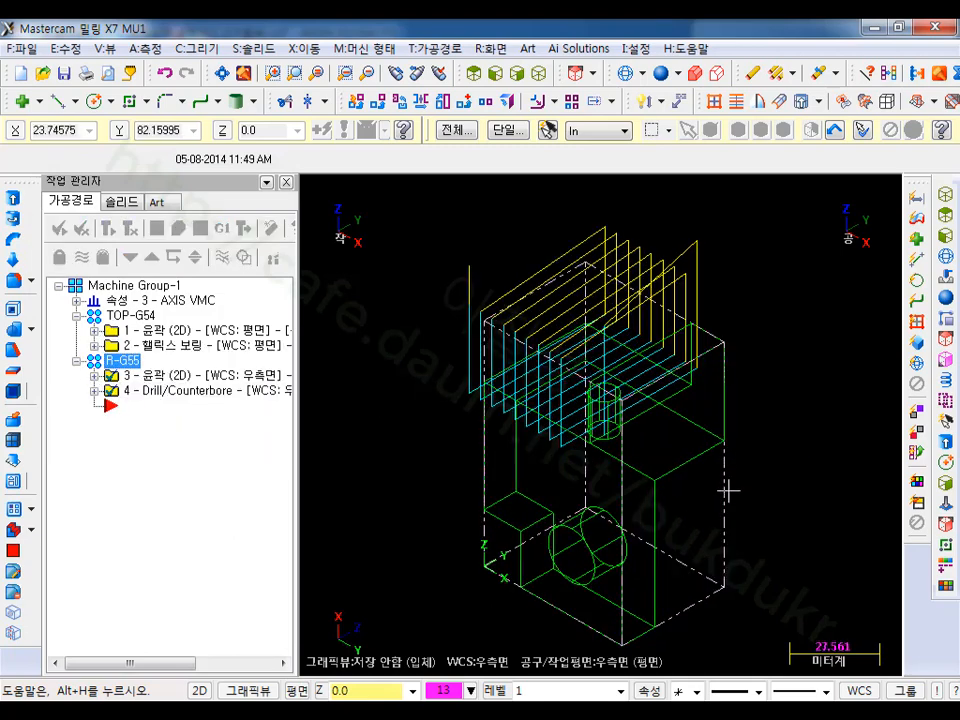
pyautogui.click(80, 258)
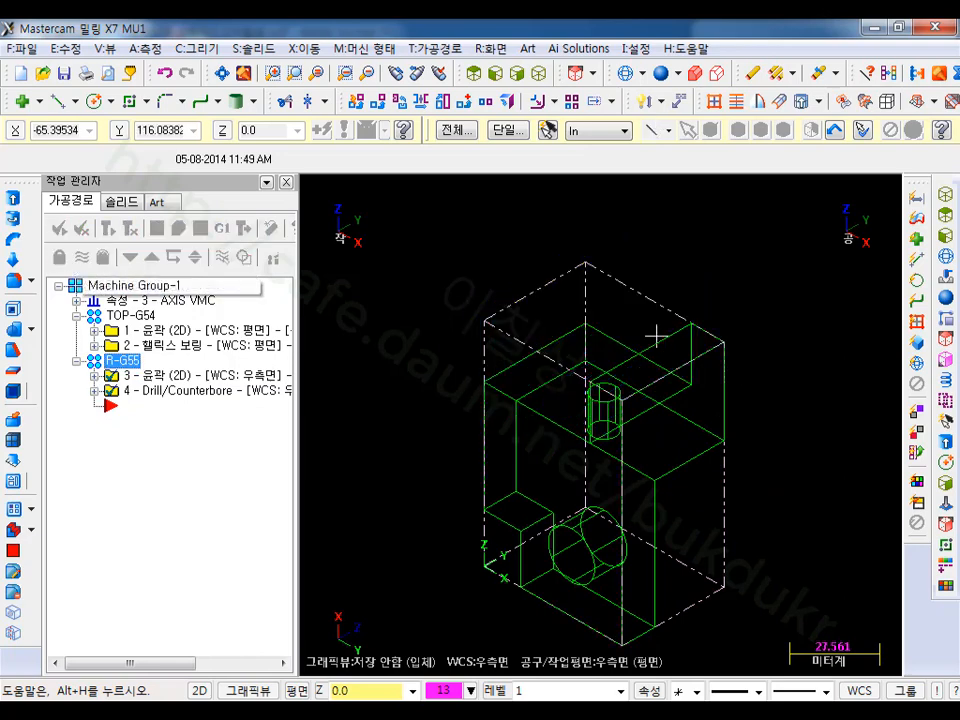
pyautogui.moveTo(649, 332); pyautogui.dragTo(754, 444, button='middle')
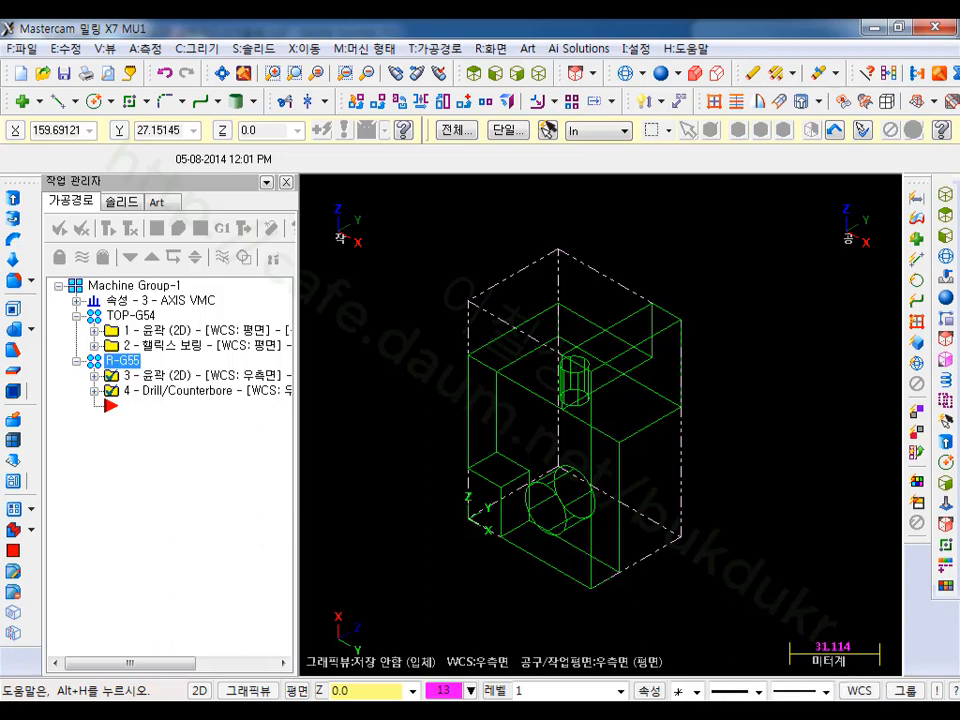
# Step: Set the WCS to Top and set the tool and construction planes to the WCS Top plane
pyautogui.click(859, 690)
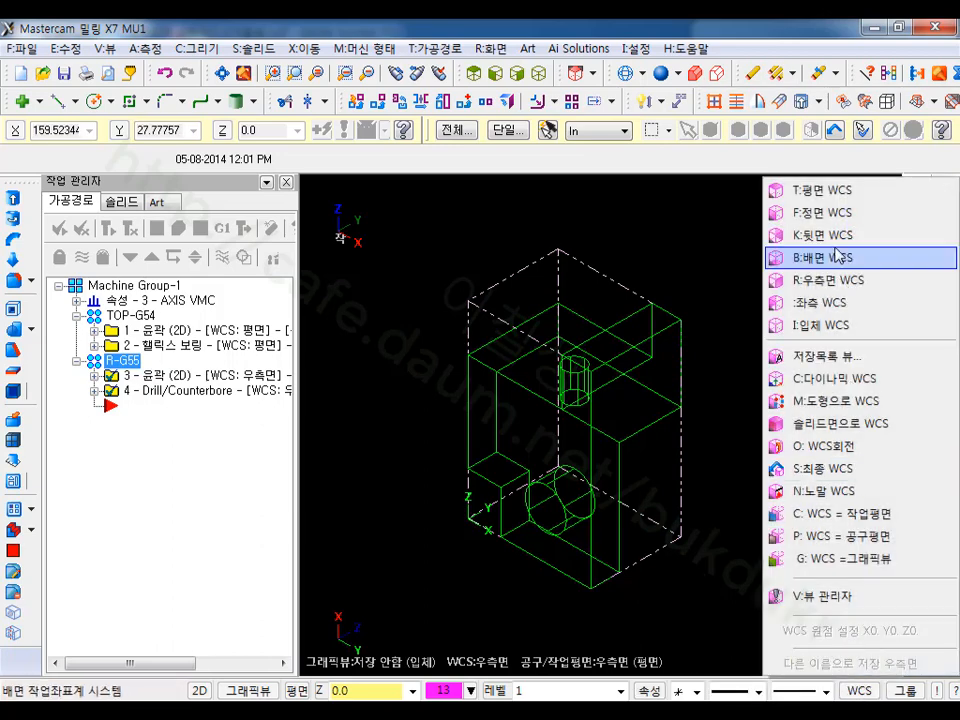
pyautogui.click(826, 199)
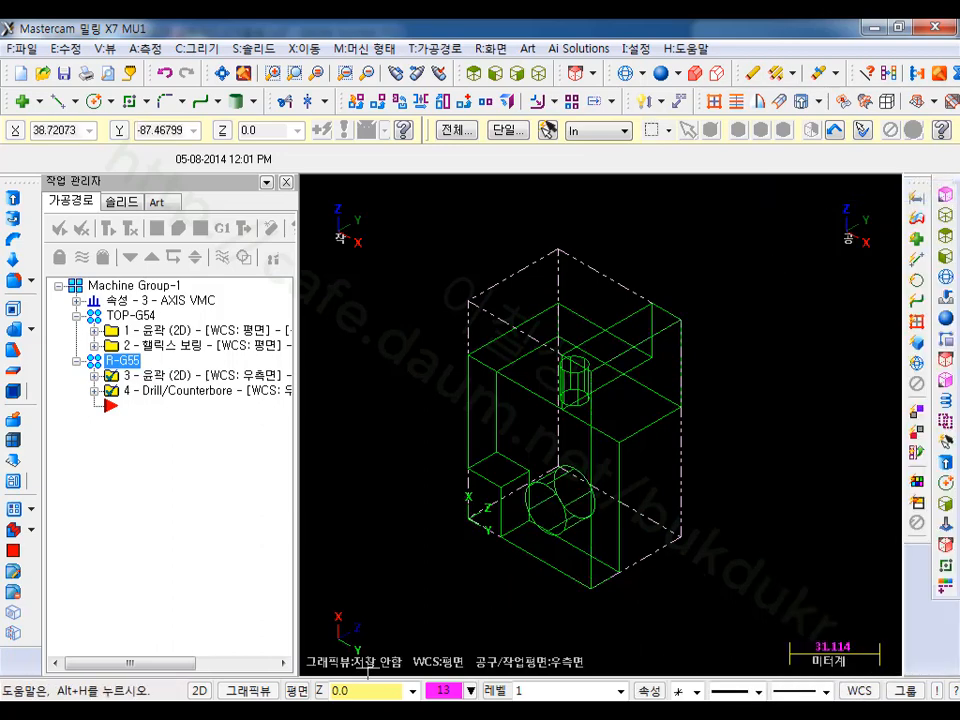
pyautogui.click(295, 690)
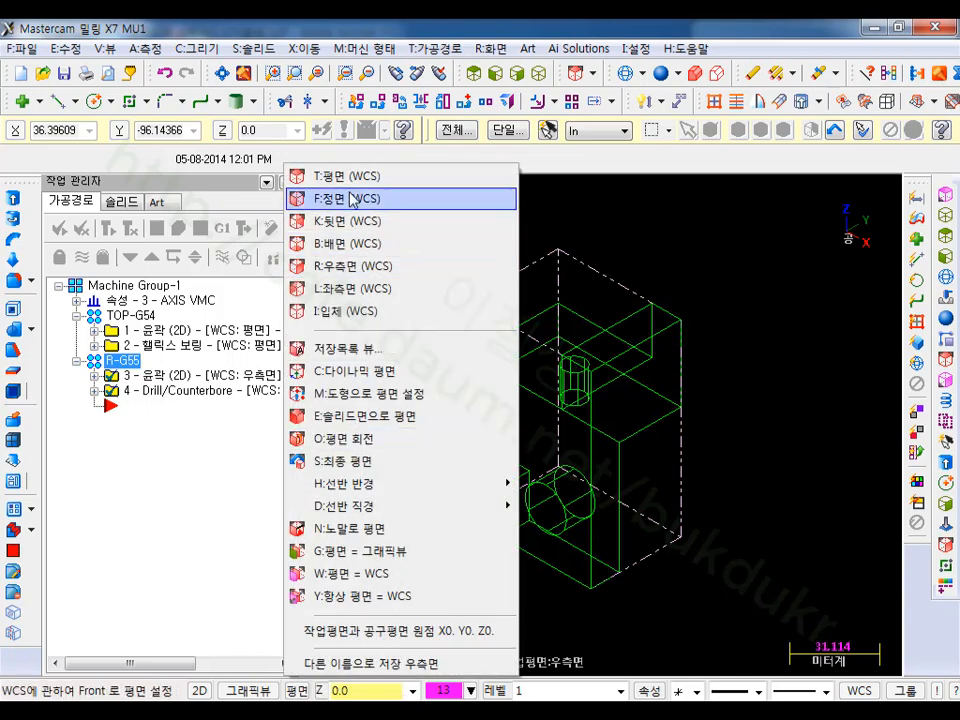
pyautogui.click(322, 176)
# Step: Display the part in isometric view with shading
pyautogui.click(538, 73)
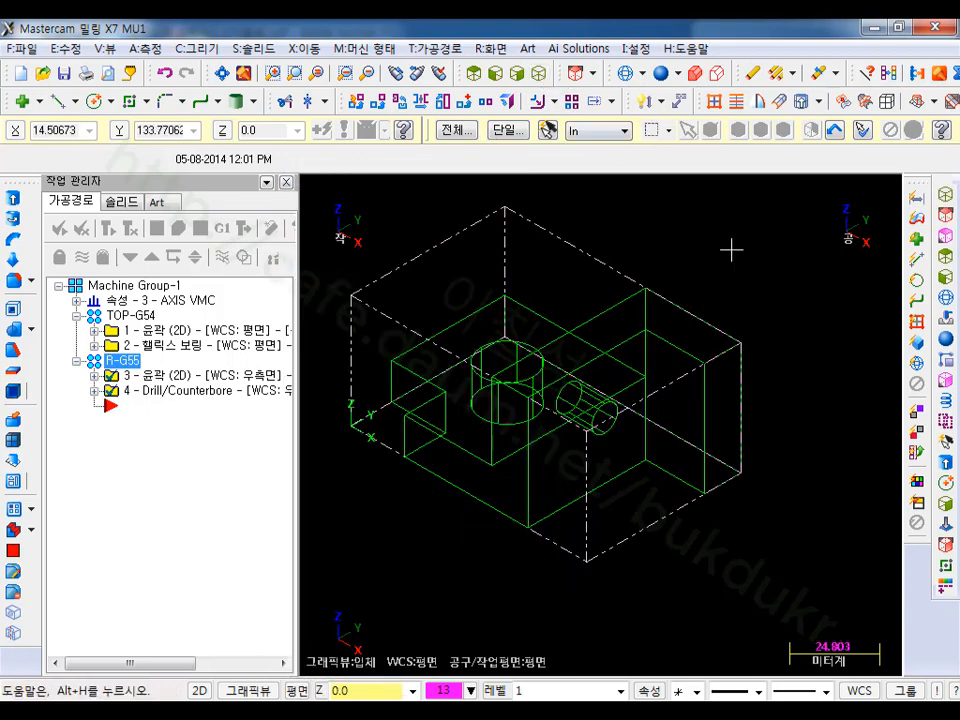
pyautogui.scroll(-1, 733, 249)
pyautogui.click(662, 74)
pyautogui.scroll(1, 665, 234)
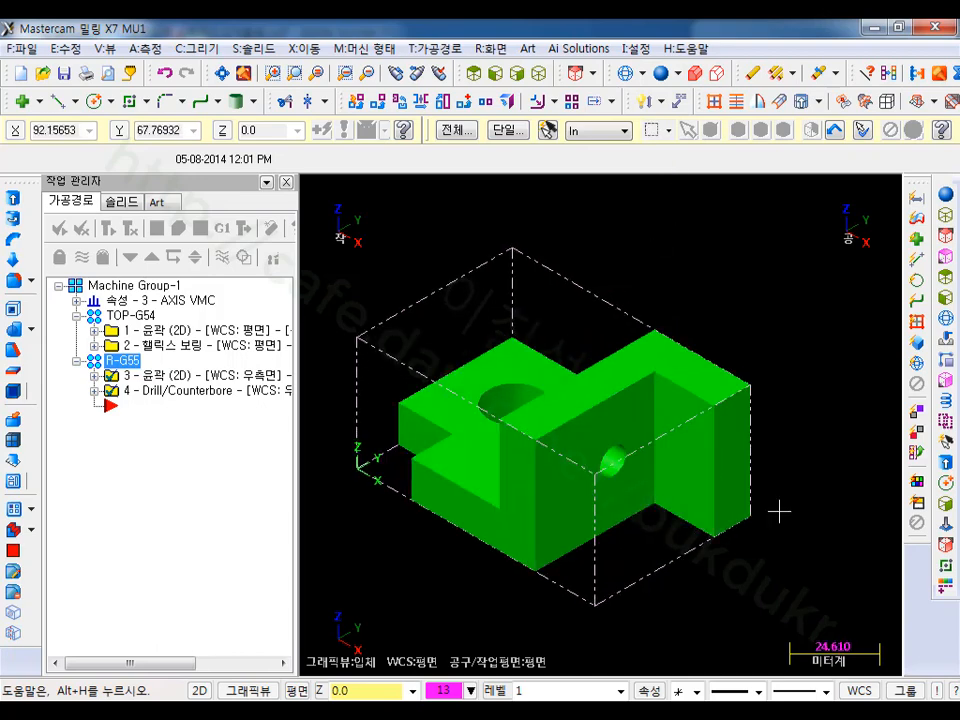
# Step: Set the WCS to the Front view
pyautogui.click(859, 690)
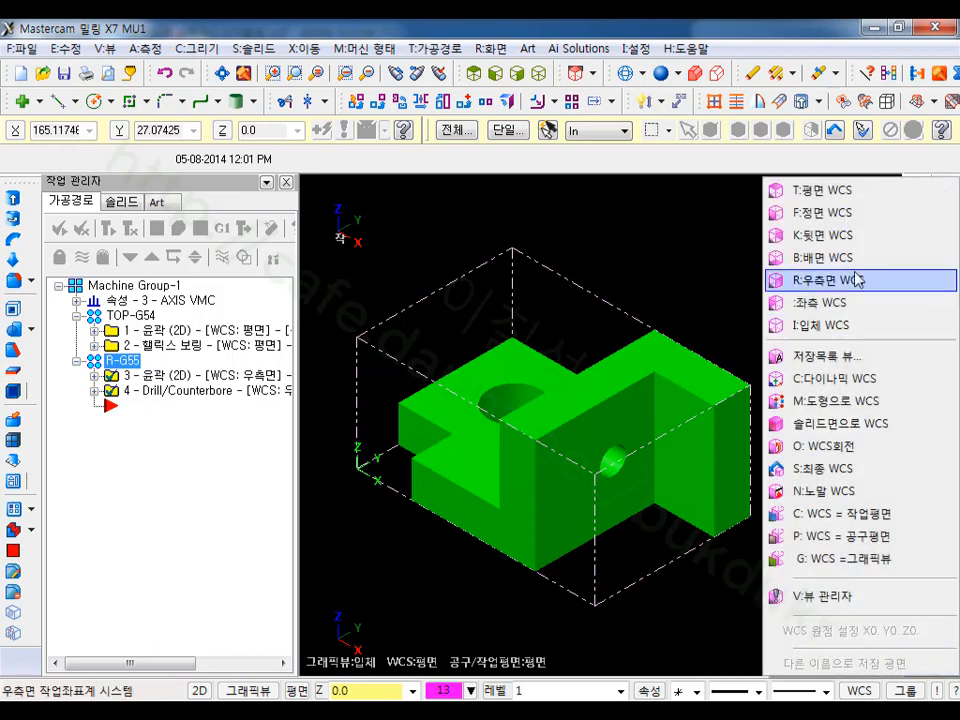
pyautogui.click(825, 212)
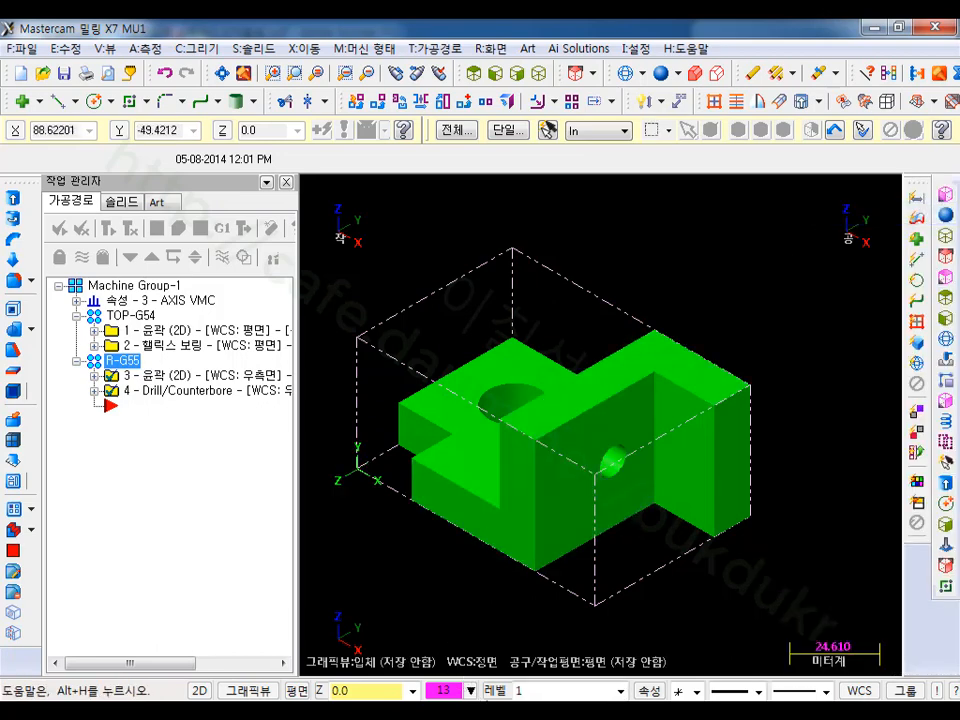
pyautogui.click(298, 690)
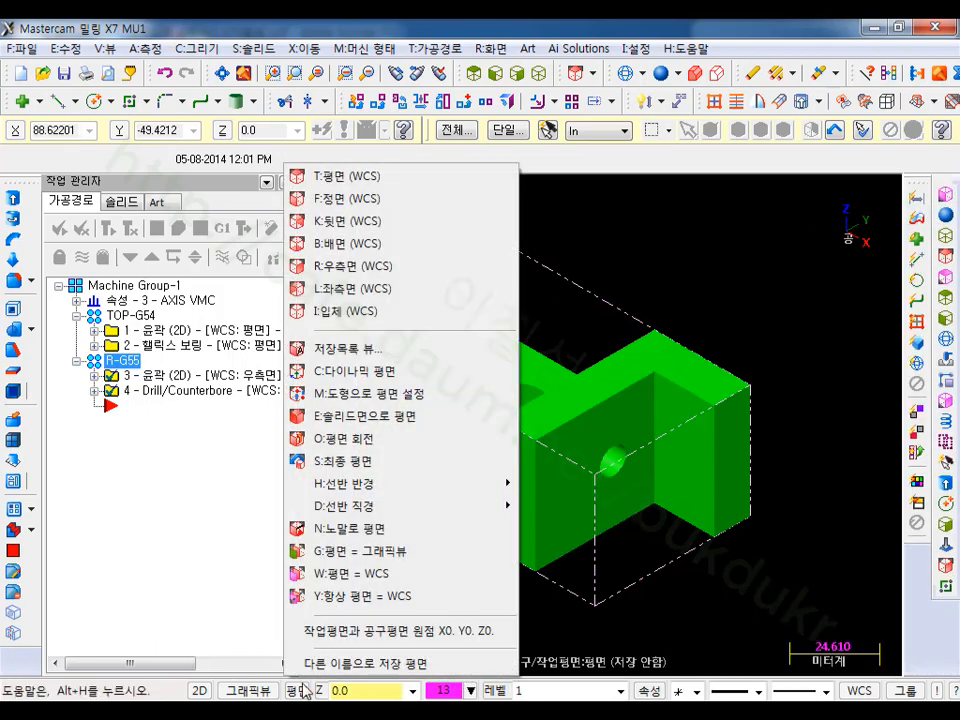
pyautogui.click(378, 197)
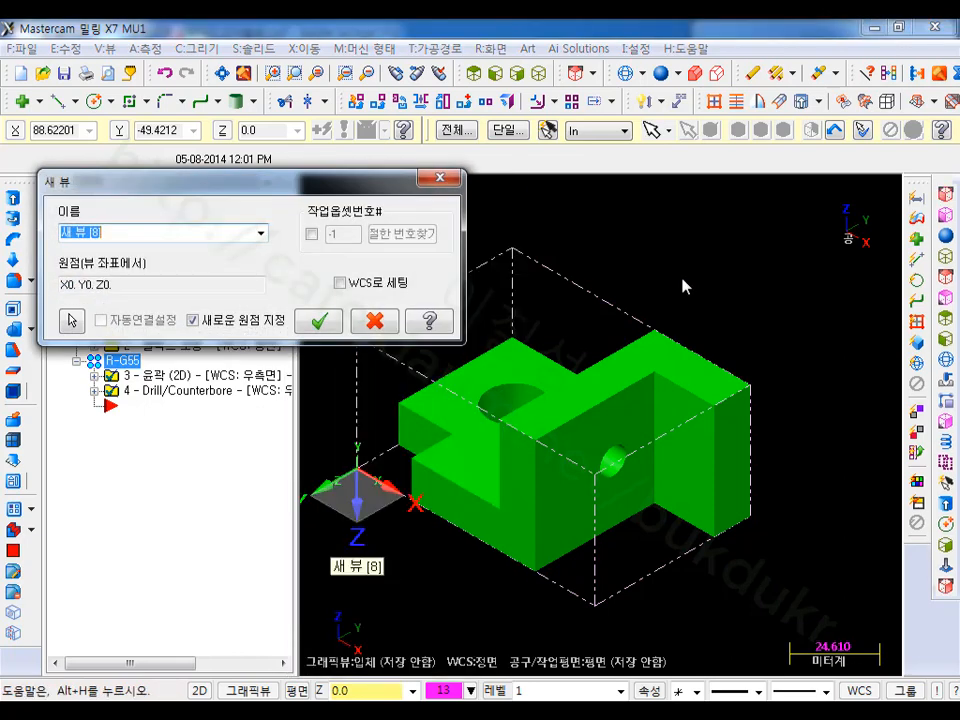
pyautogui.click(375, 321)
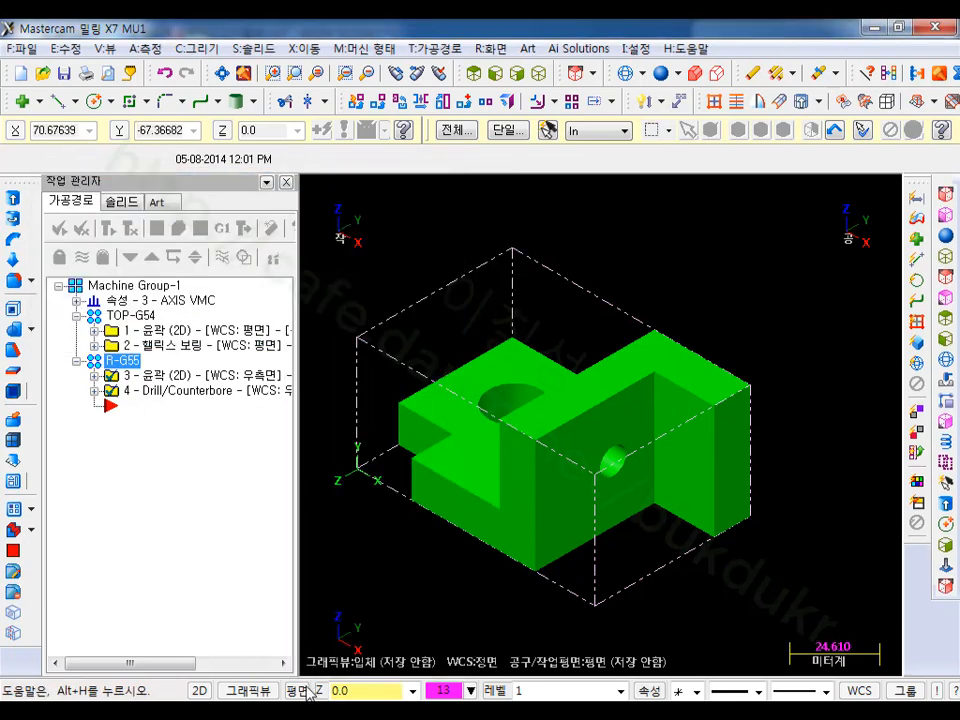
# Step: Set the tool and construction planes to Top relative to the Front WCS, and show the model in wireframe
pyautogui.click(298, 690)
pyautogui.click(345, 174)
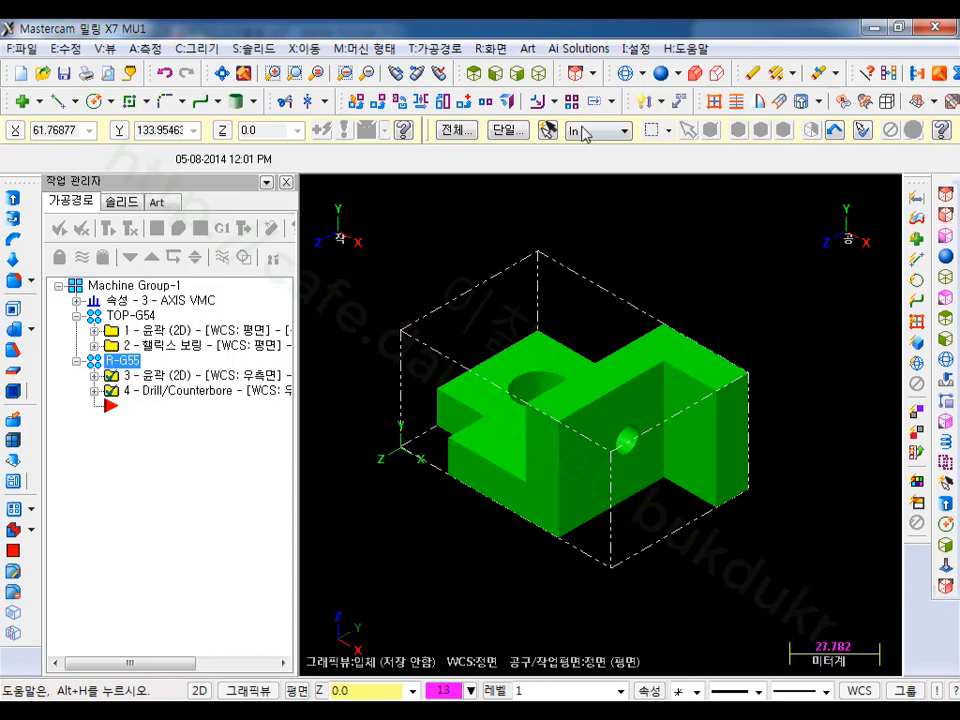
pyautogui.click(626, 73)
pyautogui.scroll(1, 380, 381)
pyautogui.scroll(2, 380, 381)
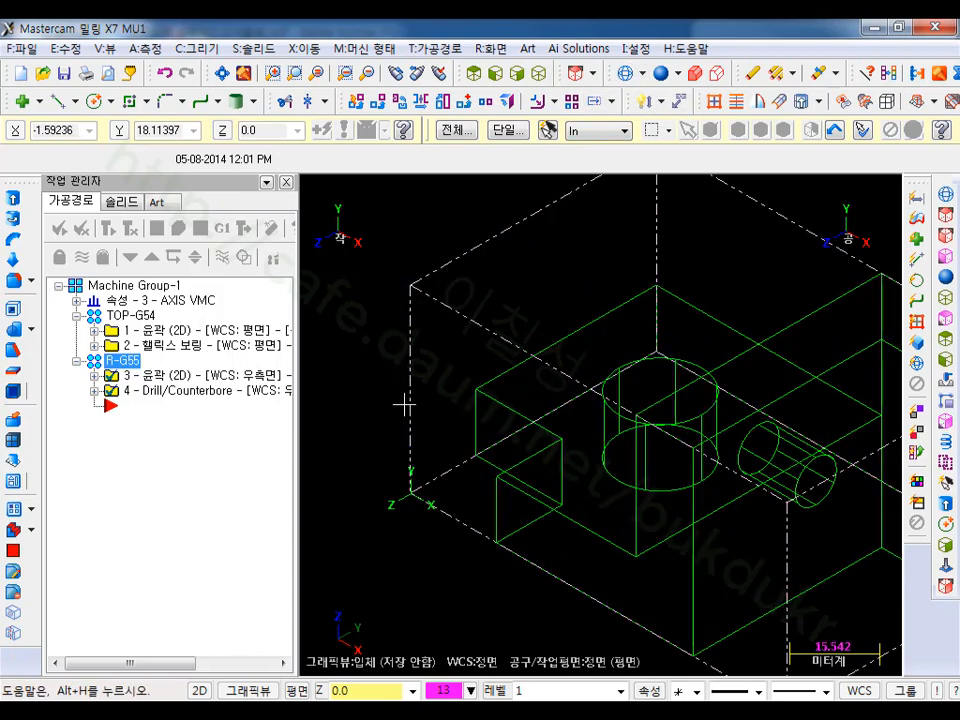
# Step: Create a 2D contour toolpath chained on the vertical inner edge of the corner notch, using the 10 mm flat endmill
pyautogui.click(448, 49)
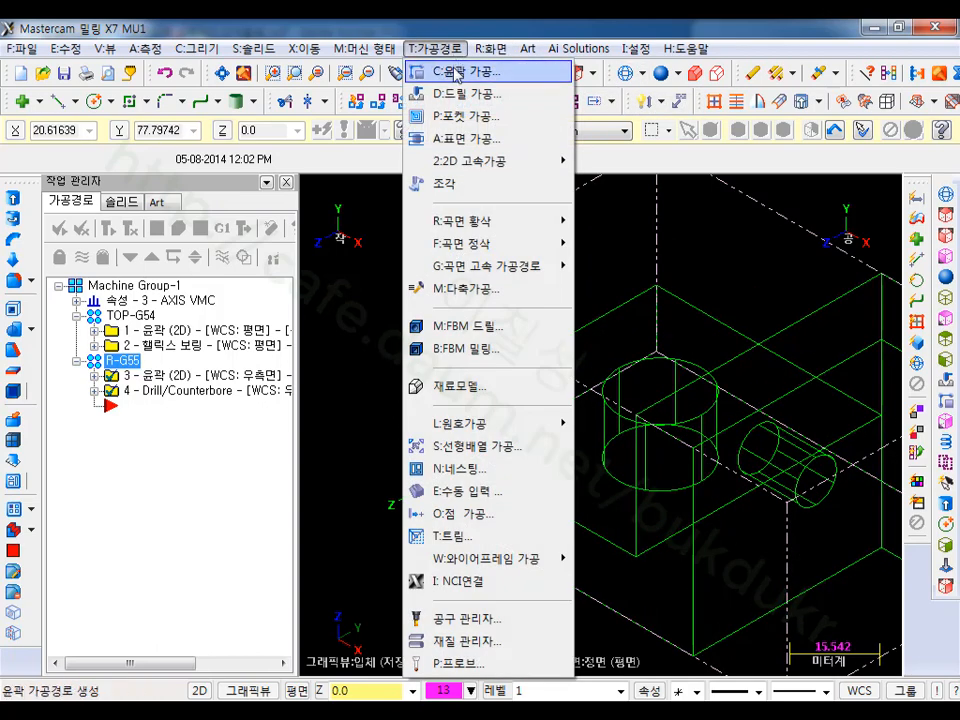
pyautogui.click(458, 72)
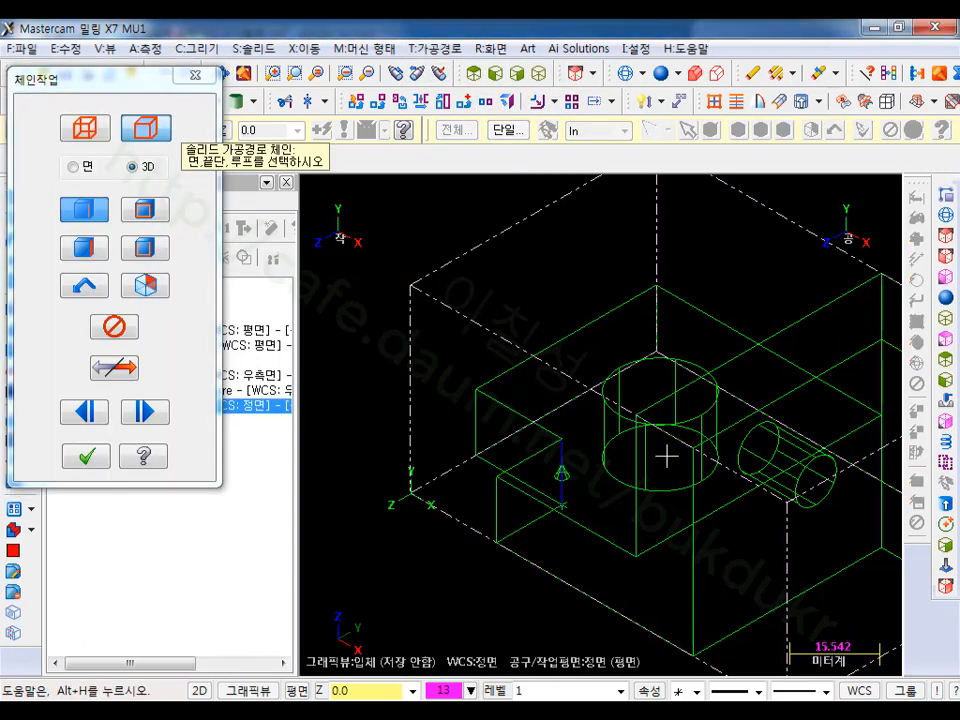
pyautogui.click(87, 456)
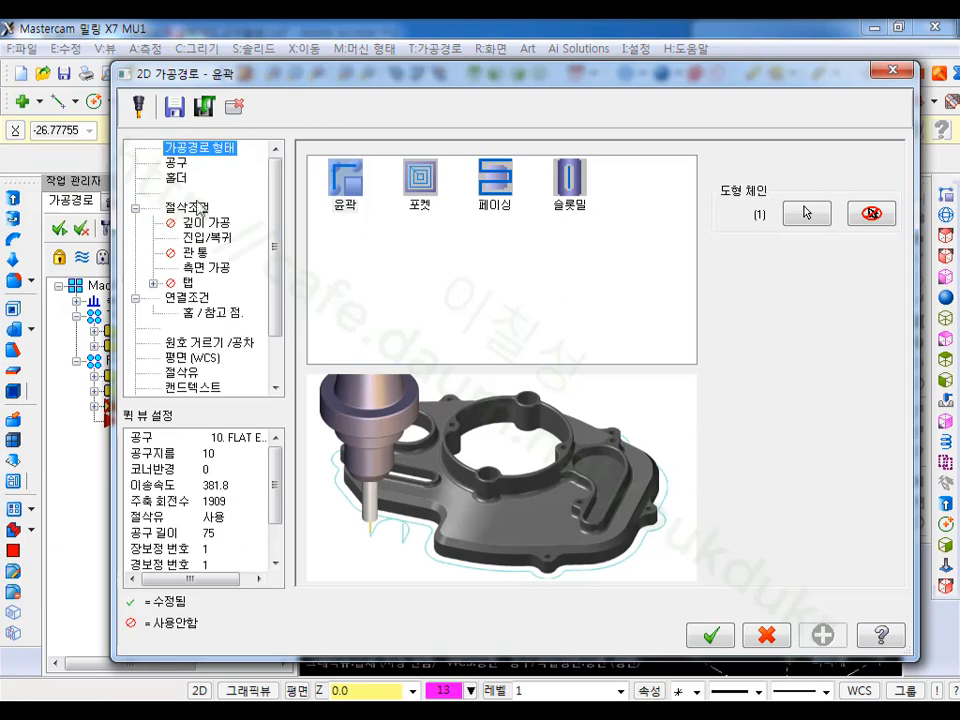
pyautogui.click(178, 163)
pyautogui.click(335, 201)
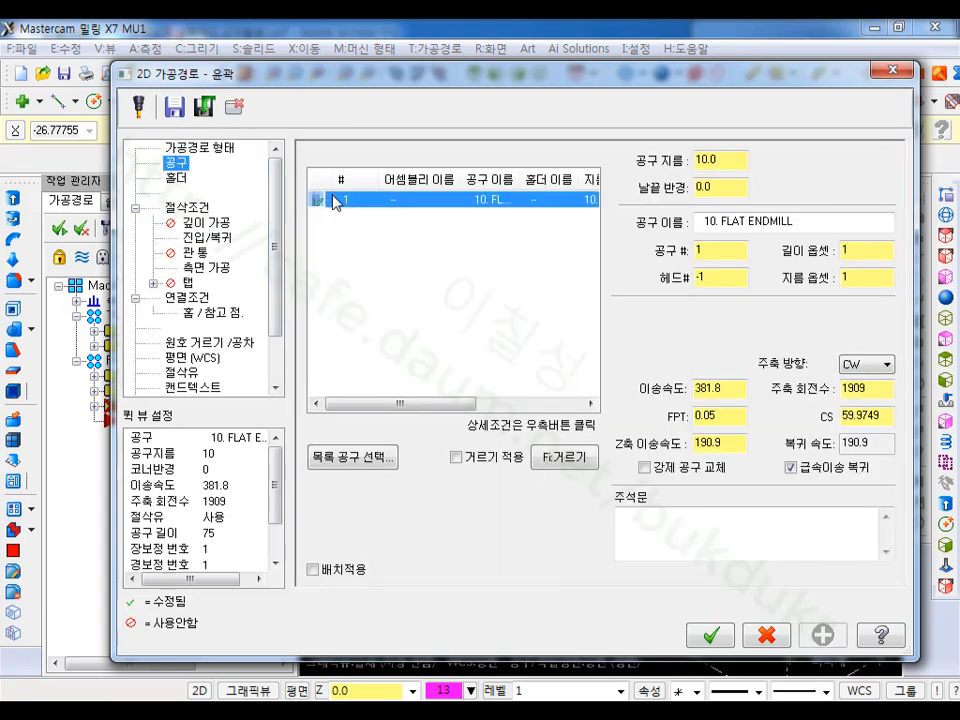
# Step: Measure the notch between two points, and set the contour's multi passes to 3 roughing cuts with a spacing of 5
pyautogui.click(190, 207)
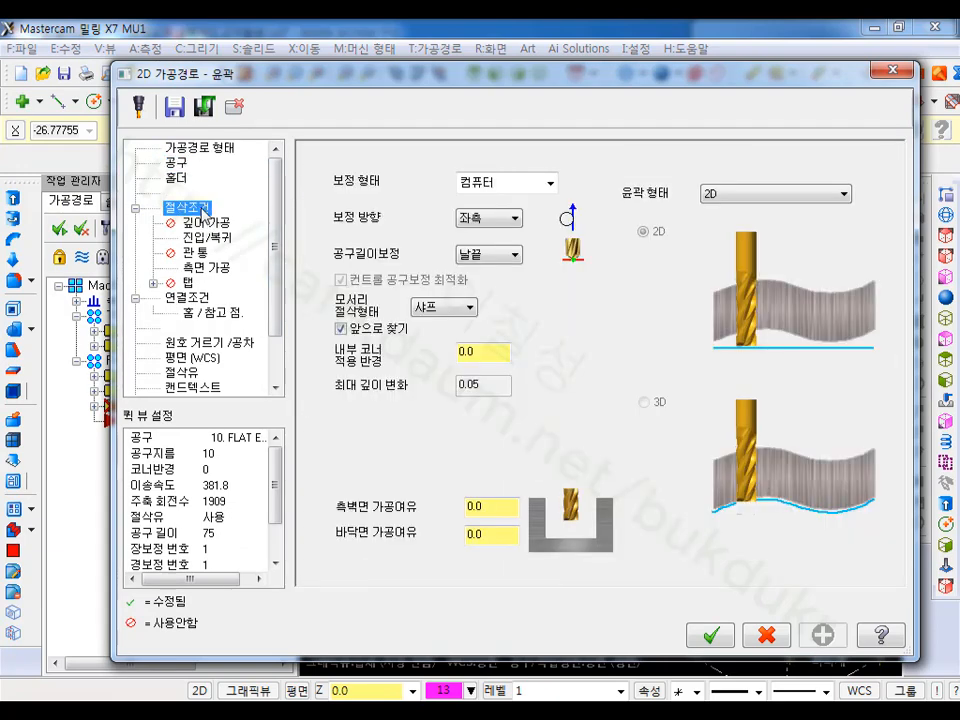
pyautogui.click(206, 268)
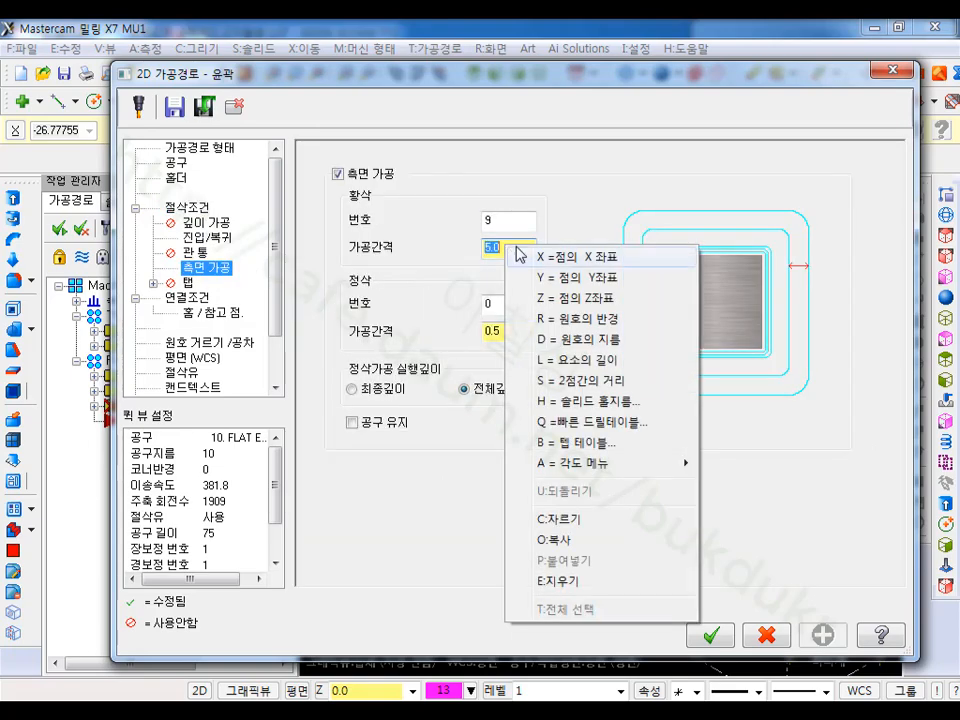
pyautogui.click(563, 381)
pyautogui.click(566, 405)
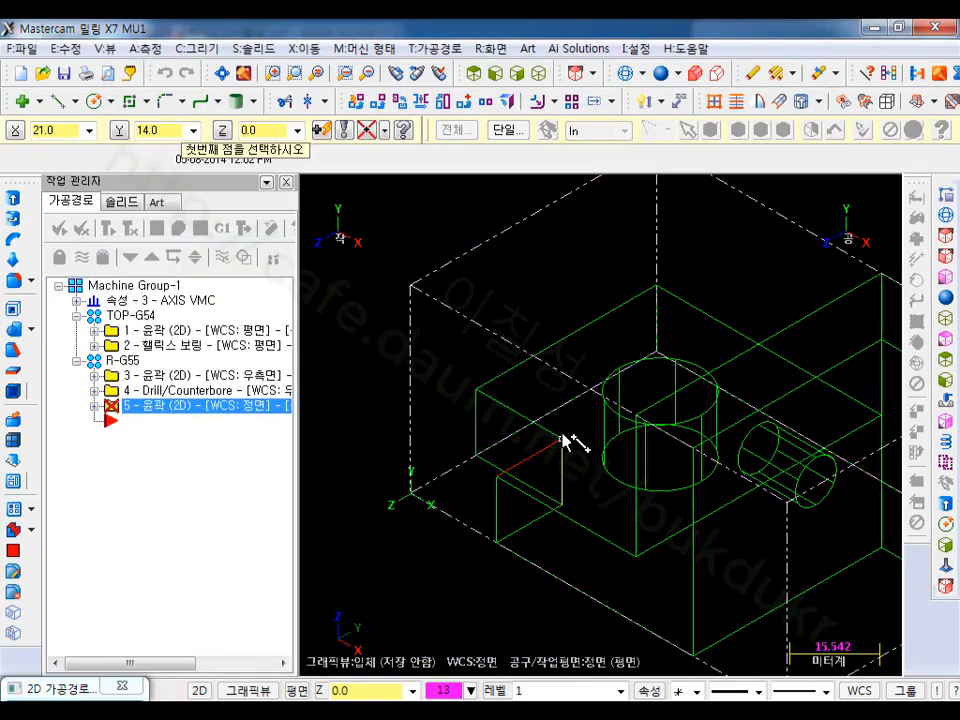
pyautogui.click(566, 514)
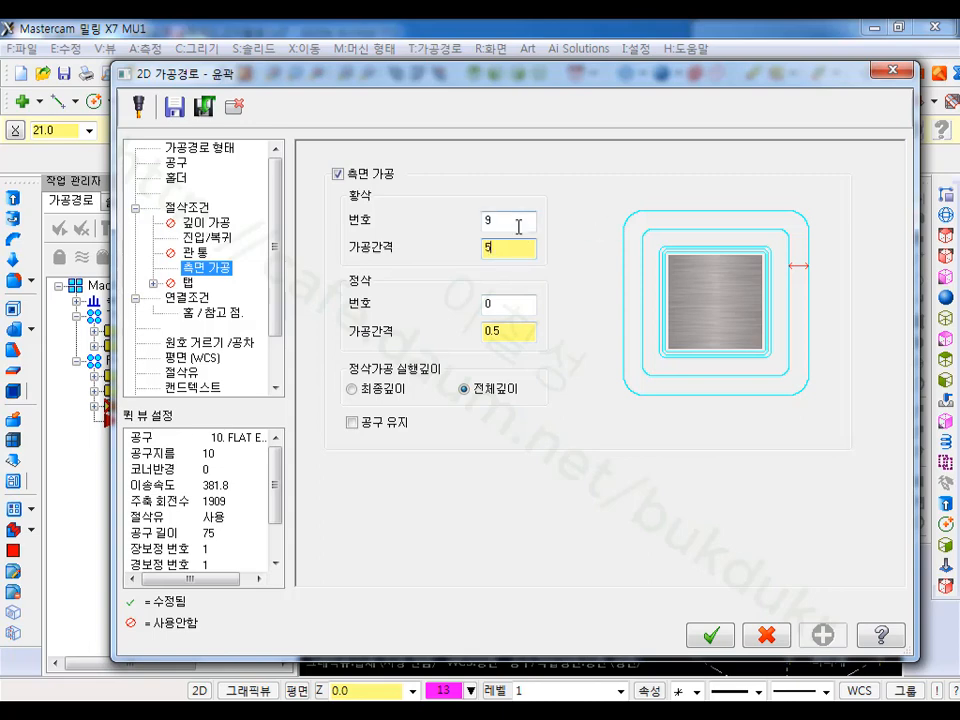
pyautogui.moveTo(518, 226); pyautogui.dragTo(419, 242)
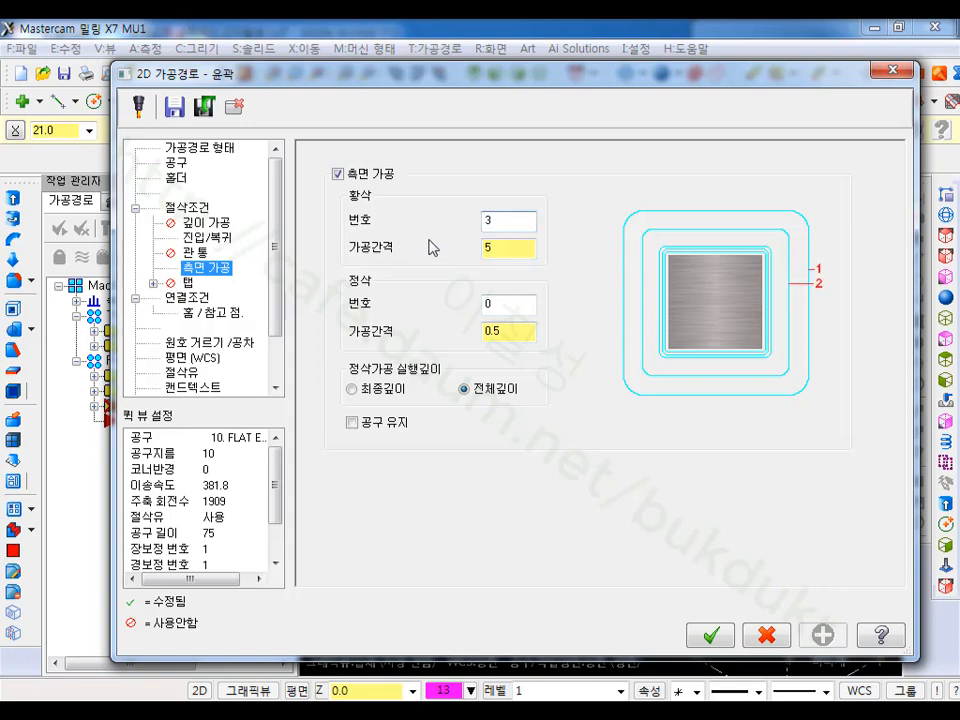
# Step: Pick the notch's outer lower corner as top of stock and its inner lower corner as depth, and generate the contour toolpath
pyautogui.click(188, 297)
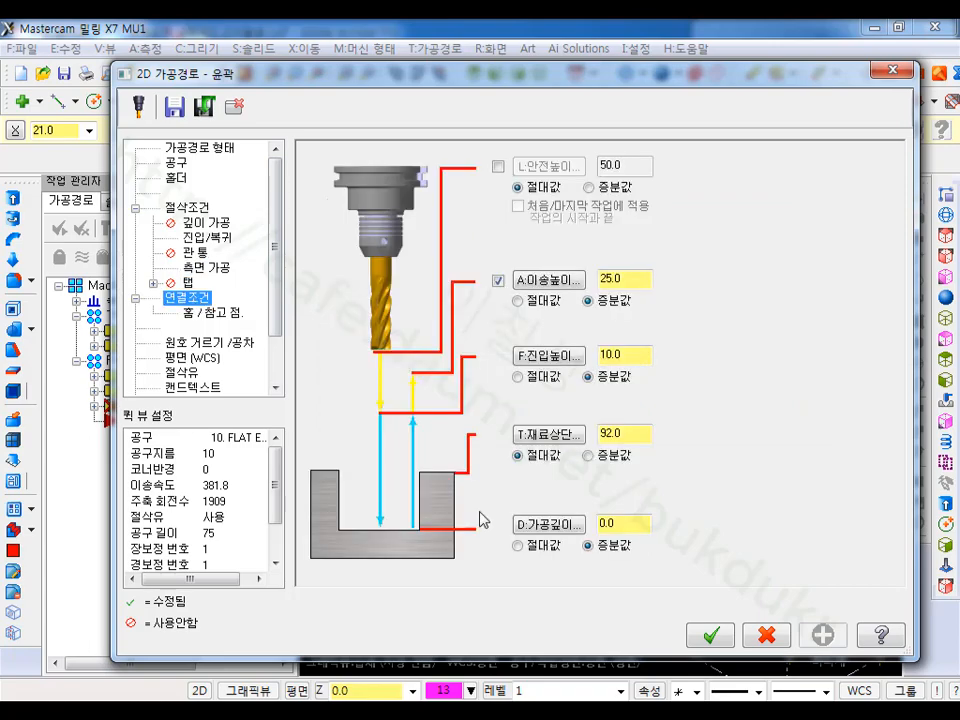
pyautogui.click(565, 437)
pyautogui.click(499, 545)
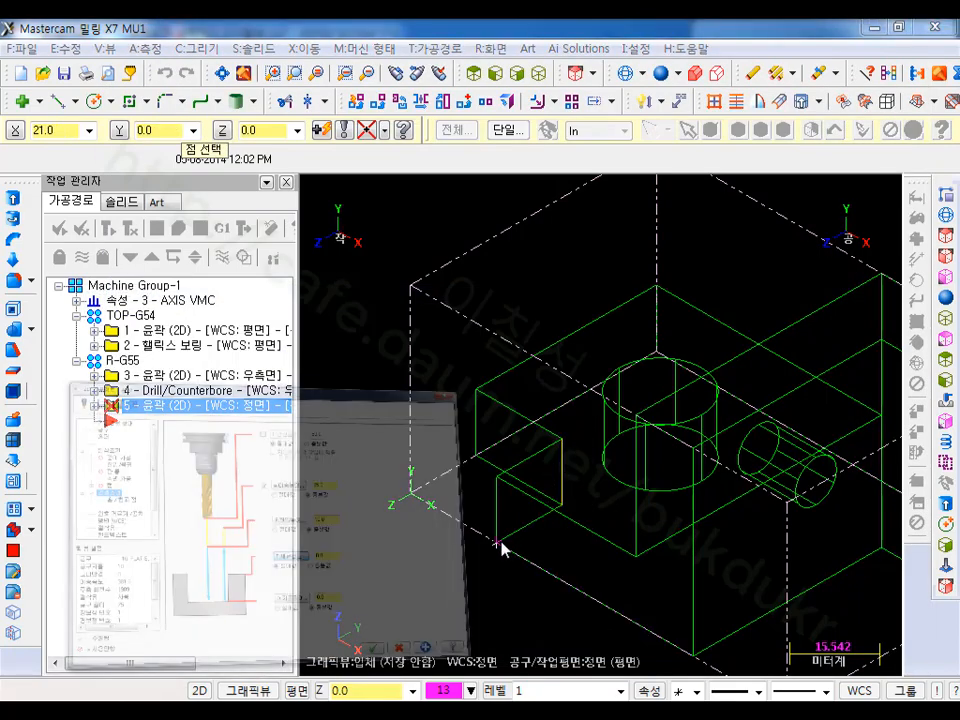
pyautogui.click(580, 520)
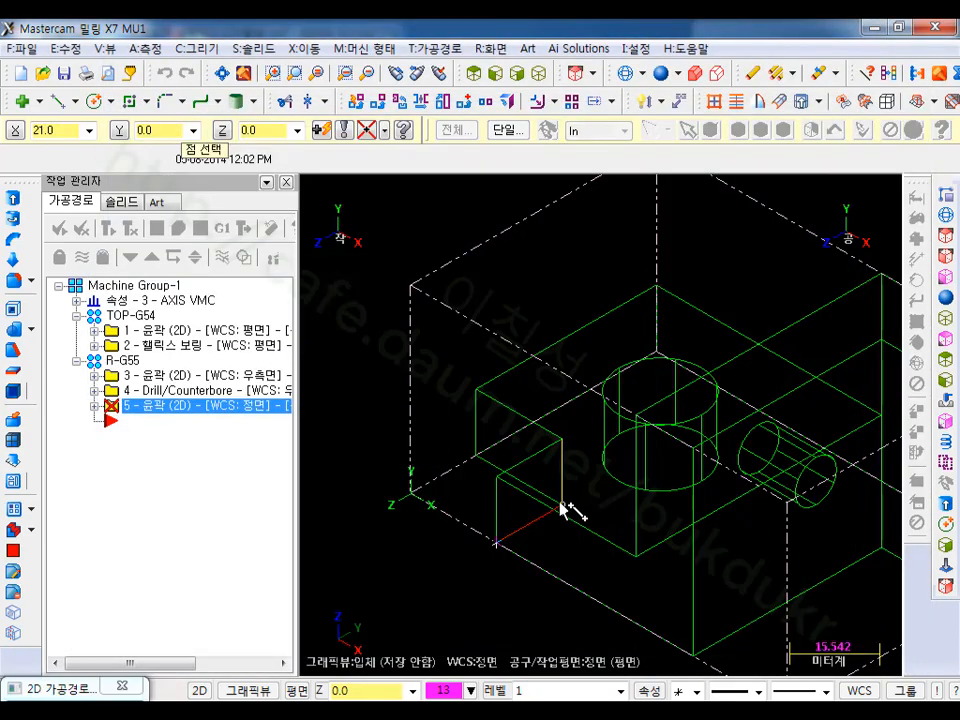
pyautogui.click(560, 503)
pyautogui.click(705, 634)
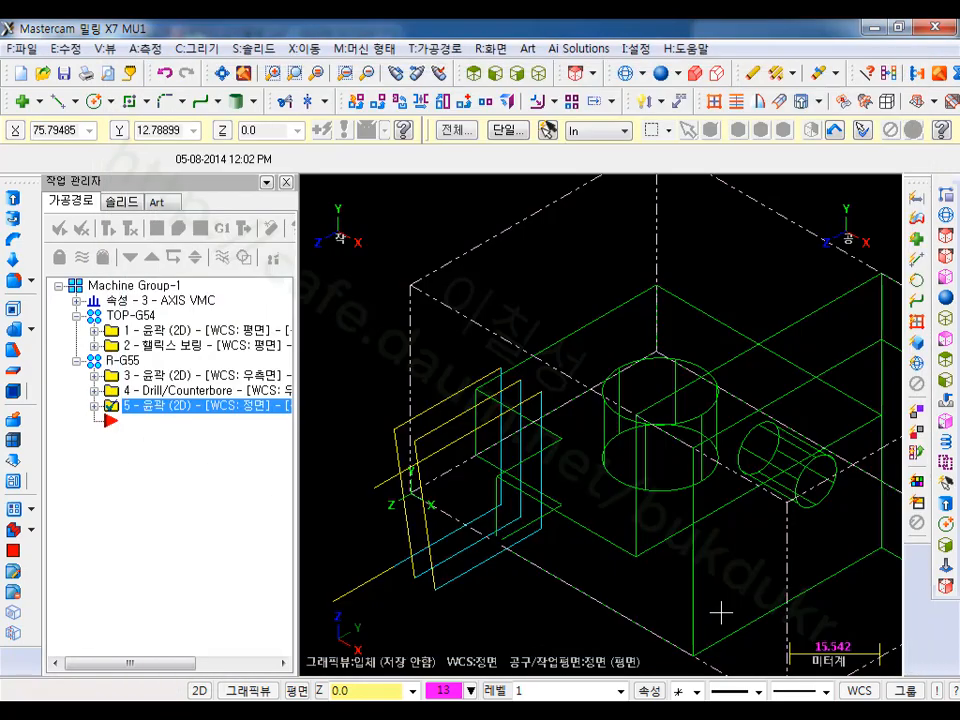
# Step: Copy the R-G55 toolpath group with its operations to a new group after it, and select the copied group
pyautogui.scroll(-1, 651, 261)
pyautogui.scroll(-1, 414, 341)
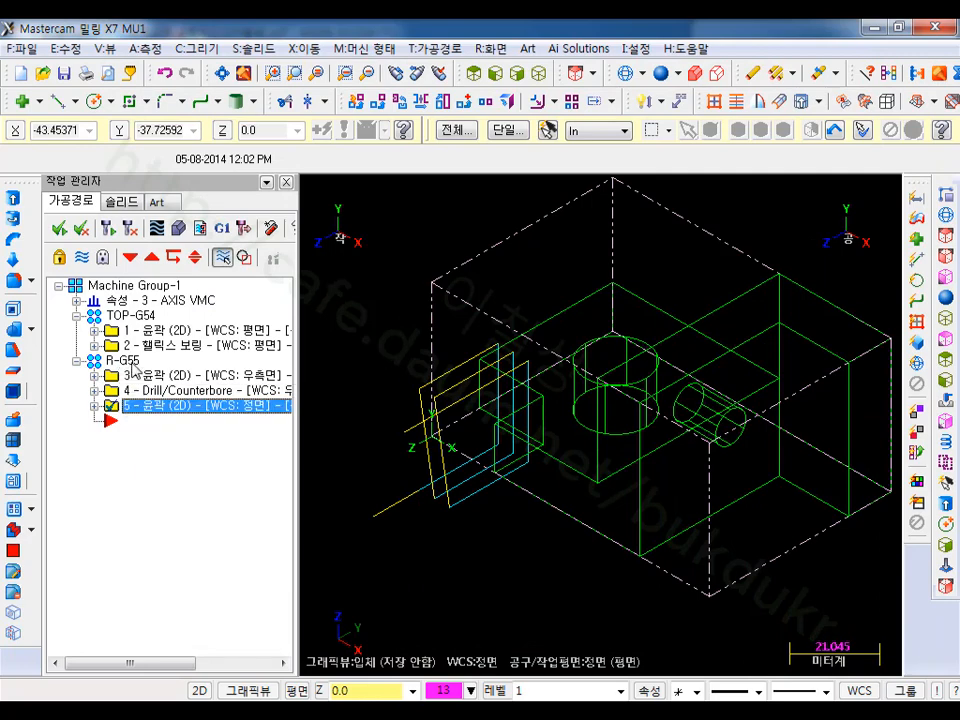
pyautogui.click(131, 363)
pyautogui.click(134, 408)
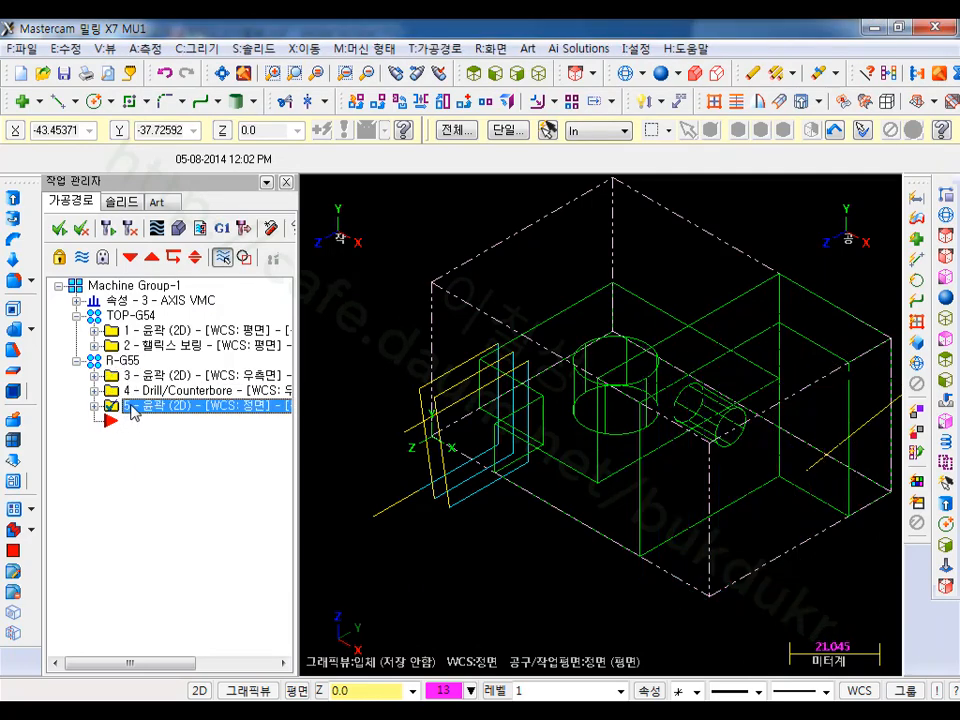
pyautogui.click(128, 364)
pyautogui.moveTo(126, 362); pyautogui.dragTo(136, 471, button='right')
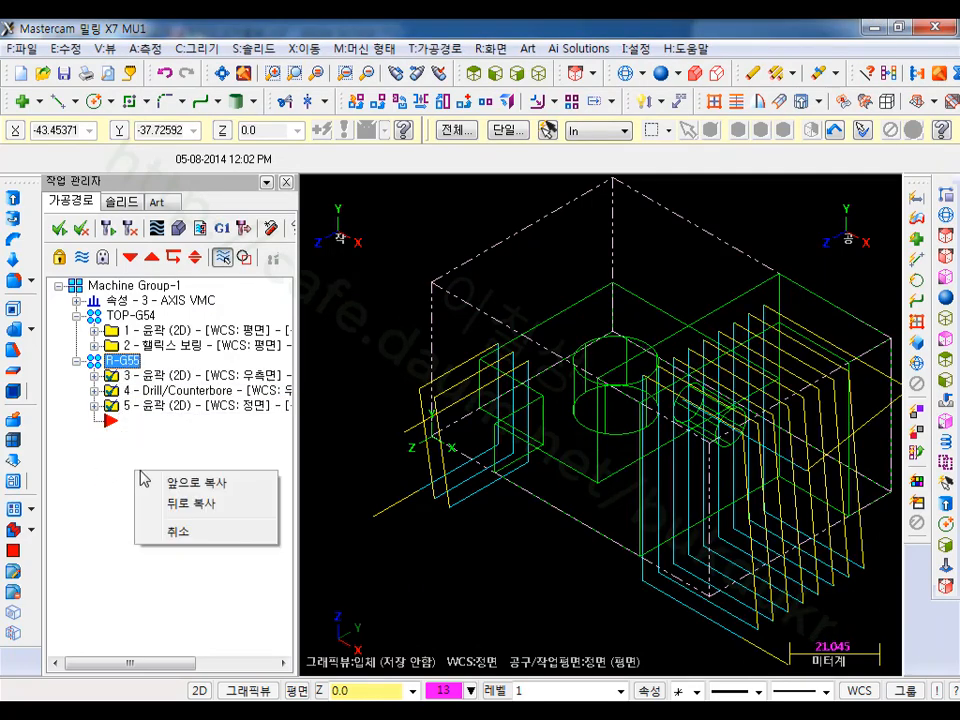
pyautogui.click(188, 505)
pyautogui.click(129, 438)
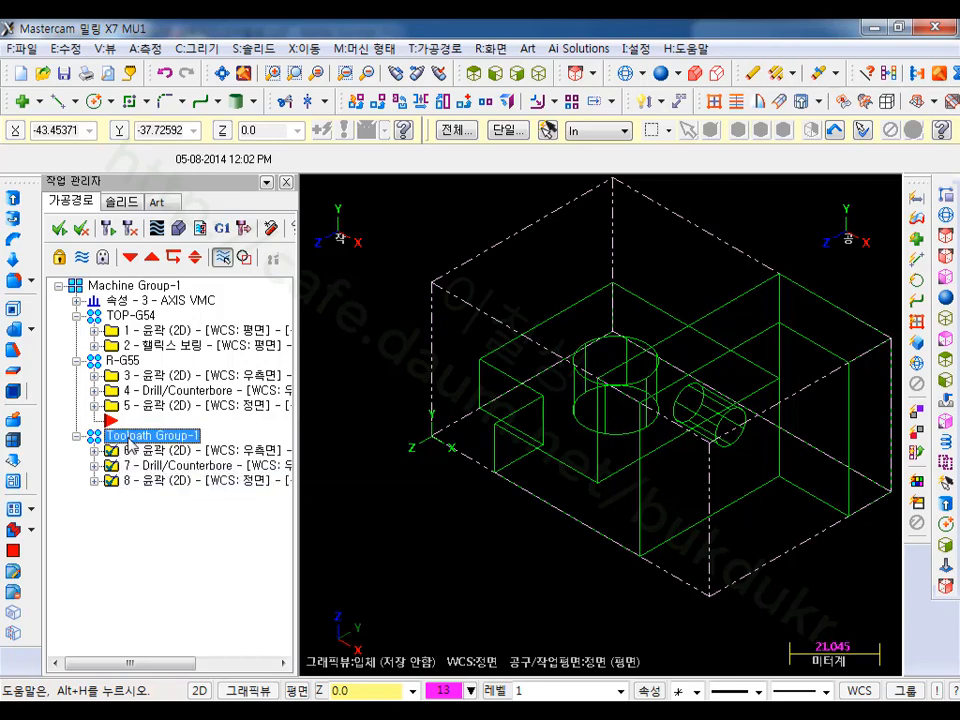
# Step: Delete the copied right-side 2D contour and Drill/Counterbore operations from the new toolpath group
pyautogui.click(134, 451)
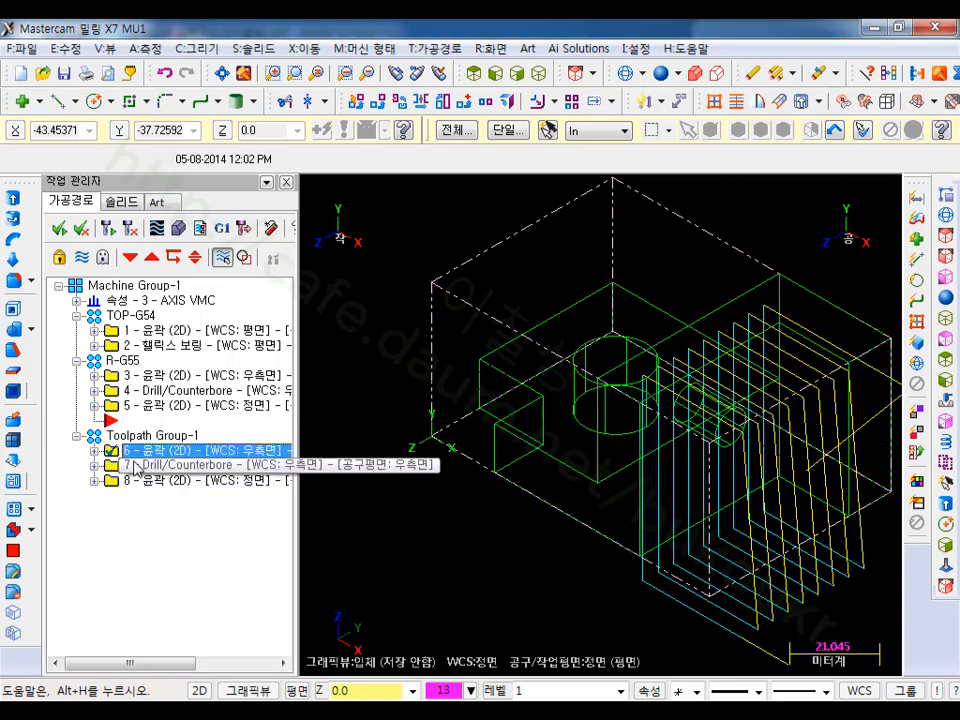
pyautogui.keyDown('ctrl'); pyautogui.click(136, 466); pyautogui.keyUp('ctrl')
pyautogui.press('Delete')
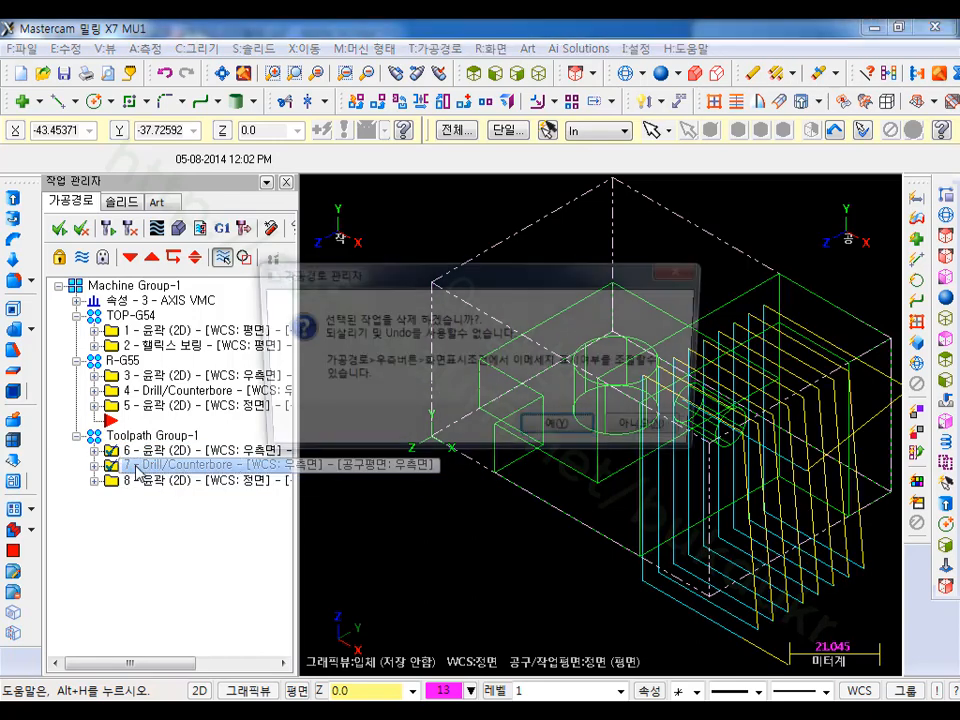
pyautogui.click(533, 431)
# Step: Delete the front-plane 2D contour from the R-G55 group and move the insert arrow to the end of the new group
pyautogui.click(146, 406)
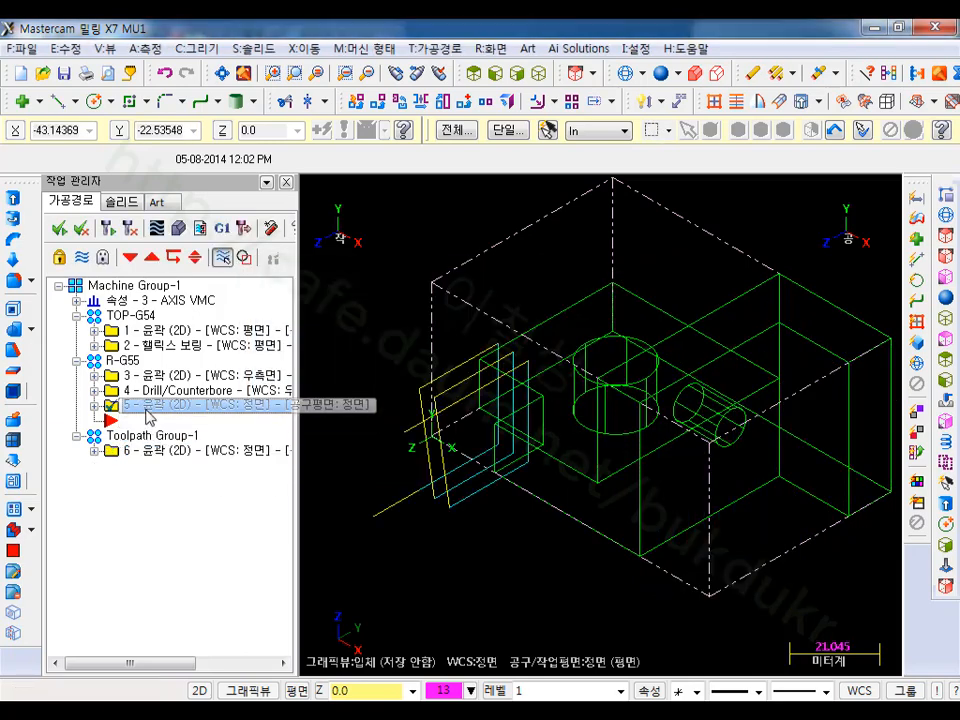
pyautogui.press('Delete')
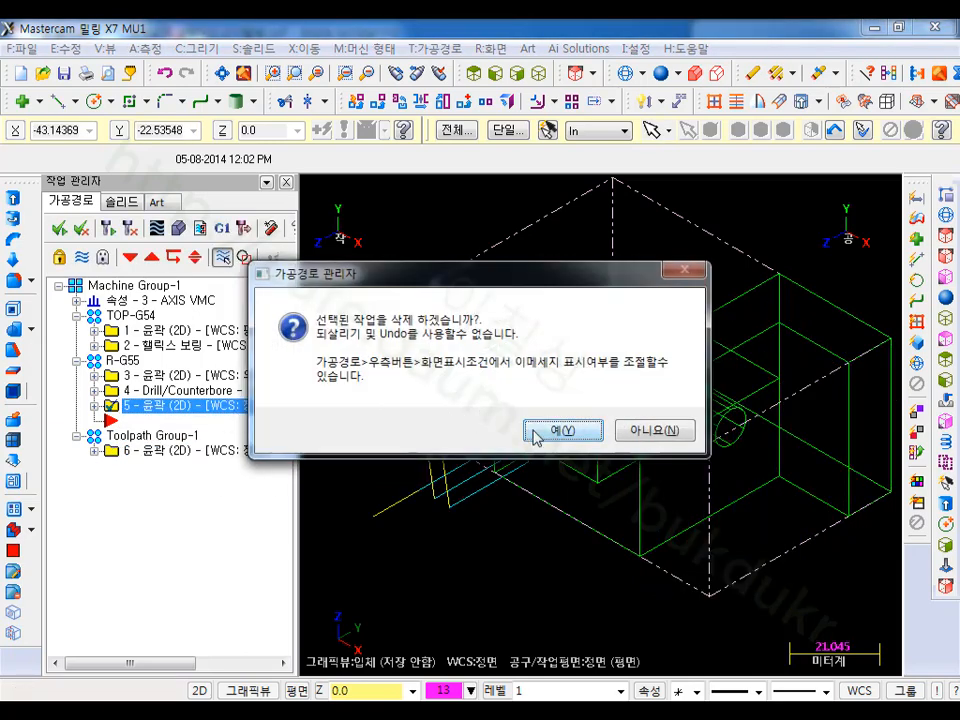
pyautogui.click(533, 432)
pyautogui.click(130, 257)
pyautogui.click(130, 257)
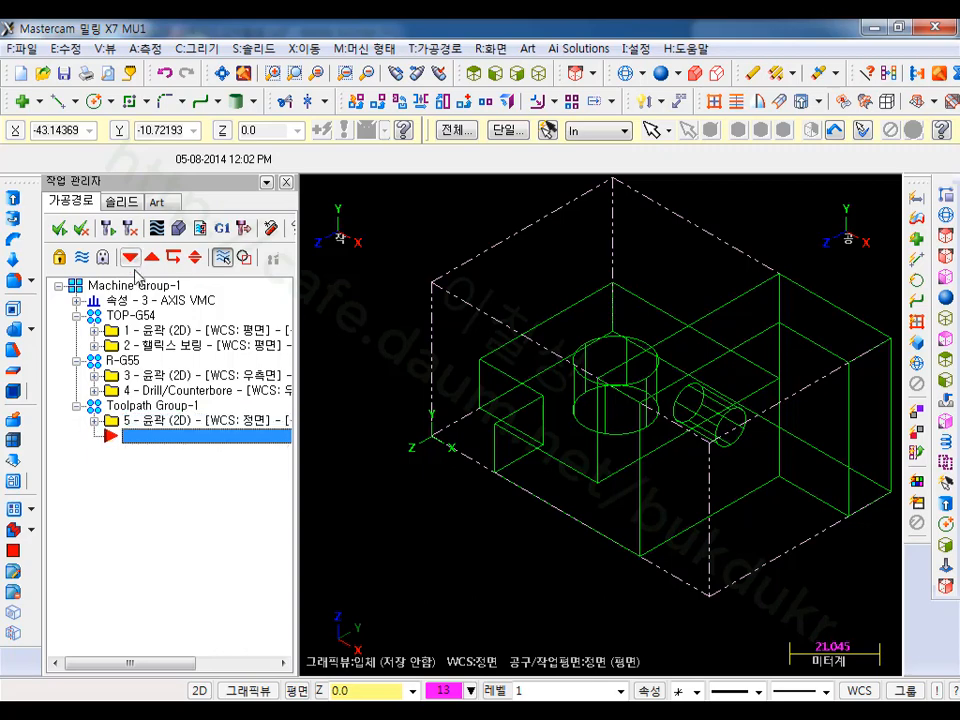
# Step: Rename the new toolpath group as F-G56
pyautogui.click(137, 407)
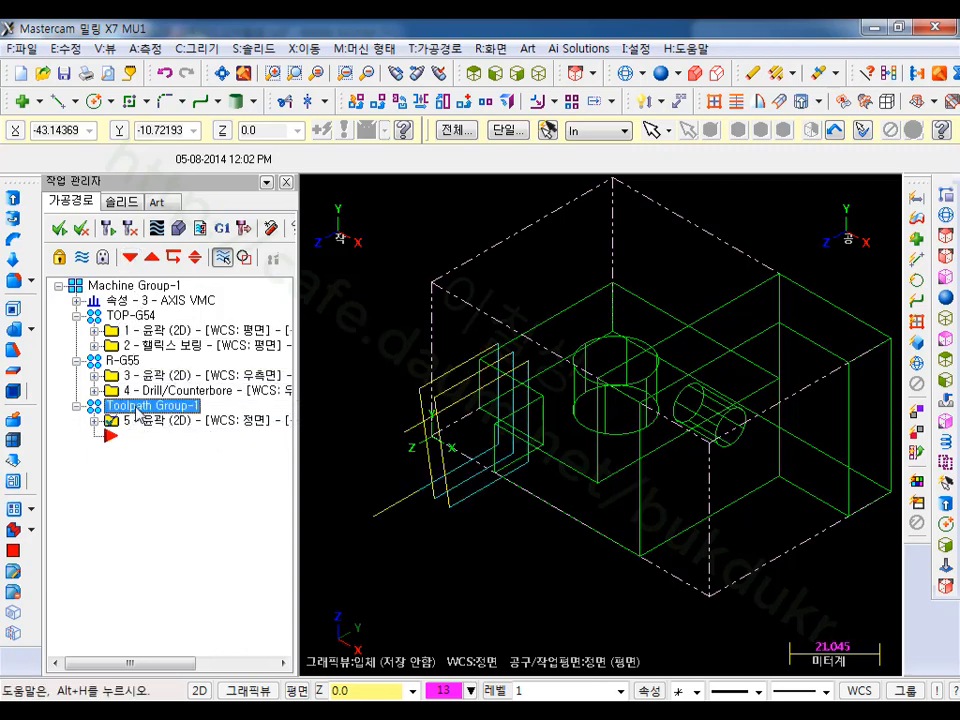
pyautogui.click(137, 407)
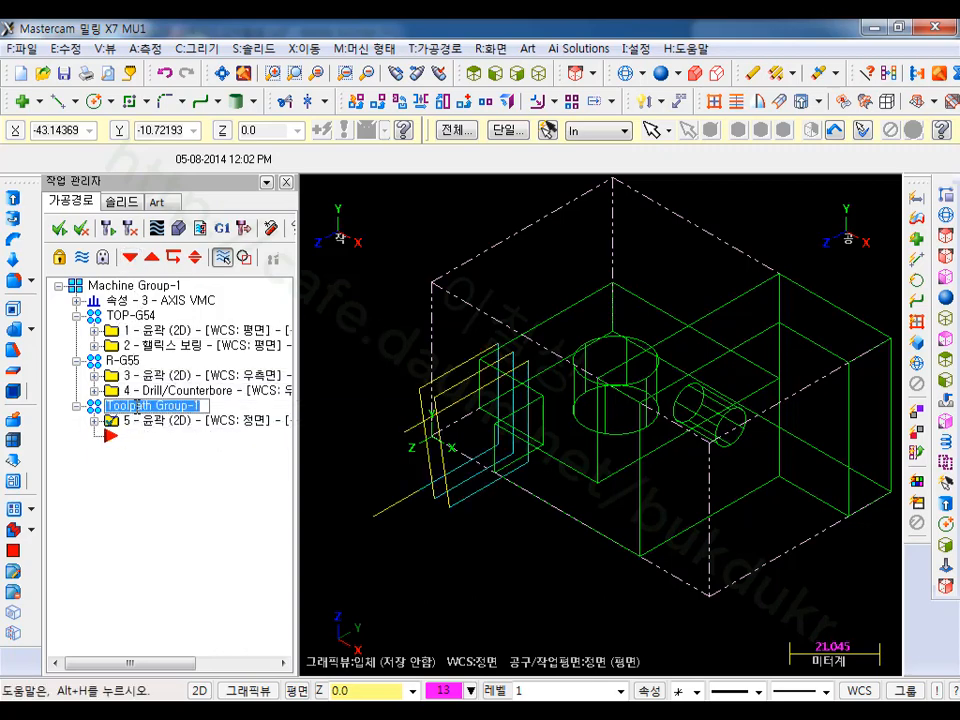
pyautogui.write('R')
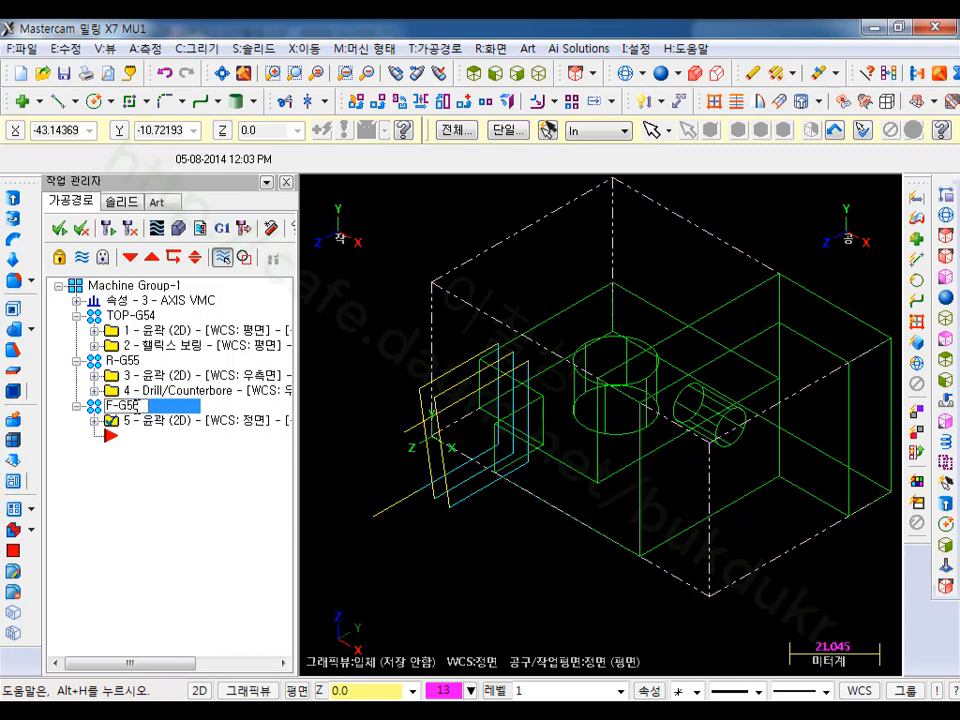
pyautogui.press('Return')
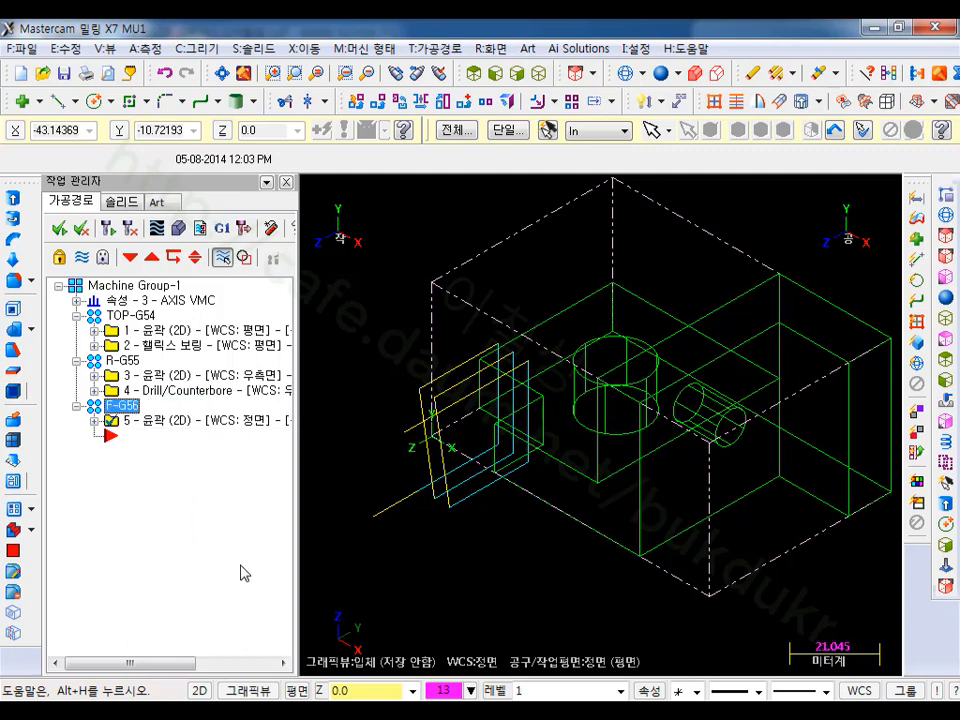
# Step: Simulate the TOP-G54, R-G55 and F-G56 operations together in Verify and inspect the machined corner notch up close
pyautogui.click(138, 315)
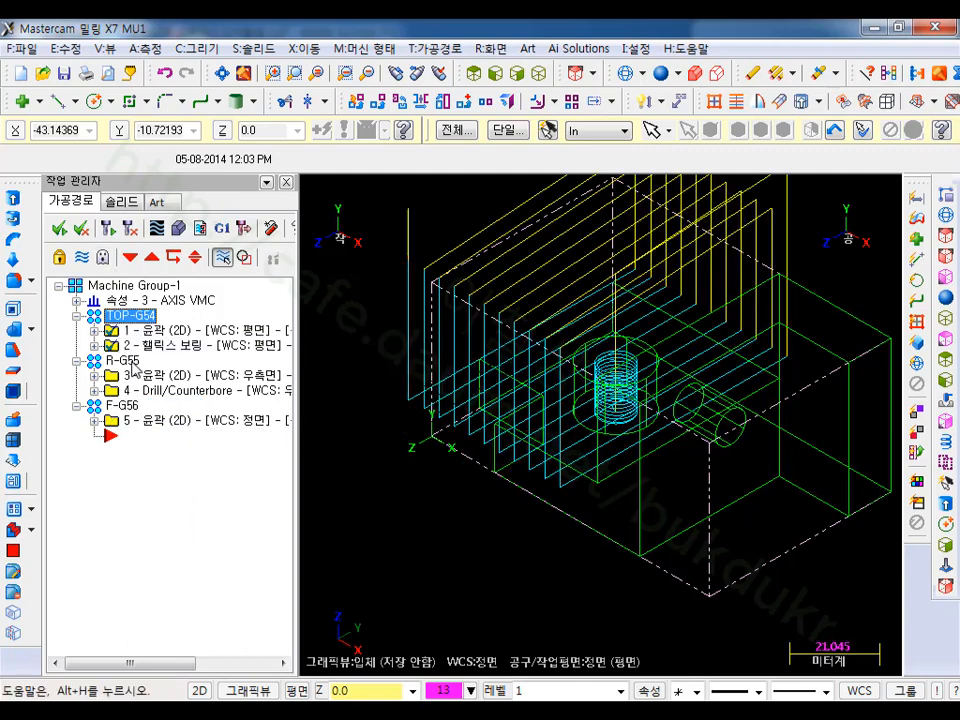
pyautogui.click(122, 360)
pyautogui.click(122, 406)
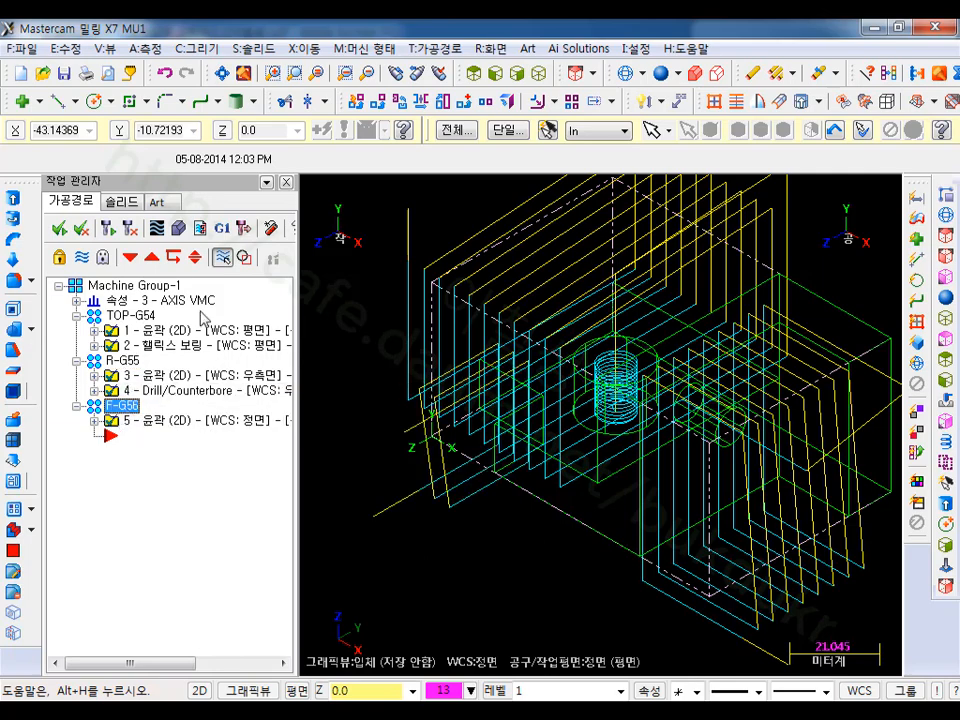
pyautogui.click(182, 229)
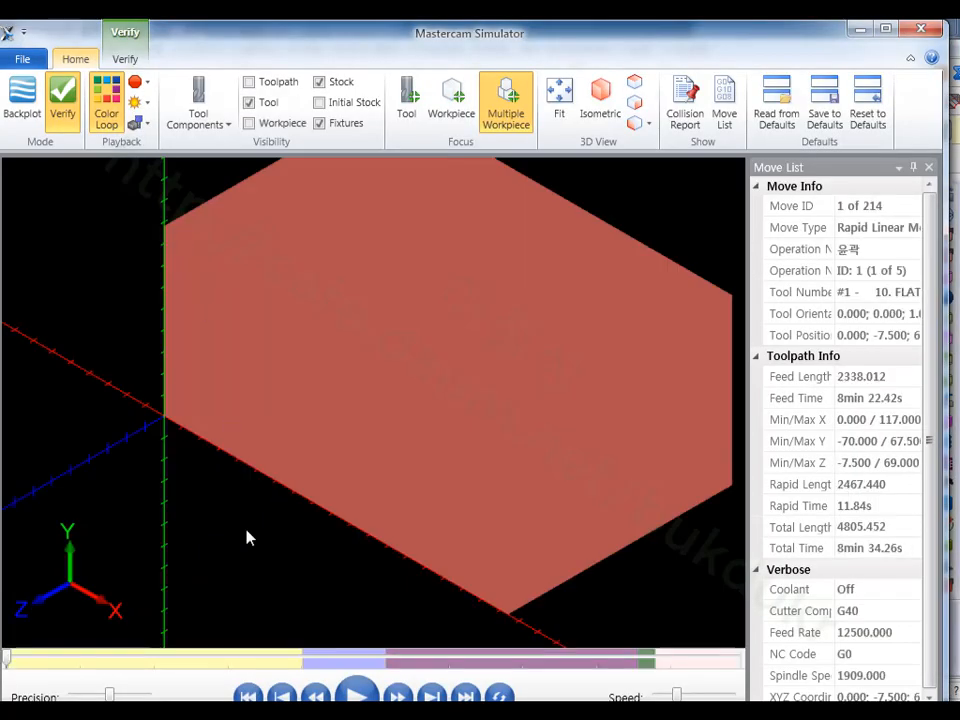
pyautogui.scroll(-2, 370, 556)
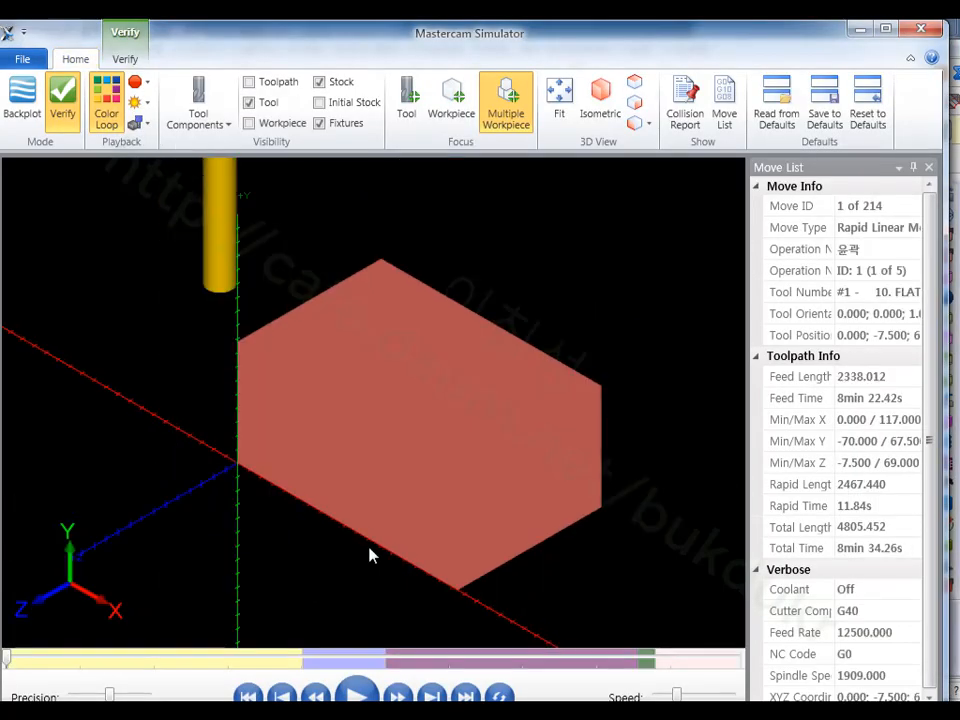
pyautogui.click(364, 696)
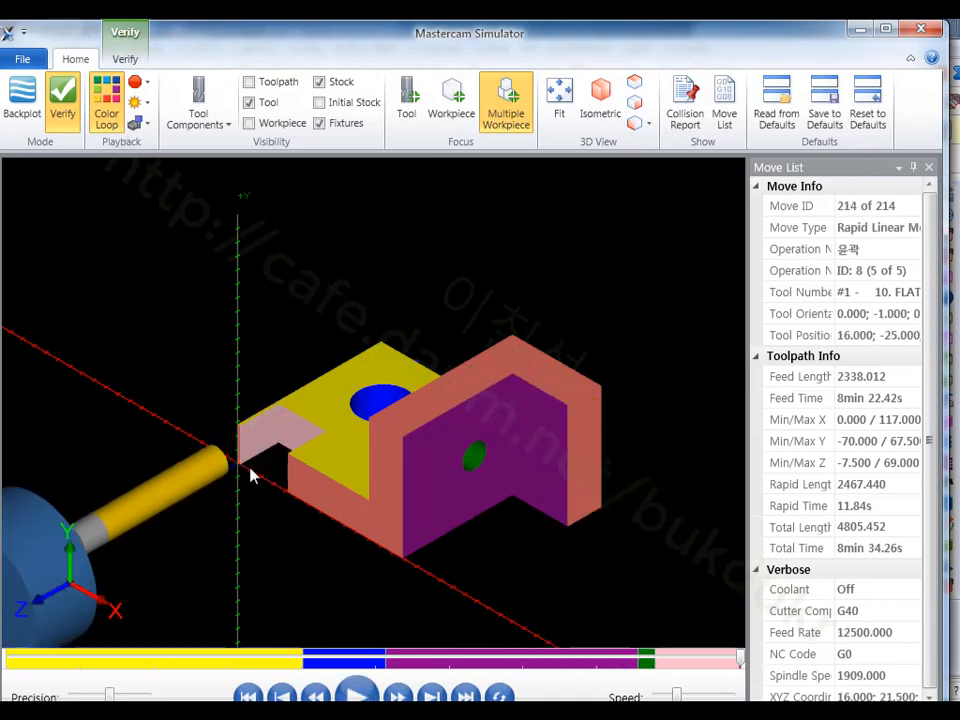
pyautogui.scroll(4, 250, 476)
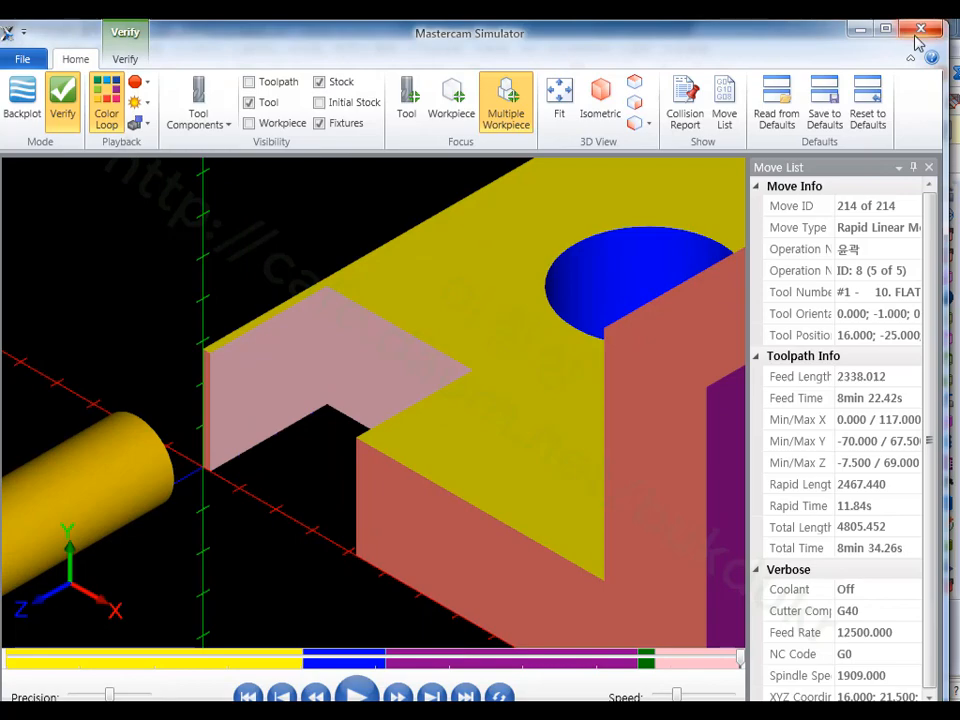
pyautogui.click(918, 30)
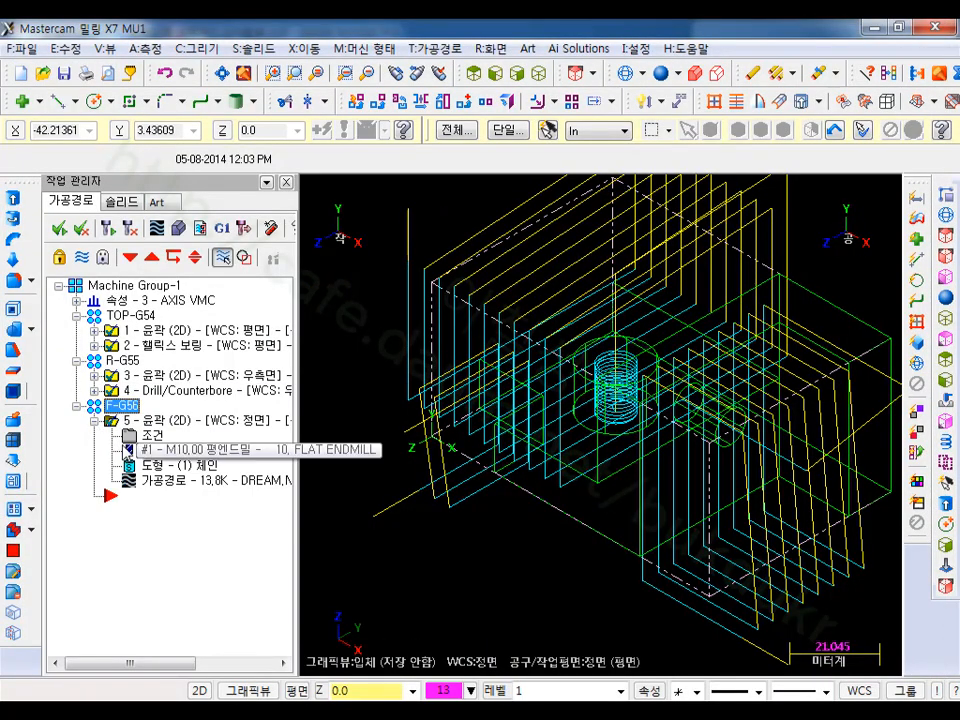
# Step: Set the F-G56 contour's multi passes to 4 roughing cuts and regenerate the toolpath
pyautogui.click(128, 435)
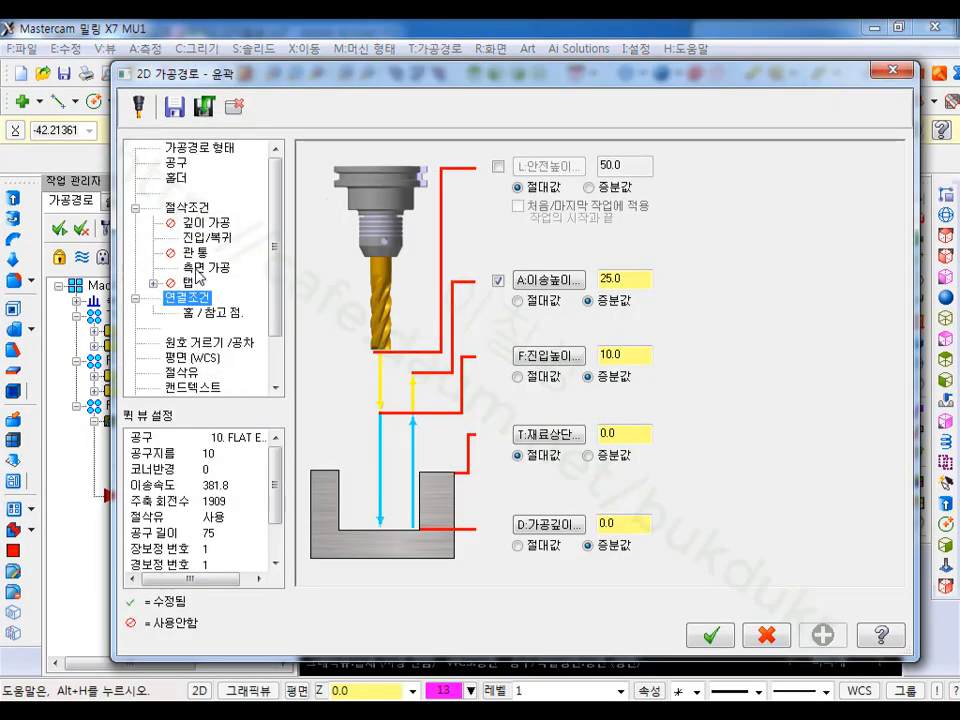
pyautogui.click(198, 269)
pyautogui.click(500, 225)
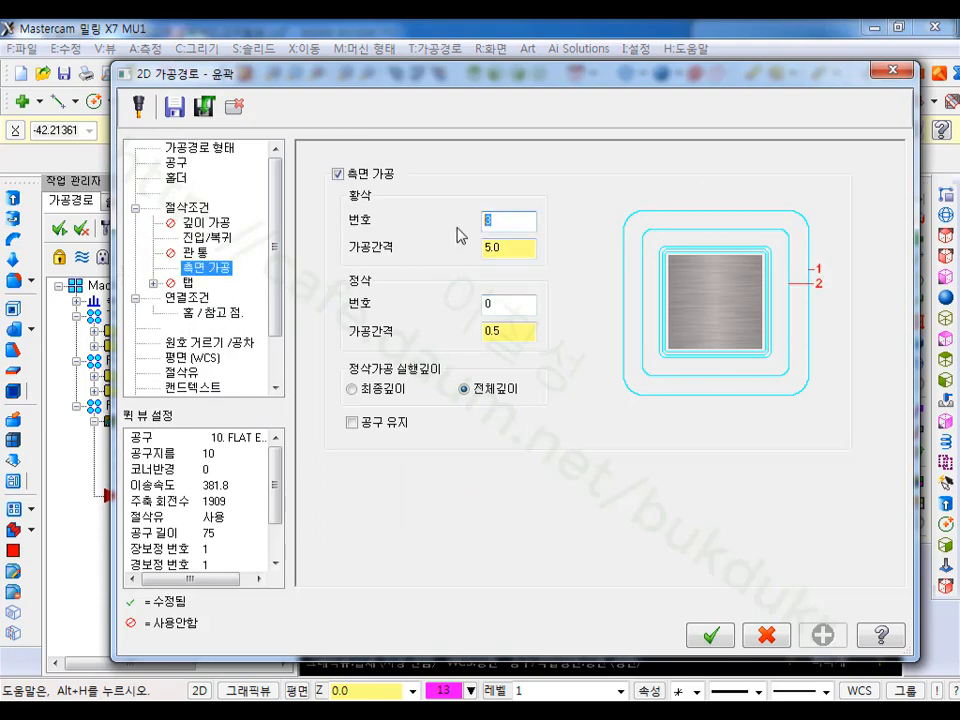
pyautogui.click(724, 642)
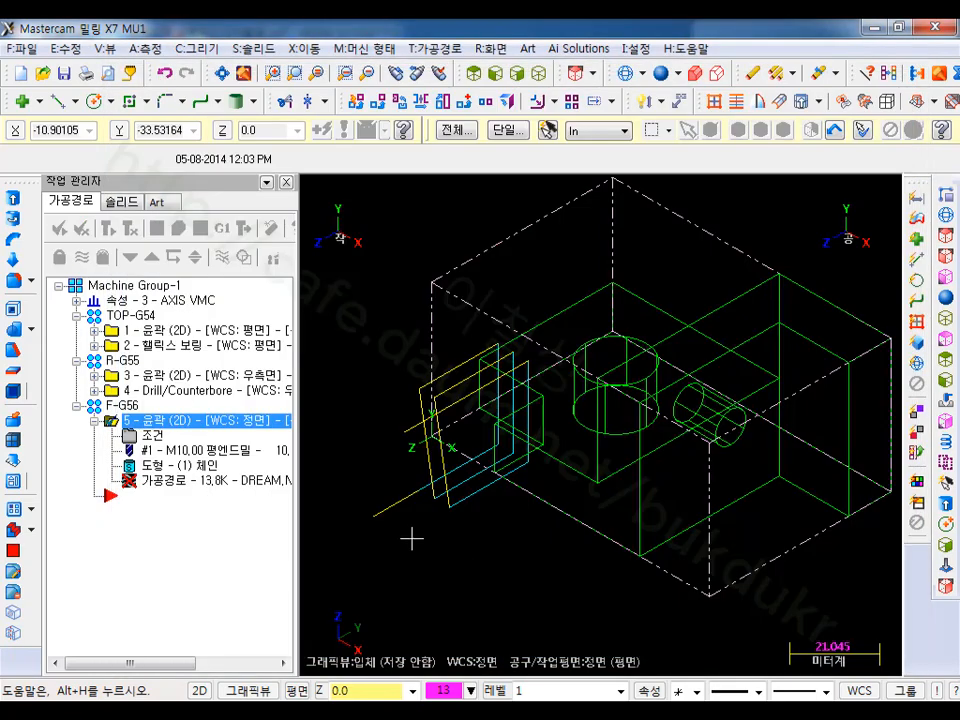
# Step: Verify all three toolpath groups again at a higher playback speed and examine the finished block from another angle
pyautogui.click(121, 316)
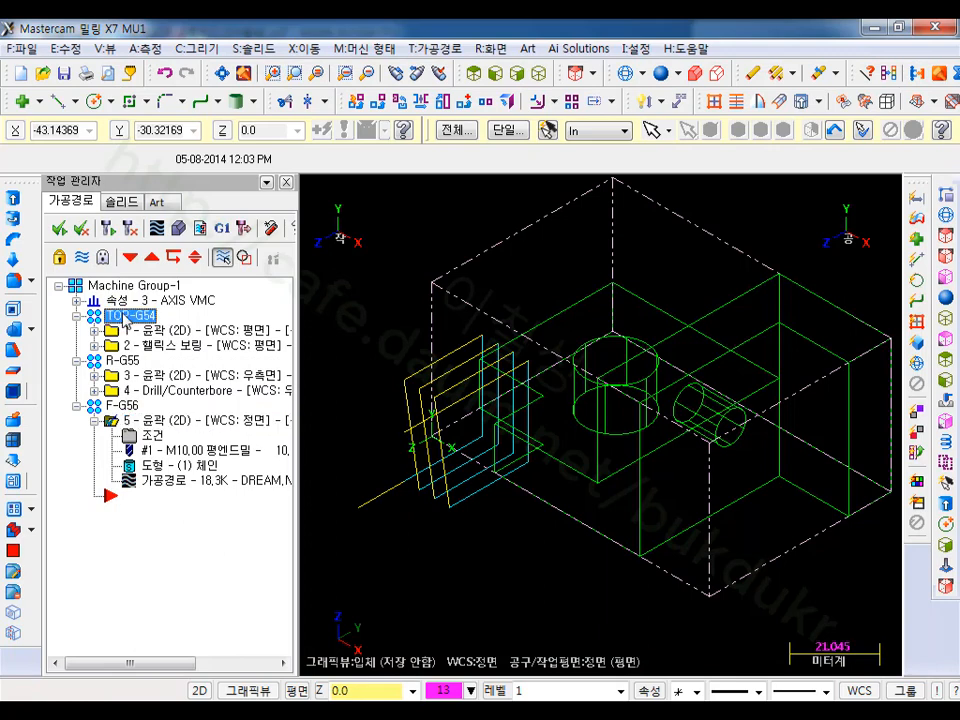
pyautogui.keyDown('ctrl'); pyautogui.click(125, 363); pyautogui.keyUp('ctrl')
pyautogui.keyDown('ctrl'); pyautogui.click(132, 318); pyautogui.keyUp('ctrl')
pyautogui.click(180, 229)
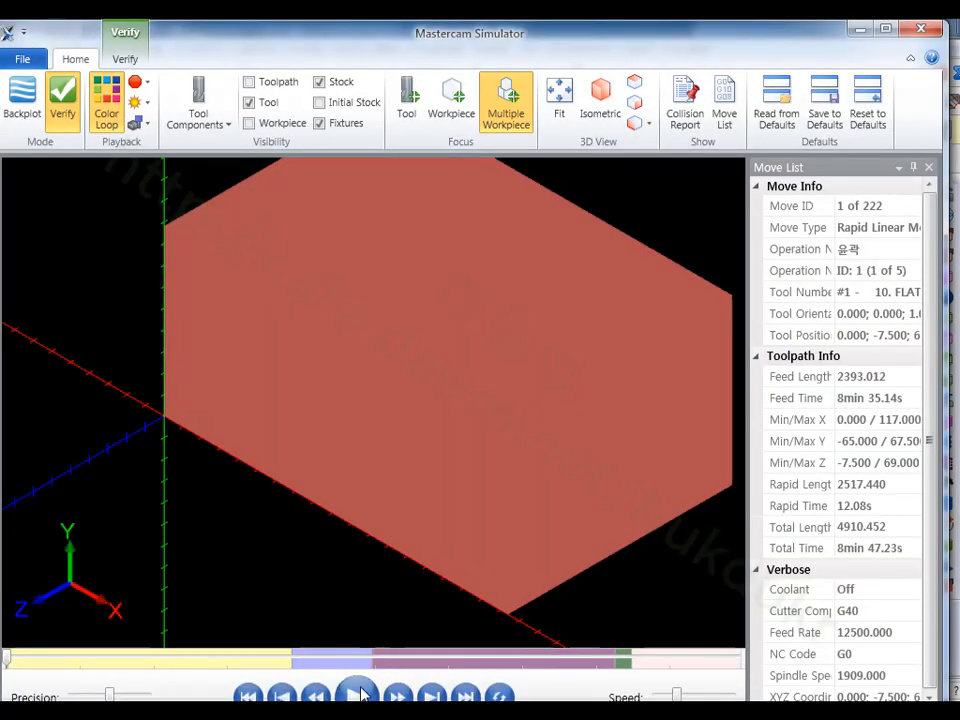
pyautogui.click(359, 694)
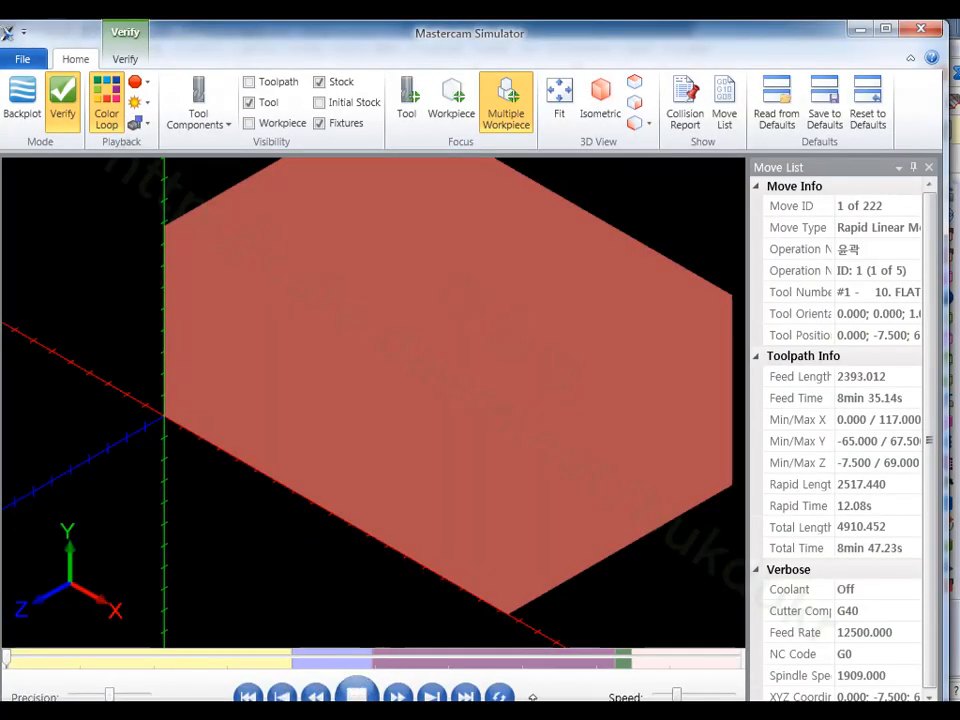
pyautogui.click(697, 695)
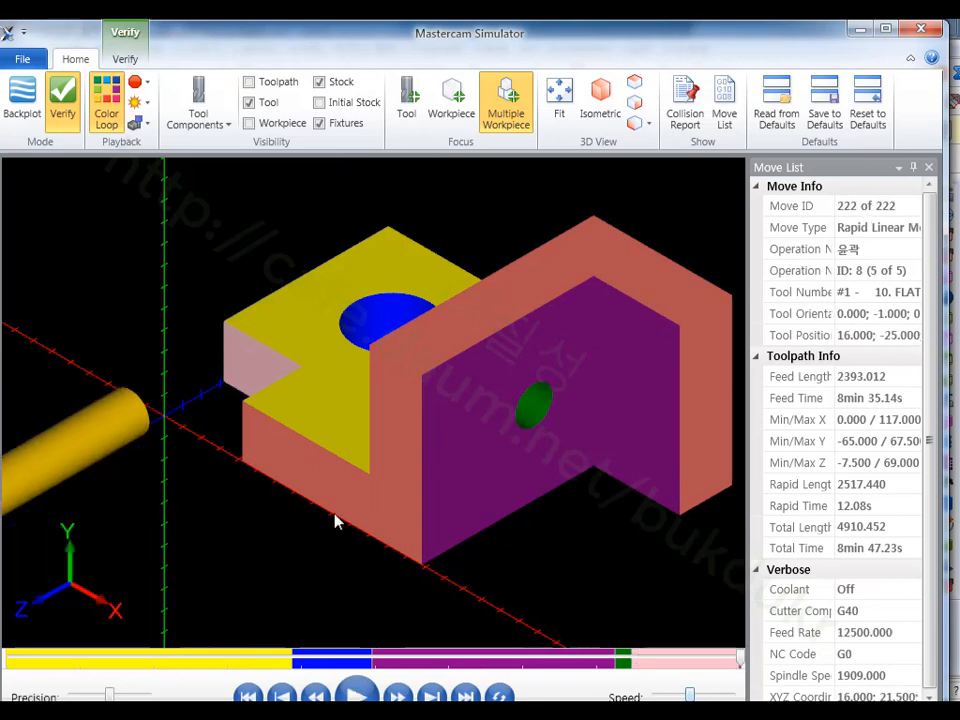
pyautogui.scroll(-3, 298, 463)
pyautogui.moveTo(405, 468)
pyautogui.mouseDown(button='middle')
pyautogui.moveTo(551, 531)
pyautogui.moveTo(549, 566)
pyautogui.moveTo(456, 504)
pyautogui.moveTo(398, 440)
pyautogui.moveTo(411, 484)
pyautogui.mouseUp(button='middle')
pyautogui.press('alt')
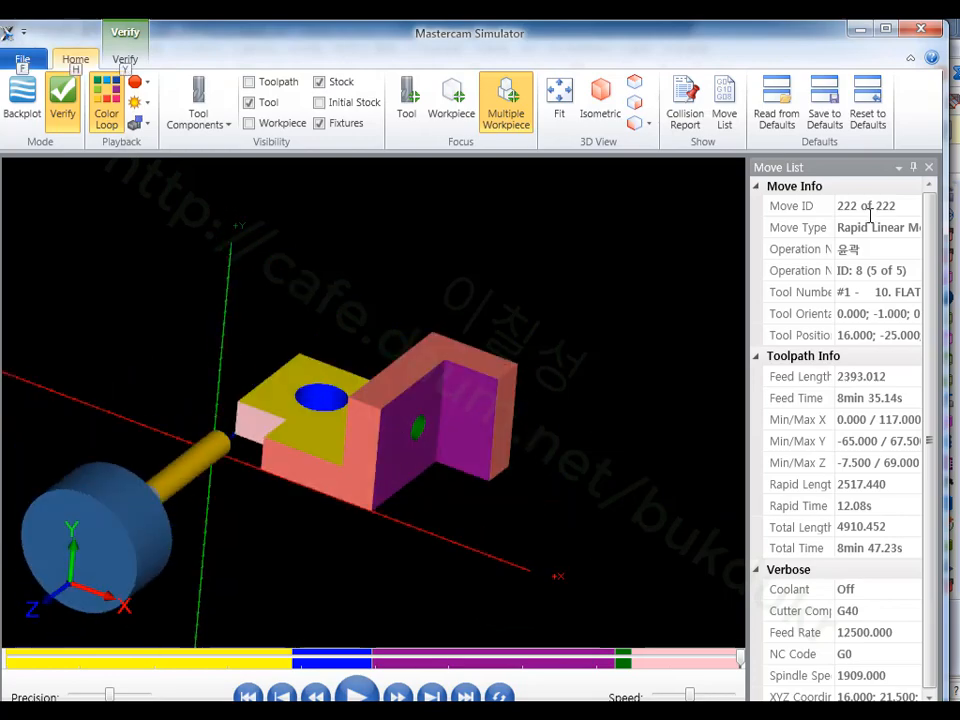
pyautogui.click(922, 31)
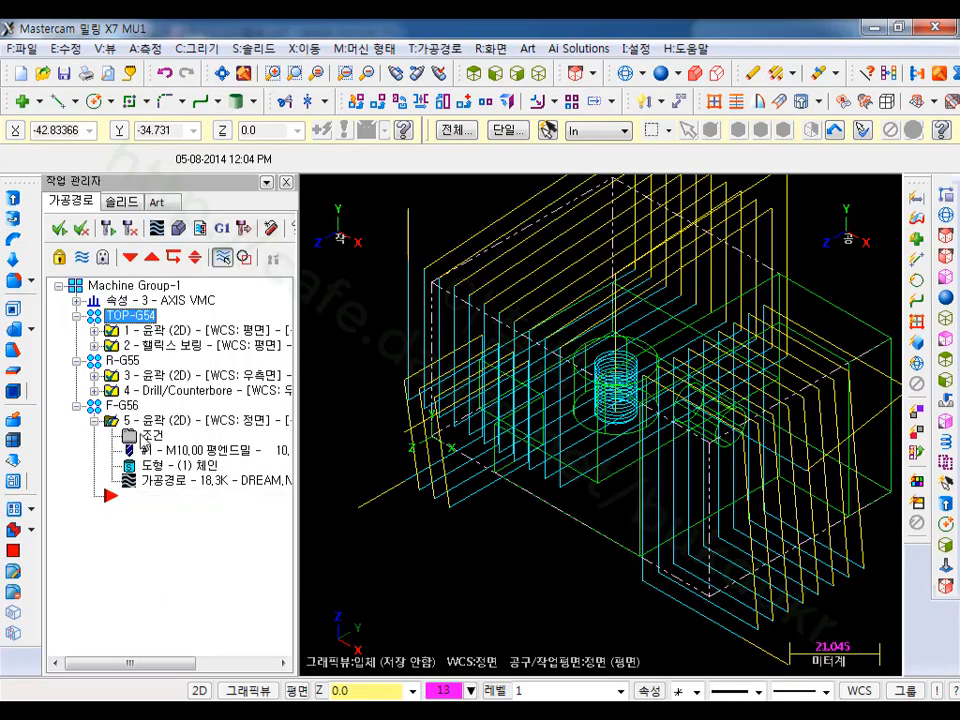
# Step: Renumber the work offset of the F-G56 group's operation to 2
pyautogui.click(124, 407)
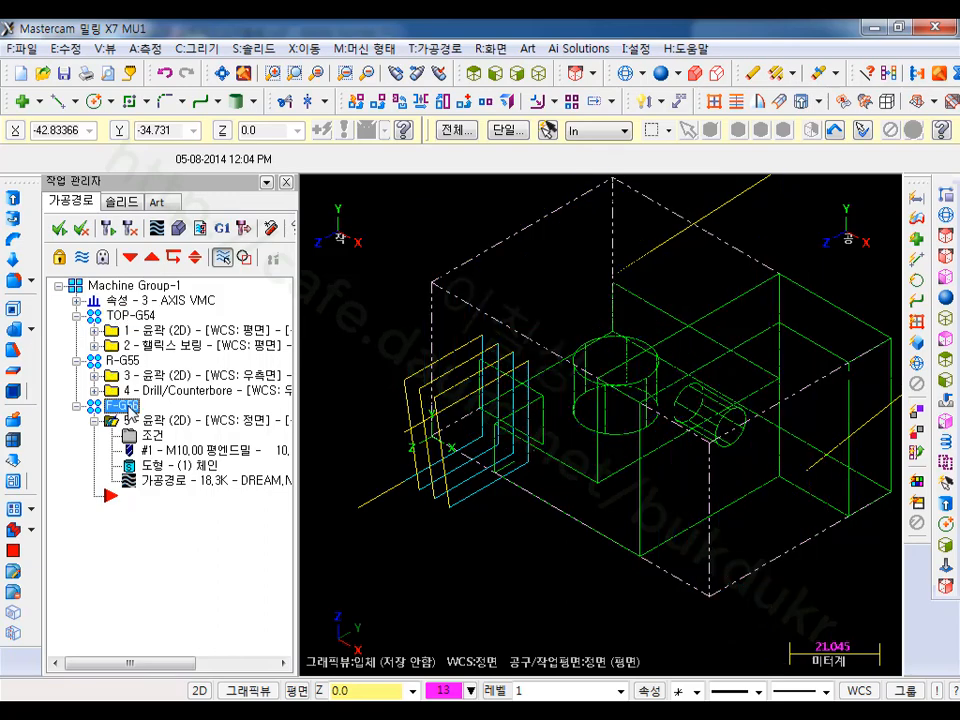
pyautogui.rightClick(129, 413)
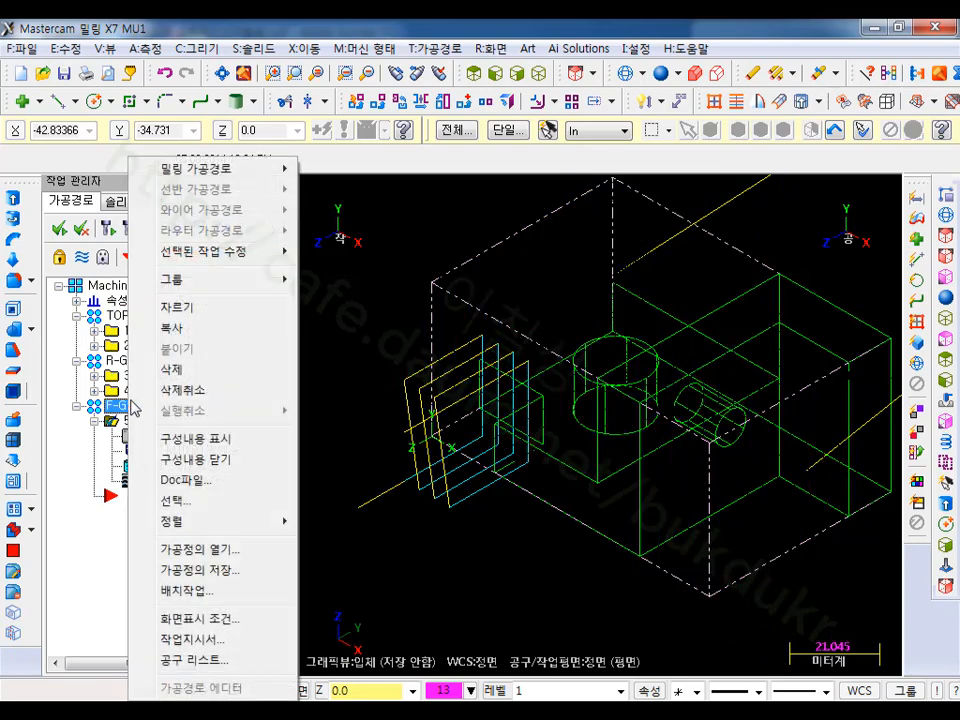
pyautogui.moveTo(254, 252)
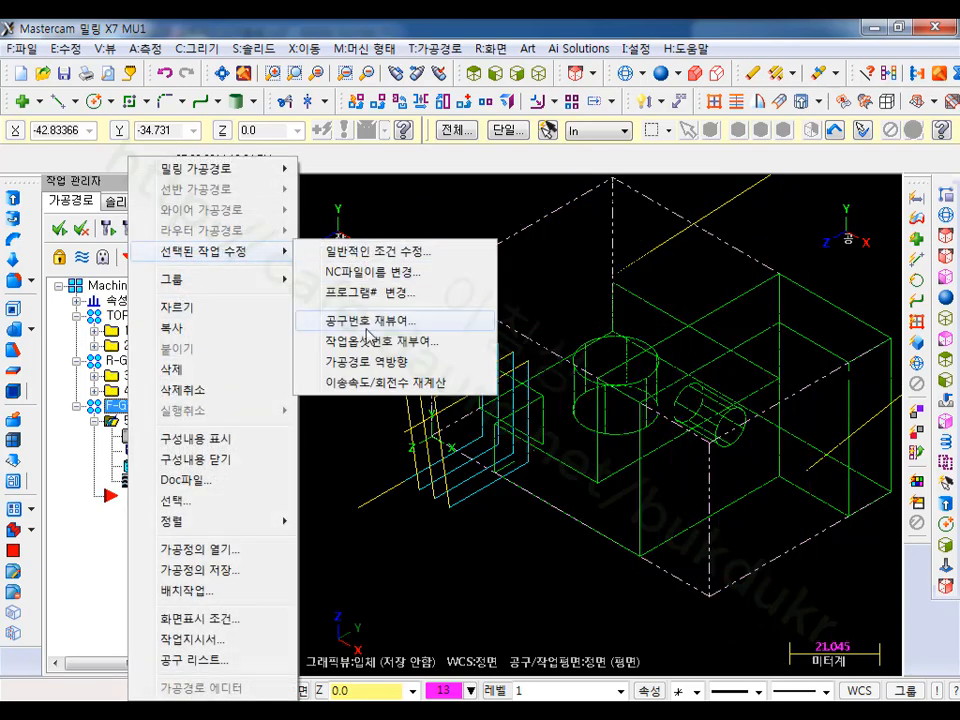
pyautogui.click(366, 341)
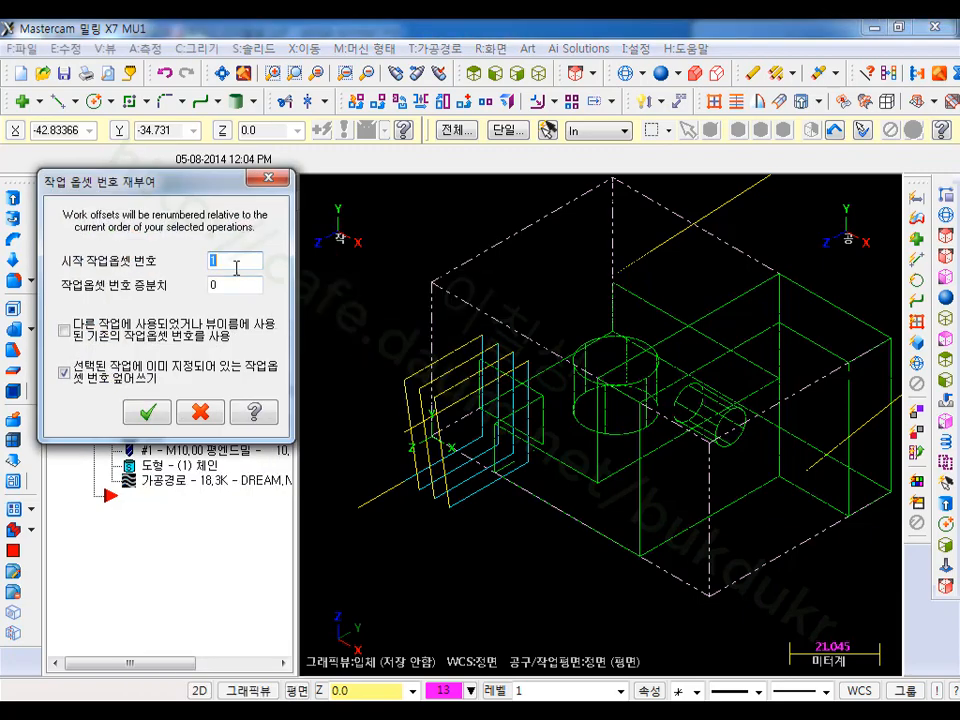
pyautogui.click(147, 412)
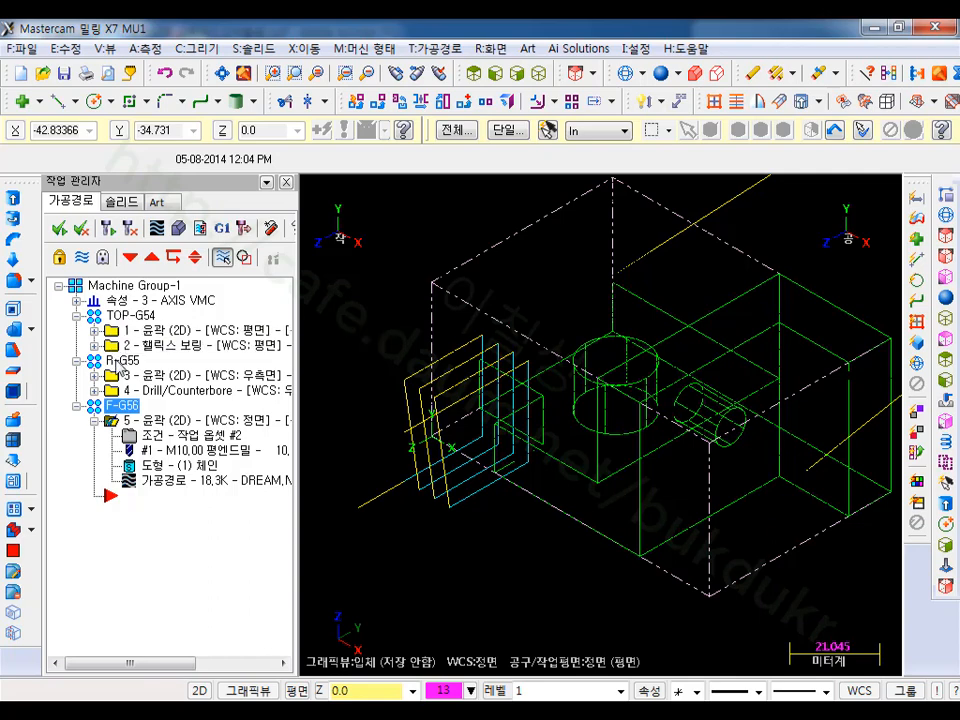
# Step: Post the operations of all three toolpath groups to the NC file DREAM.NC
pyautogui.keyDown('ctrl'); pyautogui.click(118, 361); pyautogui.keyUp('ctrl')
pyautogui.keyDown('ctrl'); pyautogui.click(130, 317); pyautogui.keyUp('ctrl')
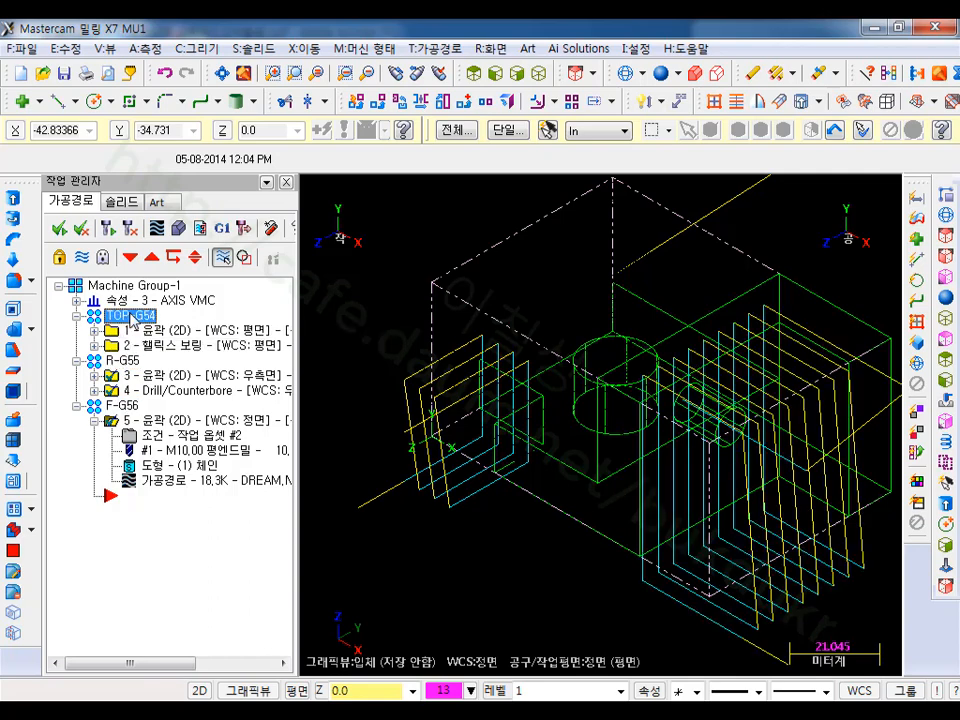
pyautogui.click(224, 230)
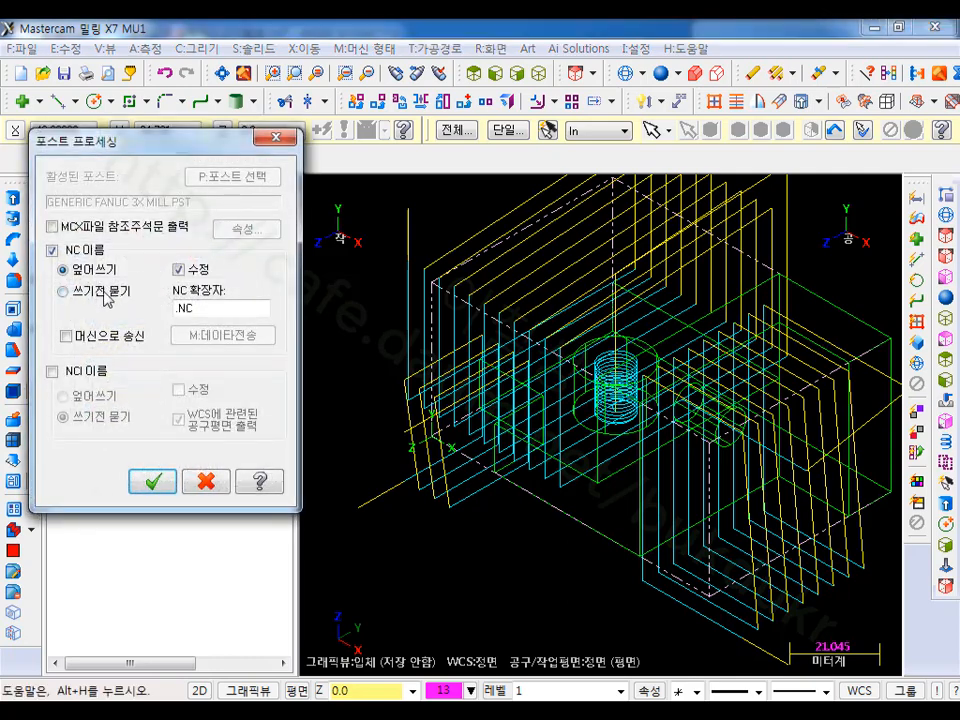
pyautogui.click(152, 481)
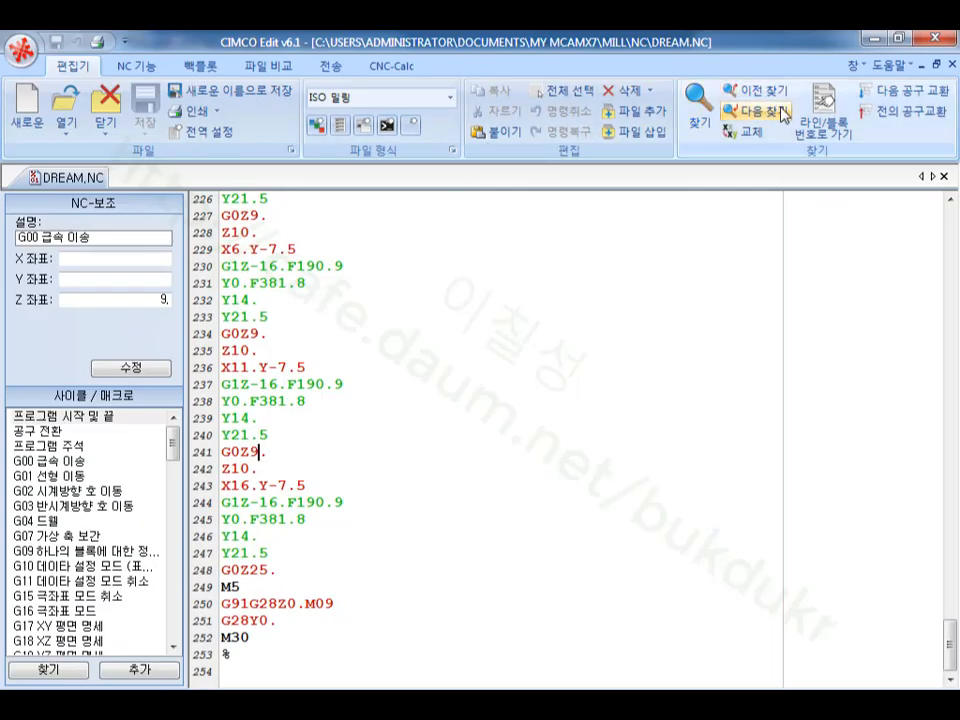
# Step: Backplot DREAM.NC with the G55 offset at X 200 and a separate X offset for G56
pyautogui.click(200, 66)
pyautogui.click(26, 100)
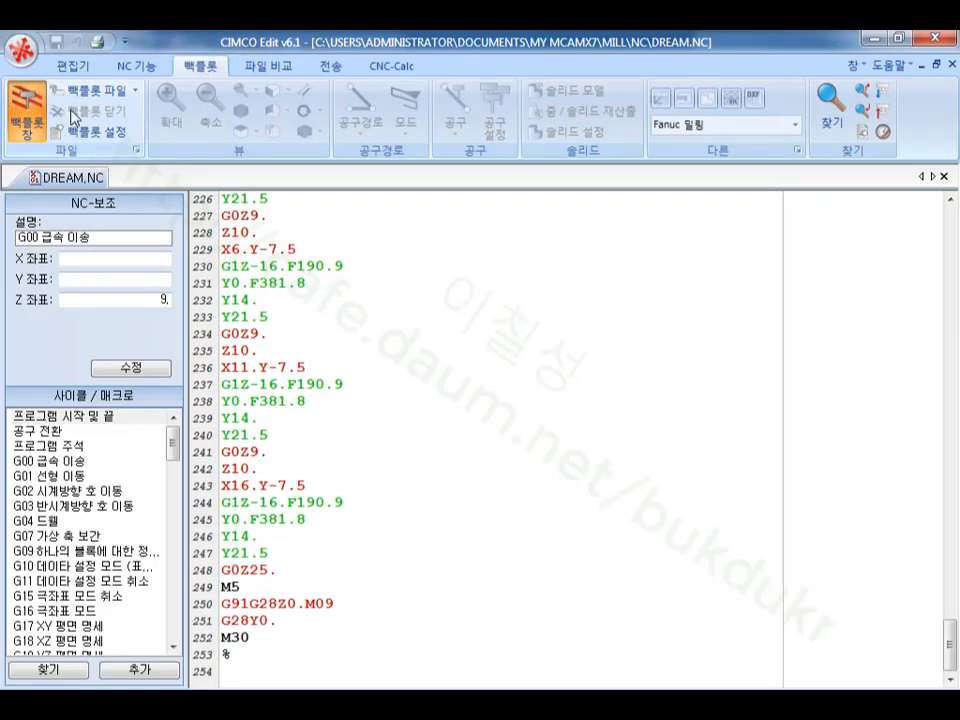
pyautogui.click(686, 100)
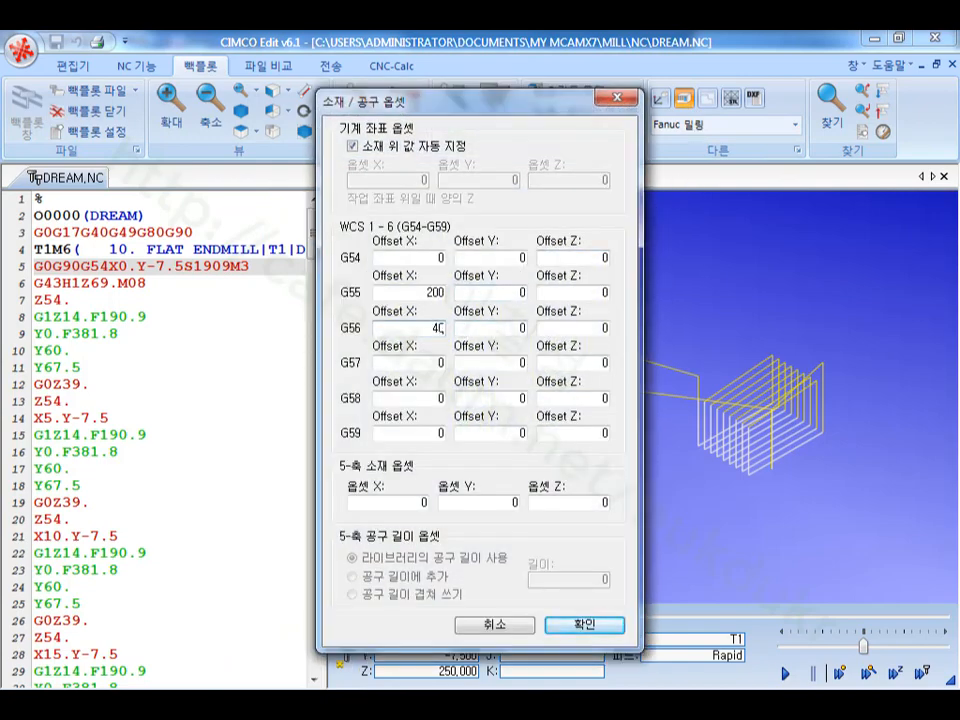
pyautogui.click(584, 625)
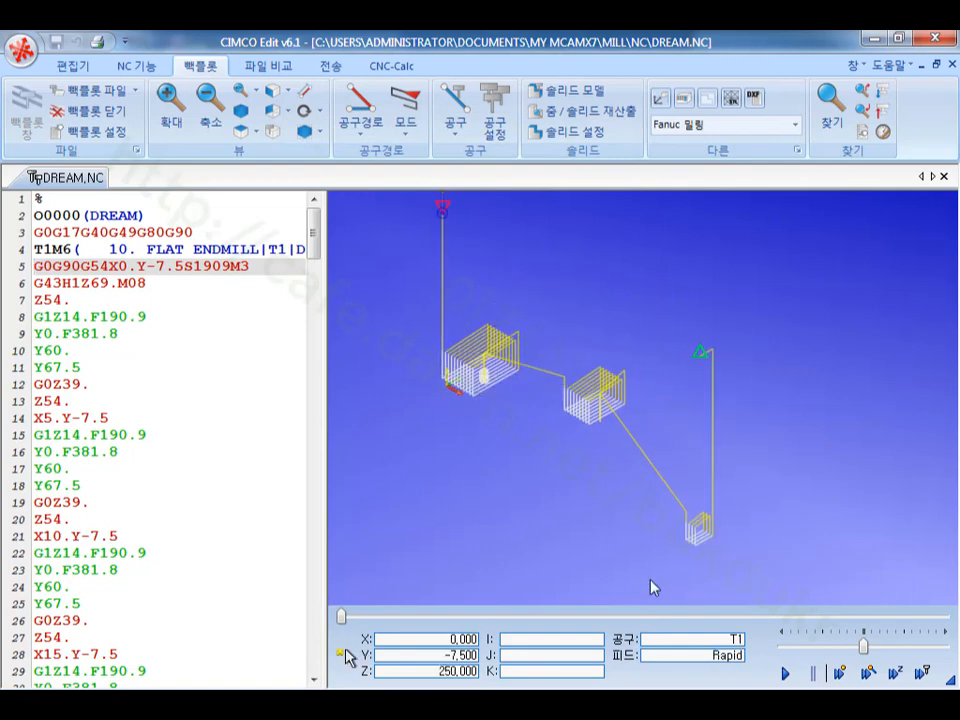
# Step: Examine the backplotted toolpaths of the three work offsets and close the NC editor
pyautogui.scroll(1, 641, 574)
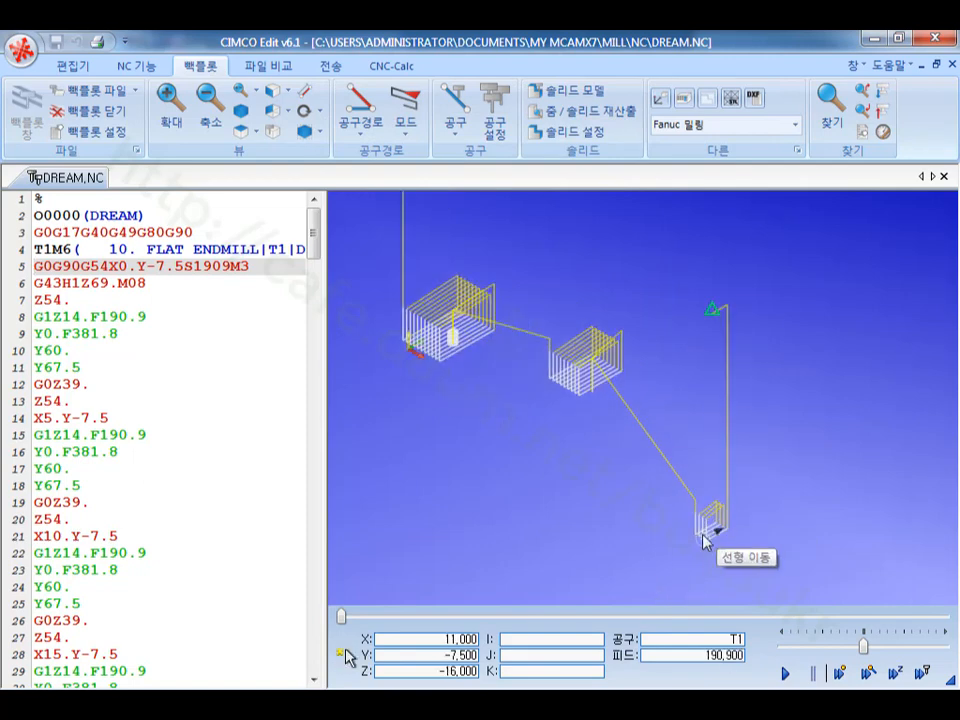
pyautogui.moveTo(700, 514)
pyautogui.mouseDown()
pyautogui.moveTo(681, 458)
pyautogui.moveTo(739, 429)
pyautogui.moveTo(675, 461)
pyautogui.moveTo(672, 478)
pyautogui.mouseUp()
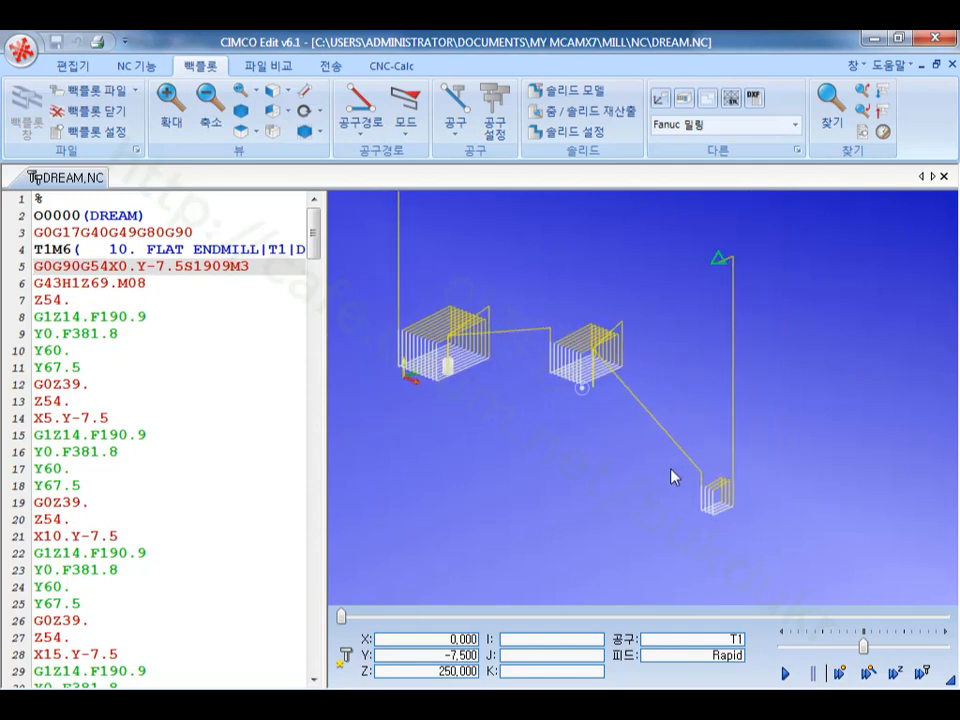
pyautogui.scroll(-1, 718, 486)
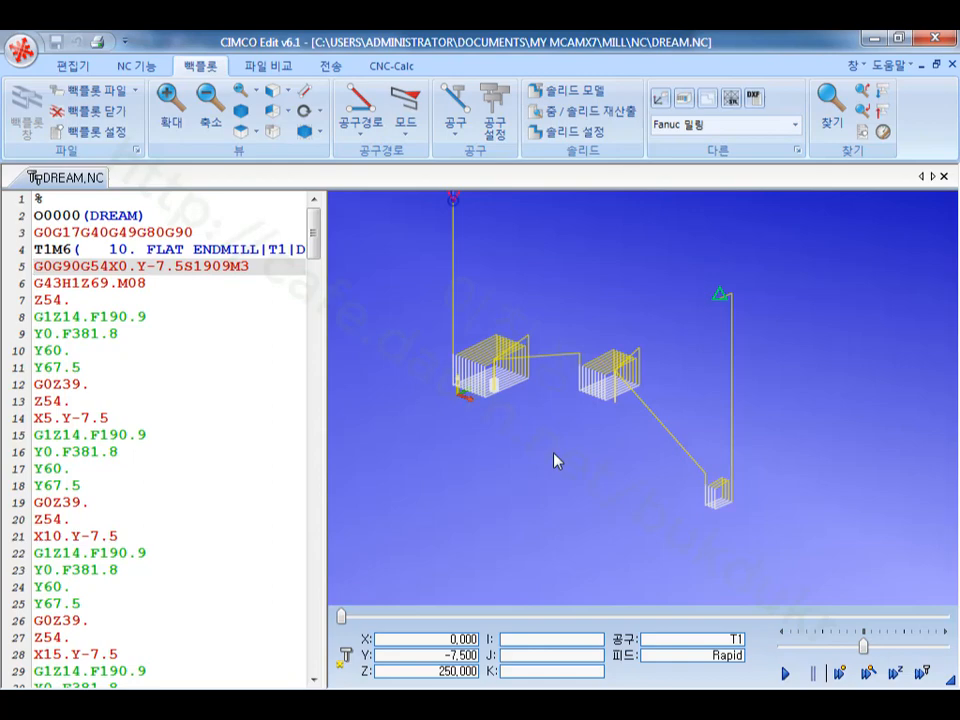
pyautogui.click(936, 39)
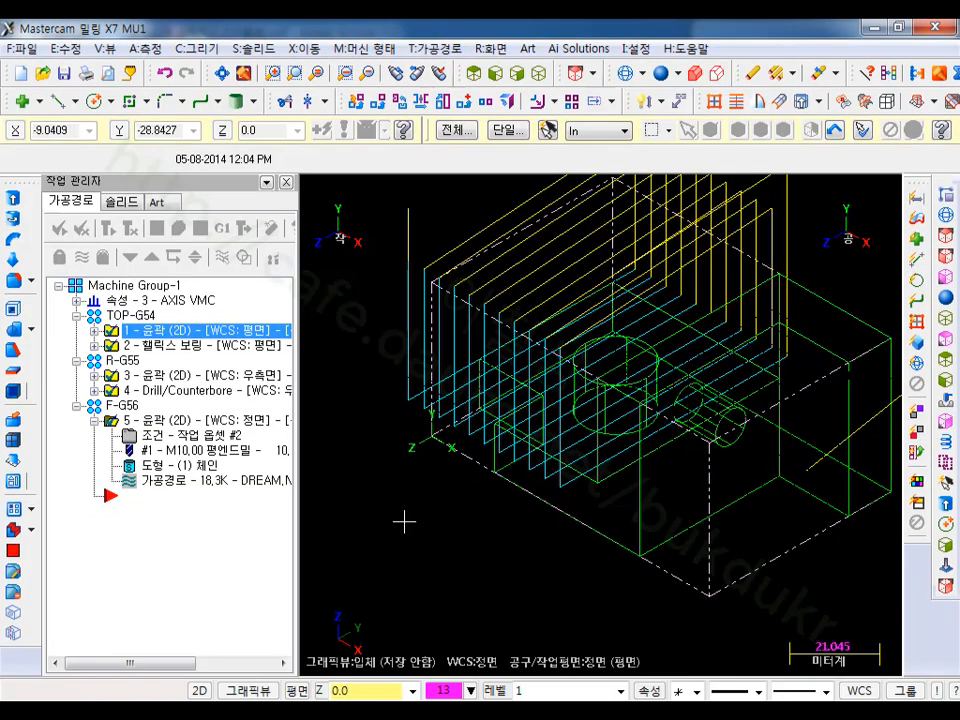
# Step: Shade the solid part, hide the displayed toolpaths and collapse the F-G56 contour operation
pyautogui.scroll(-2, 404, 520)
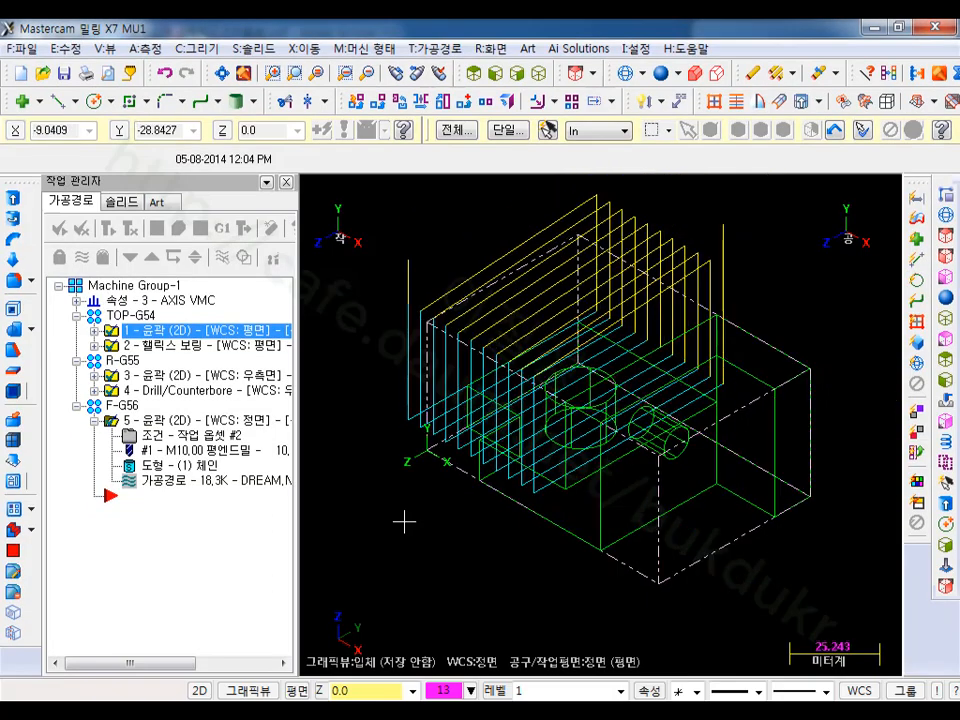
pyautogui.click(660, 75)
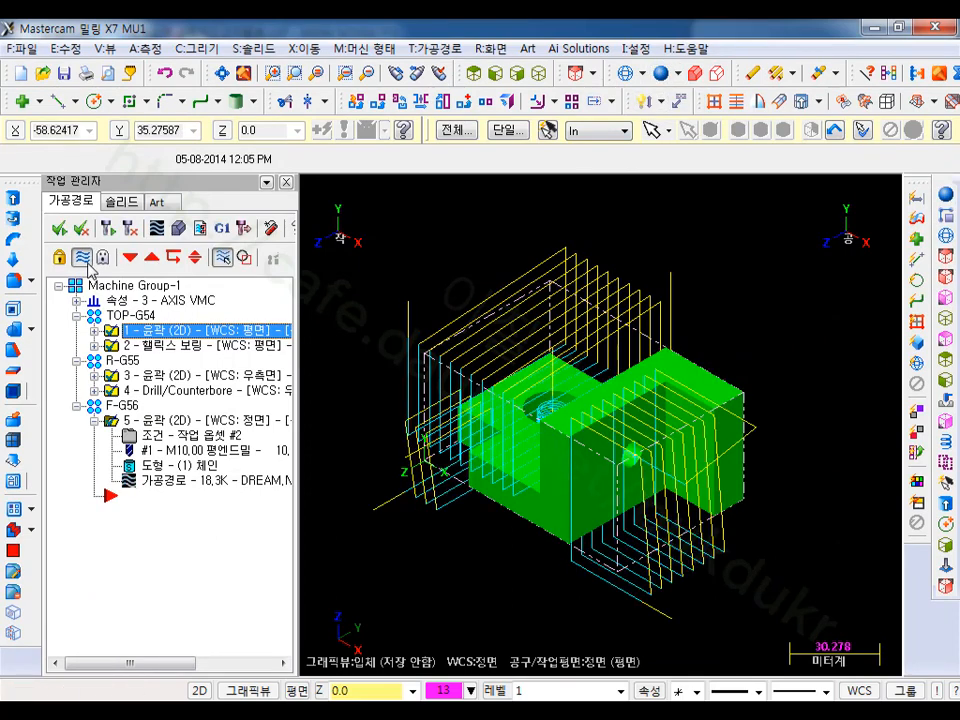
pyautogui.click(82, 257)
pyautogui.scroll(2, 777, 476)
pyautogui.scroll(-1, 777, 476)
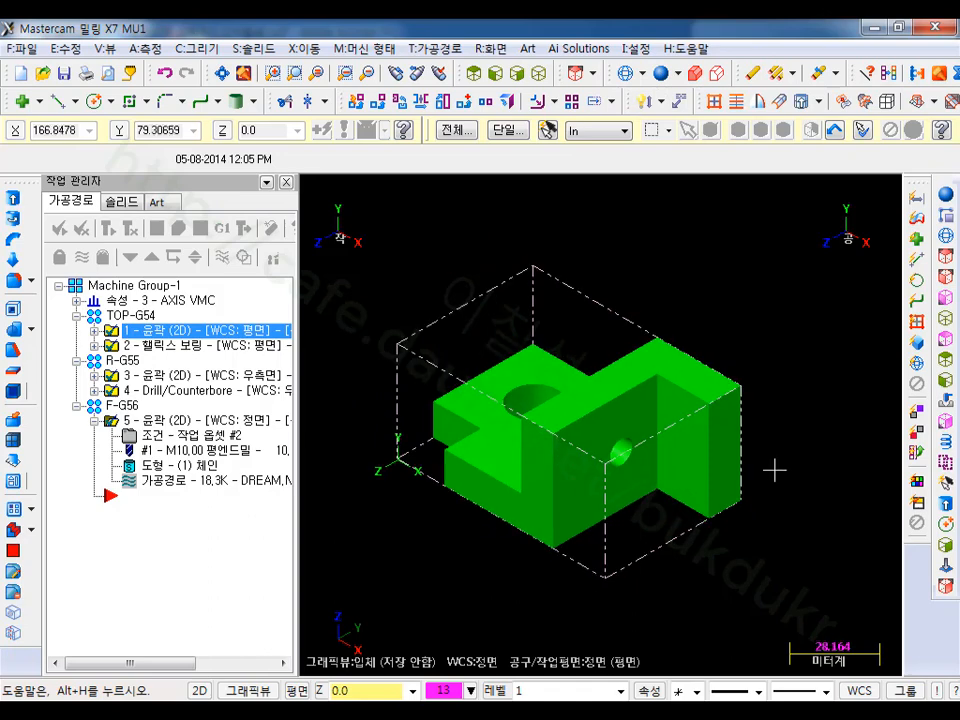
pyautogui.click(95, 421)
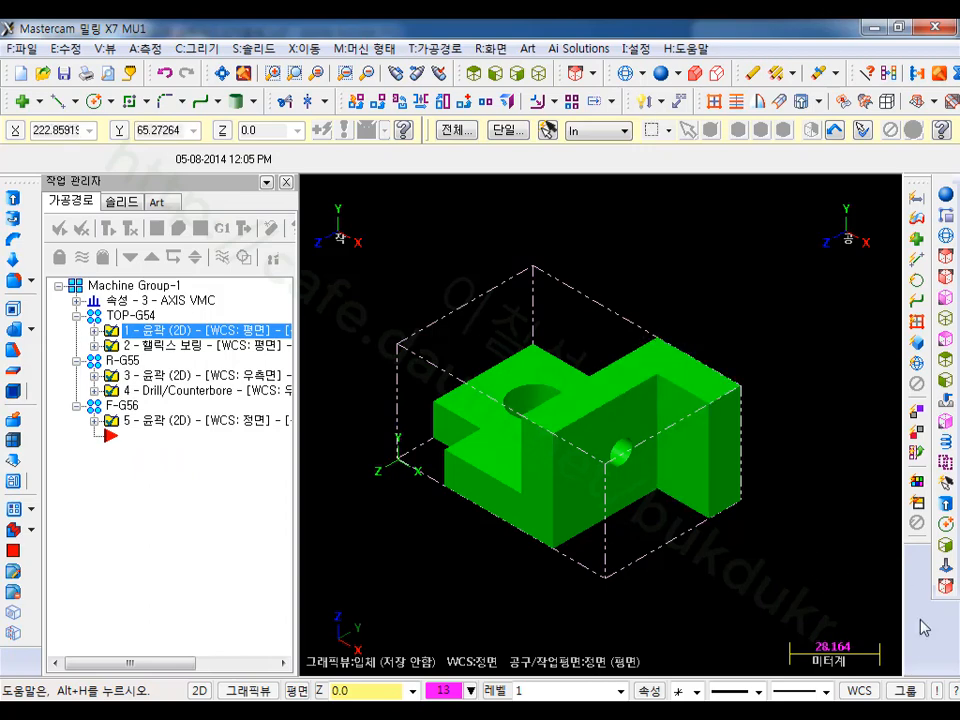
# Step: Show the Machine Simulation toolbar and place it in the free area above the part
pyautogui.rightClick(922, 627)
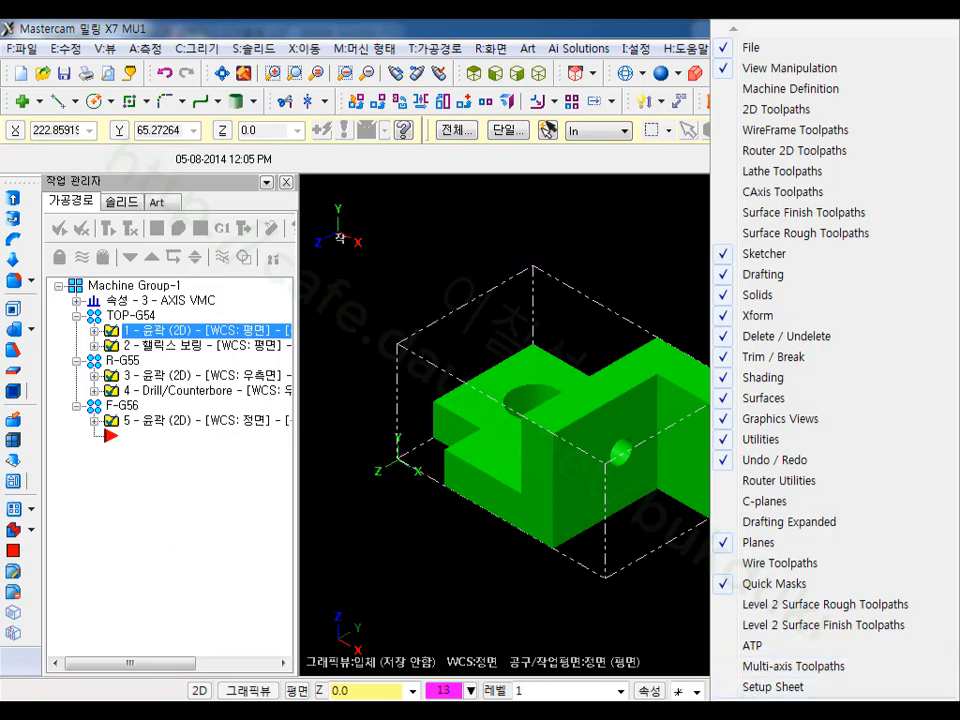
pyautogui.click(780, 706)
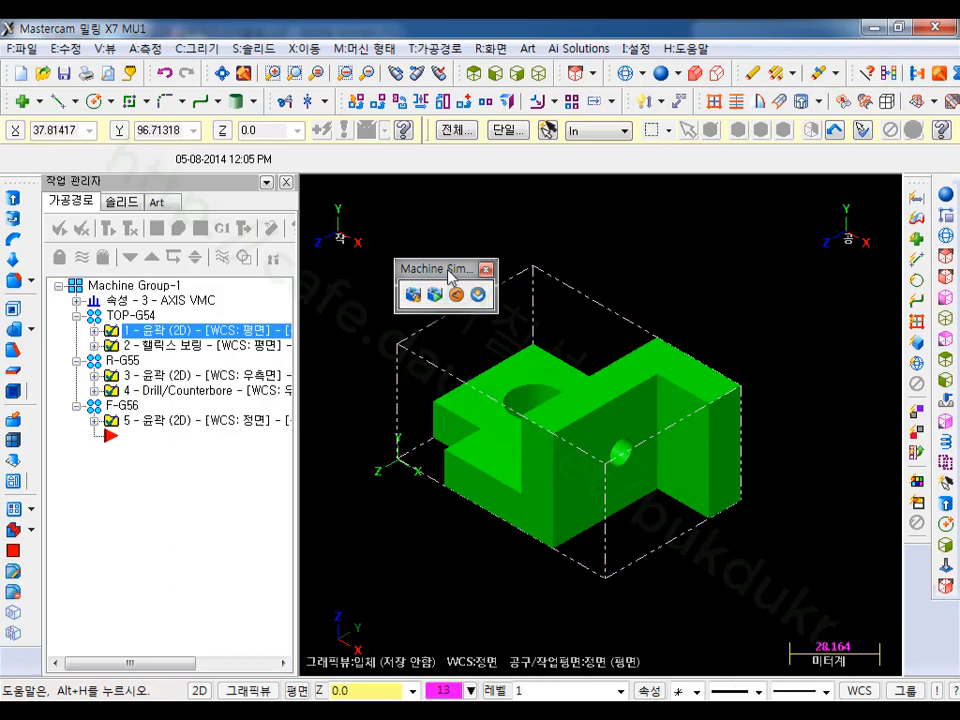
pyautogui.moveTo(447, 272); pyautogui.dragTo(683, 200)
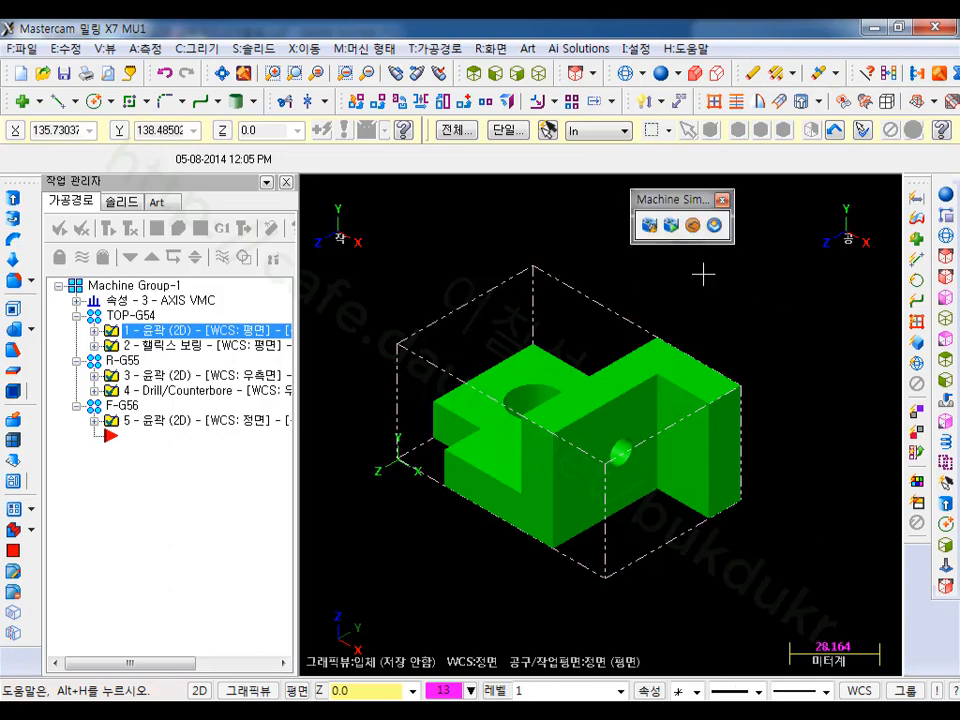
# Step: Try to run the machine simulation on 5_5AXGEN_VMCTTAB using the Mastercam stock definition
pyautogui.click(651, 226)
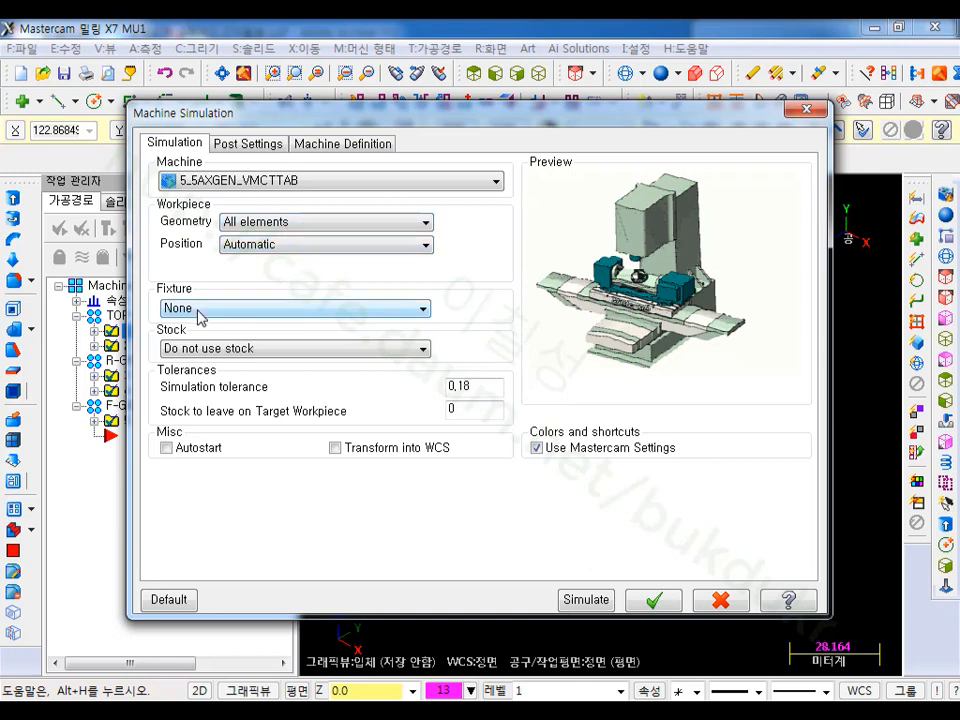
pyautogui.click(250, 352)
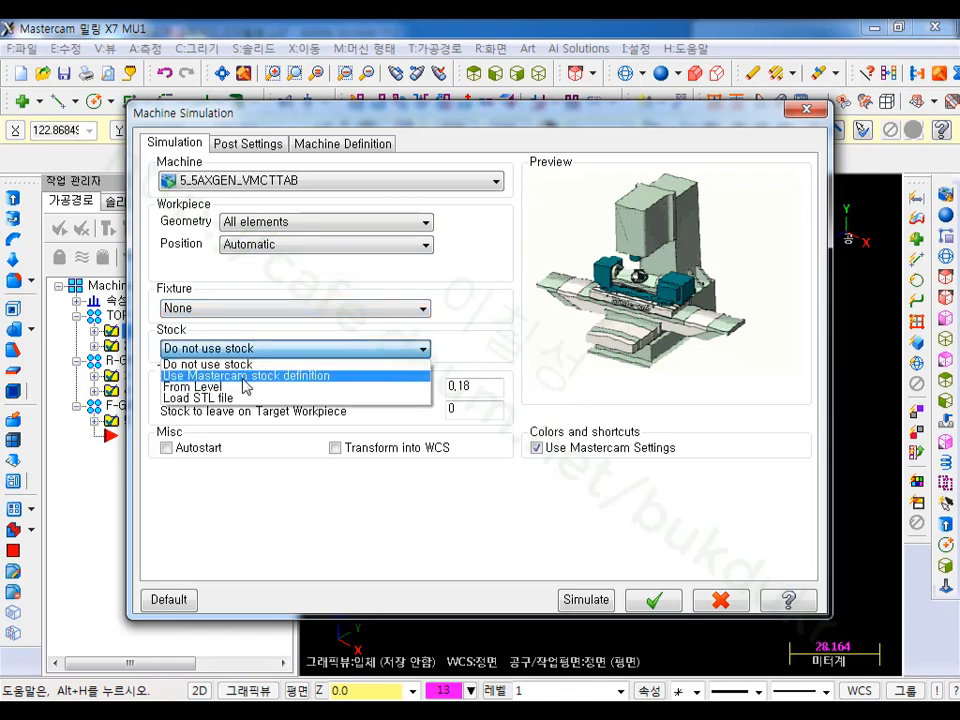
pyautogui.click(246, 376)
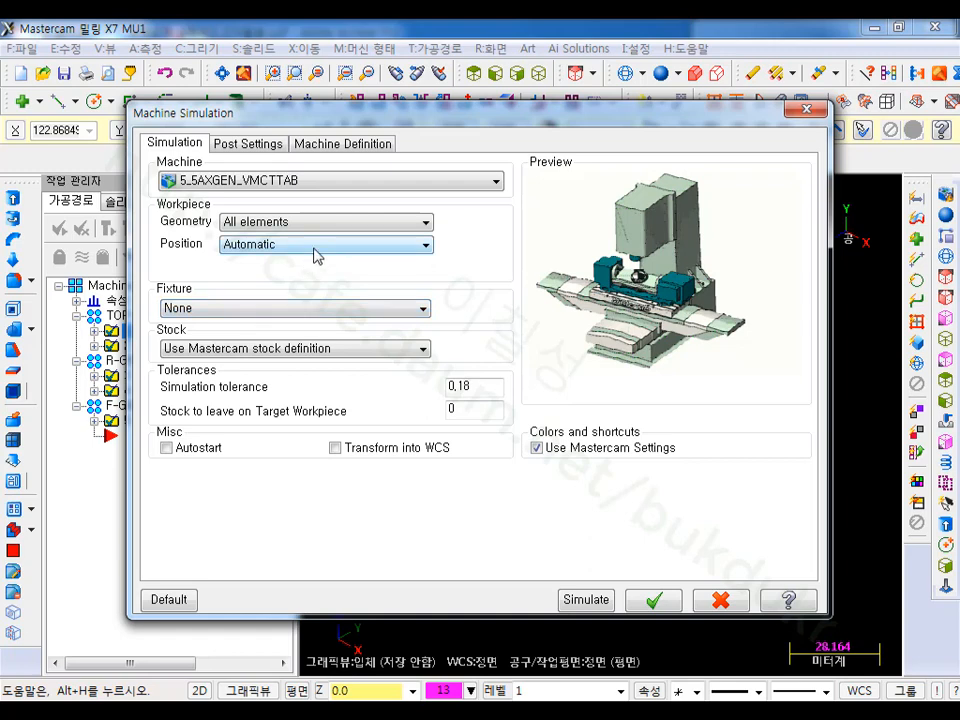
pyautogui.click(588, 600)
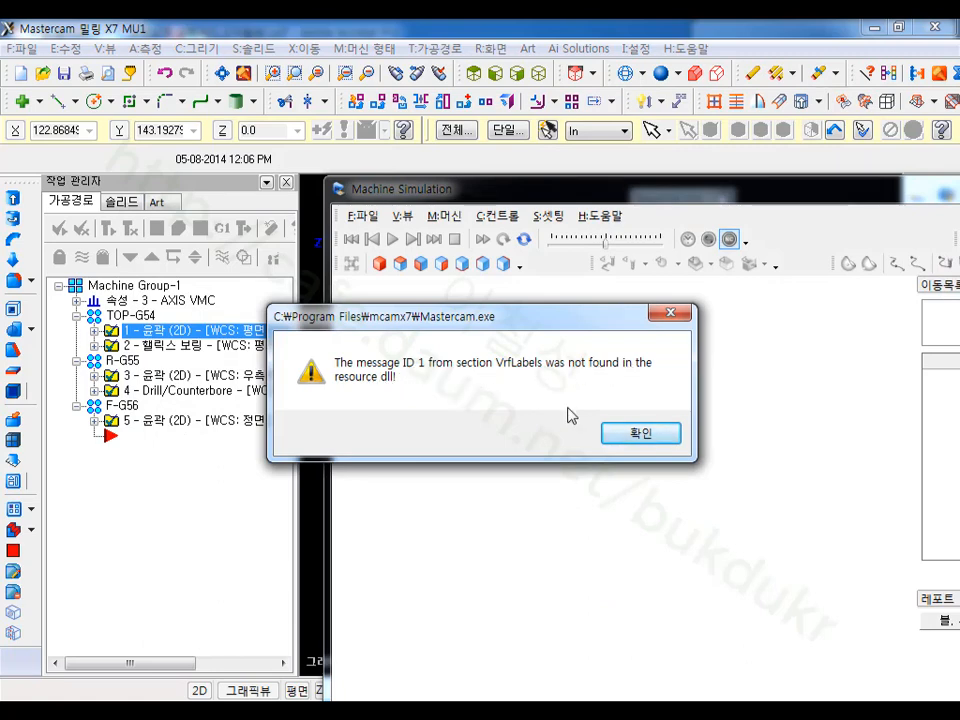
pyautogui.click(636, 432)
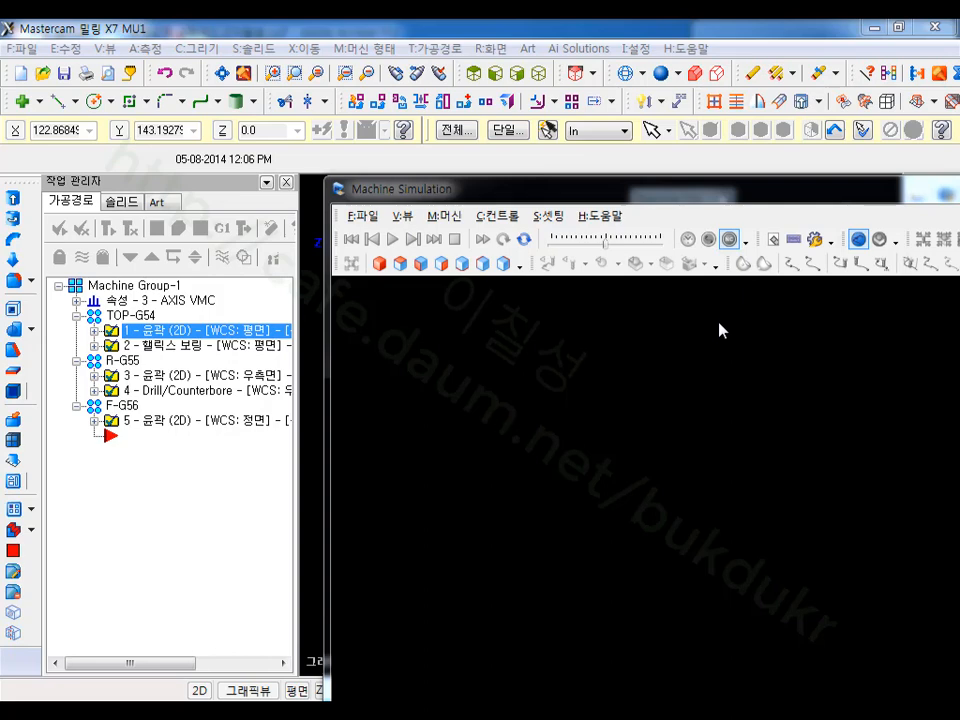
# Step: Reposition the Machine Simulation window, look through its machine commands and close it
pyautogui.moveTo(708, 200); pyautogui.dragTo(364, 47)
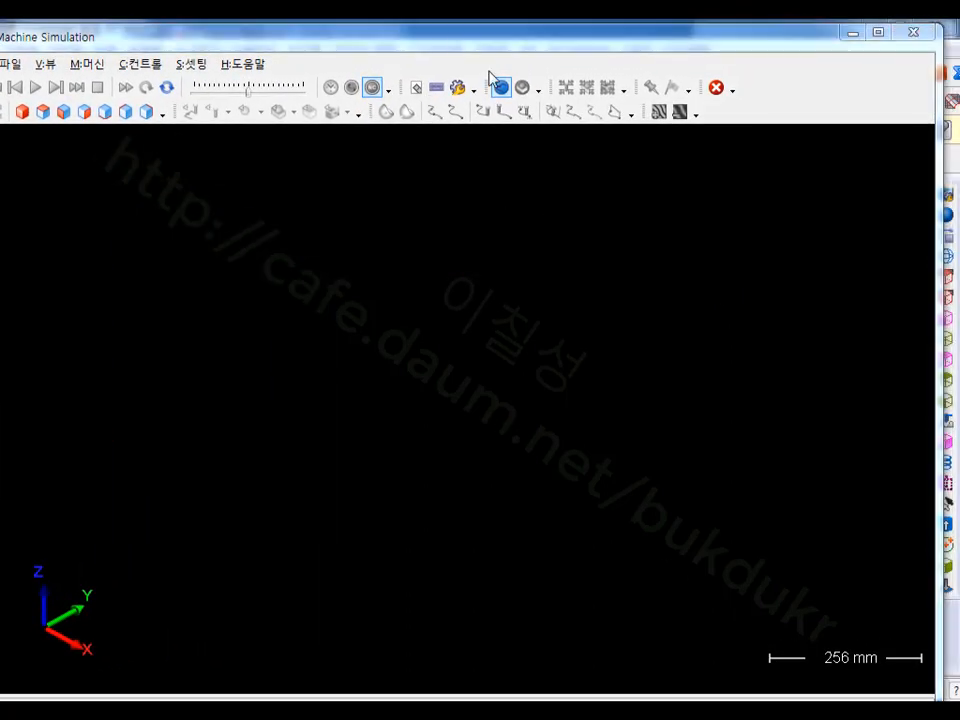
pyautogui.moveTo(461, 43); pyautogui.dragTo(494, 67)
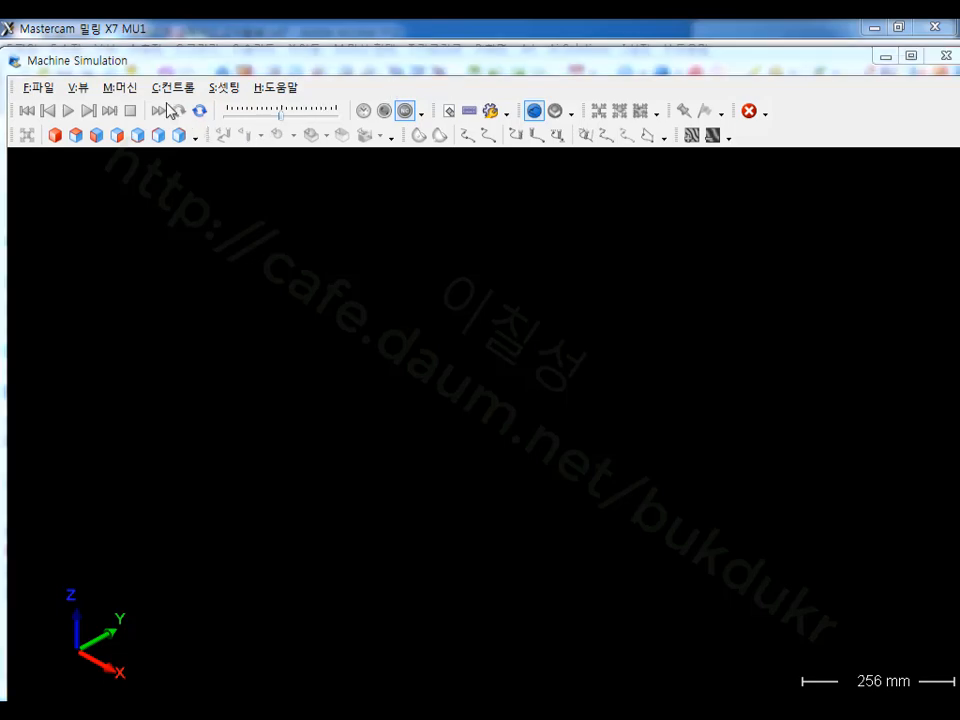
pyautogui.click(127, 90)
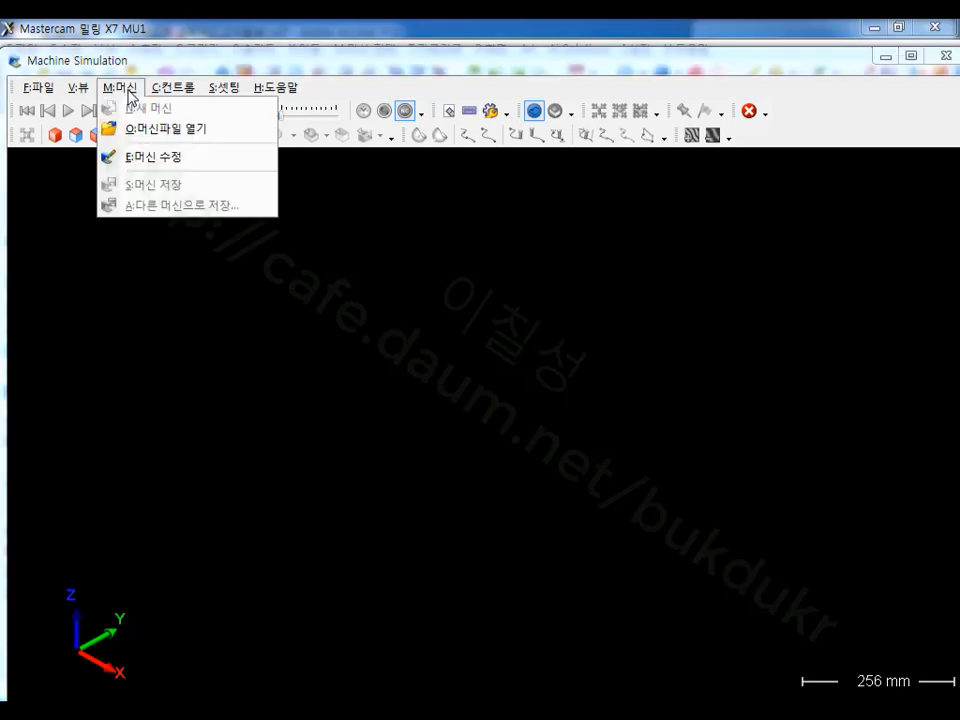
pyautogui.click(225, 62)
pyautogui.click(940, 58)
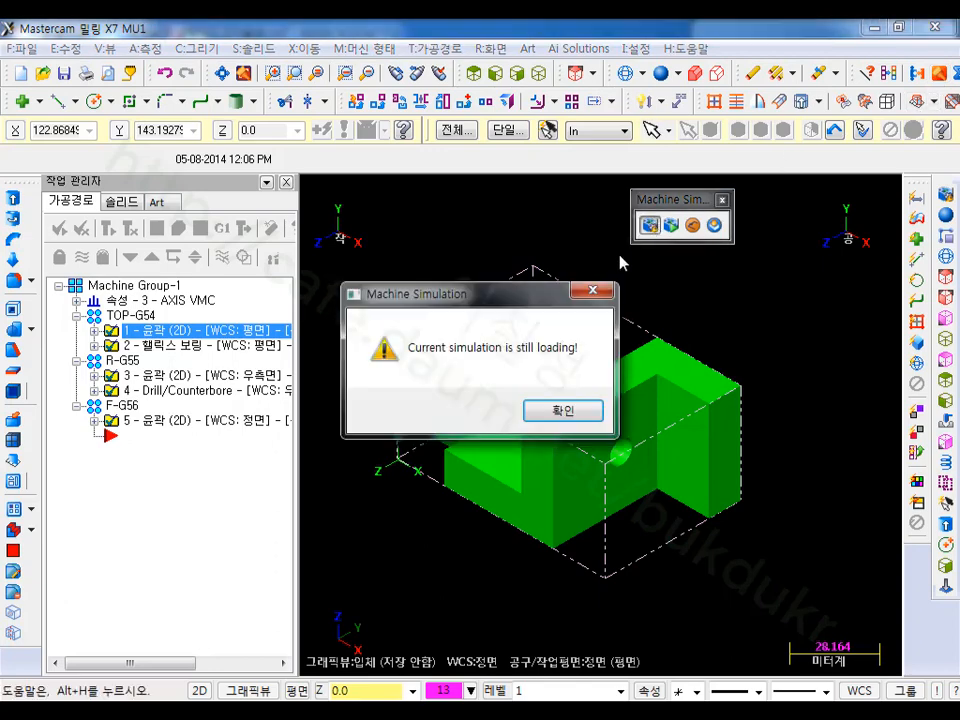
# Step: Try to launch the machine simulation again, dismissing each loading warning
pyautogui.click(568, 413)
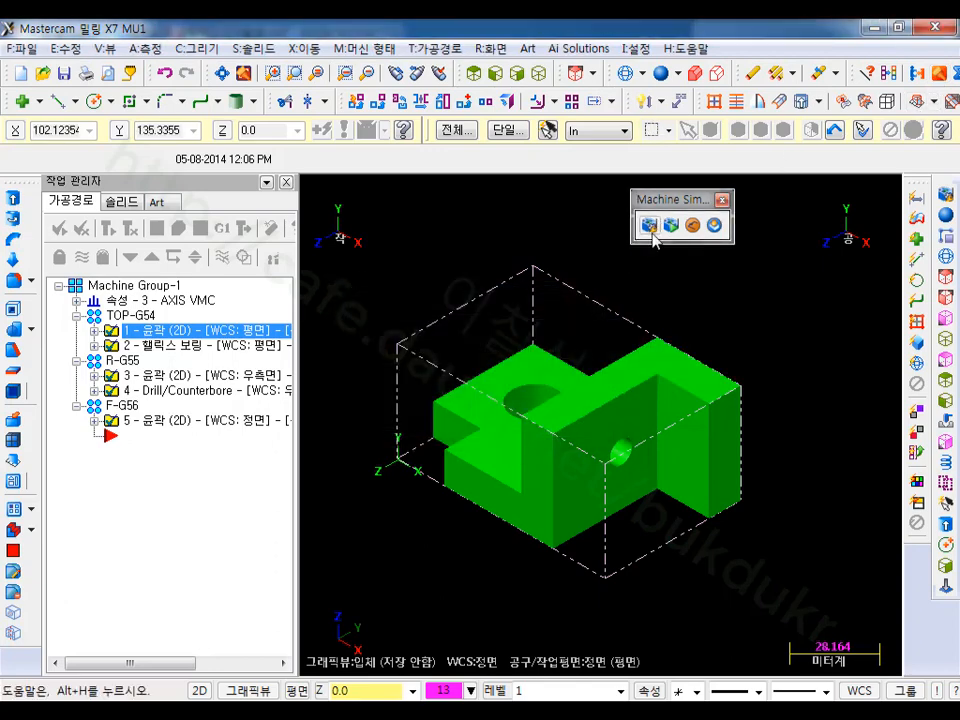
pyautogui.click(650, 229)
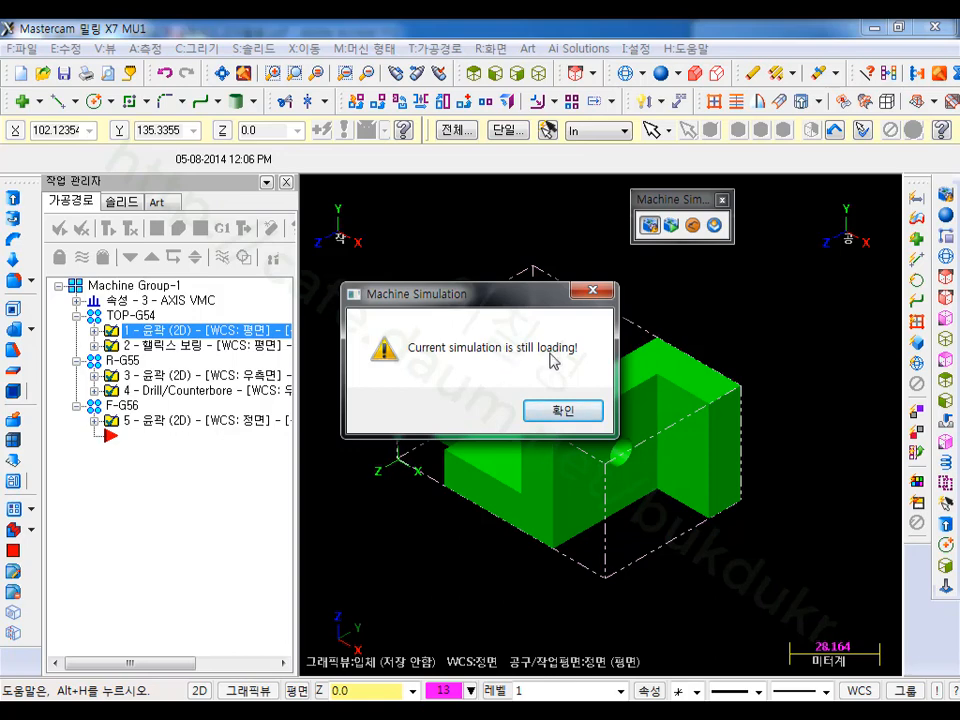
pyautogui.click(566, 411)
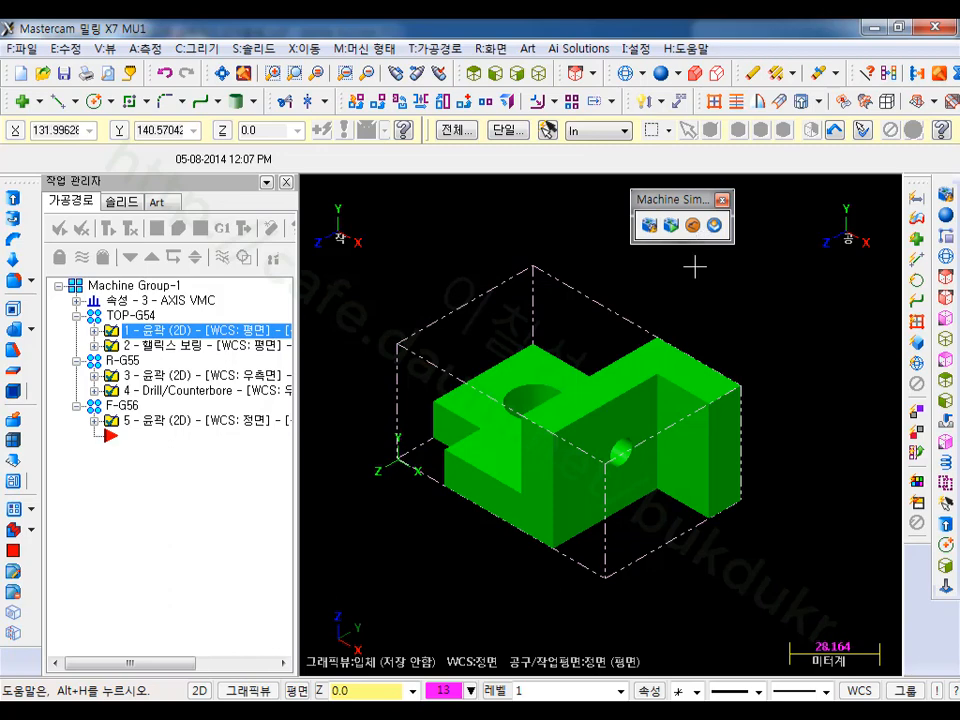
pyautogui.click(679, 228)
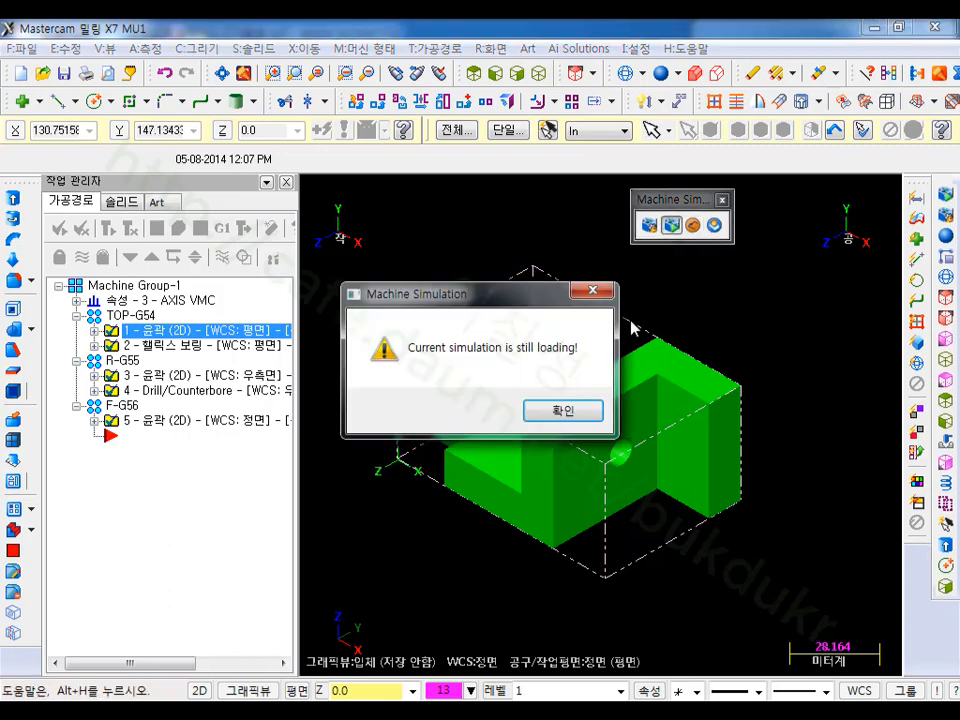
pyautogui.click(589, 418)
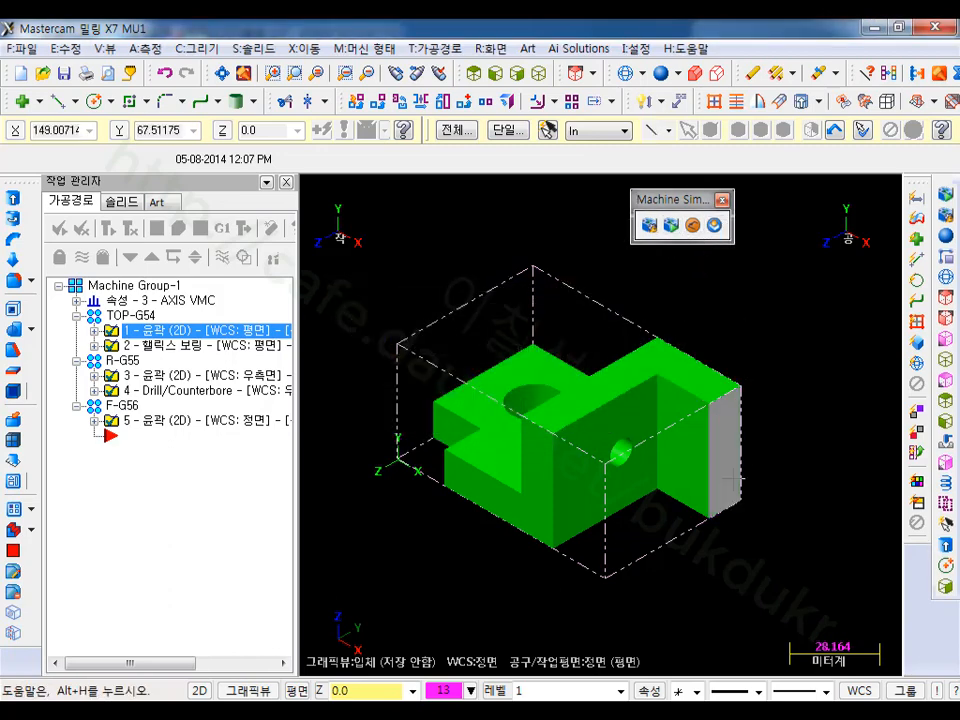
# Step: Dismiss the leftover error message behind the Mastercam window and reopen the machine simulation settings
pyautogui.click(873, 27)
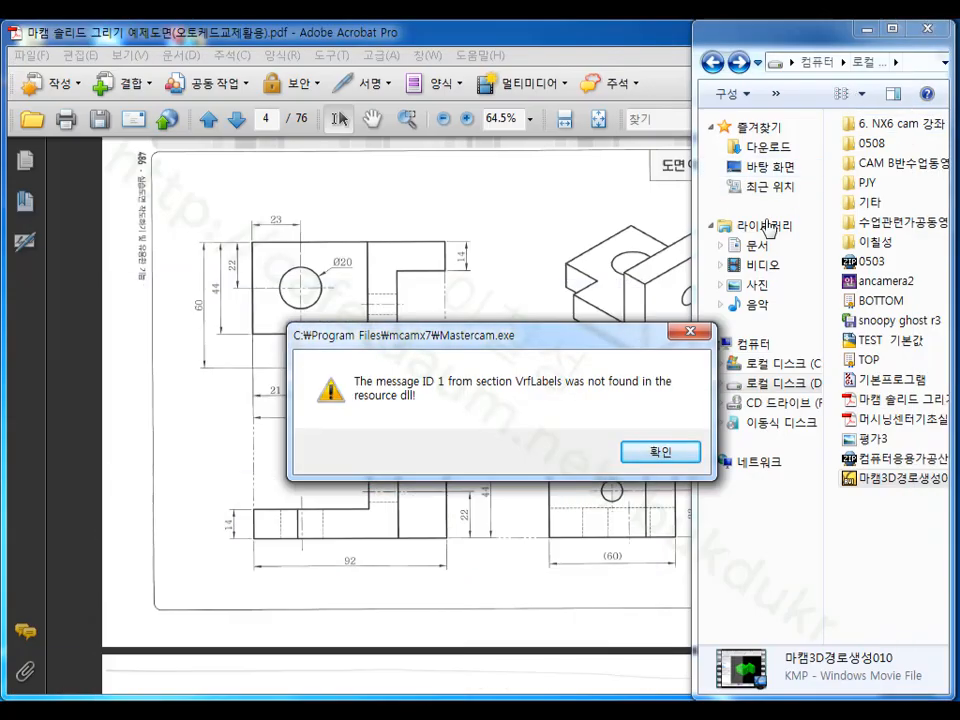
pyautogui.click(665, 452)
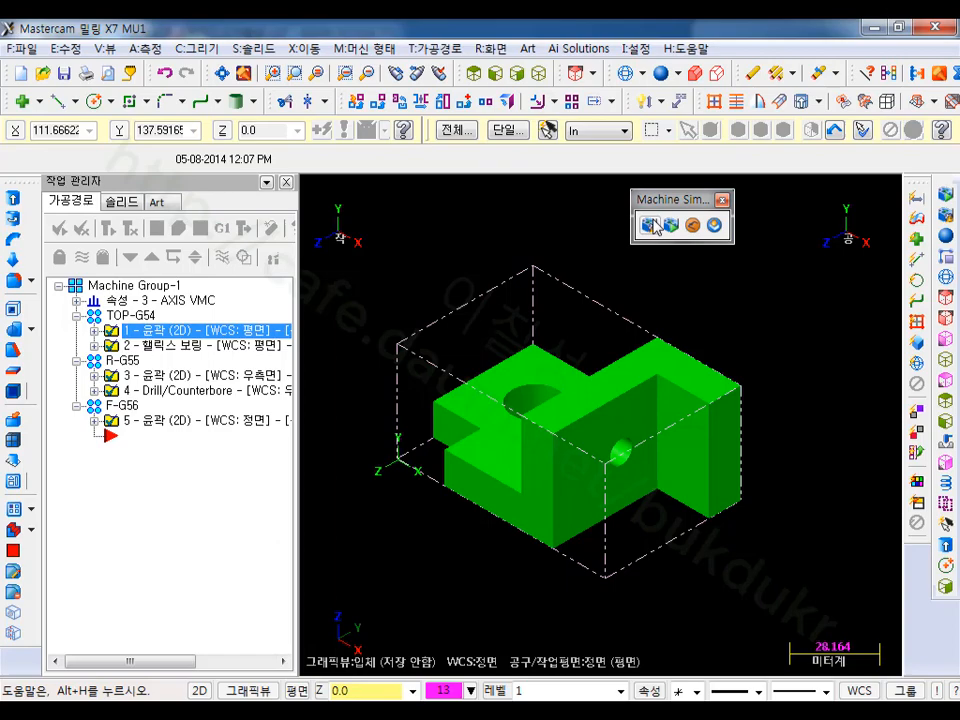
pyautogui.click(651, 226)
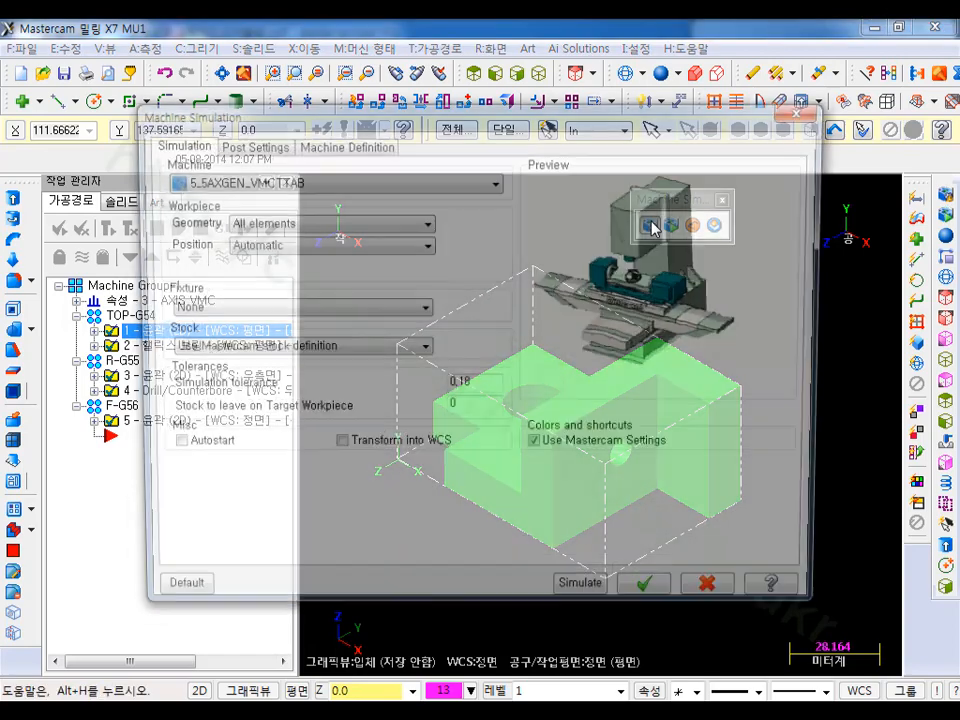
# Step: Choose 4_5AXGEN_VMCTTBC as the simulation machine
pyautogui.click(407, 182)
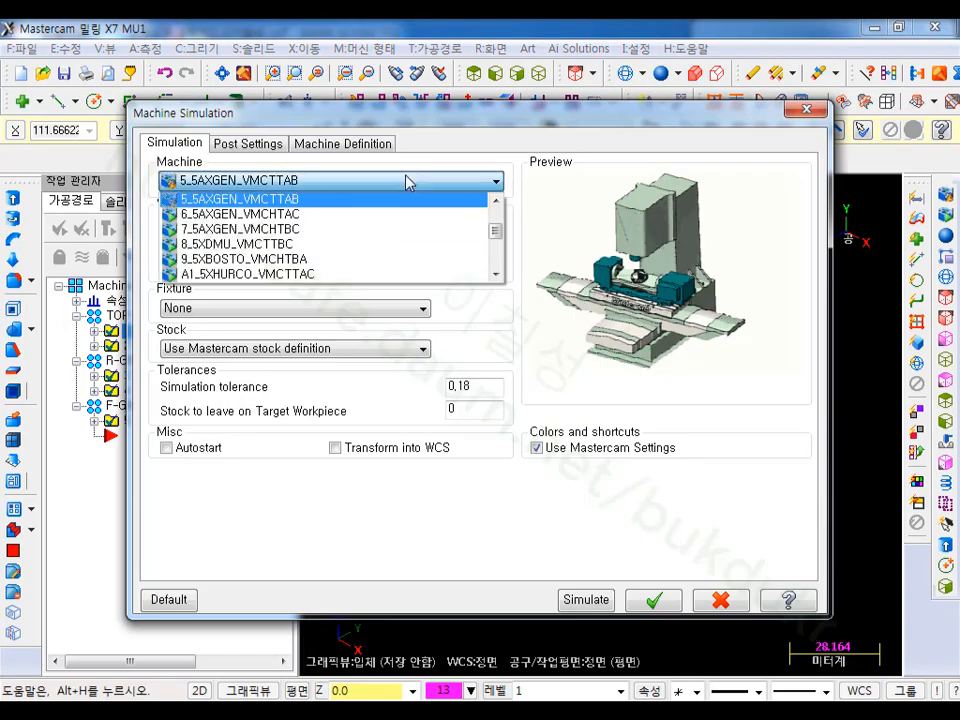
pyautogui.click(309, 215)
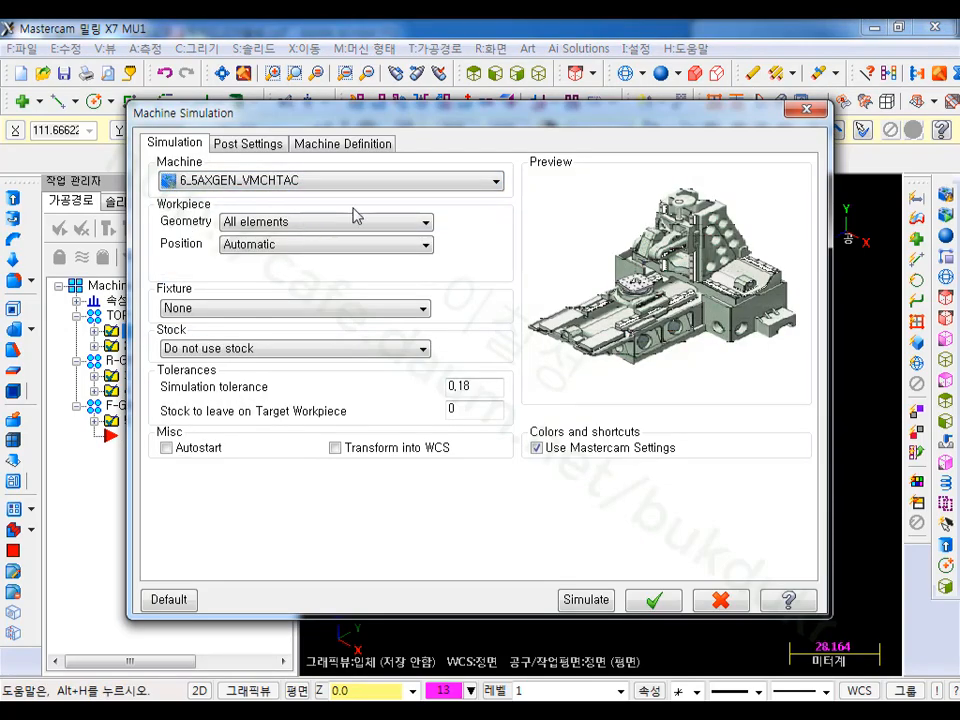
pyautogui.click(498, 184)
pyautogui.moveTo(497, 231); pyautogui.dragTo(510, 210)
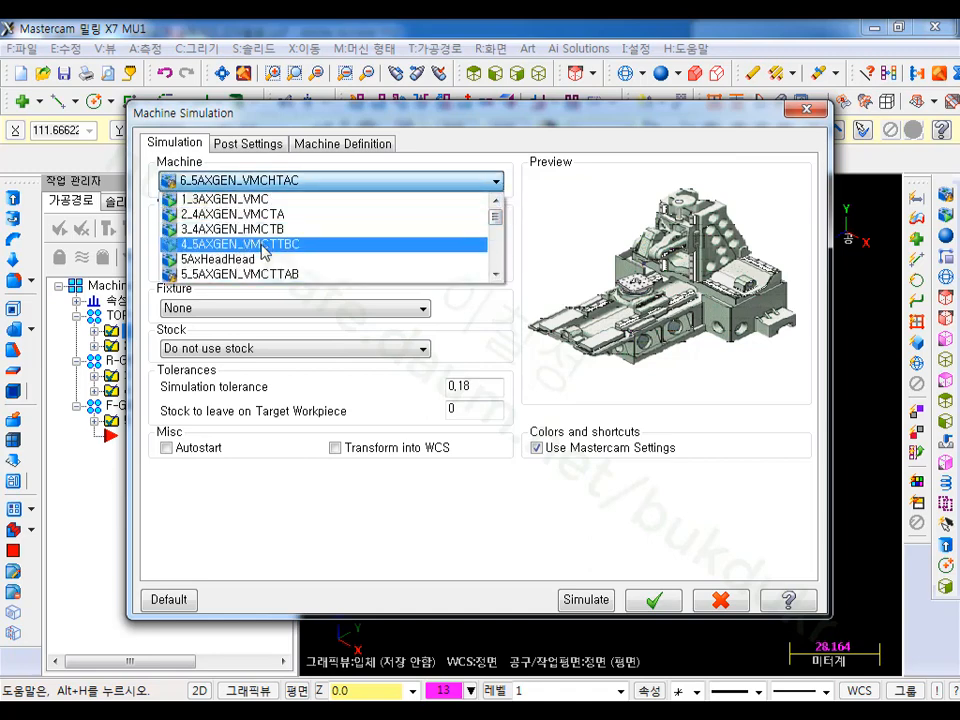
pyautogui.click(268, 244)
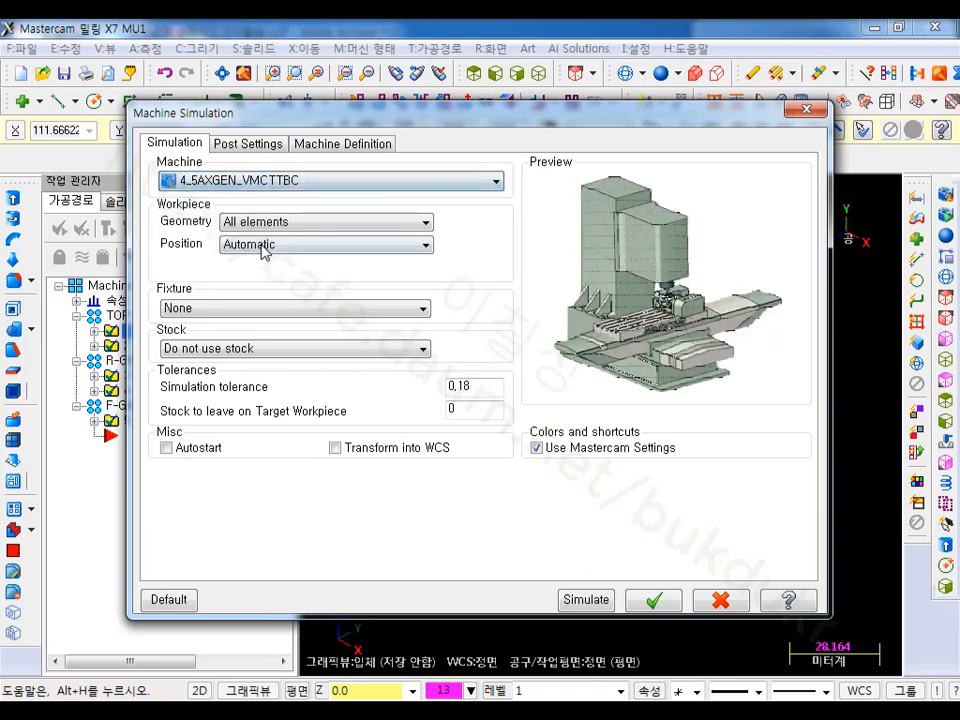
# Step: Preview the 7_5AXGEN_VMCHTBC, A3_5XLASER_VMCHHCA and A6_5XRHINO_VMCHTBA simulation machines
pyautogui.click(496, 182)
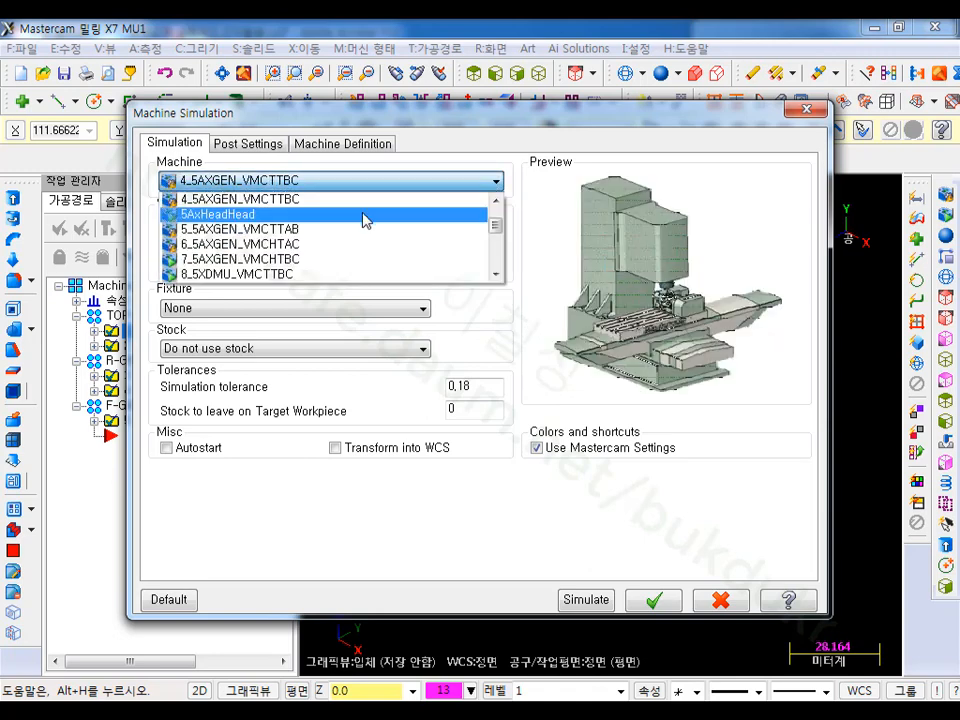
pyautogui.click(268, 259)
pyautogui.click(496, 181)
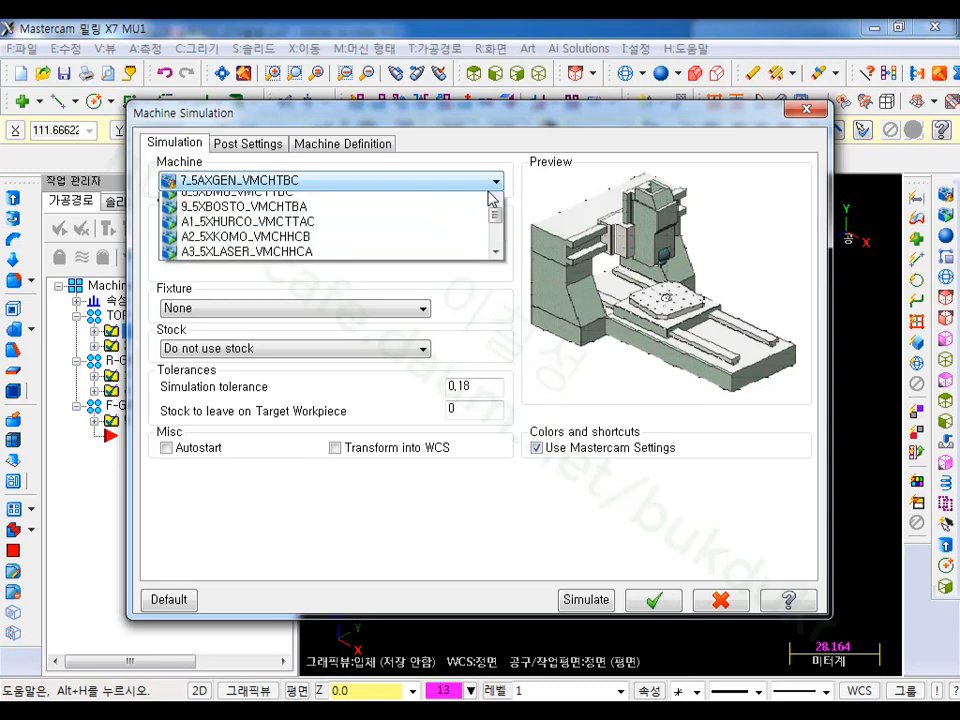
pyautogui.click(285, 272)
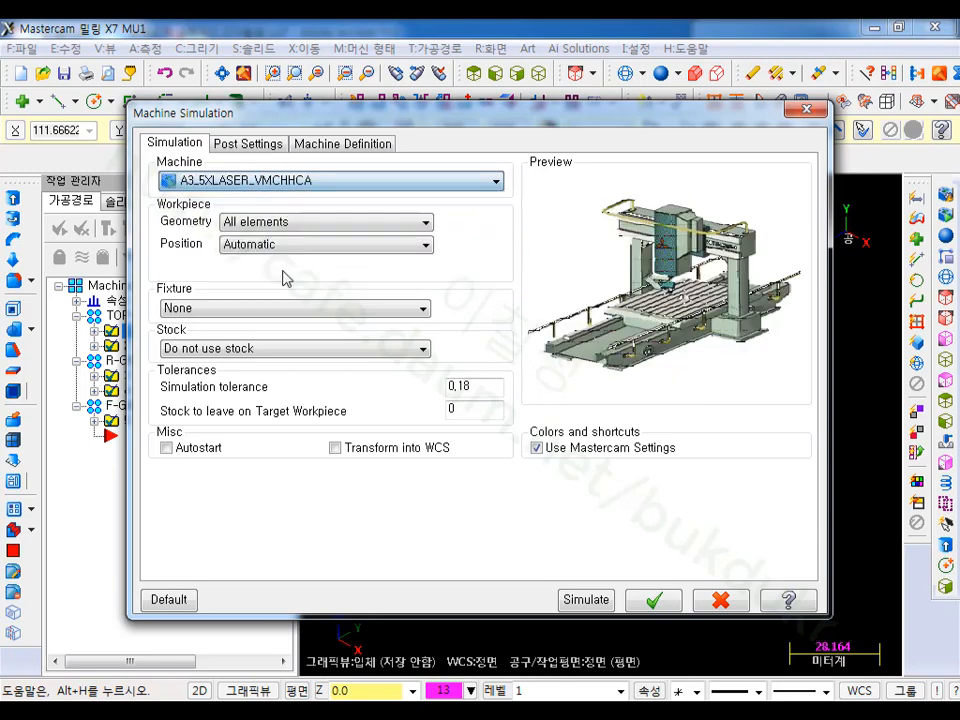
pyautogui.click(496, 181)
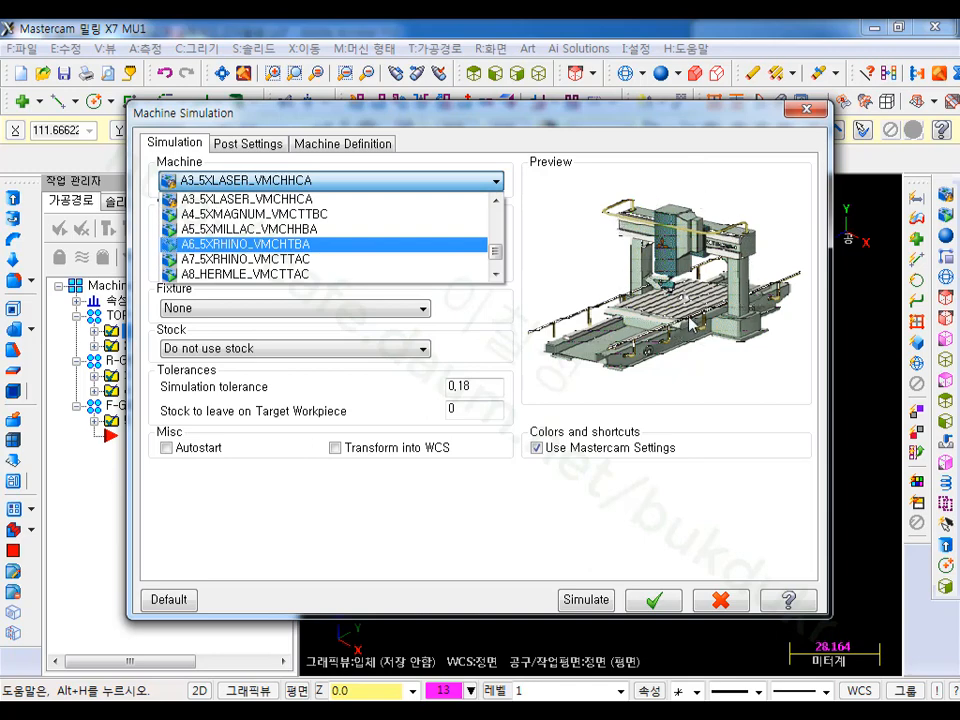
pyautogui.click(284, 249)
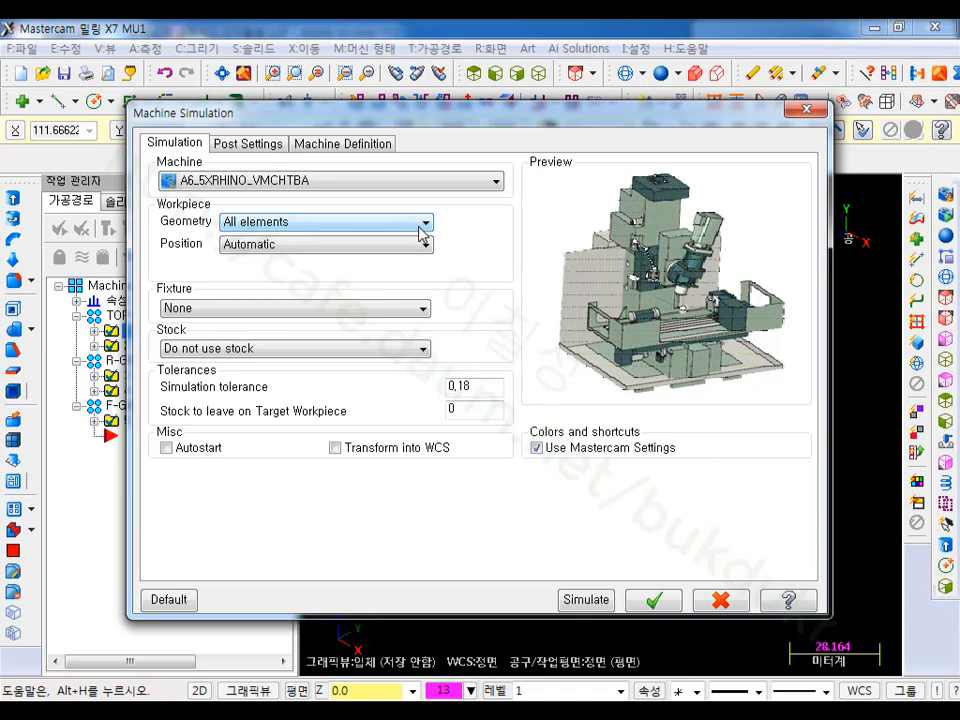
# Step: Preview the 6_5AXGEN_VMCHTAC, 7_5AXGEN_VMCHTBC and 5AxHeadHead simulation machines, ending on 6_5AXGEN_VMCHTAC
pyautogui.click(505, 186)
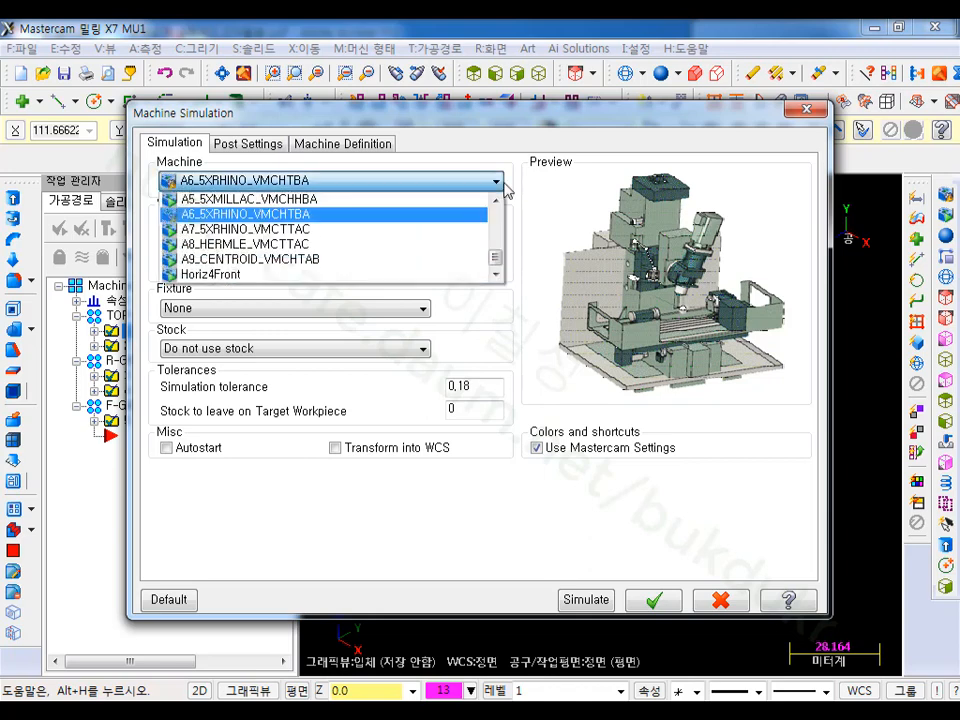
pyautogui.scroll(4, 497, 224)
pyautogui.click(485, 230)
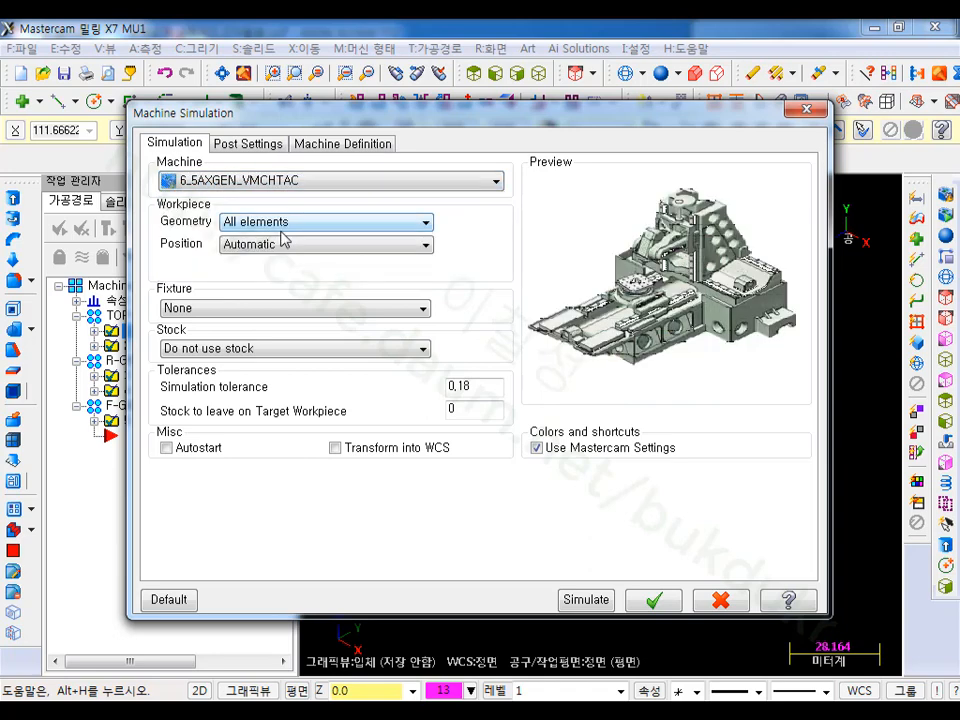
pyautogui.click(490, 184)
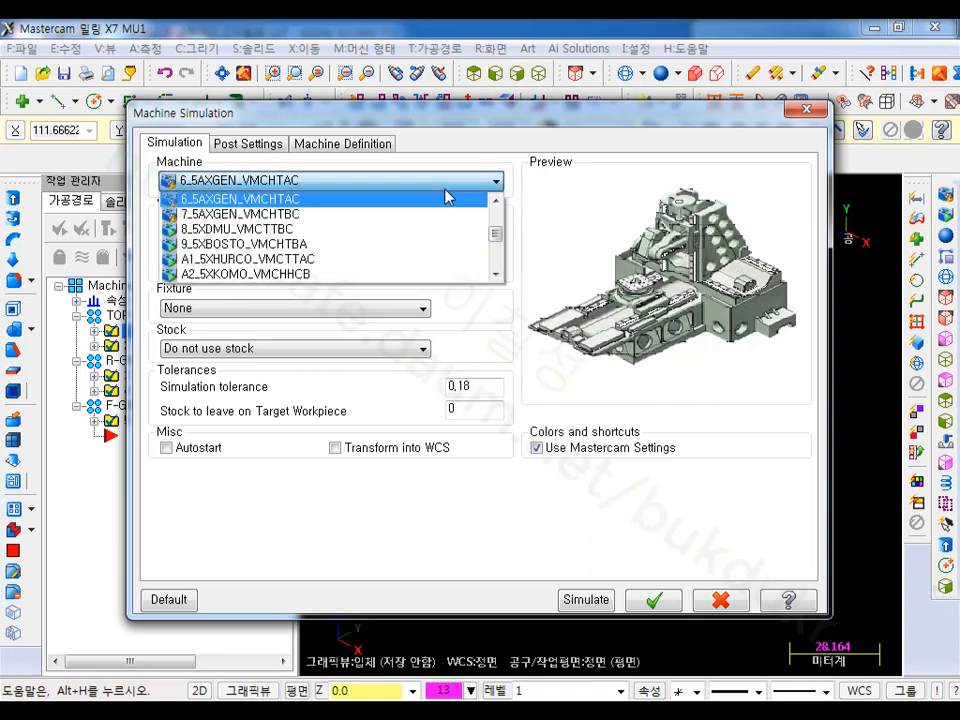
pyautogui.click(257, 214)
pyautogui.click(495, 183)
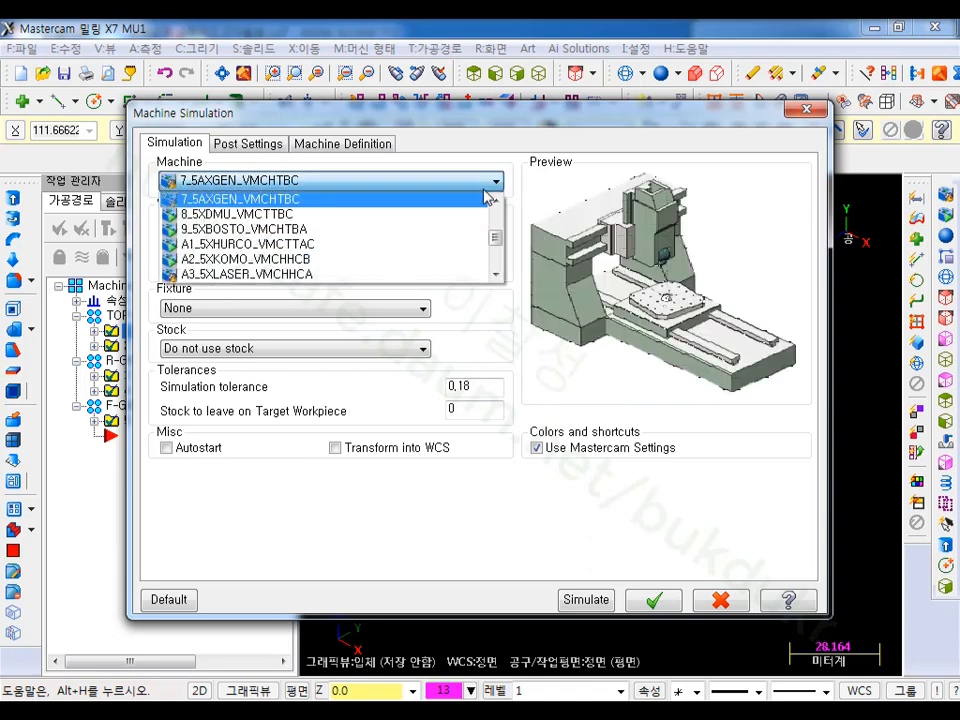
pyautogui.scroll(2, 497, 220)
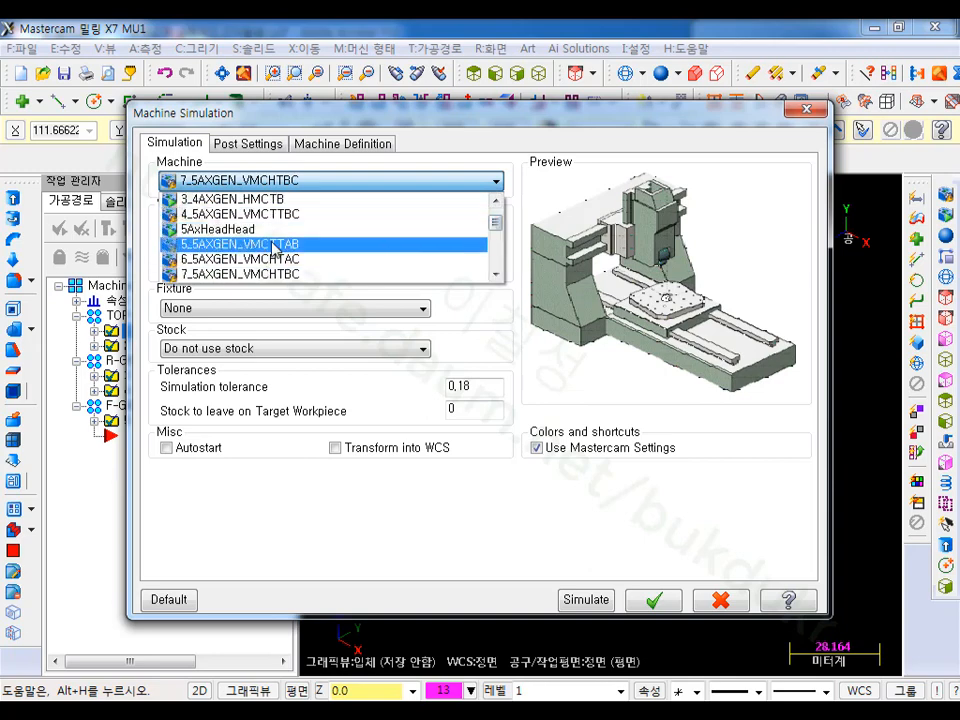
pyautogui.click(255, 229)
pyautogui.click(495, 183)
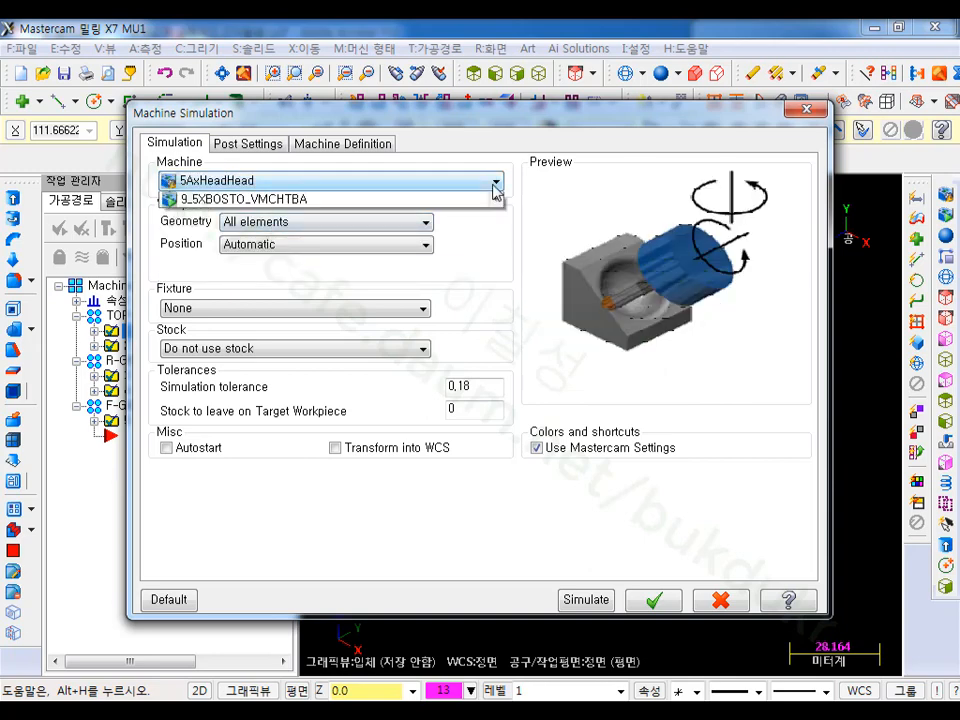
pyautogui.click(268, 229)
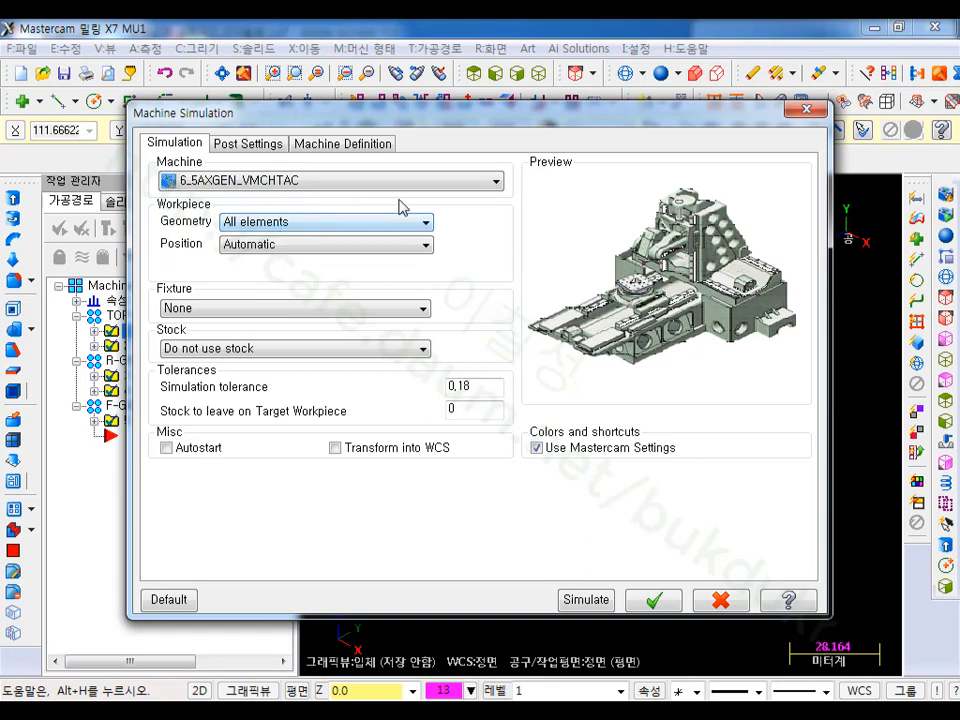
# Step: Choose 4_5AXGEN_VMCTTBC as the simulation machine and launch the simulation, dismissing the loading error
pyautogui.click(495, 181)
pyautogui.scroll(2, 501, 218)
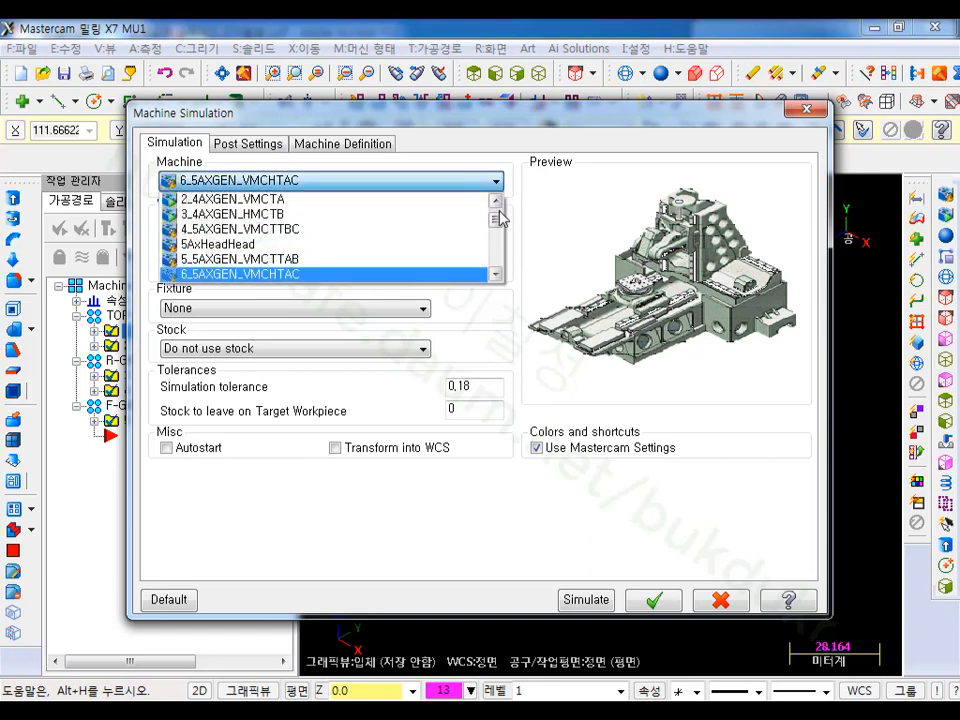
pyautogui.click(270, 229)
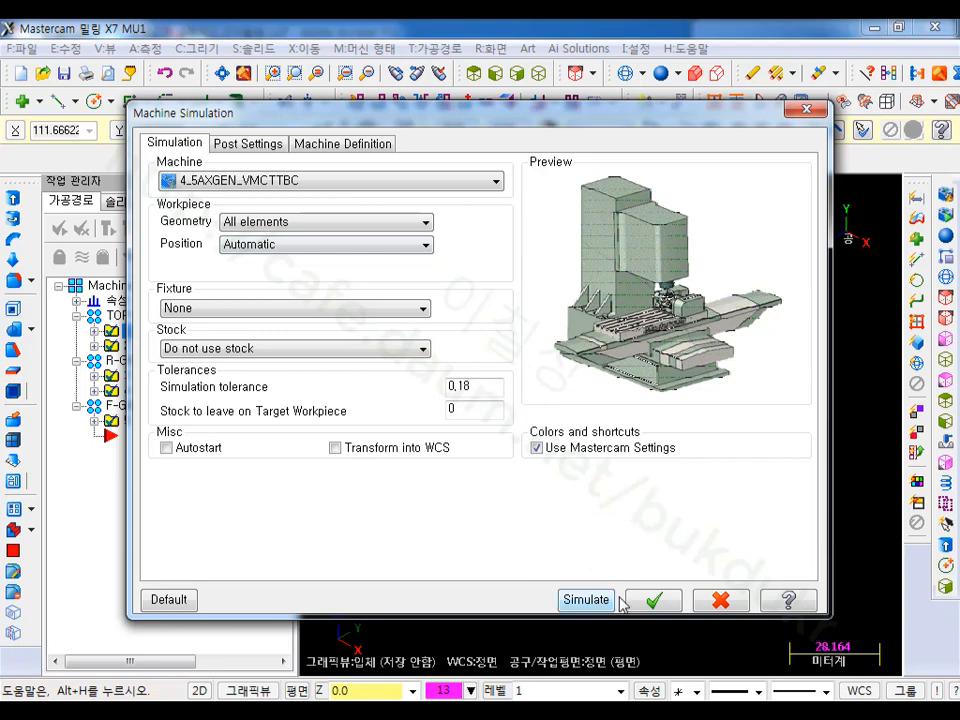
pyautogui.click(588, 600)
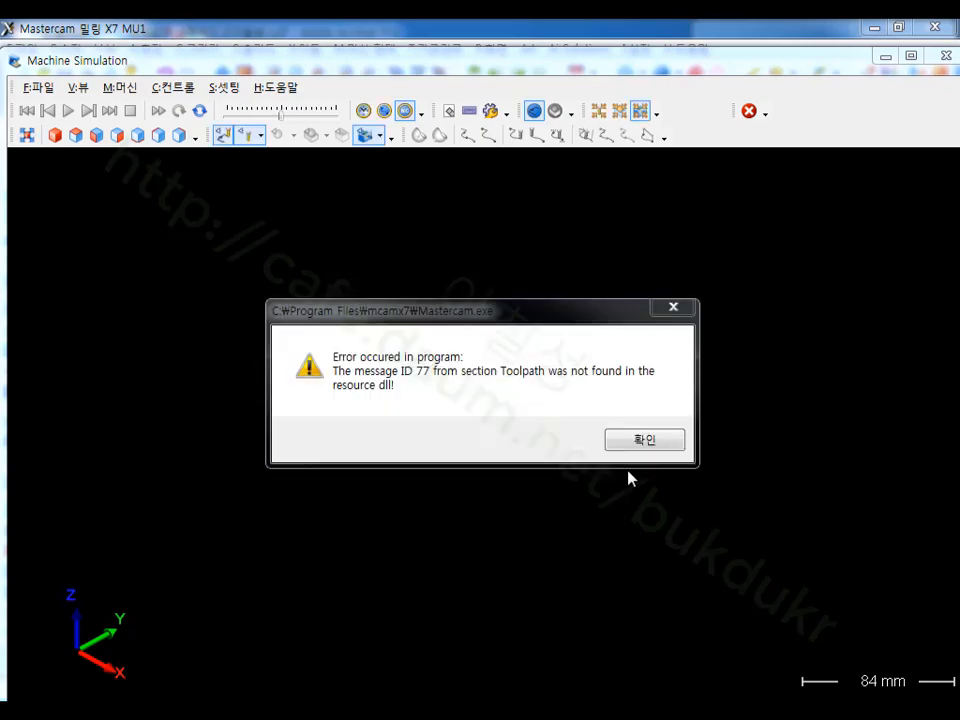
pyautogui.click(644, 440)
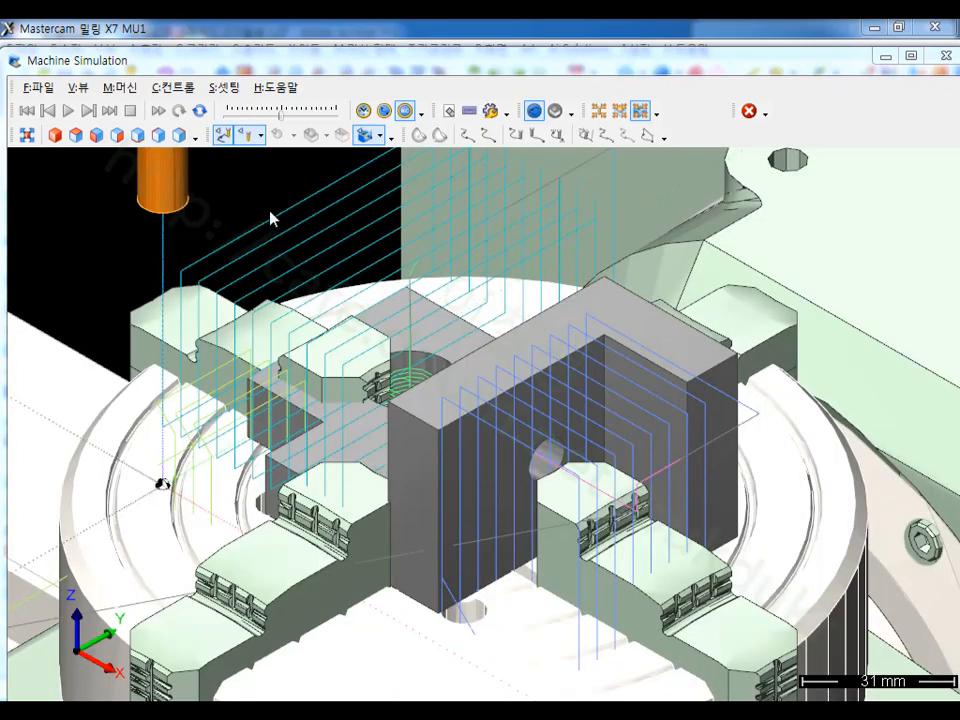
# Step: Examine how the workpiece sits in the chuck on the rotary table, up close and with the whole machine in view
pyautogui.scroll(-9, 400, 276)
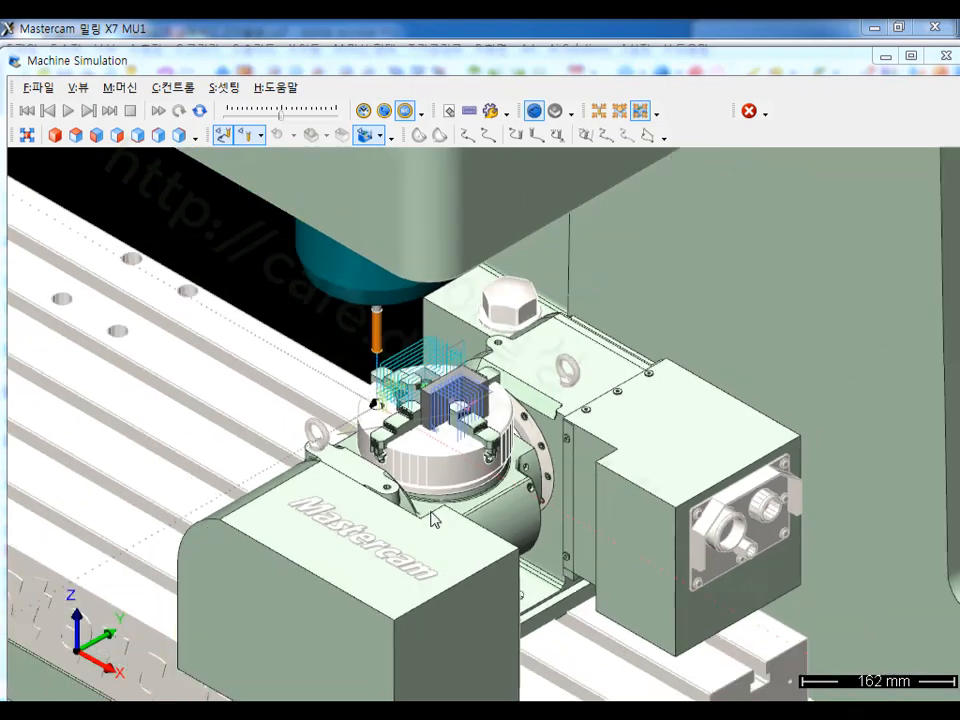
pyautogui.scroll(-1, 433, 518)
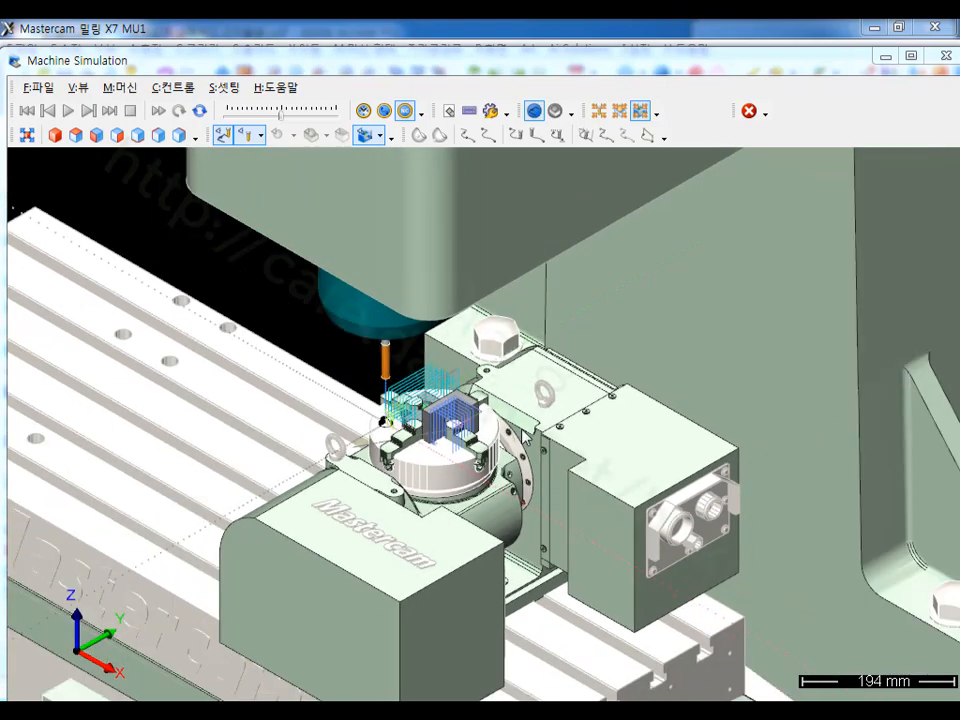
pyautogui.moveTo(524, 437)
pyautogui.mouseDown(button='middle')
pyautogui.moveTo(649, 420)
pyautogui.moveTo(680, 427)
pyautogui.moveTo(478, 488)
pyautogui.moveTo(440, 400)
pyautogui.moveTo(527, 431)
pyautogui.moveTo(504, 407)
pyautogui.moveTo(553, 456)
pyautogui.moveTo(439, 381)
pyautogui.moveTo(443, 465)
pyautogui.moveTo(456, 452)
pyautogui.moveTo(450, 400)
pyautogui.moveTo(396, 414)
pyautogui.moveTo(506, 442)
pyautogui.mouseUp(button='middle')
pyautogui.scroll(-4, 680, 427)
pyautogui.scroll(6, 435, 357)
pyautogui.scroll(6, 480, 440)
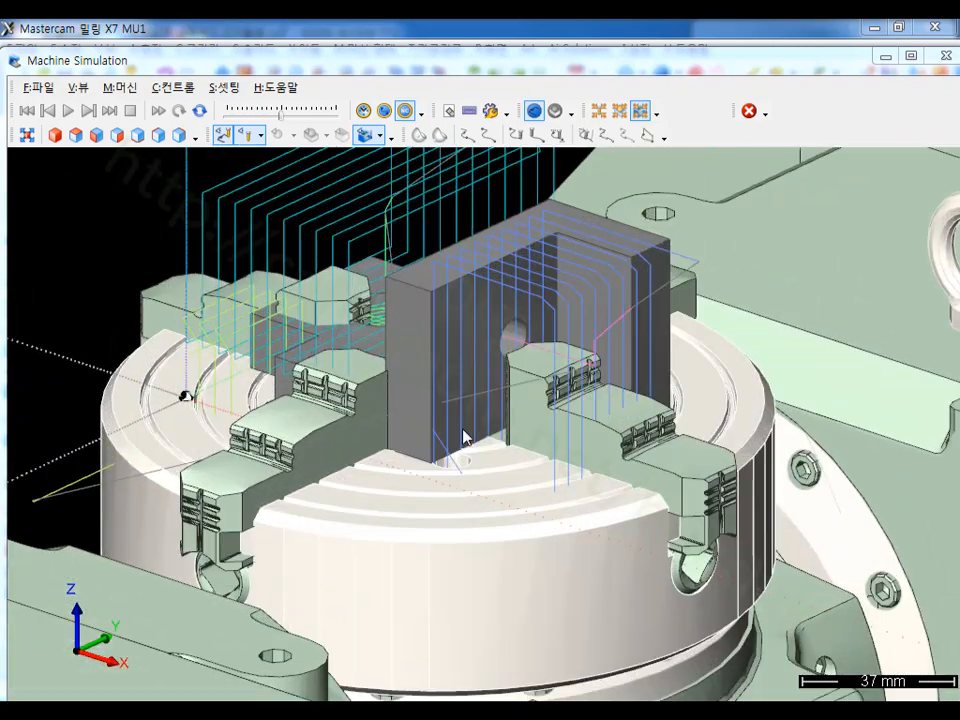
pyautogui.scroll(-8, 475, 440)
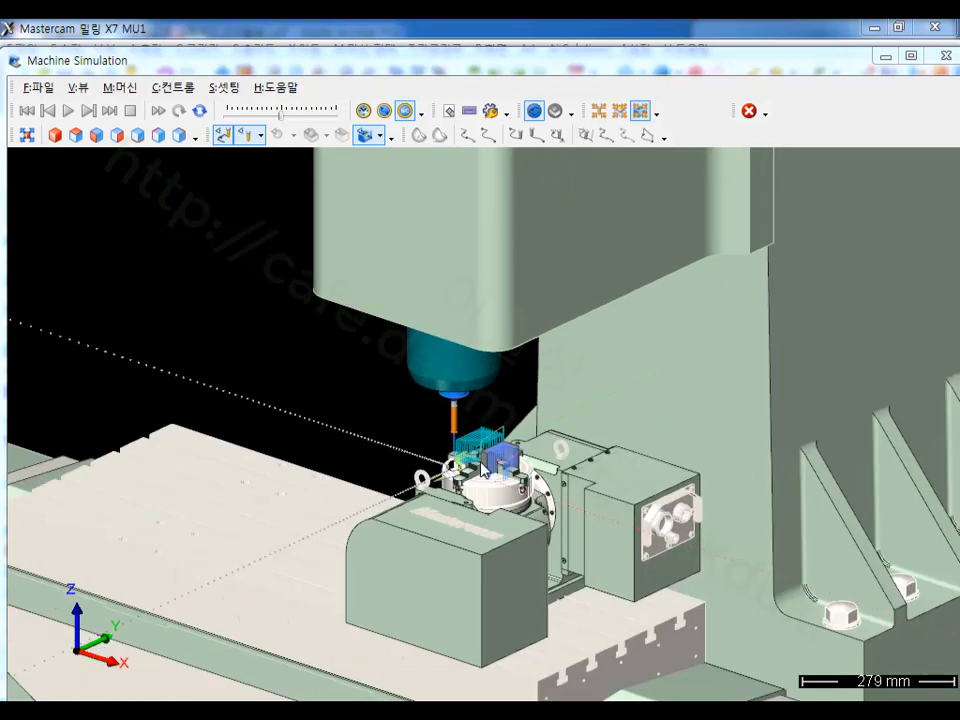
pyautogui.moveTo(484, 468); pyautogui.dragTo(639, 441, button='middle')
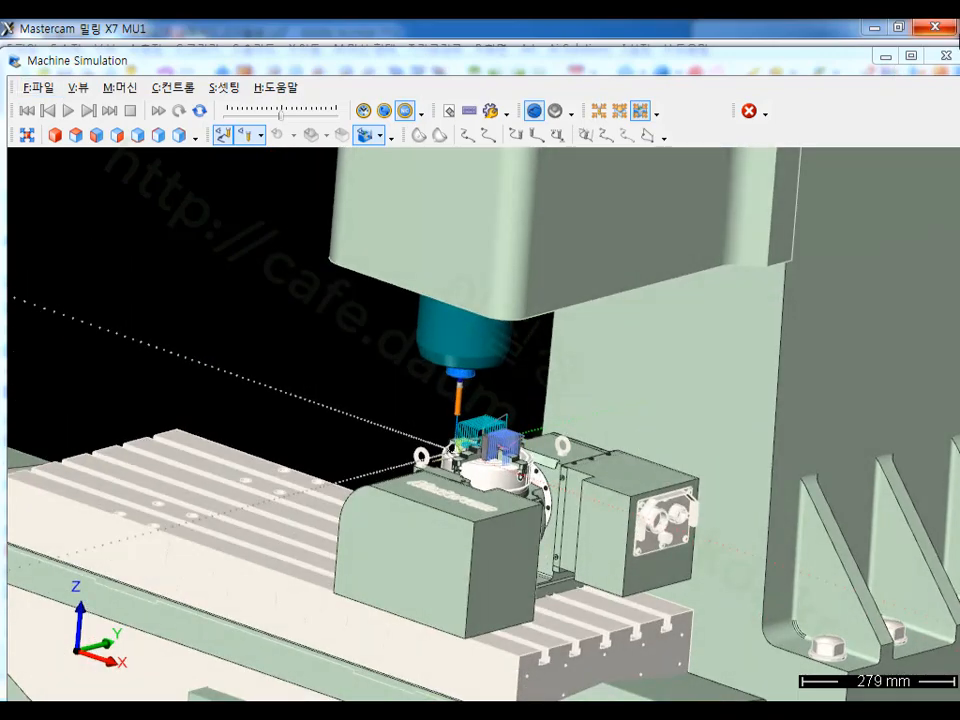
# Step: Close the simulation and reopen the machine simulation settings, minimizing the windows in front in between
pyautogui.click(945, 55)
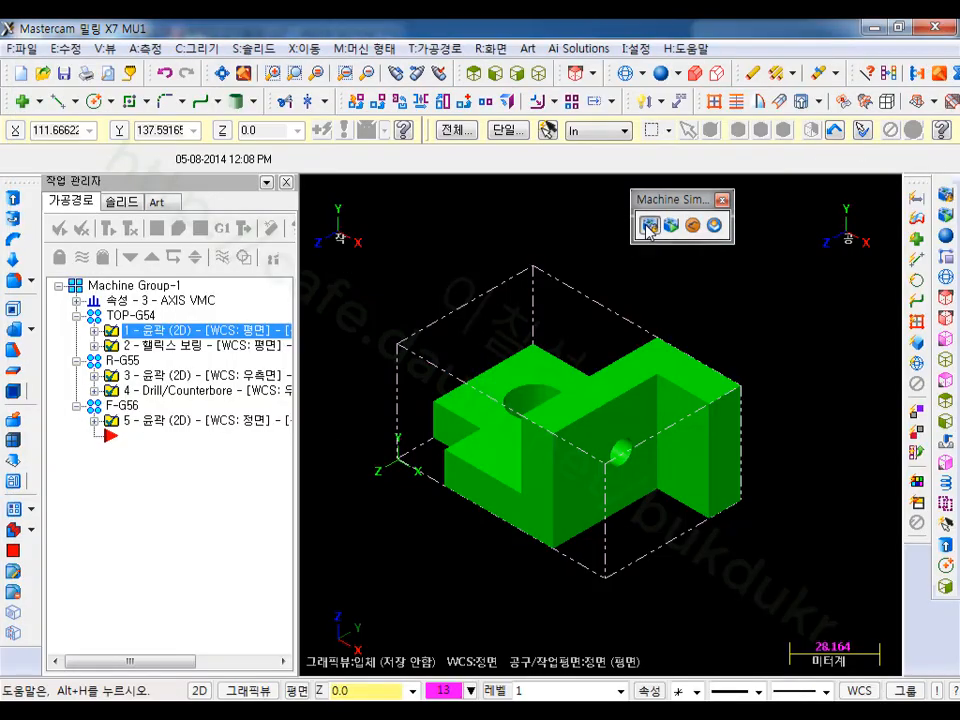
pyautogui.click(648, 225)
pyautogui.click(555, 410)
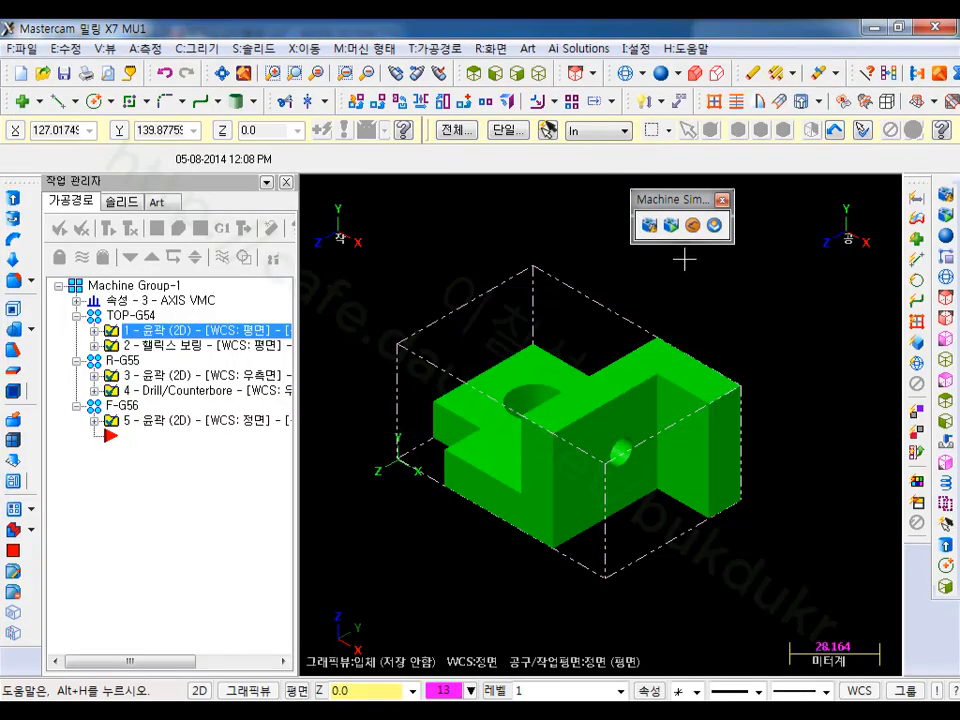
pyautogui.click(869, 27)
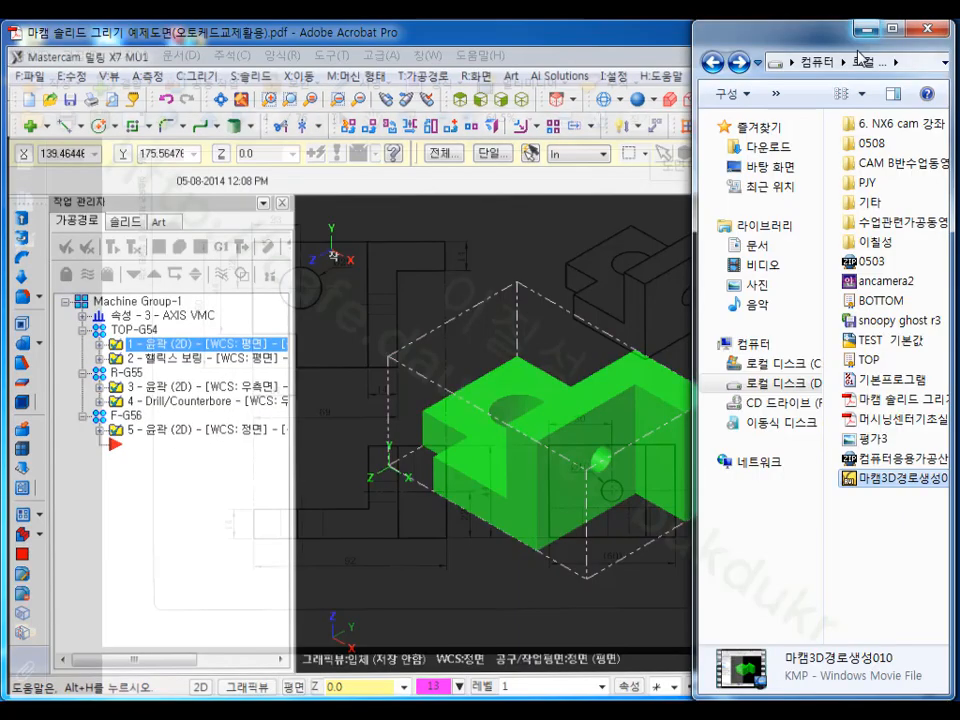
pyautogui.click(864, 30)
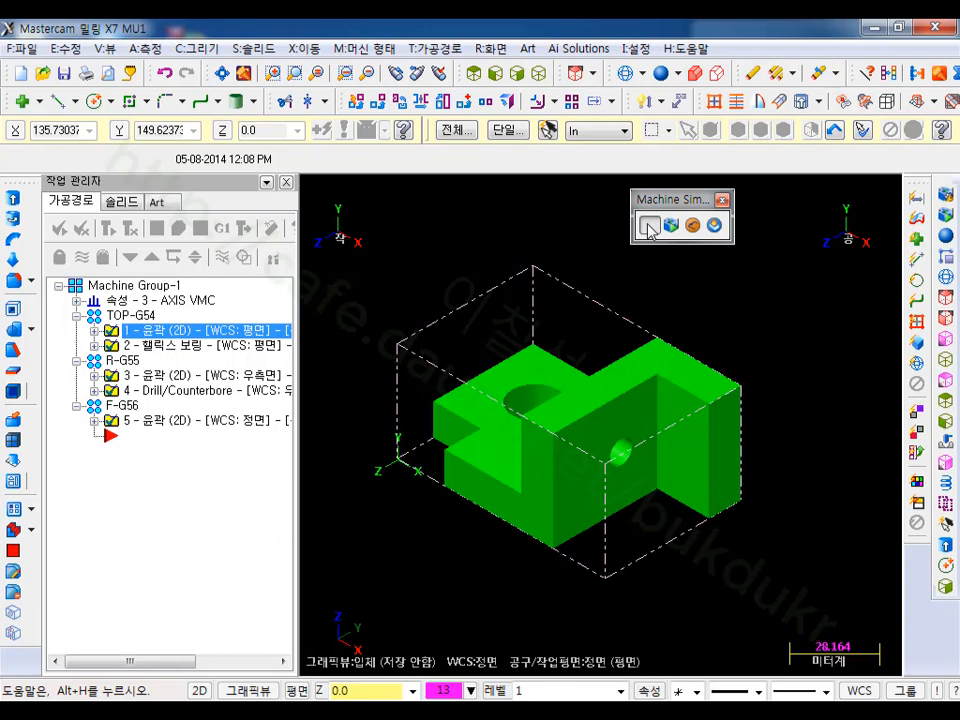
pyautogui.click(649, 226)
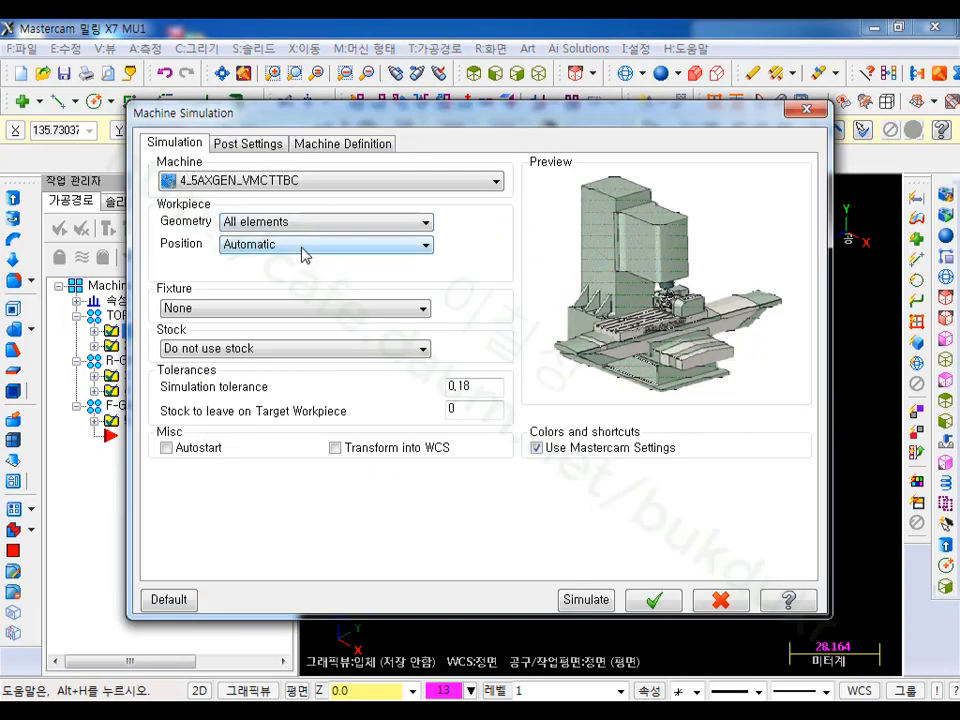
# Step: Set the workpiece position to Translation in XYZ with a Z offset of 100
pyautogui.click(305, 253)
pyautogui.click(305, 270)
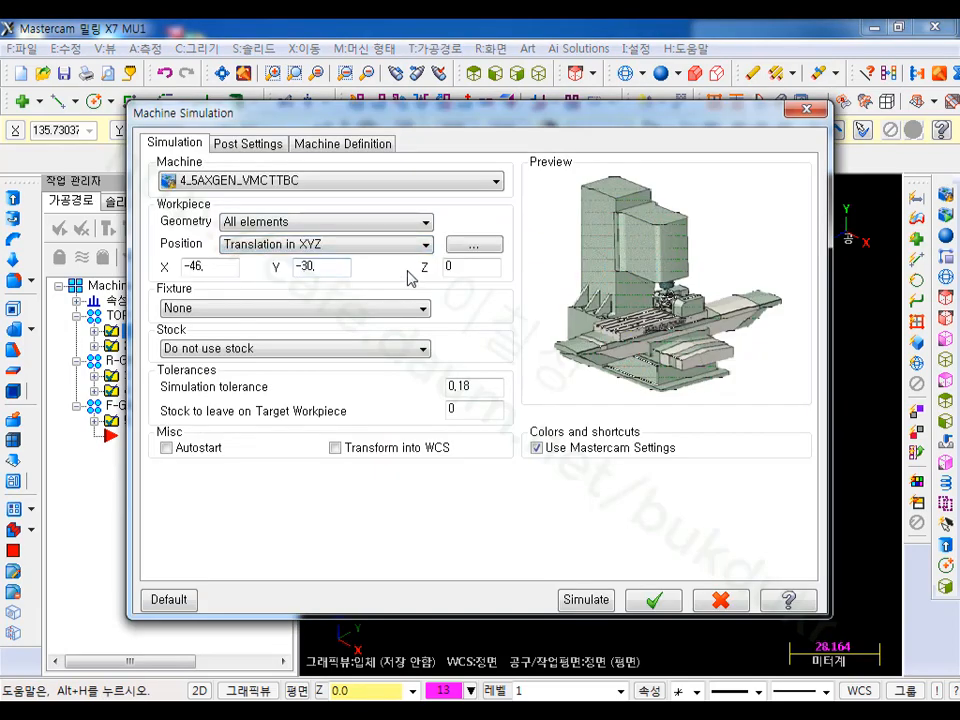
pyautogui.doubleClick(474, 267)
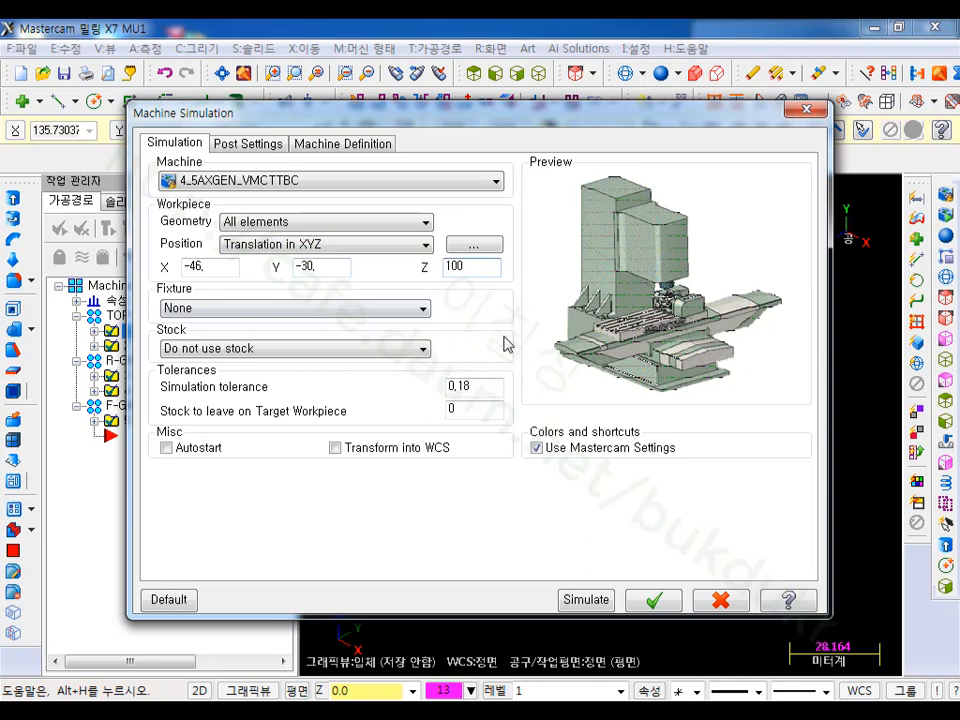
# Step: Launch the simulation, dismiss the loading error and check the workpiece's position above the chuck
pyautogui.click(585, 600)
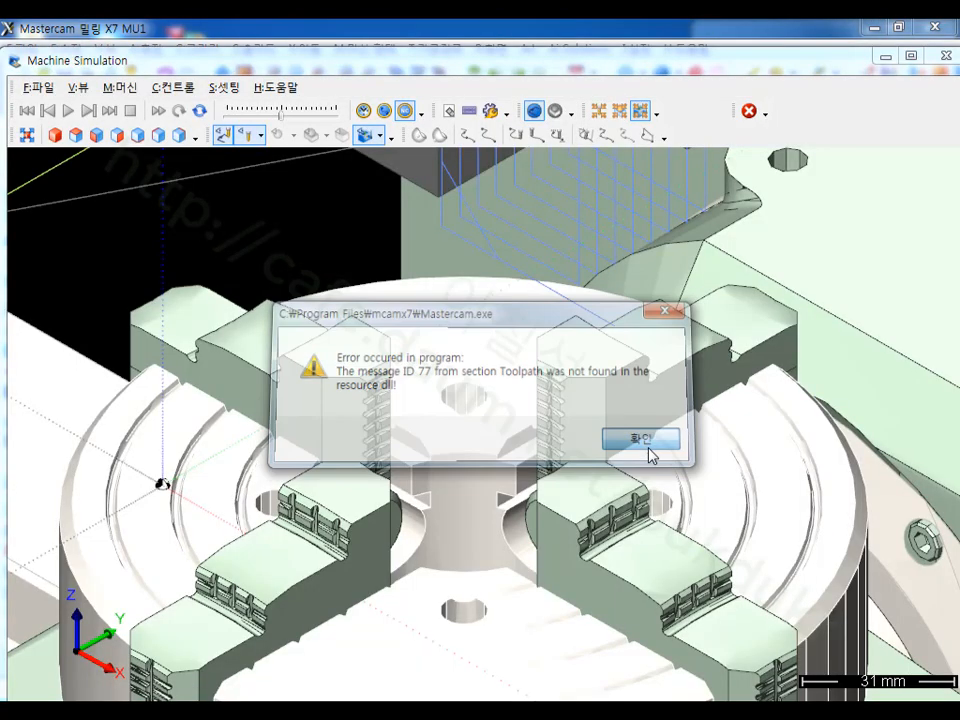
pyautogui.click(645, 441)
pyautogui.scroll(-5, 470, 490)
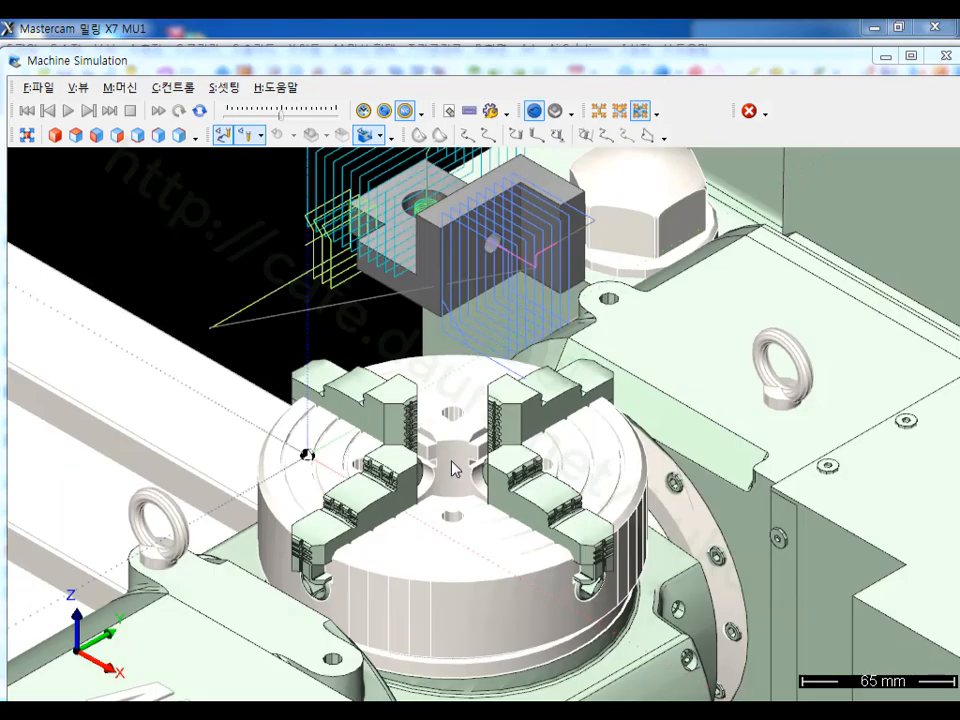
pyautogui.moveTo(551, 430); pyautogui.dragTo(505, 410, button='middle')
pyautogui.scroll(-5, 570, 428)
pyautogui.scroll(-3, 505, 410)
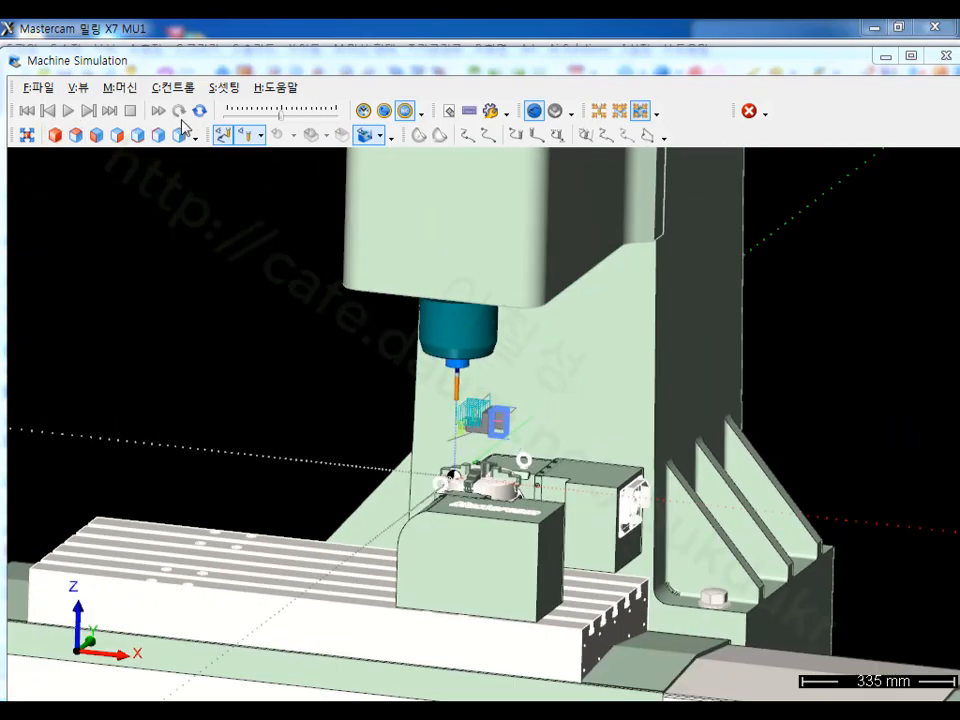
# Step: Play the machine simulation, continue past the tool and workpiece collision warning, and watch the tool cut the block
pyautogui.click(68, 112)
pyautogui.scroll(2, 486, 427)
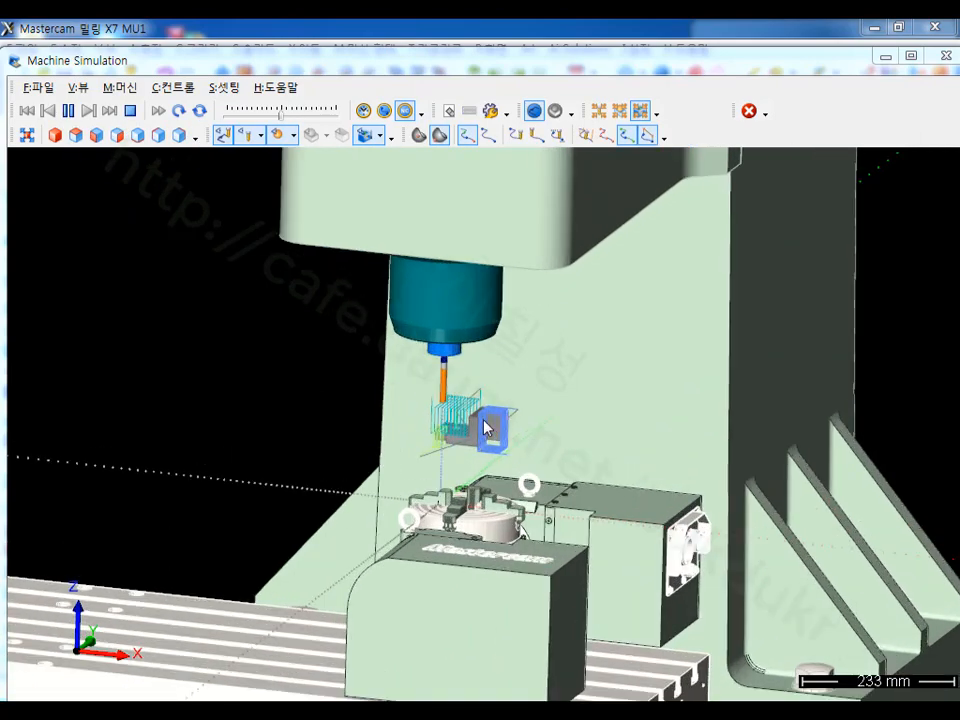
pyautogui.scroll(5, 486, 427)
pyautogui.scroll(3, 444, 436)
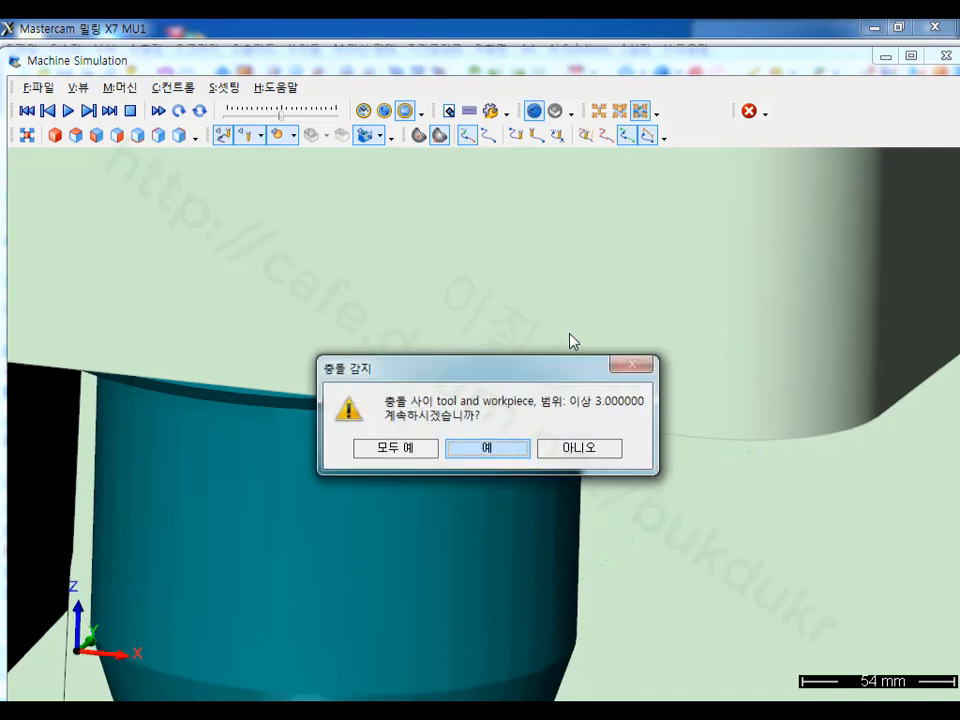
pyautogui.click(516, 447)
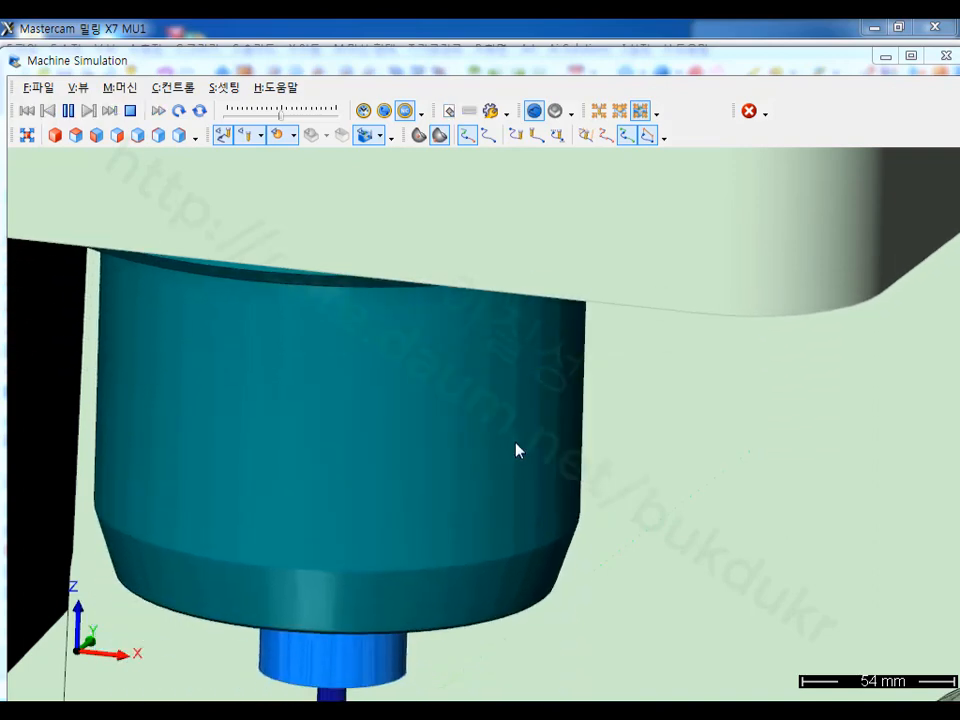
pyautogui.scroll(-3, 590, 410)
pyautogui.scroll(1, 470, 690)
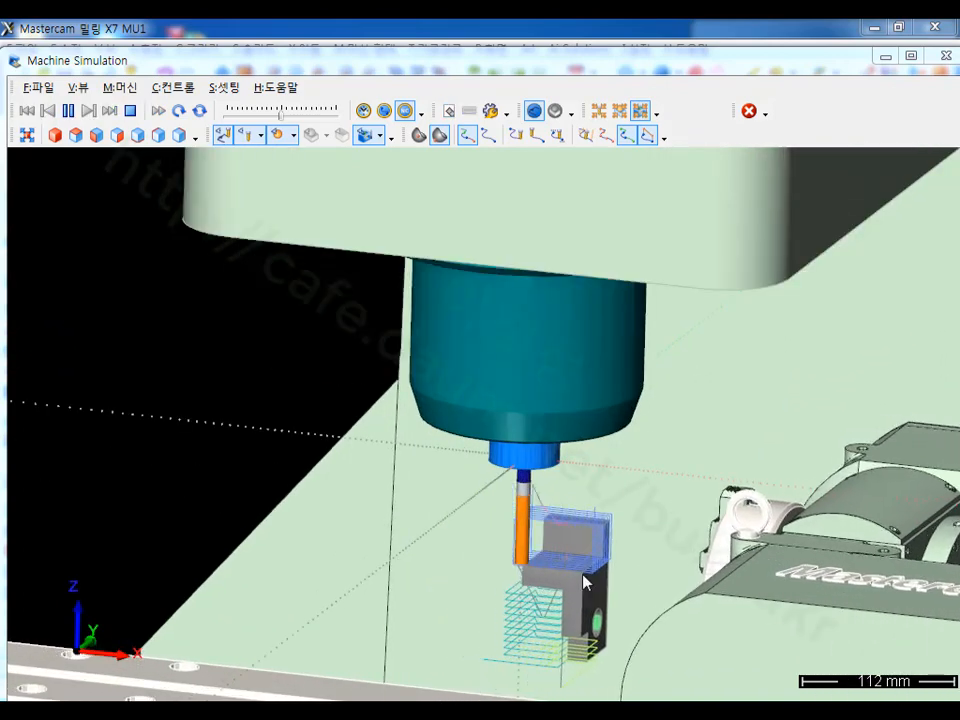
# Step: Watch the machine simulation run to its end and examine the toolpaths around the block up close
pyautogui.moveTo(584, 578); pyautogui.dragTo(598, 474, button='middle')
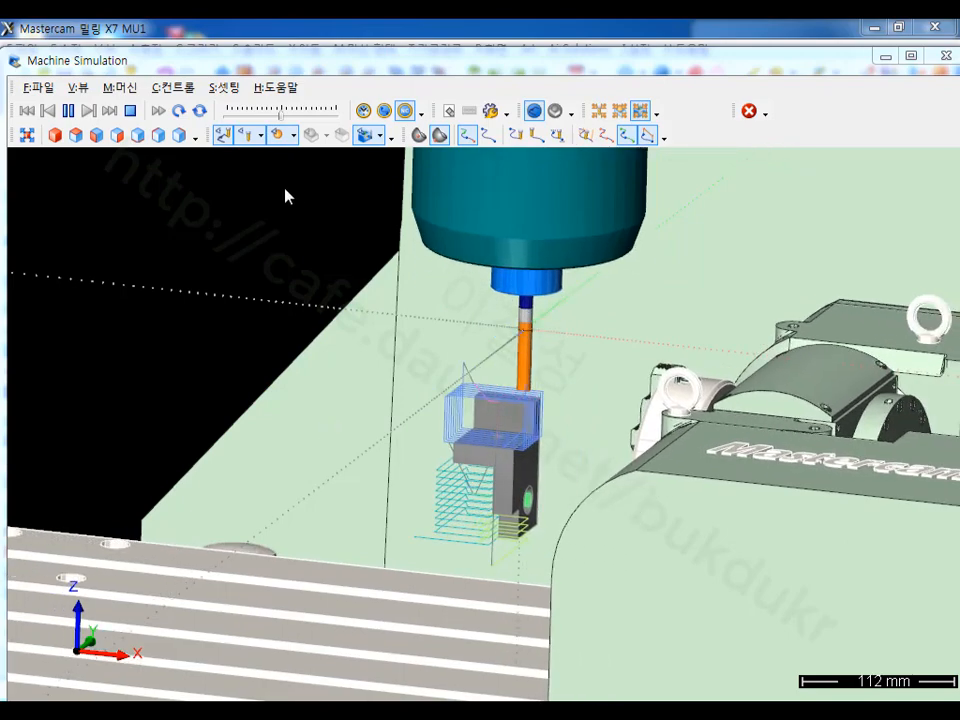
pyautogui.scroll(-2, 300, 200)
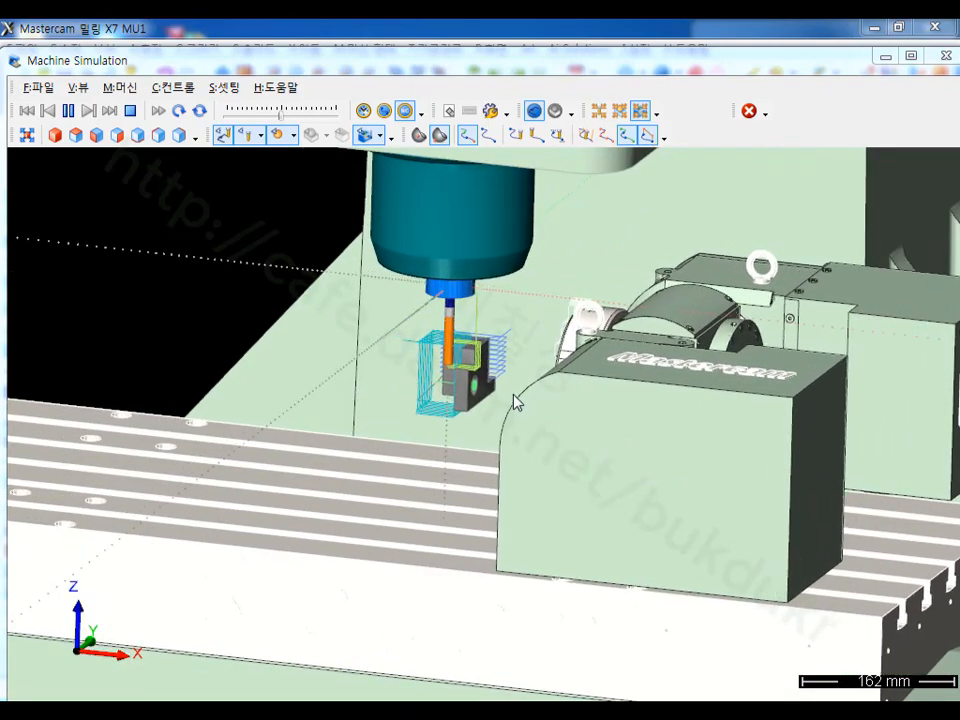
pyautogui.scroll(5, 514, 400)
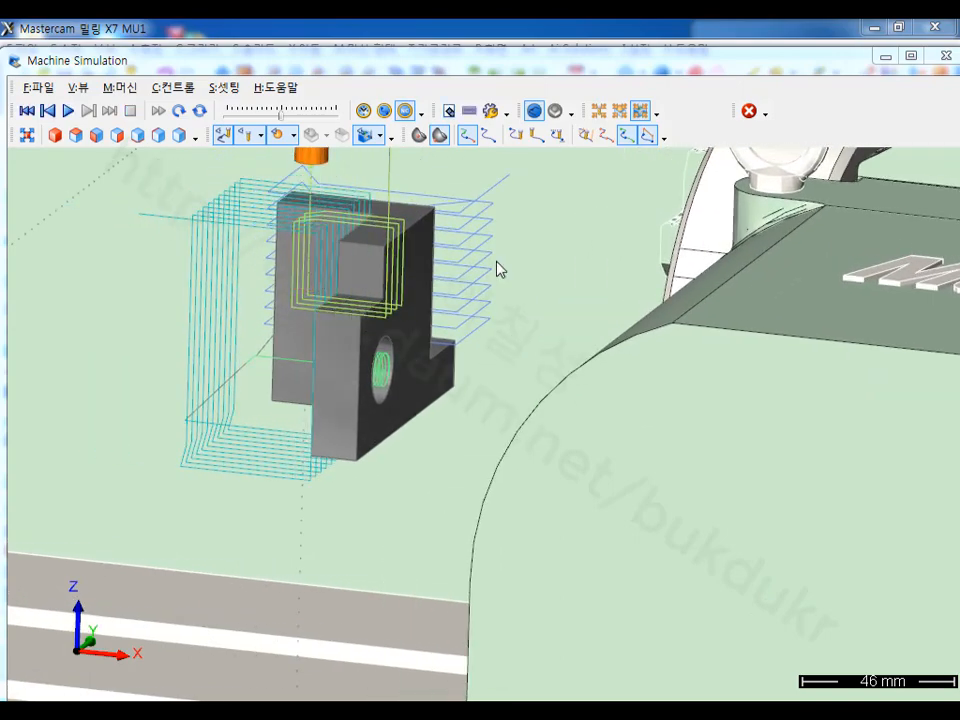
pyautogui.scroll(-3, 498, 270)
pyautogui.scroll(-3, 485, 370)
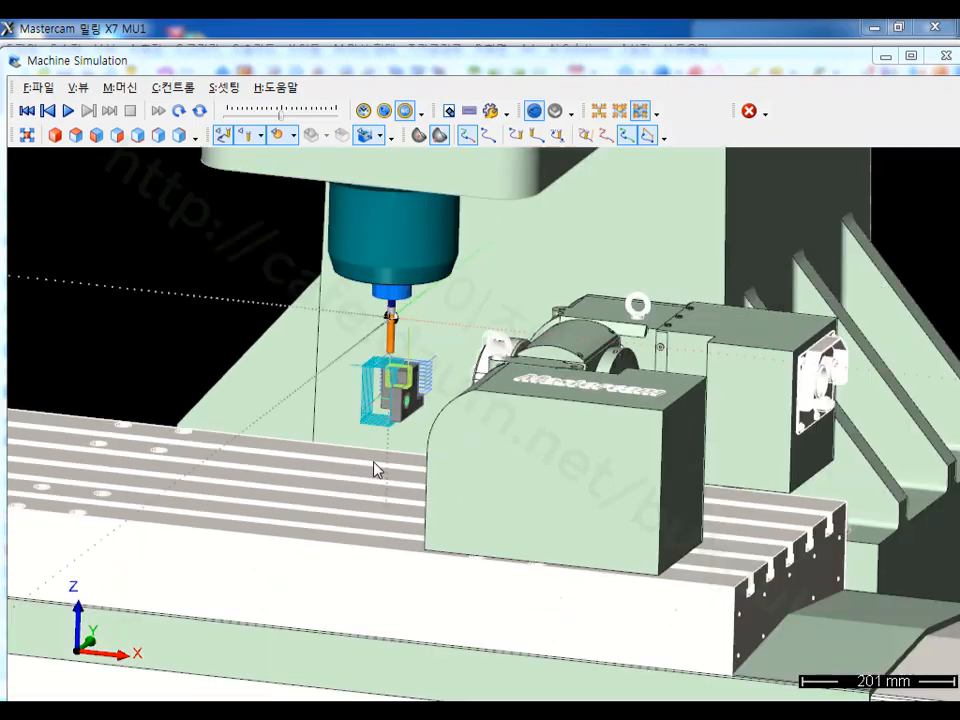
# Step: Inspect the block, tool, chuck and rotary table of the simulated machine from several sides and distances
pyautogui.moveTo(375, 470); pyautogui.dragTo(502, 462, button='middle')
pyautogui.moveTo(788, 395); pyautogui.dragTo(493, 449, button='middle')
pyautogui.scroll(4, 510, 438)
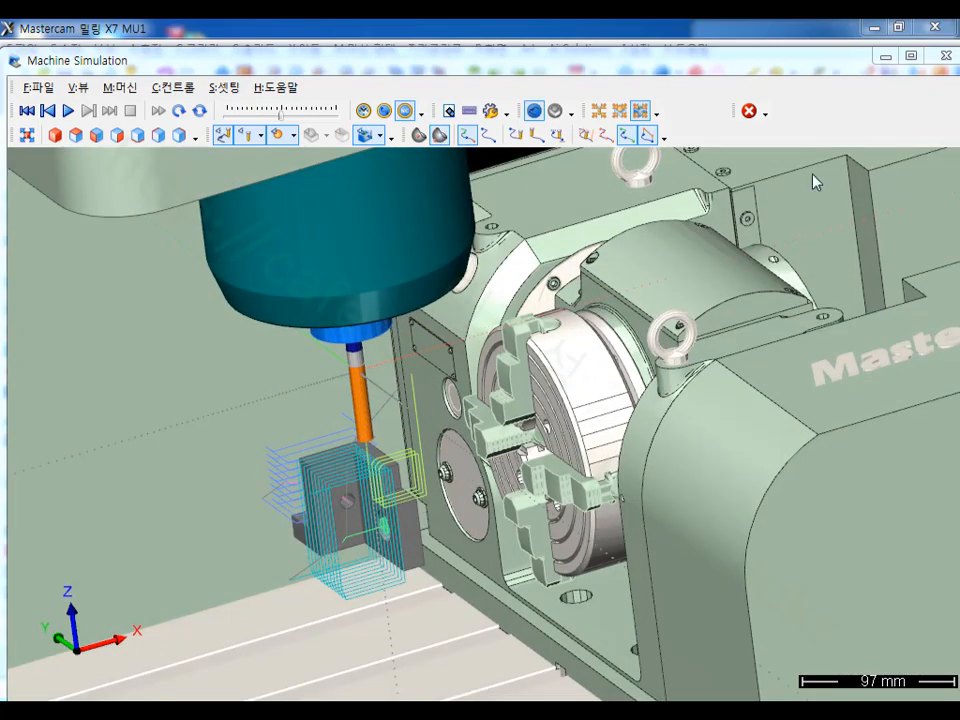
pyautogui.scroll(-3, 502, 343)
pyautogui.moveTo(502, 370); pyautogui.dragTo(394, 527, button='middle')
pyautogui.scroll(-3, 394, 527)
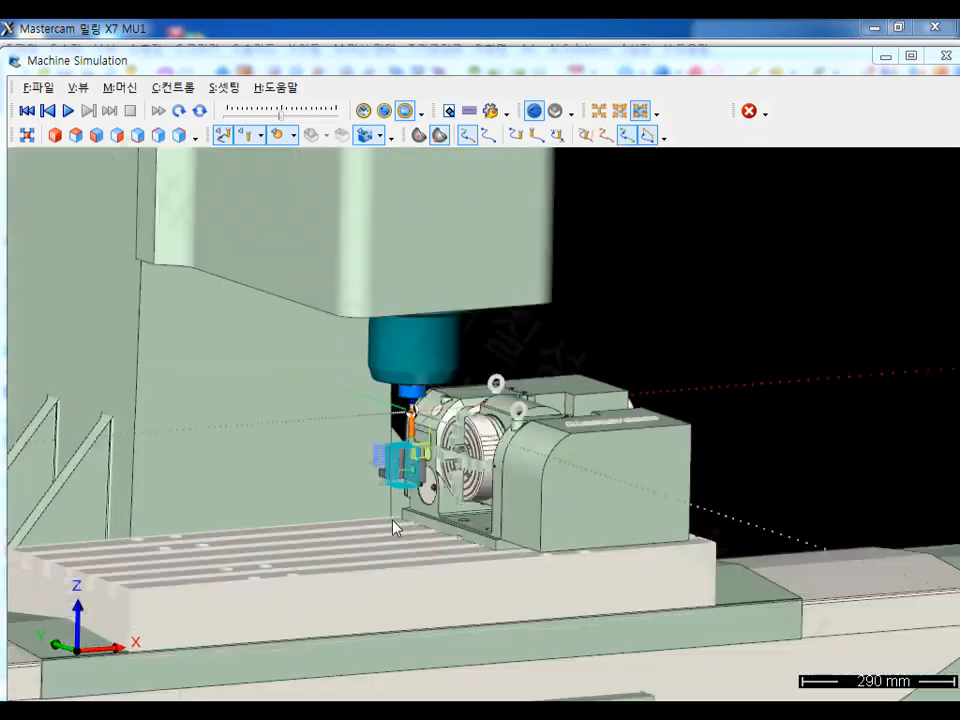
pyautogui.scroll(-7, 394, 527)
pyautogui.moveTo(514, 521); pyautogui.dragTo(391, 525, button='middle')
pyautogui.scroll(5, 470, 521)
pyautogui.moveTo(481, 461); pyautogui.dragTo(628, 476, button='middle')
pyautogui.scroll(3, 447, 420)
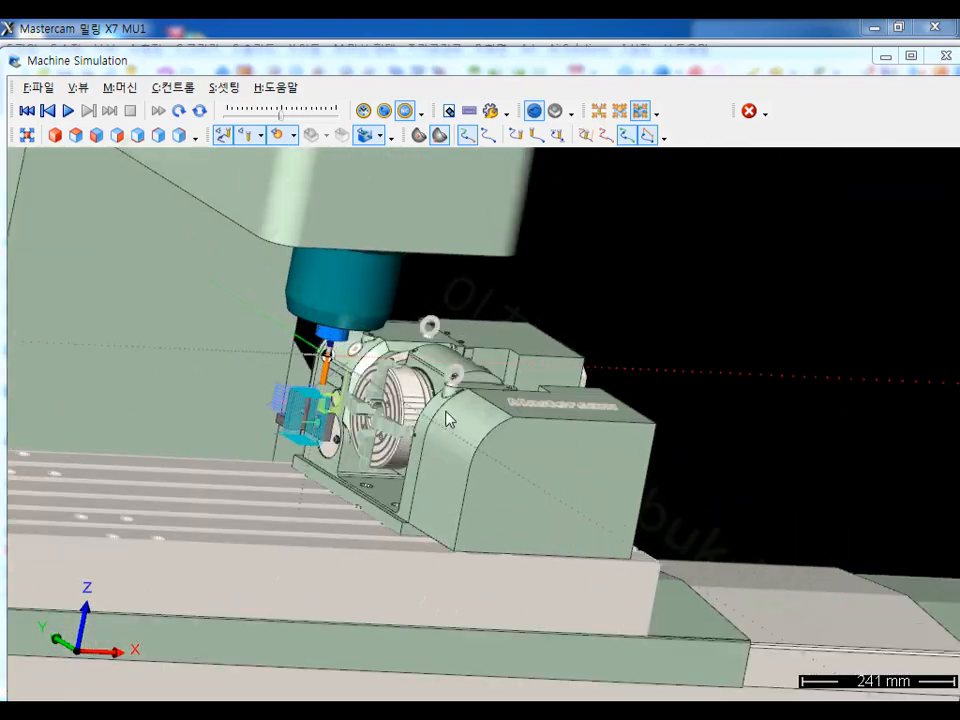
pyautogui.scroll(6, 447, 420)
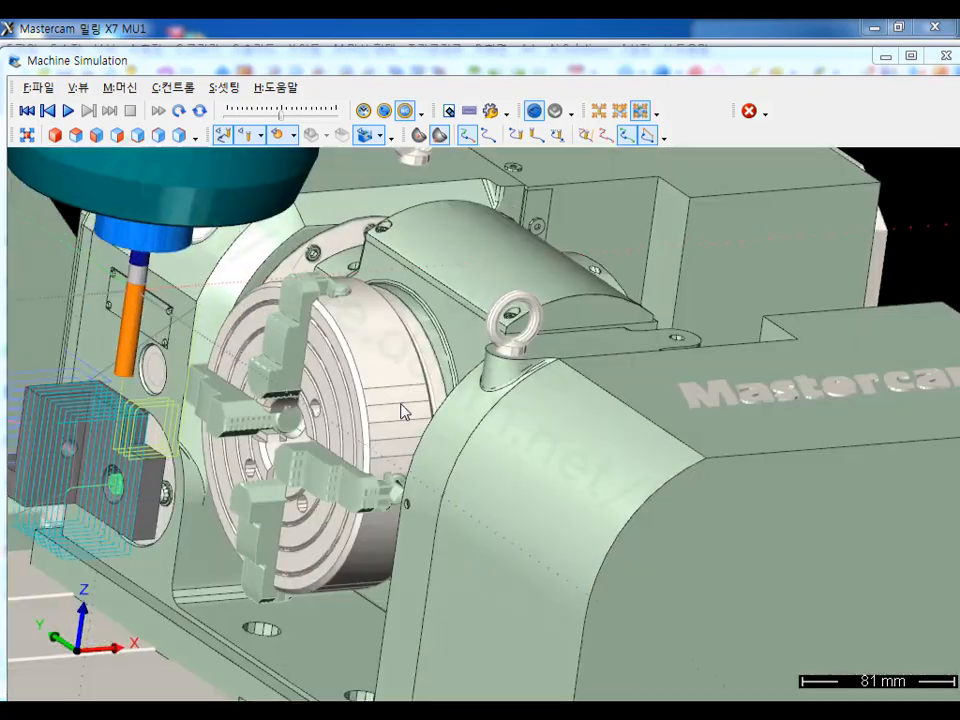
pyautogui.moveTo(401, 411); pyautogui.dragTo(250, 414, button='middle')
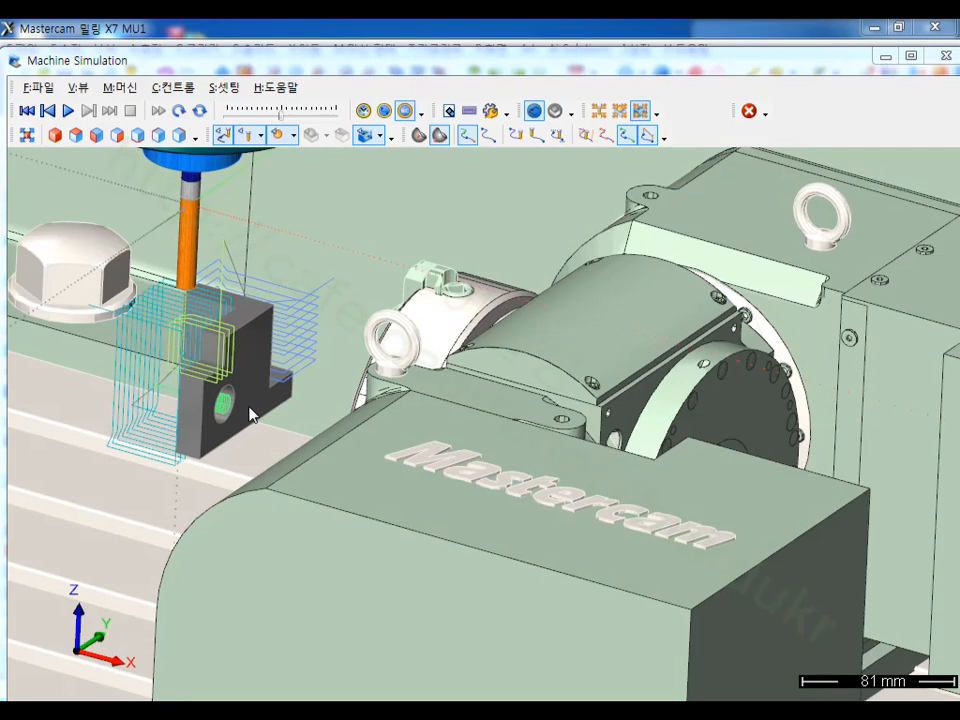
pyautogui.scroll(-5, 250, 414)
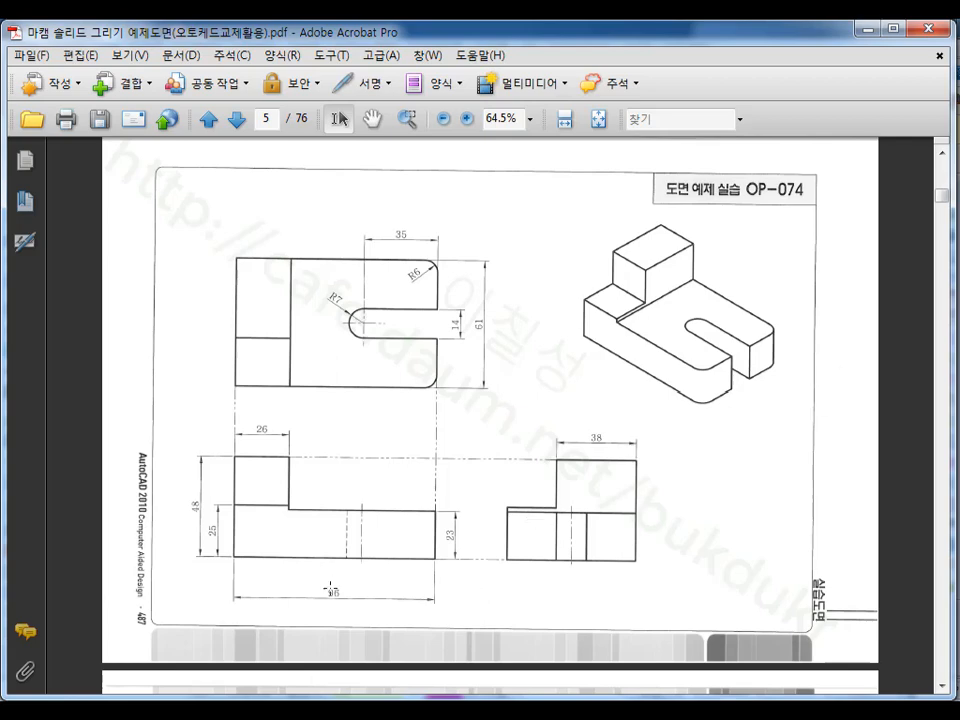
# Step: Check drawing OP-074 in Acrobat, switch to Mastercam and start a new empty file, closing the floating Machine Simulation toolbar
pyautogui.click(564, 118)
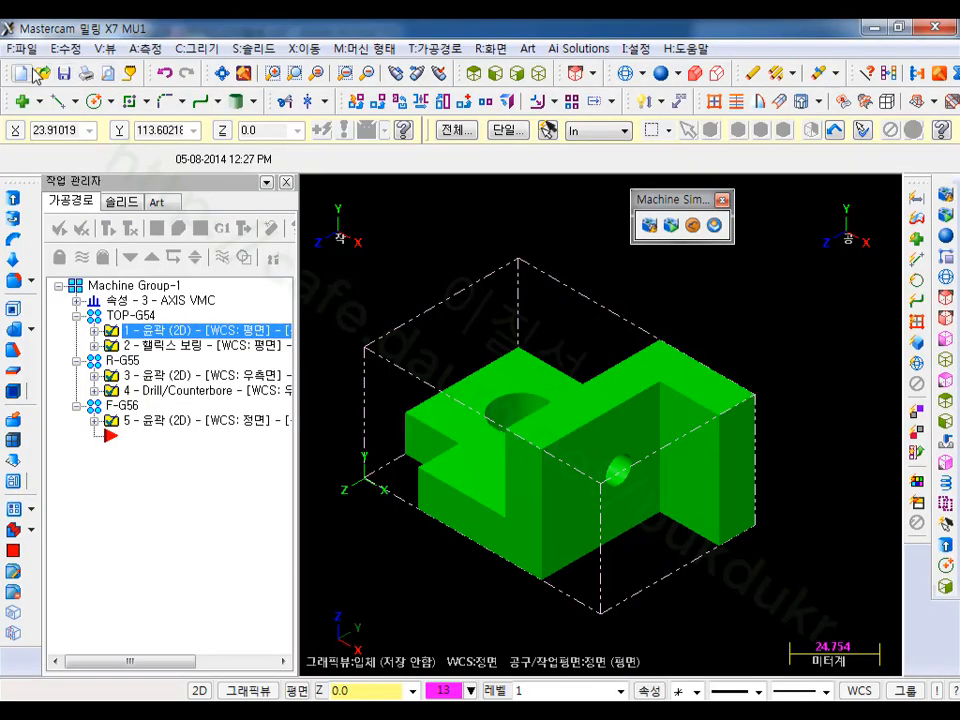
pyautogui.click(21, 73)
pyautogui.click(580, 411)
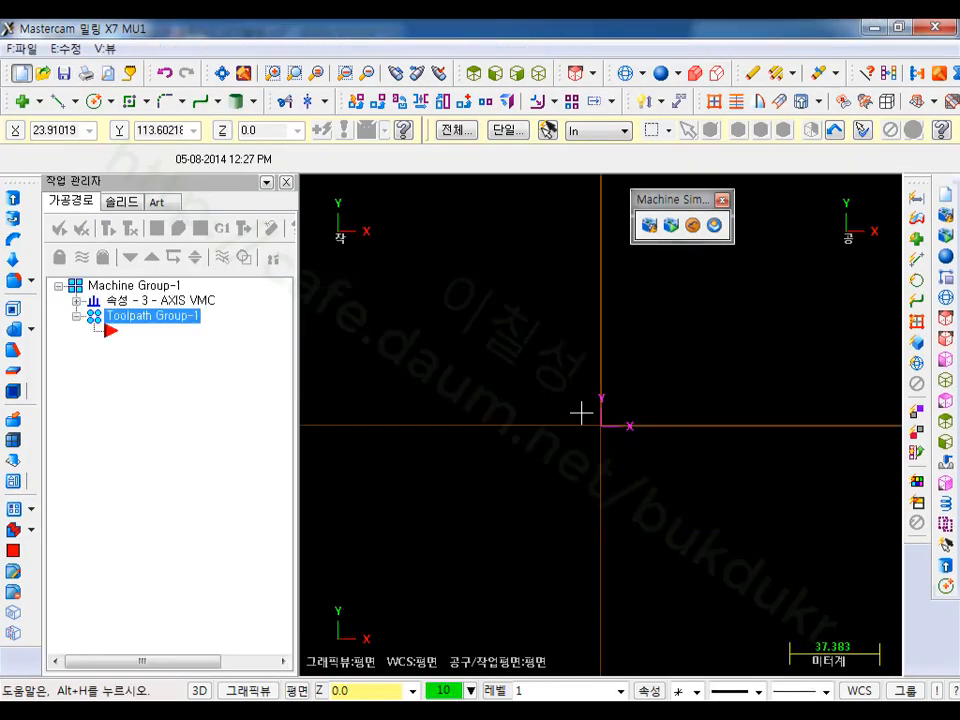
pyautogui.click(721, 201)
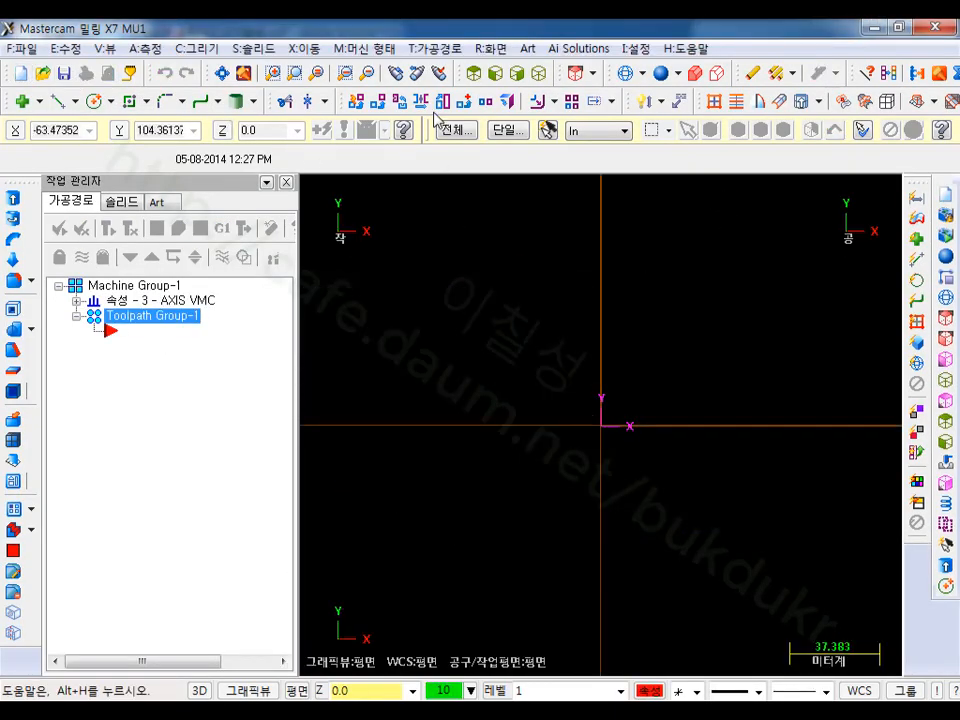
# Step: Create a rectangle from the origin with a width of 96 and a height of 61
pyautogui.click(129, 102)
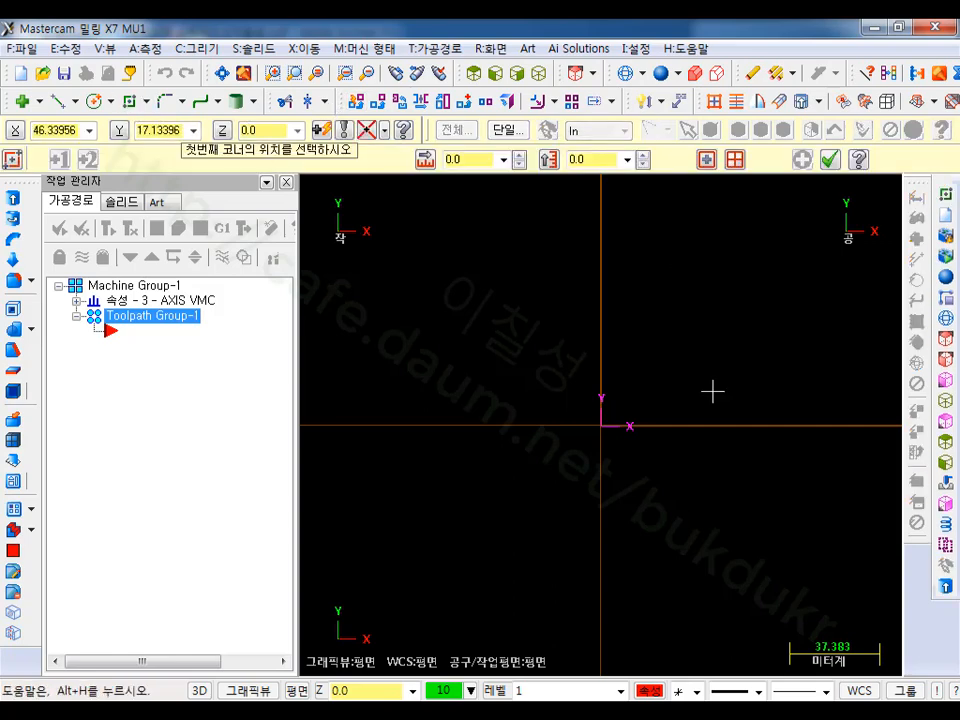
pyautogui.click(605, 429)
pyautogui.click(814, 274)
pyautogui.moveTo(814, 328); pyautogui.dragTo(677, 404, button='middle')
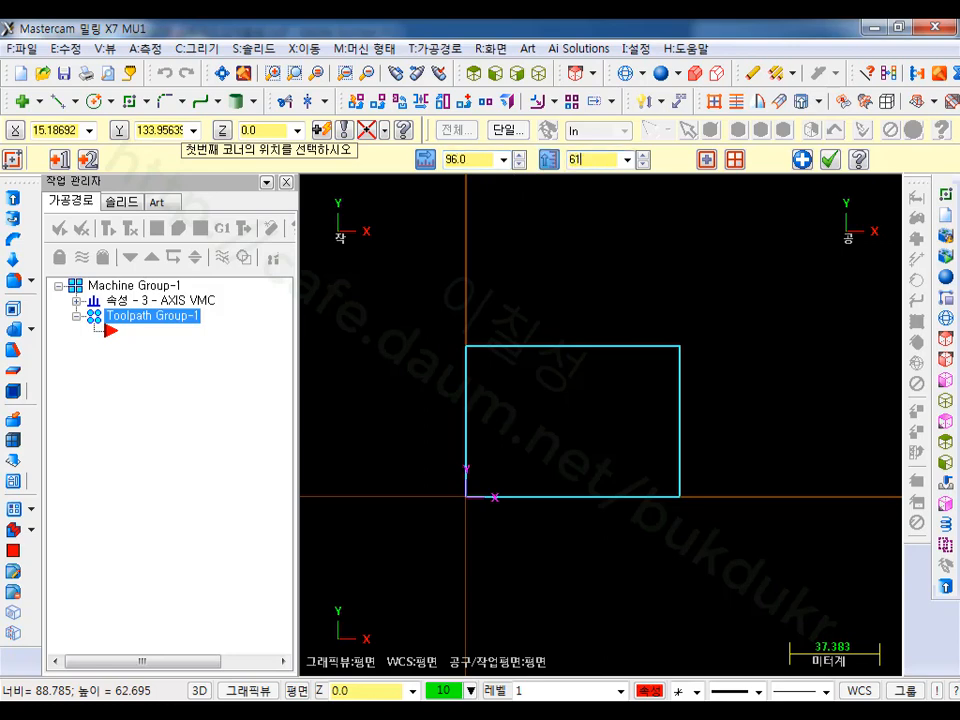
pyautogui.press('Return')
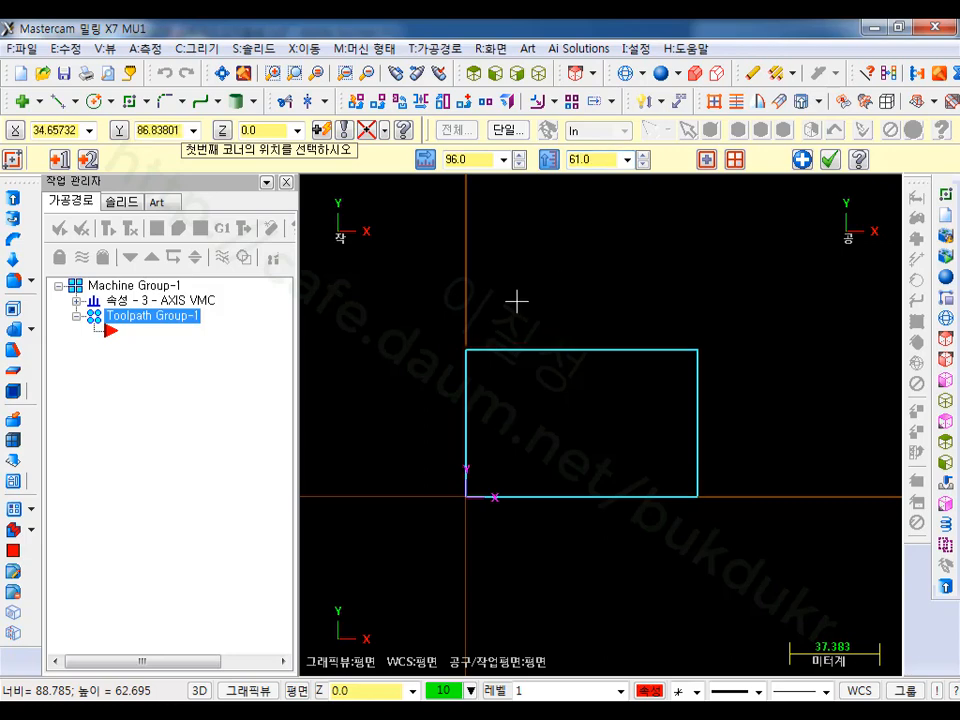
pyautogui.scroll(2, 606, 440)
pyautogui.click(830, 162)
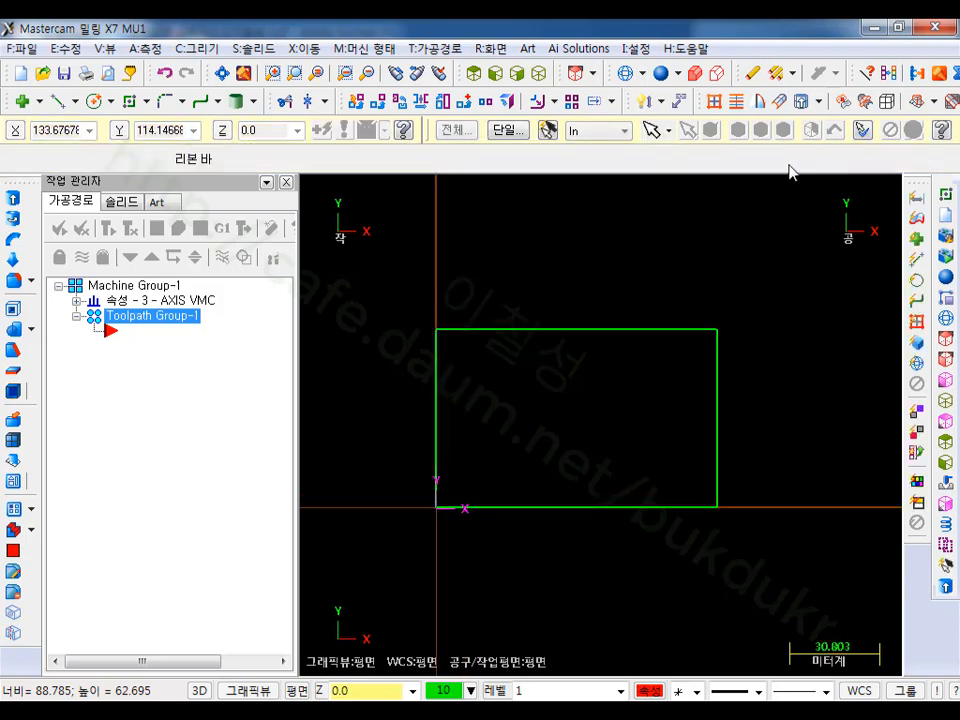
# Step: Extrude the rectangle 48 mm upward as a new solid body and display it shaded in isometric view
pyautogui.click(538, 73)
pyautogui.scroll(3, 610, 507)
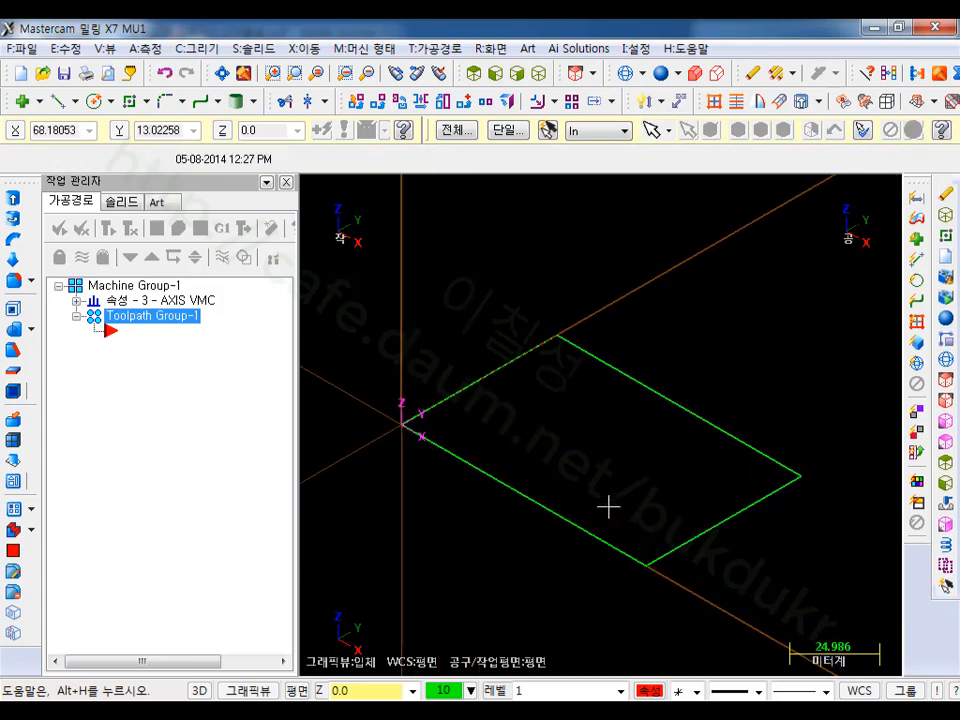
pyautogui.scroll(1, 600, 482)
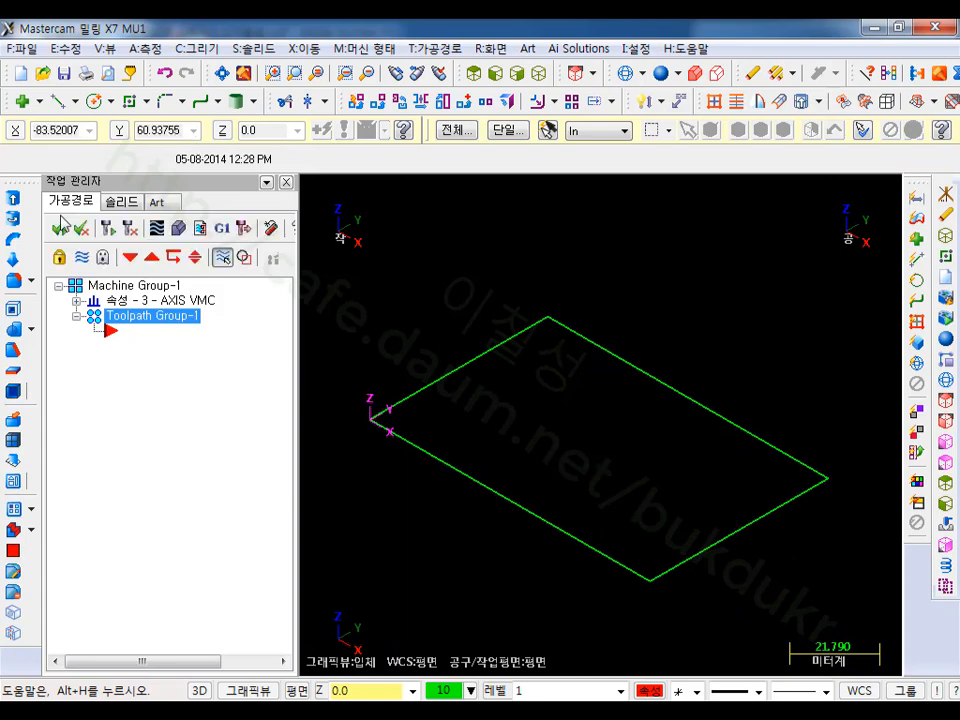
pyautogui.click(13, 197)
pyautogui.click(452, 373)
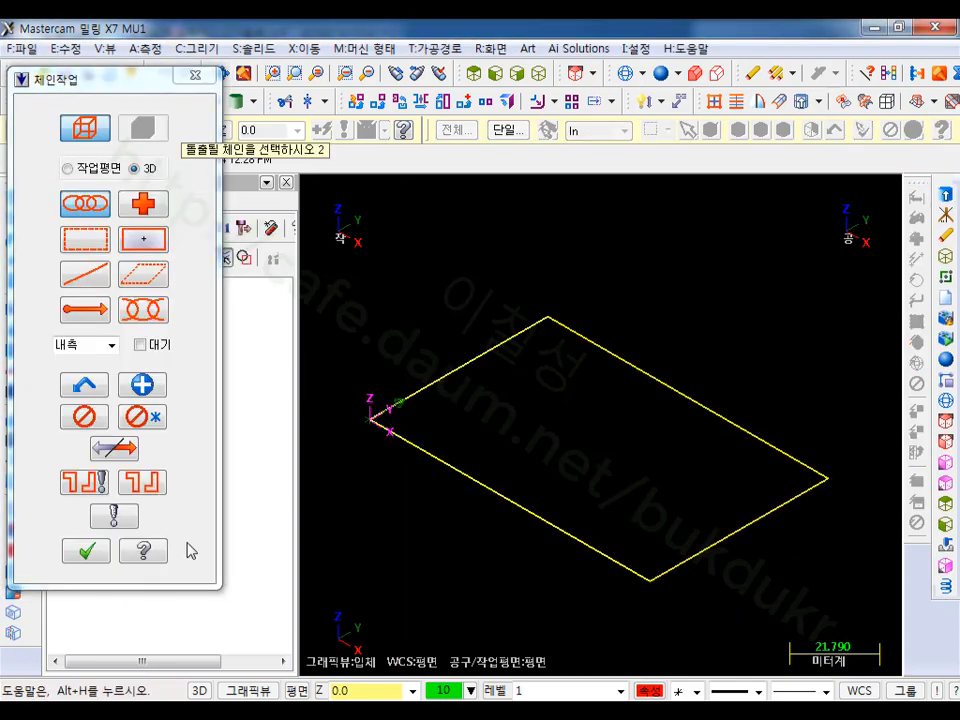
pyautogui.click(108, 554)
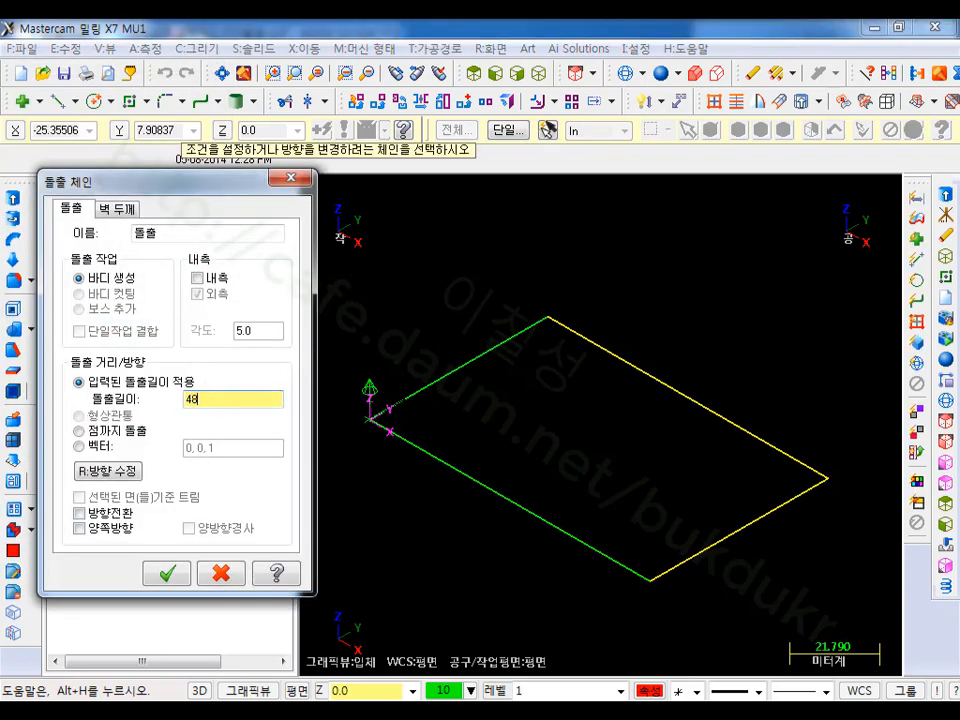
pyautogui.click(166, 574)
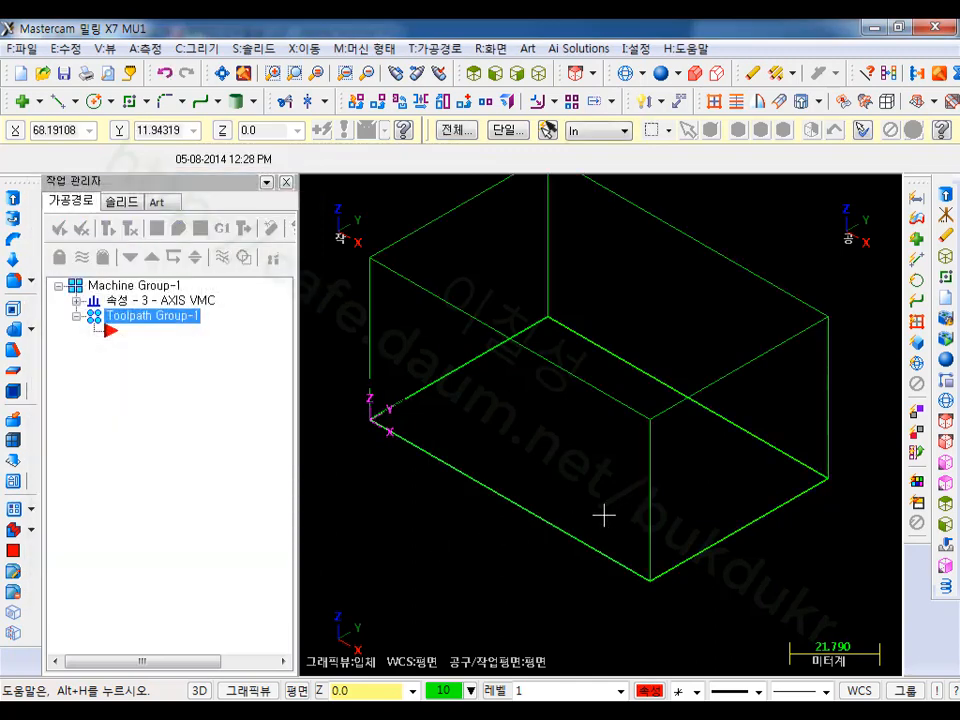
pyautogui.click(661, 76)
pyautogui.scroll(1, 664, 264)
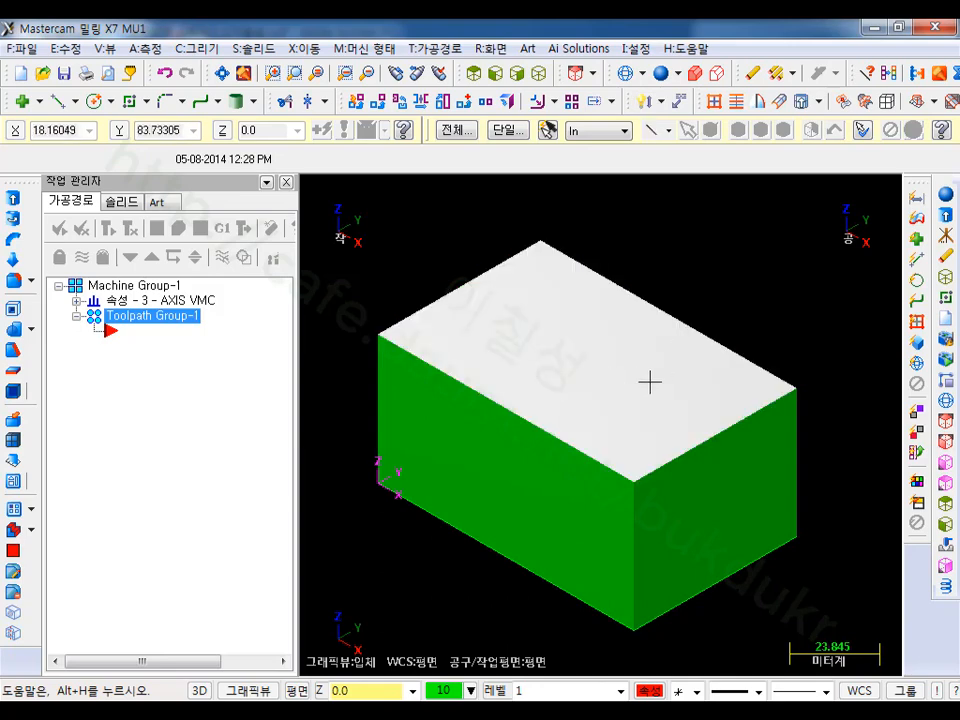
pyautogui.scroll(2, 870, 381)
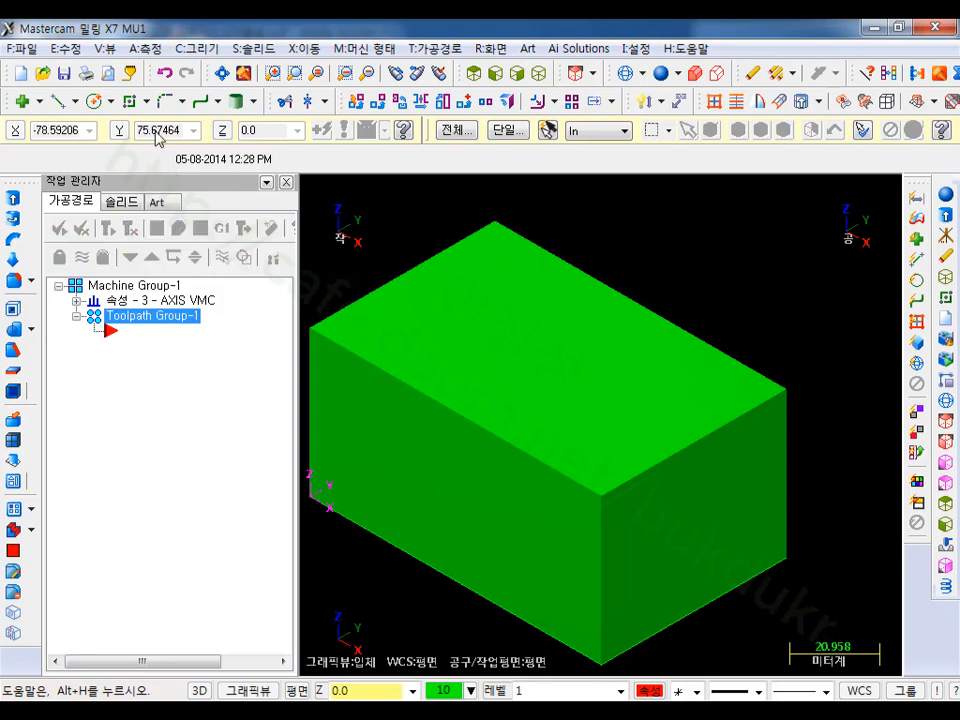
# Step: For the Line command, turn off the attribute manager and set the colour to 13 with a thicker line width
pyautogui.click(57, 103)
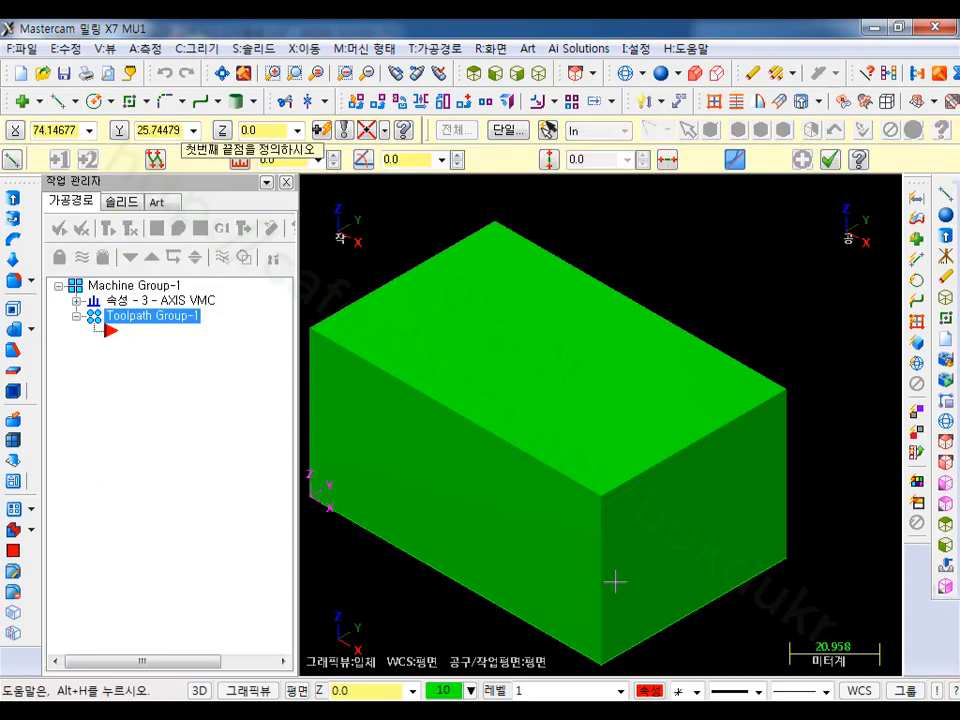
pyautogui.click(650, 690)
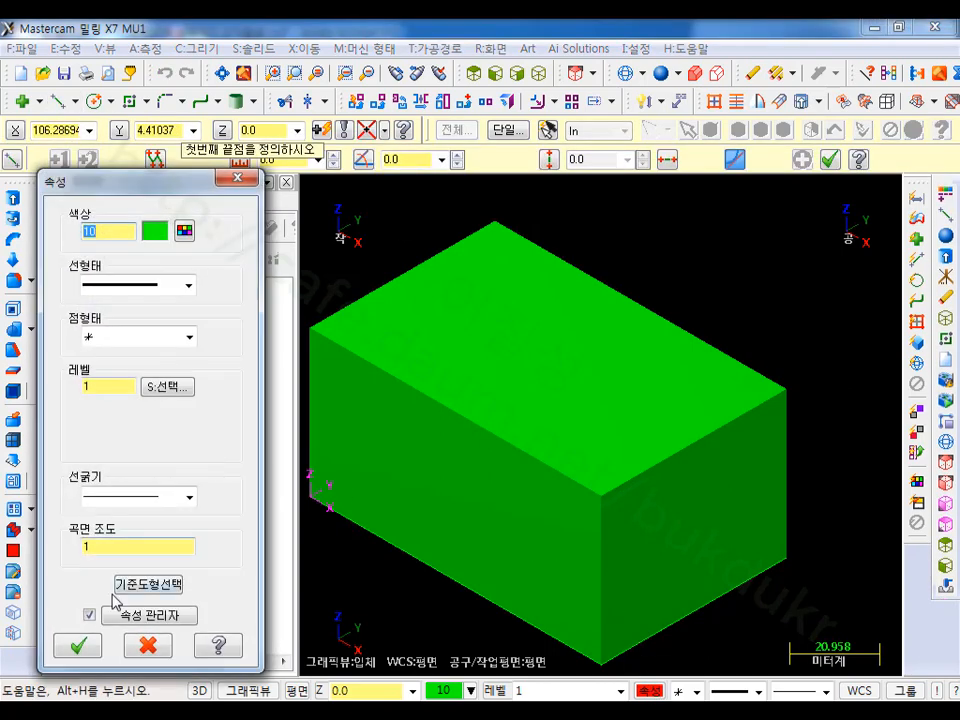
pyautogui.click(90, 615)
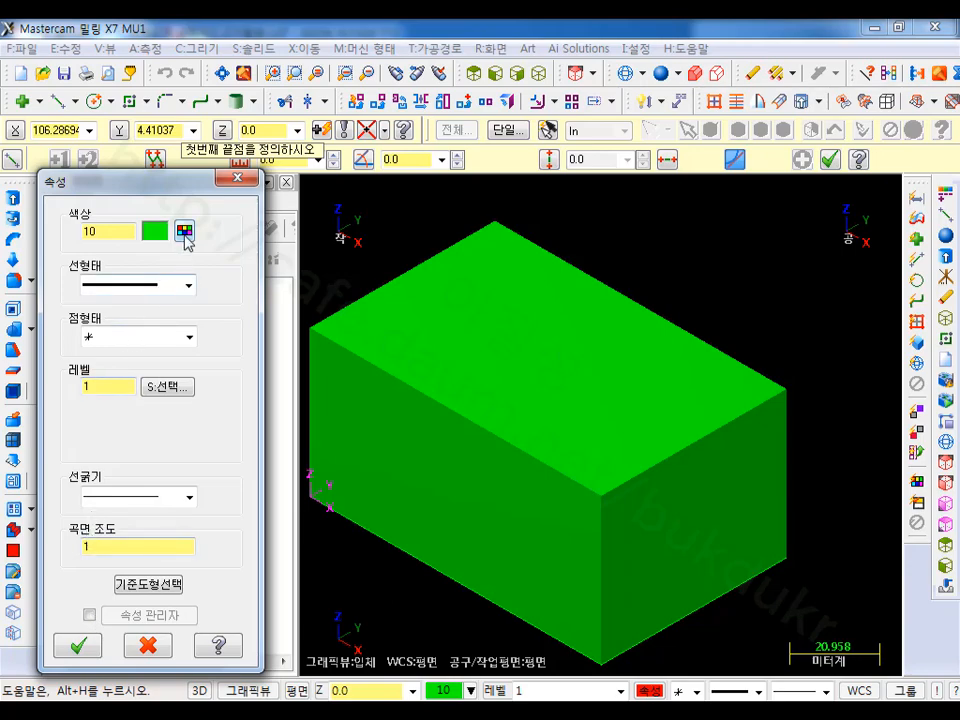
pyautogui.click(185, 233)
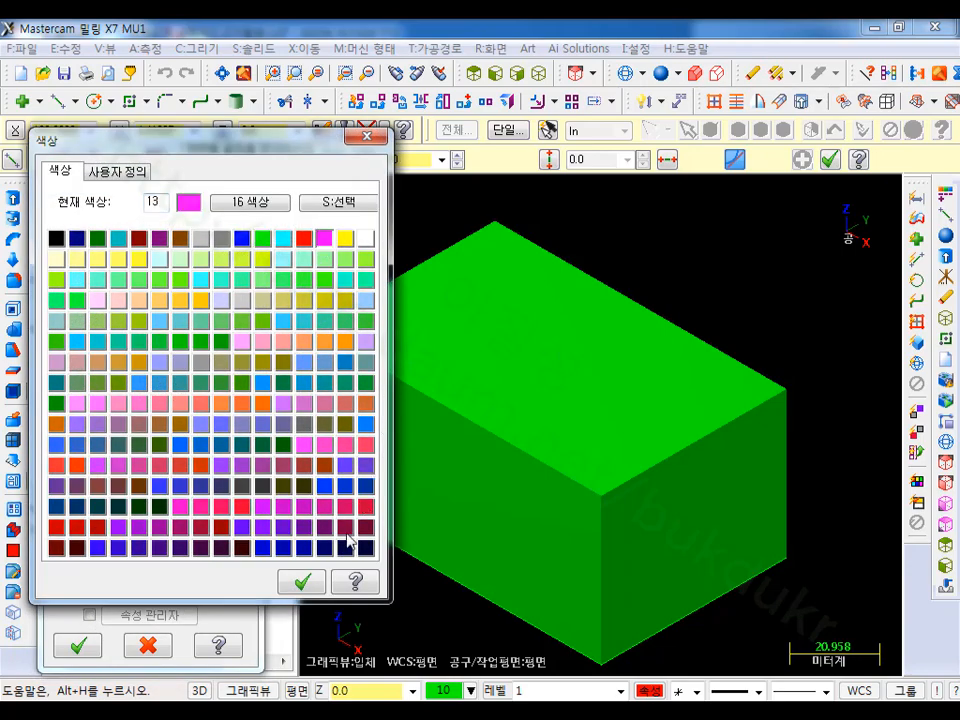
pyautogui.press('Escape')
pyautogui.click(118, 496)
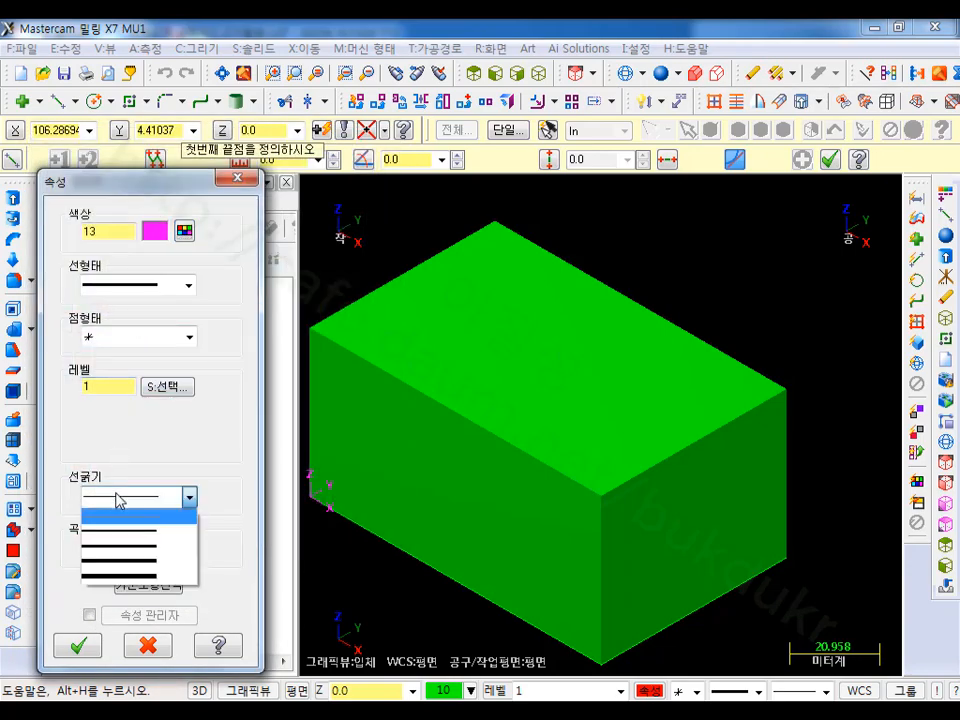
pyautogui.click(122, 551)
pyautogui.click(80, 647)
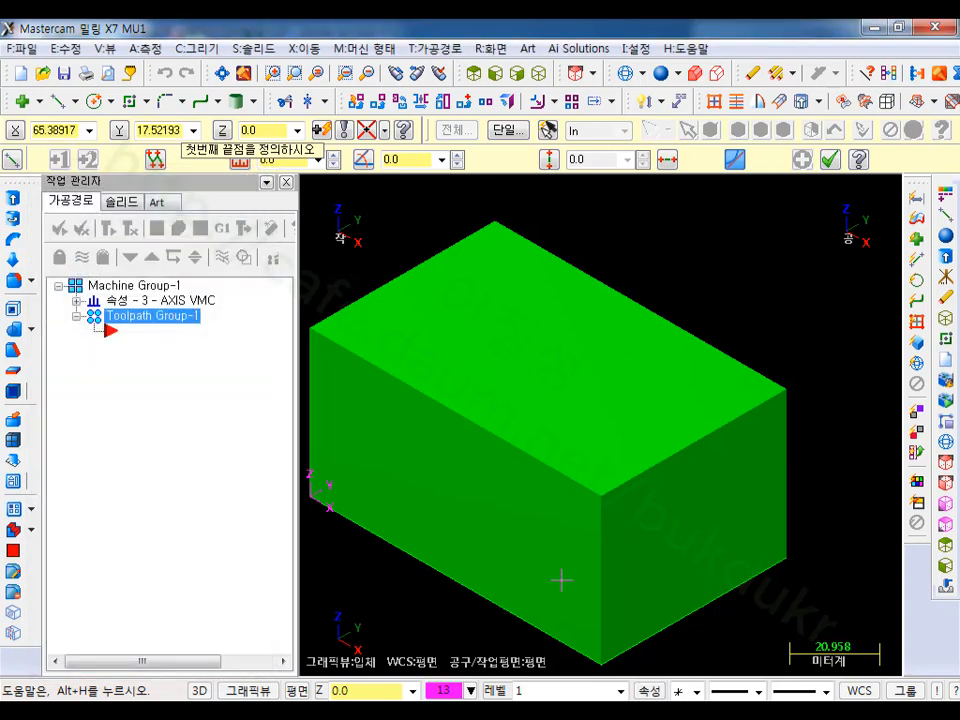
# Step: Draw a line along the block's top edge from corner X96 Y0 Z48 to corner X96 Y61 Z48
pyautogui.click(600, 494)
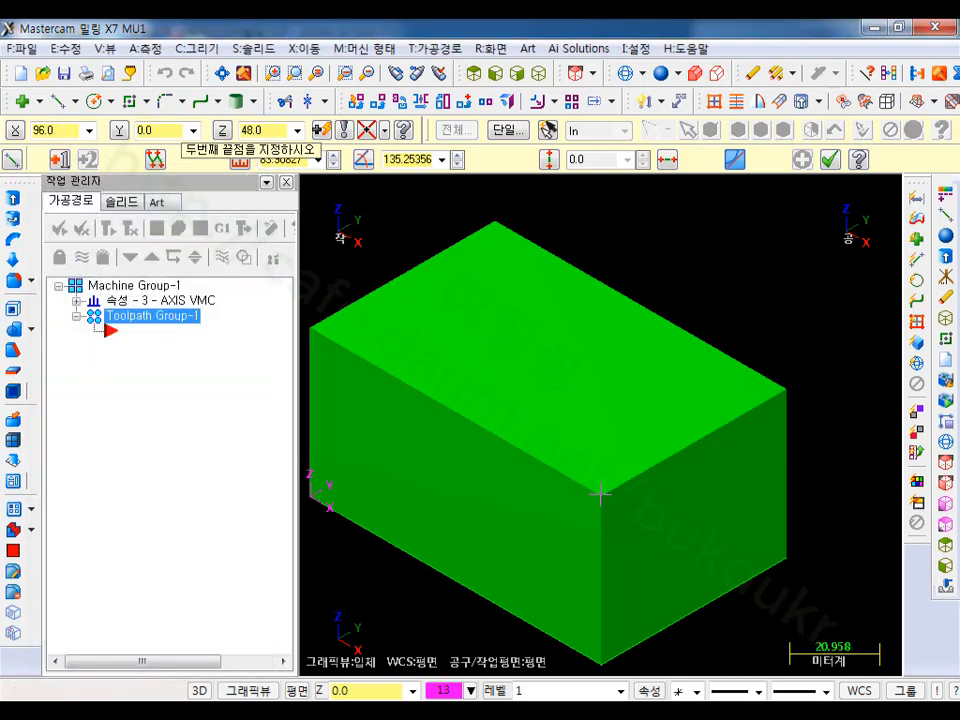
pyautogui.click(787, 388)
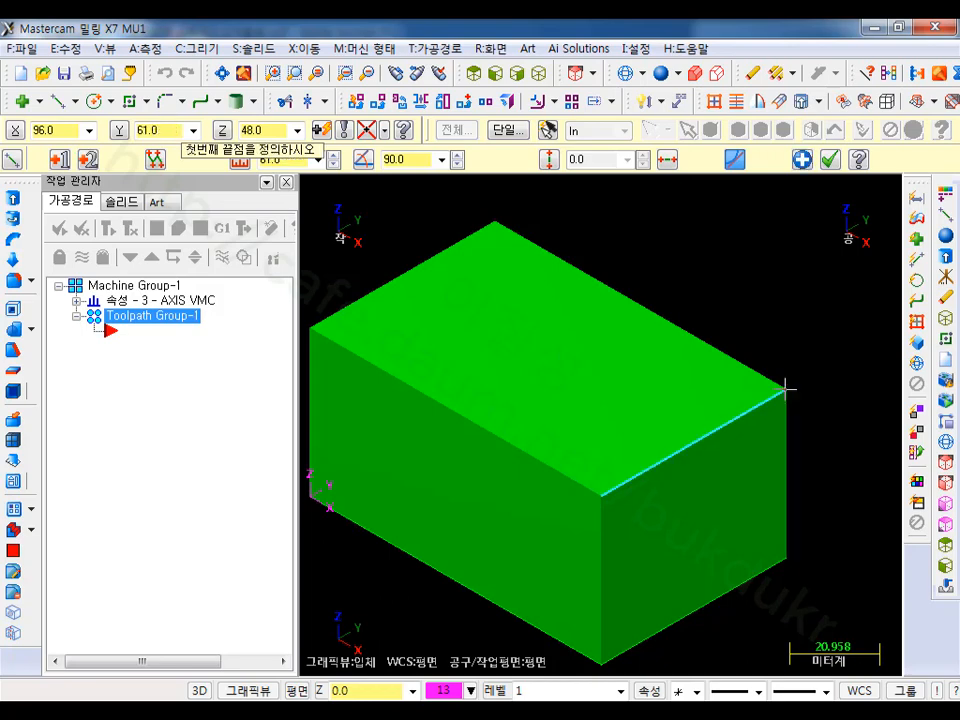
pyautogui.click(829, 159)
pyautogui.scroll(1, 840, 302)
pyautogui.scroll(-3, 840, 302)
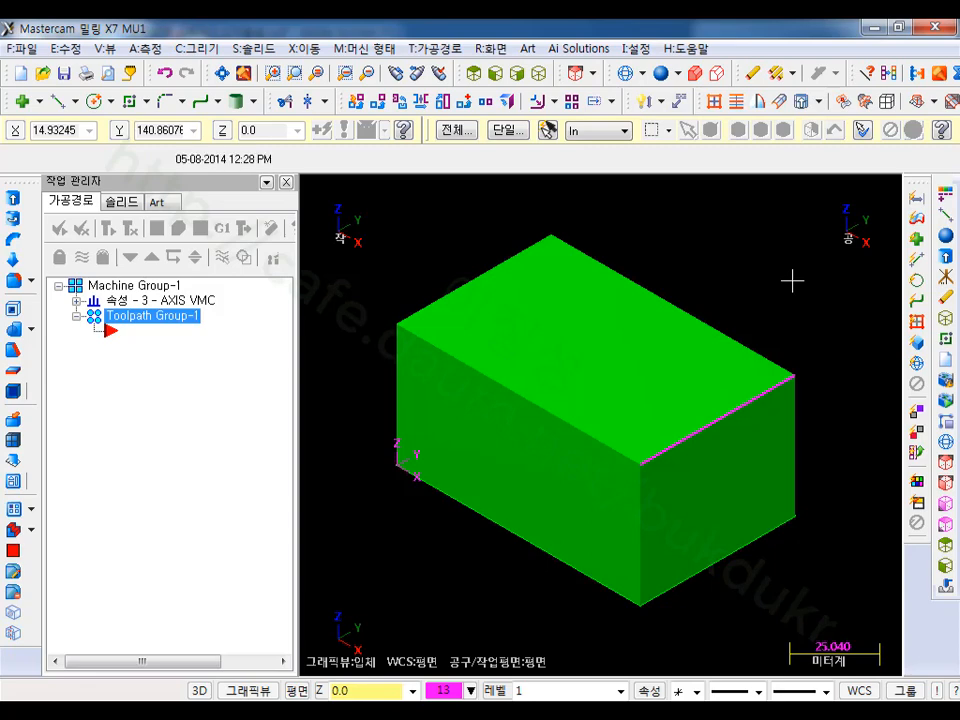
# Step: Chain the line on the block's top edge for a solid extrusion, reverse its direction to point downward, and display the block in wireframe
pyautogui.click(13, 198)
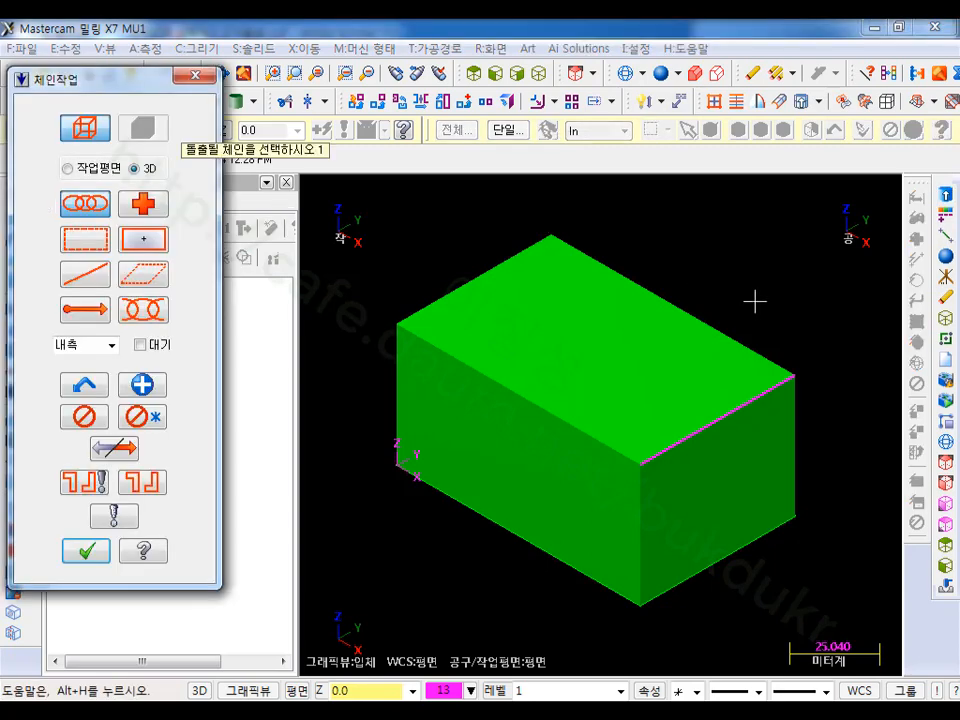
pyautogui.click(775, 386)
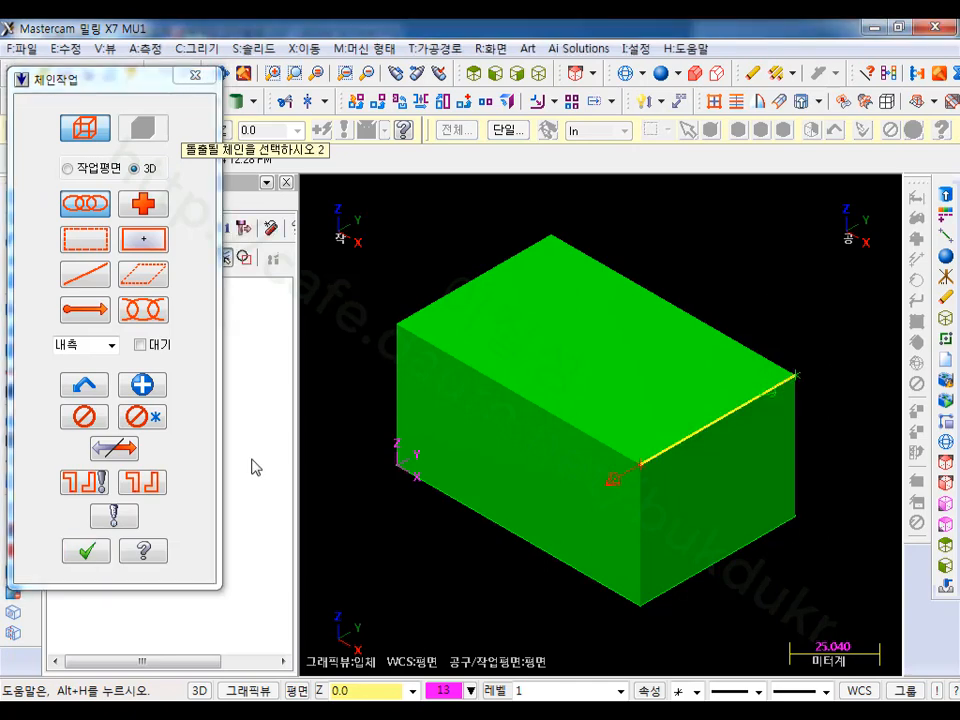
pyautogui.click(84, 552)
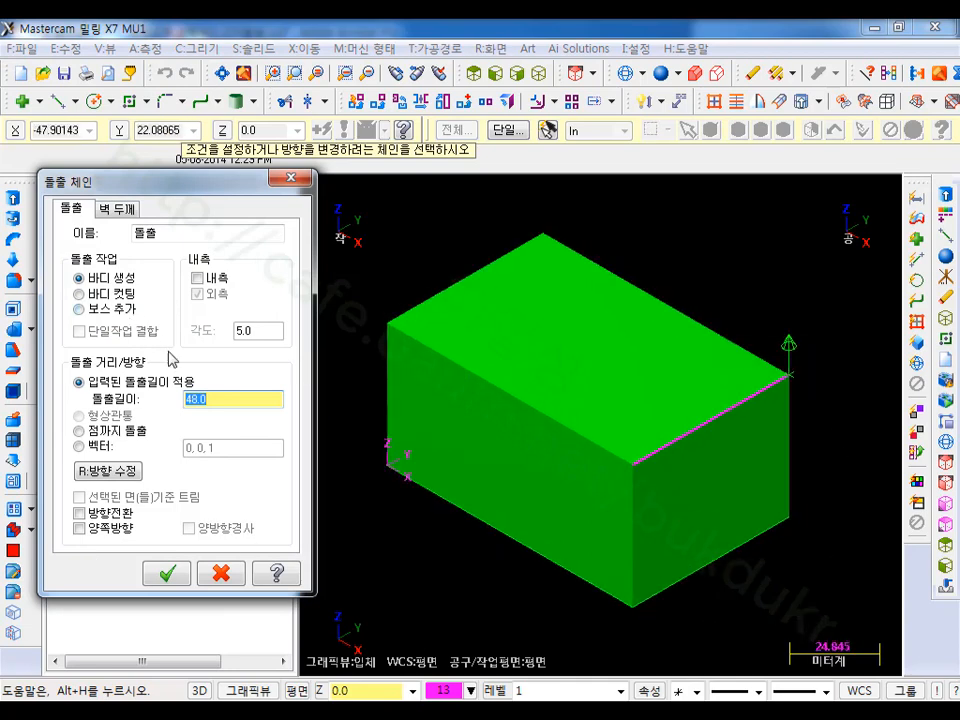
pyautogui.click(773, 394)
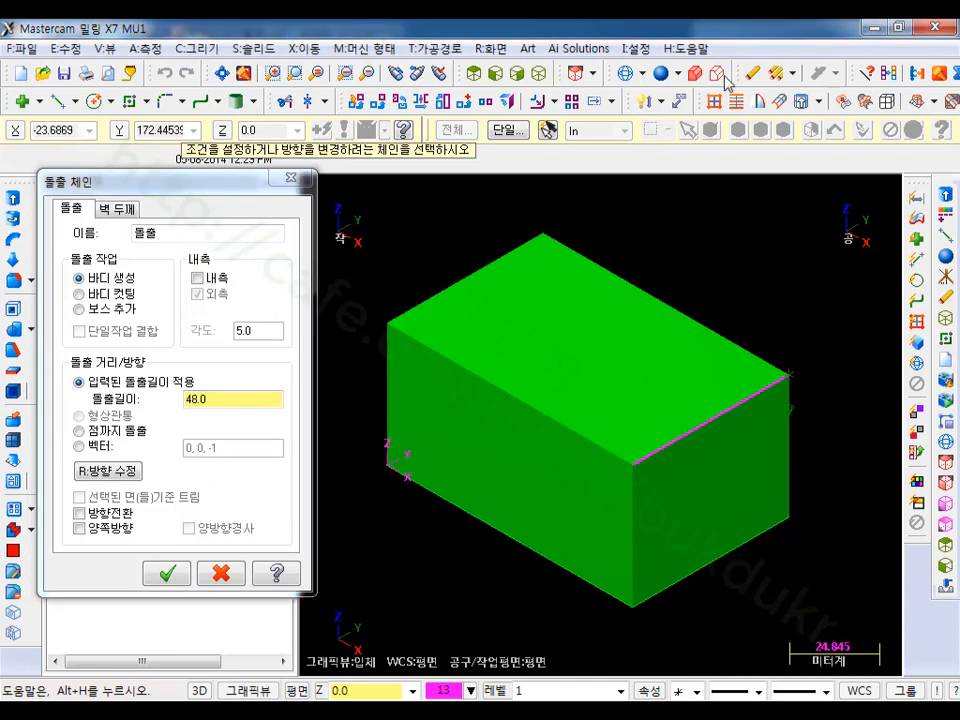
pyautogui.click(628, 75)
pyautogui.scroll(1, 758, 334)
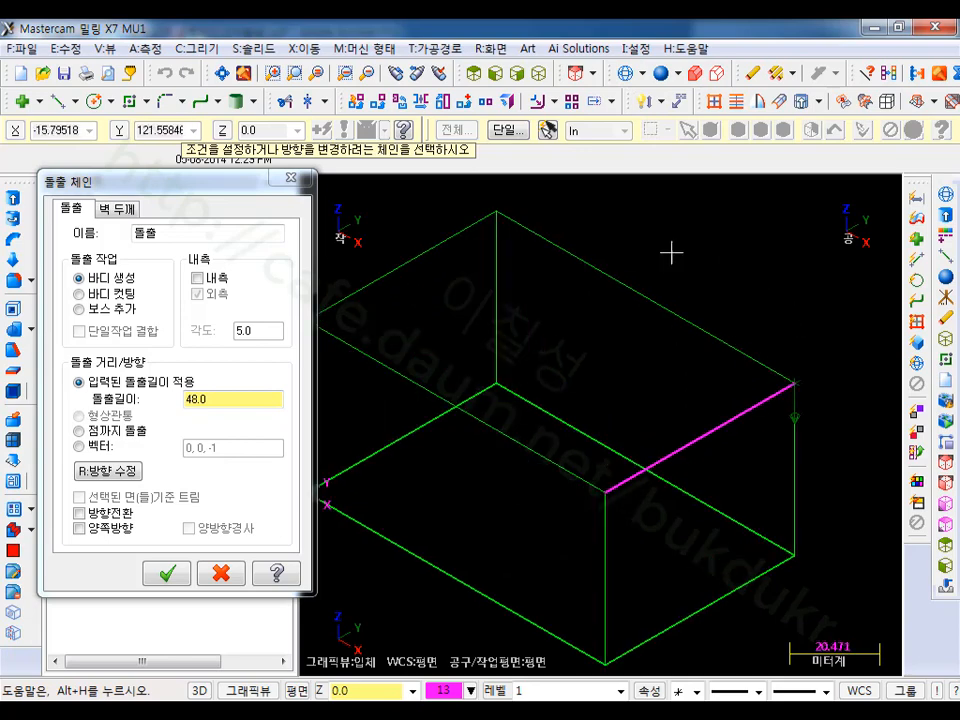
# Step: Set the extrusion to cut the body with a distance of 48-23
pyautogui.click(126, 295)
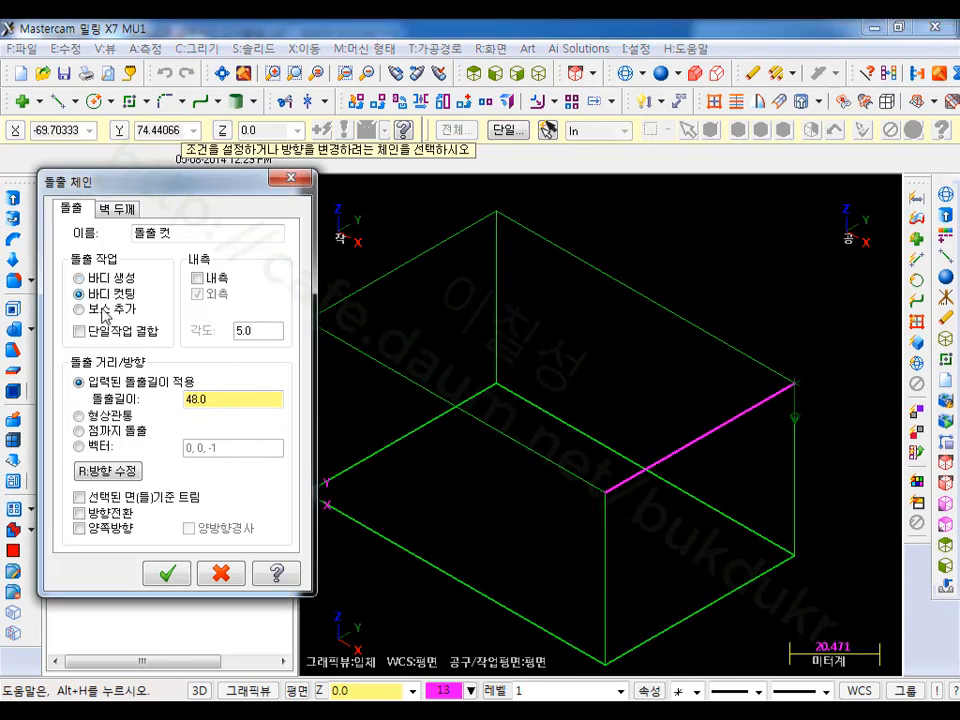
pyautogui.moveTo(233, 397); pyautogui.dragTo(156, 403)
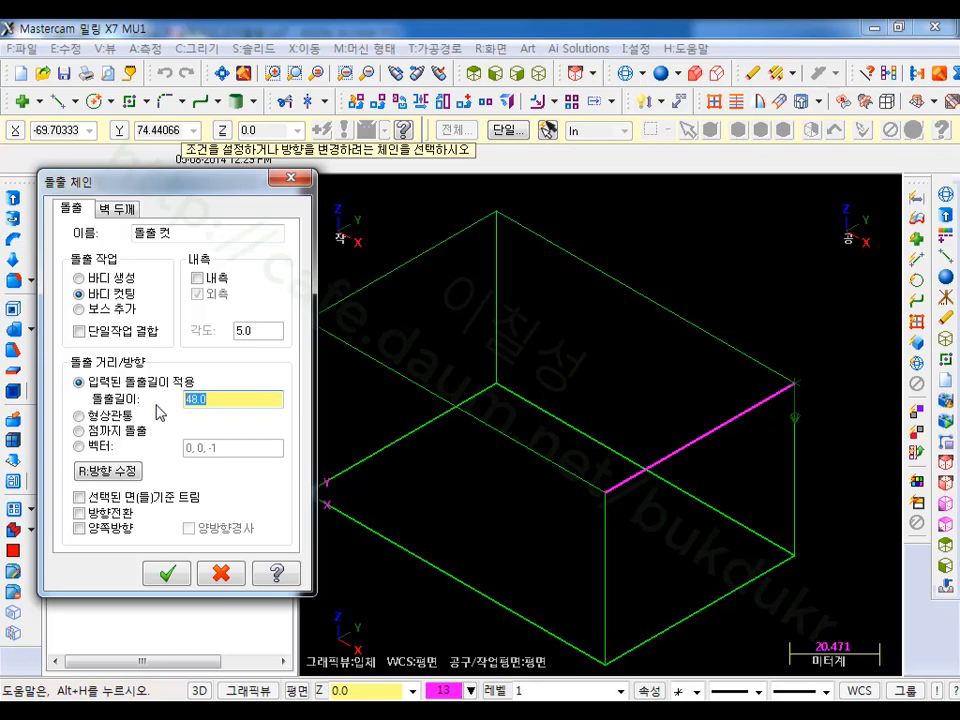
pyautogui.click(191, 399)
pyautogui.write('-23')
pyautogui.press('BackSpace')
pyautogui.press('BackSpace')
pyautogui.press('BackSpace')
pyautogui.press('BackSpace')
pyautogui.press('Delete')
pyautogui.press('Delete')
pyautogui.press('Delete')
pyautogui.write('48-23')
pyautogui.press('Return')
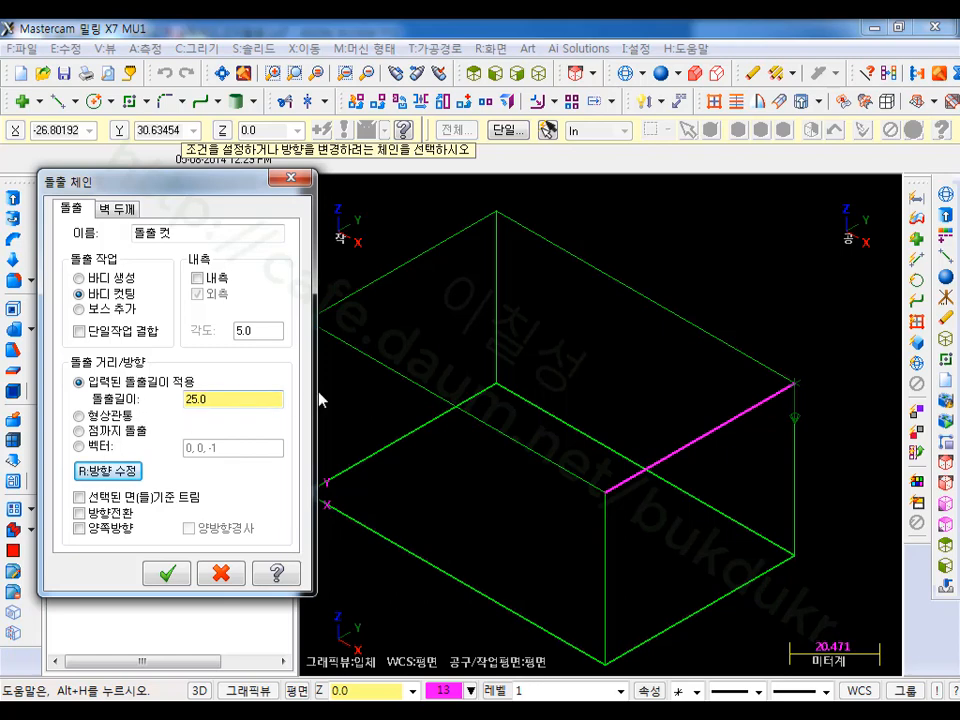
# Step: Enable wall thickness in both directions for the cut, with 70 inward and 70 outward
pyautogui.click(126, 209)
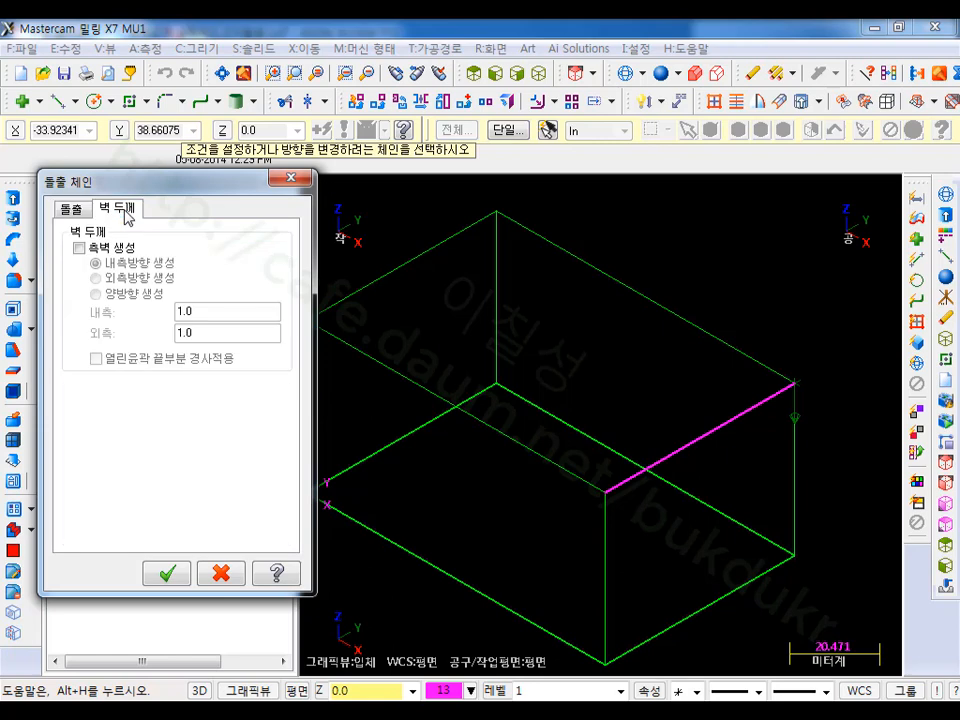
pyautogui.click(79, 247)
pyautogui.doubleClick(208, 312)
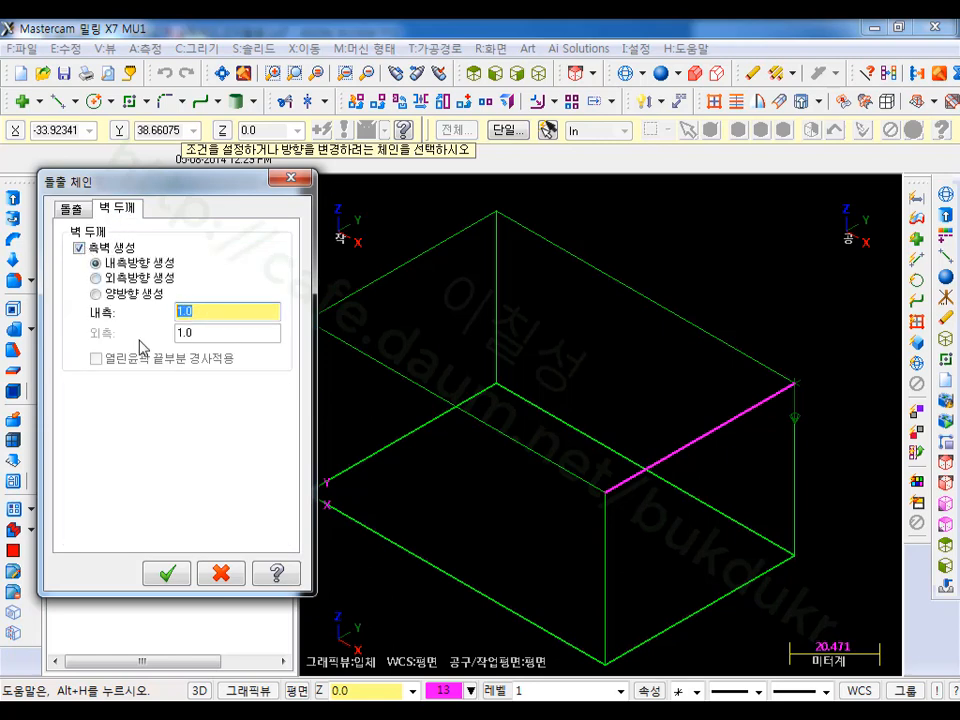
pyautogui.click(95, 294)
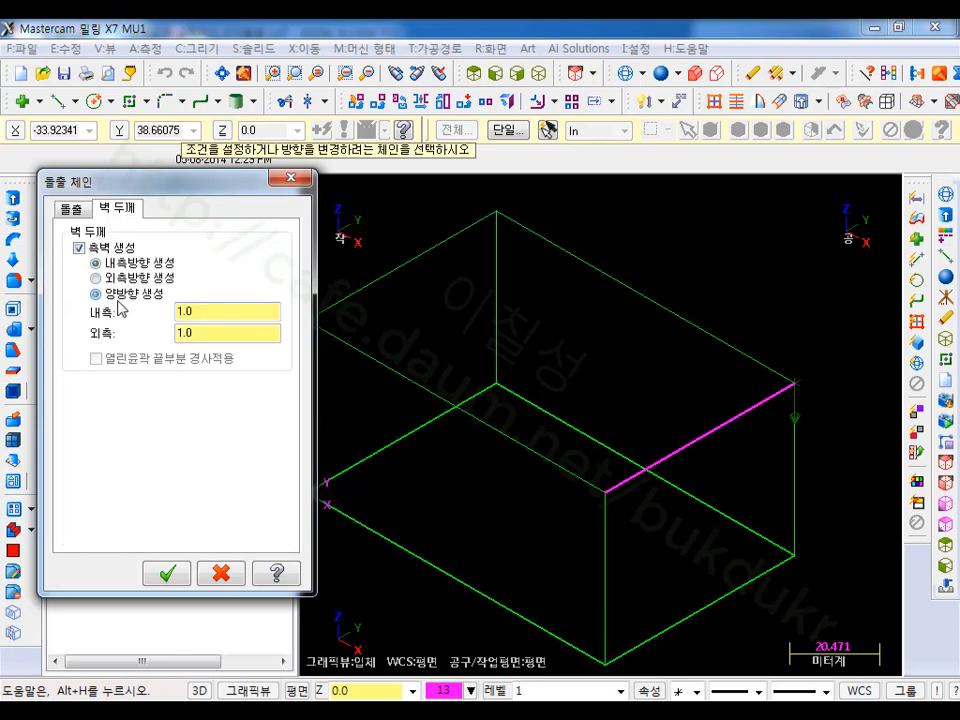
pyautogui.doubleClick(222, 312)
pyautogui.write('70')
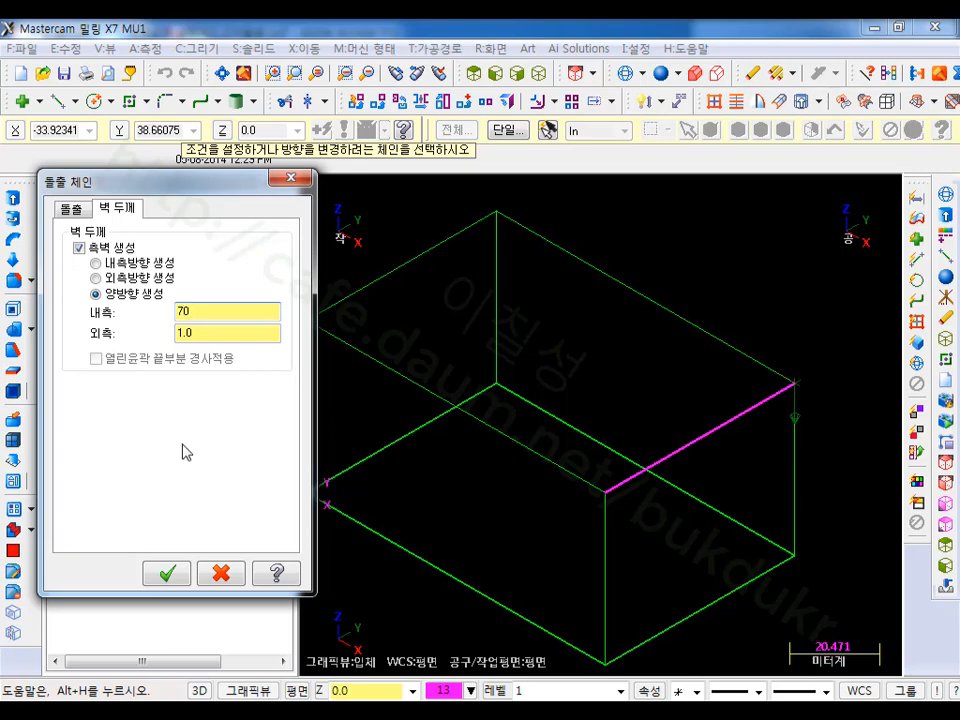
pyautogui.press('Tab')
pyautogui.write('70')
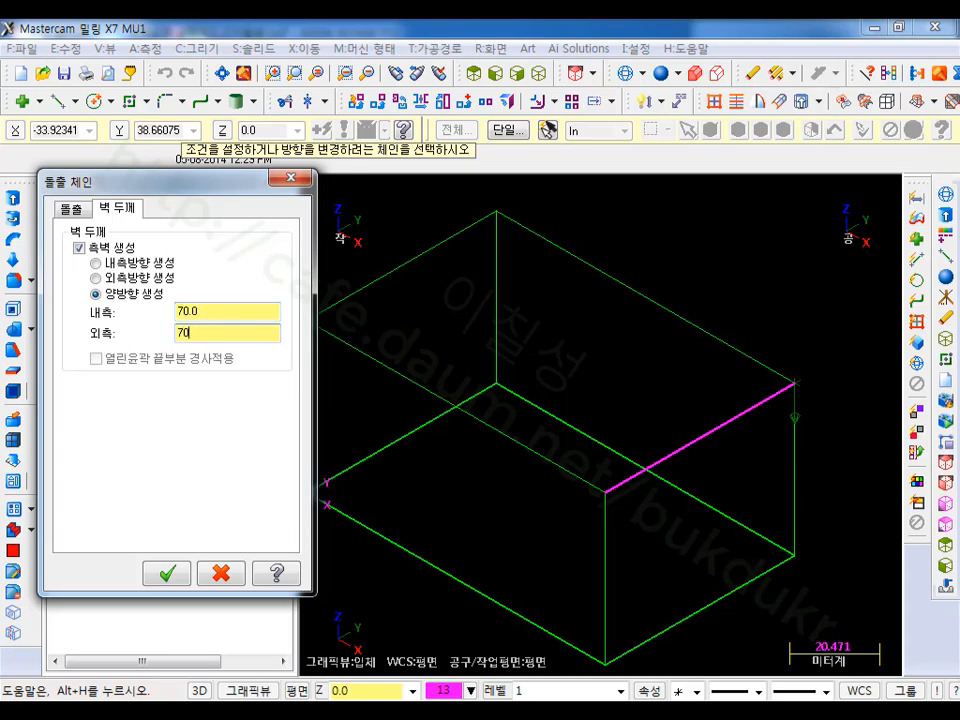
pyautogui.click(212, 314)
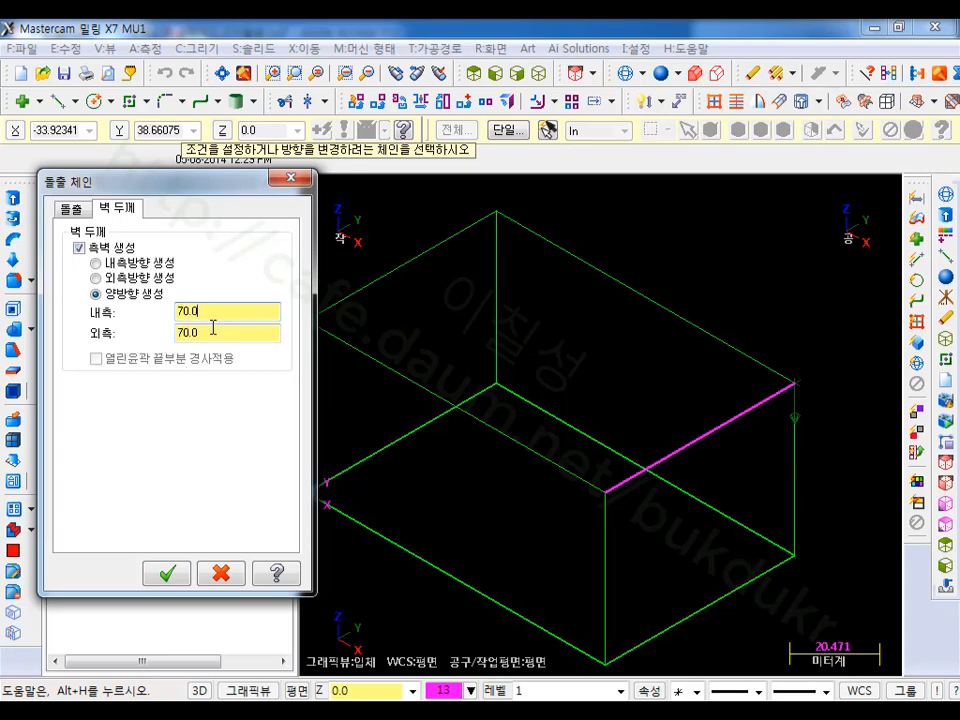
pyautogui.click(214, 328)
# Step: Apply the extruded cut to form the step in the block and display the solid shaded
pyautogui.click(76, 209)
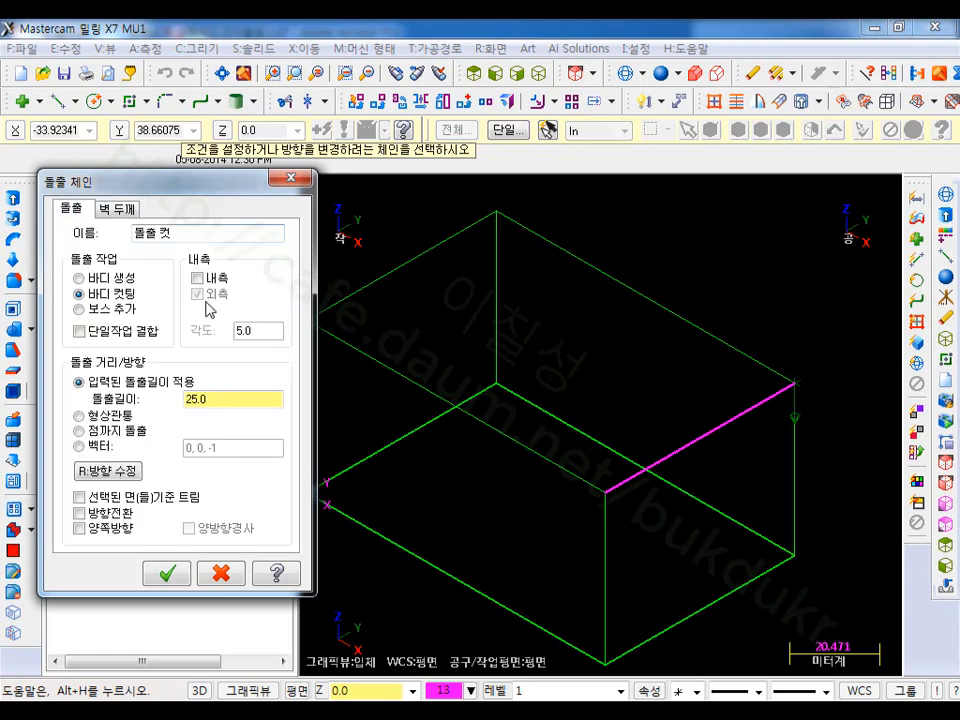
pyautogui.click(226, 401)
pyautogui.click(170, 574)
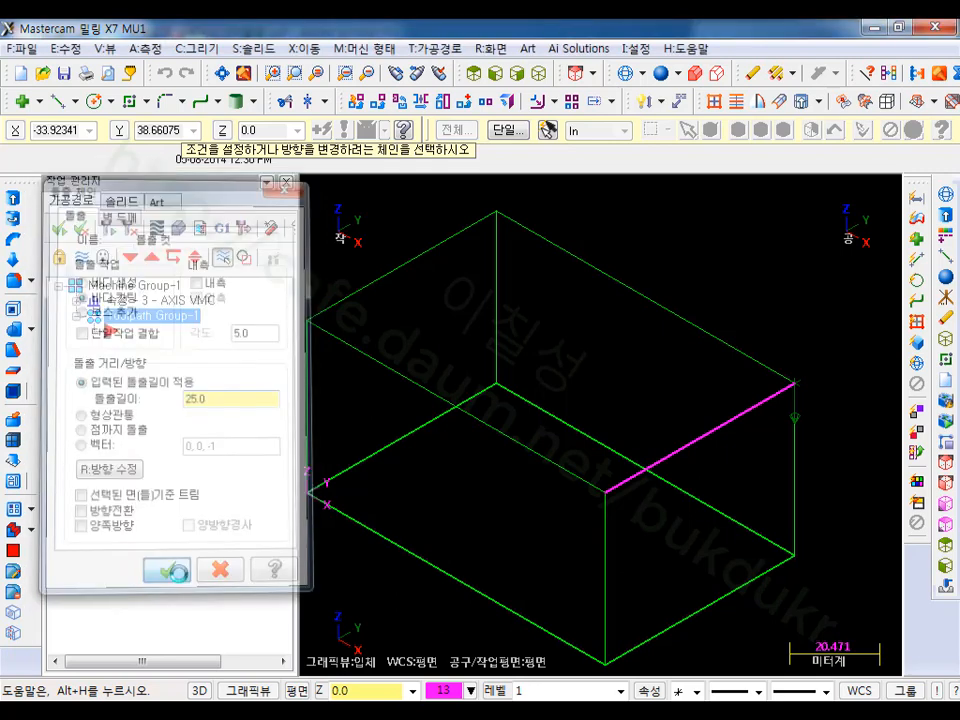
pyautogui.click(662, 73)
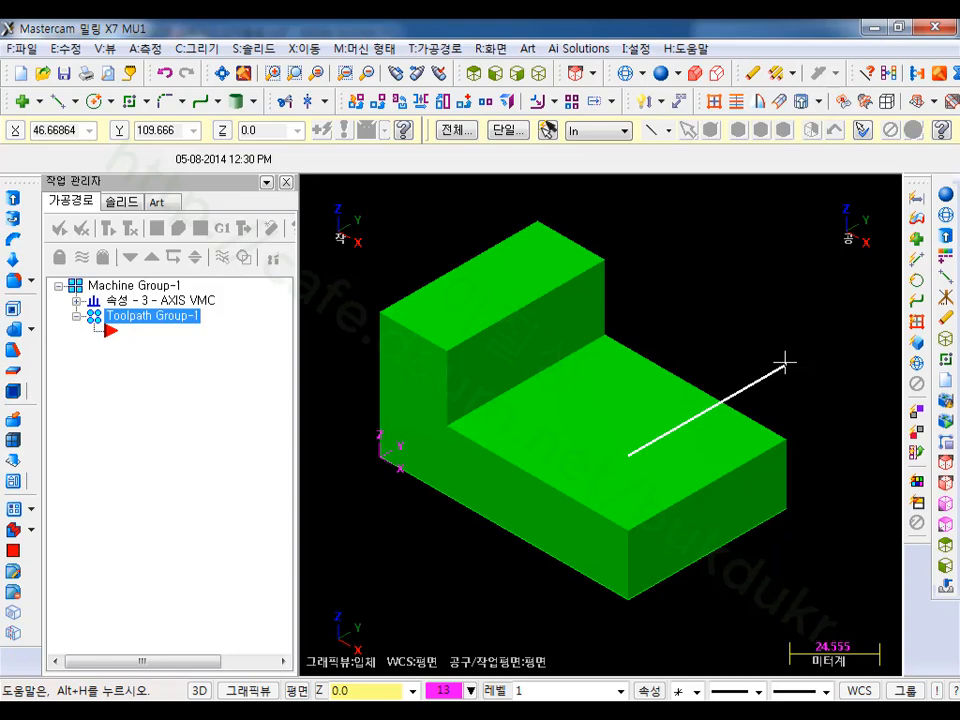
pyautogui.click(785, 364)
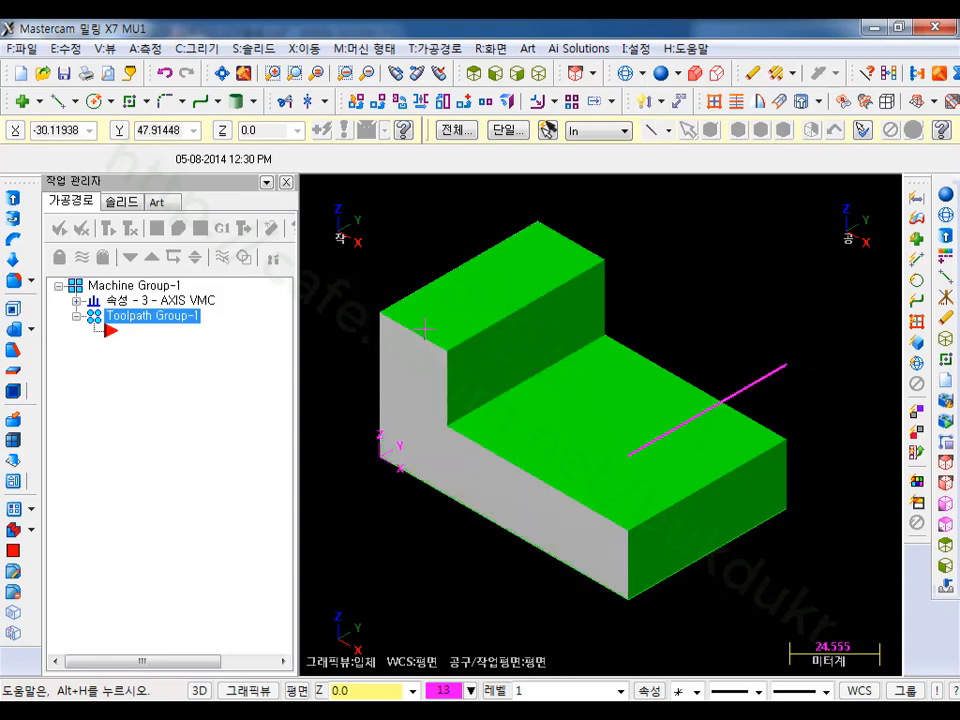
# Step: Draw a line along the raised section's front top edge from the corner above the origin to X26 Y0 Z48
pyautogui.click(62, 102)
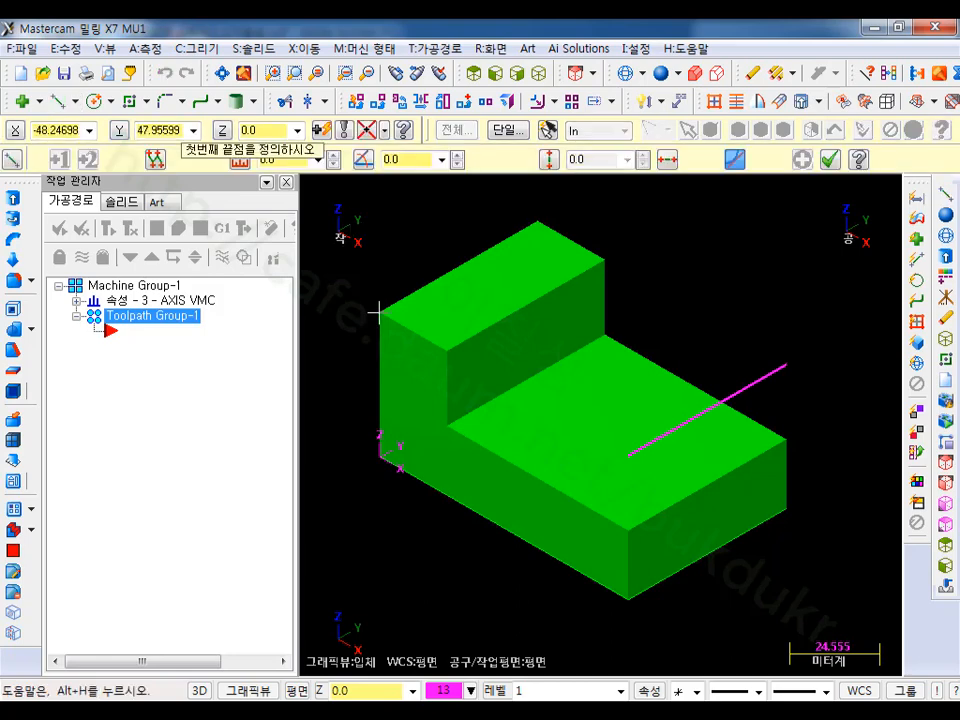
pyautogui.click(381, 313)
pyautogui.click(445, 350)
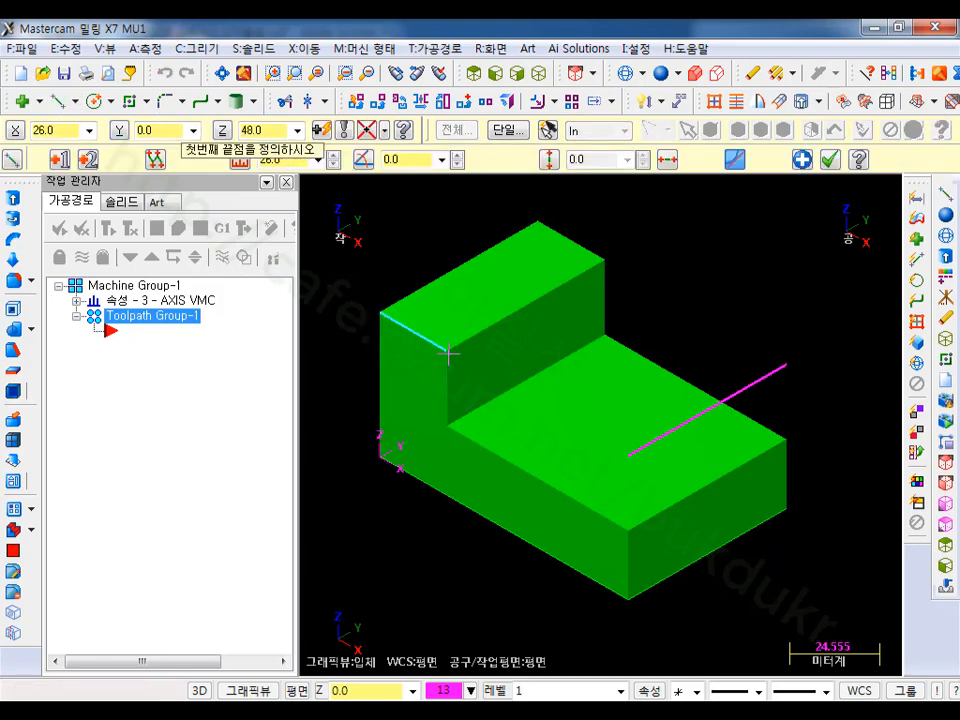
pyautogui.click(830, 162)
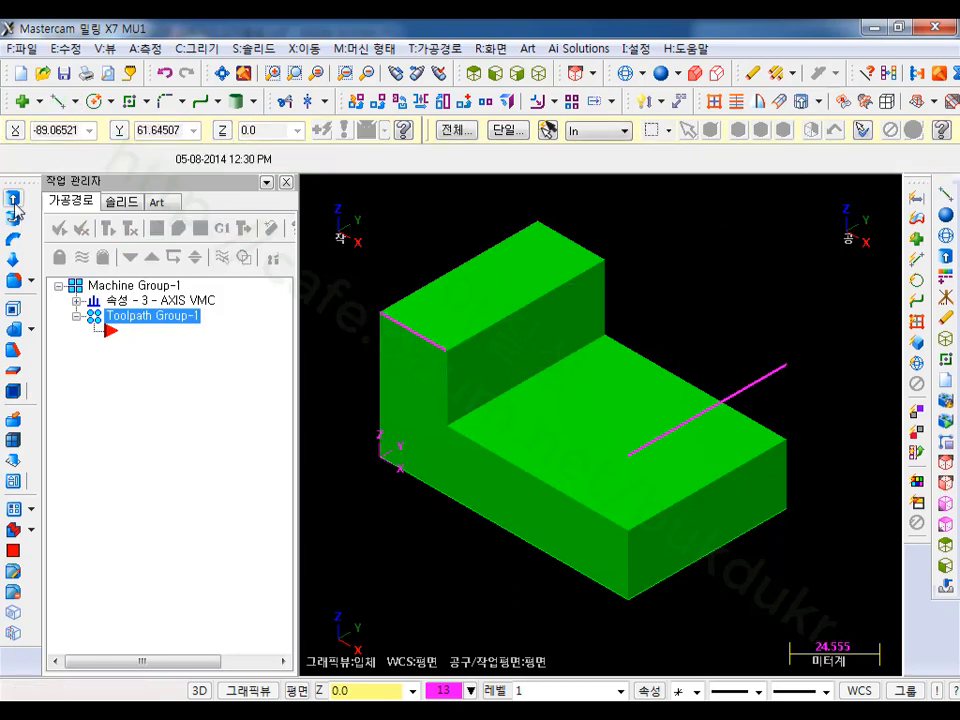
# Step: Chain the raised section's front edge line for a downward extruded body cut with a distance of 48-25
pyautogui.click(13, 202)
pyautogui.click(413, 331)
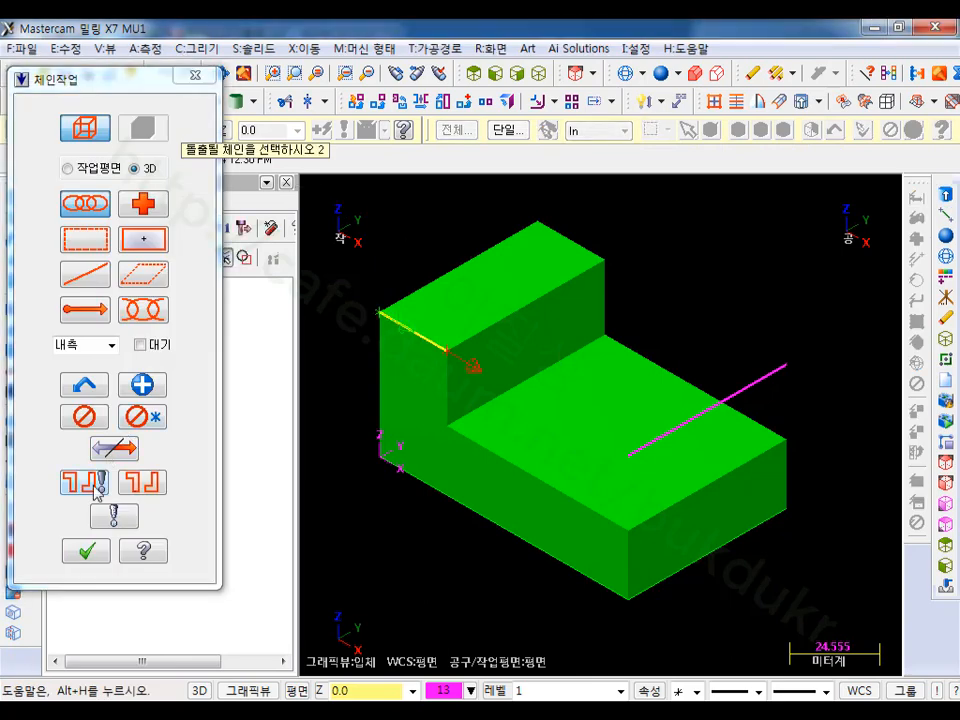
pyautogui.click(86, 550)
pyautogui.scroll(-1, 440, 450)
pyautogui.click(410, 350)
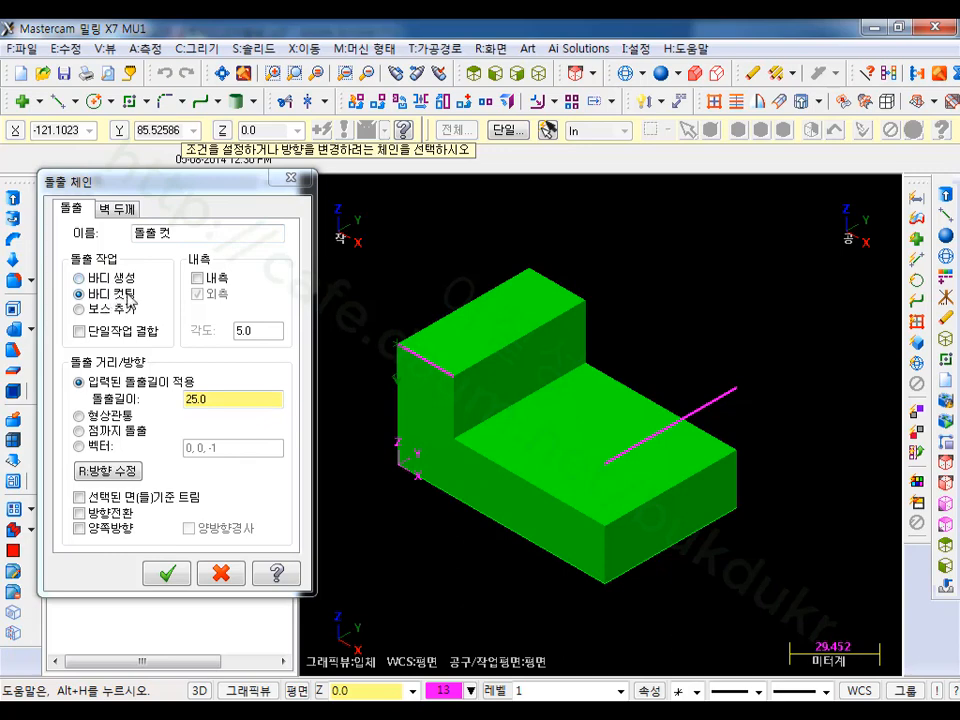
pyautogui.doubleClick(212, 399)
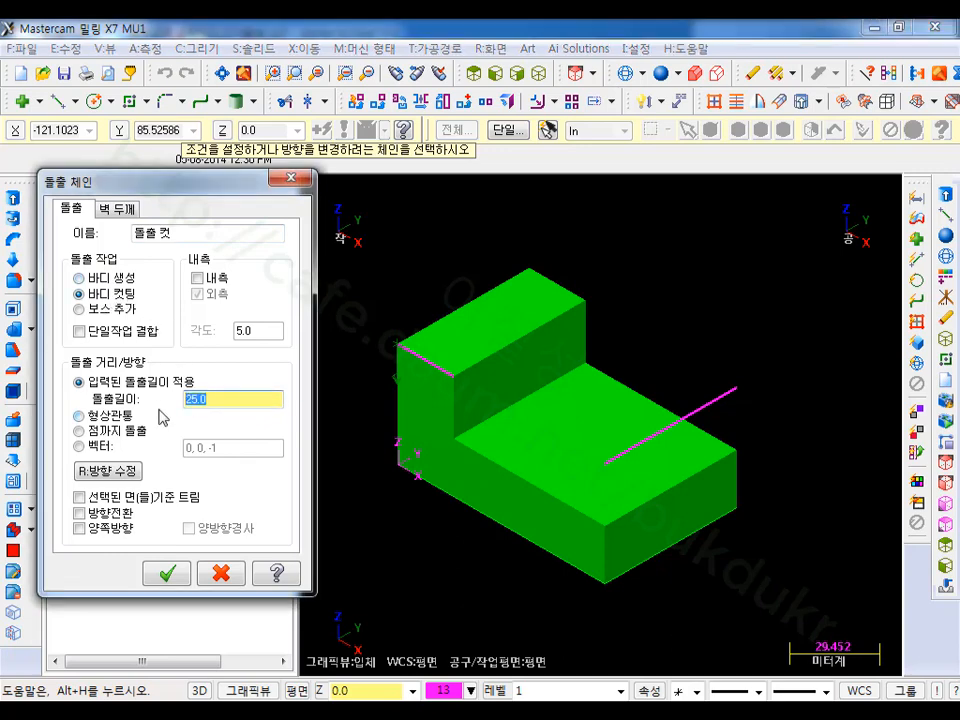
pyautogui.write('48-25')
pyautogui.press('Tab')
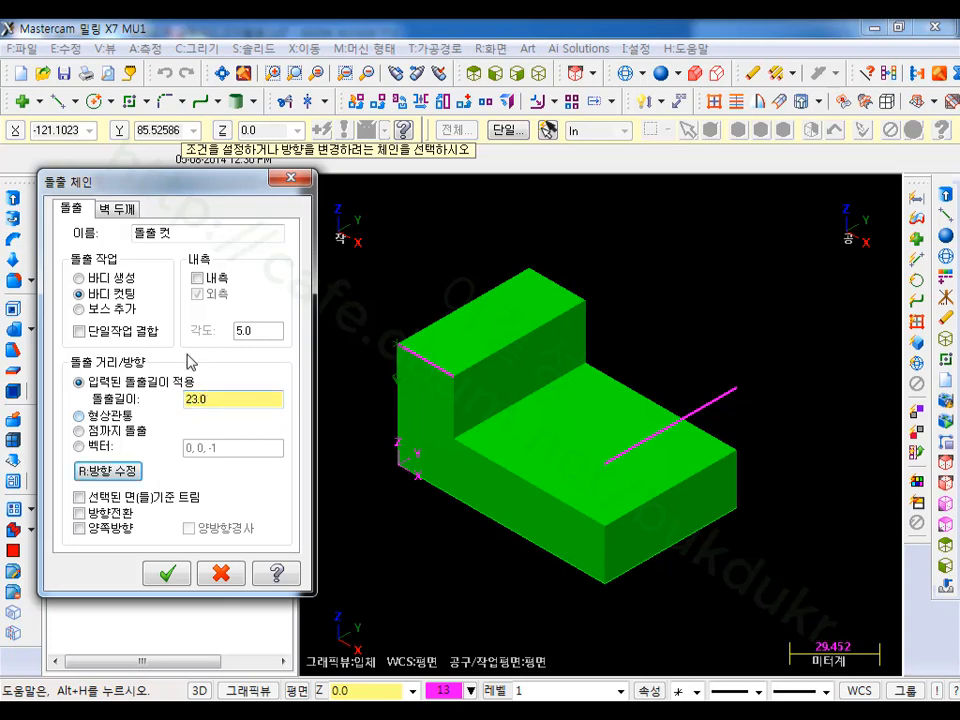
# Step: Set the cut's two-direction wall thickness to 61-38 inward and 23 outward, and apply the cut
pyautogui.click(116, 208)
pyautogui.moveTo(207, 316); pyautogui.dragTo(117, 298)
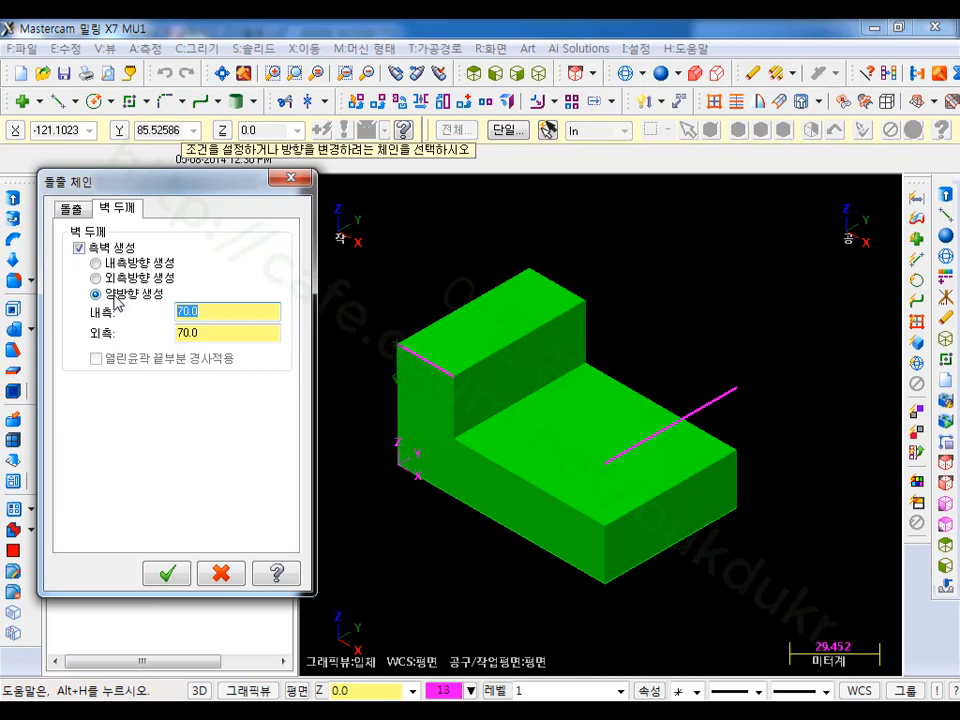
pyautogui.write('61-38')
pyautogui.press('Tab')
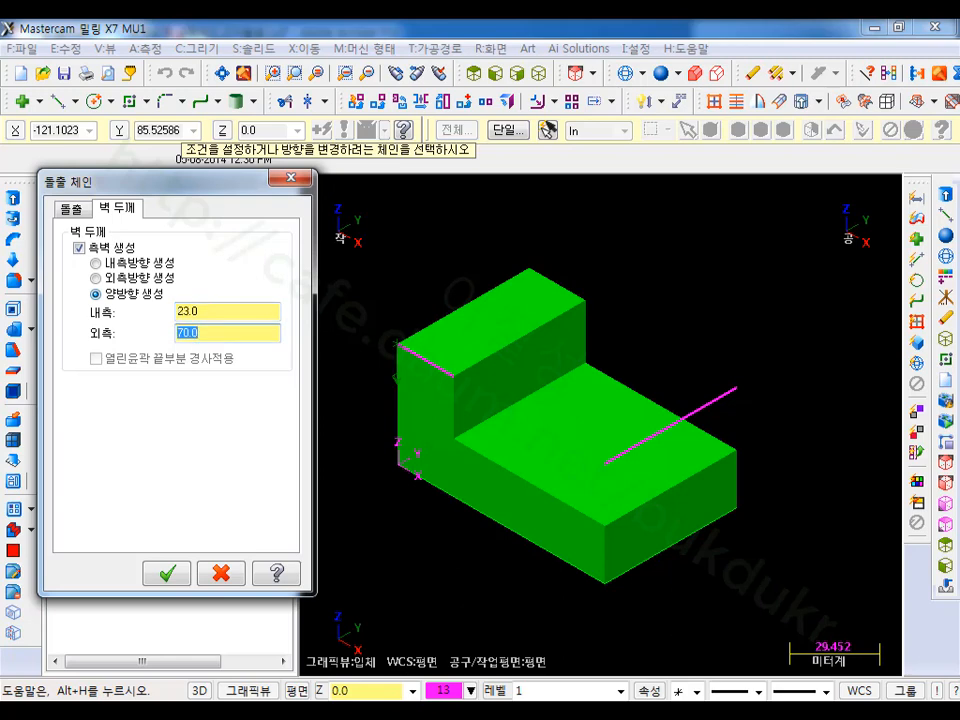
pyautogui.write('23')
pyautogui.press('Tab')
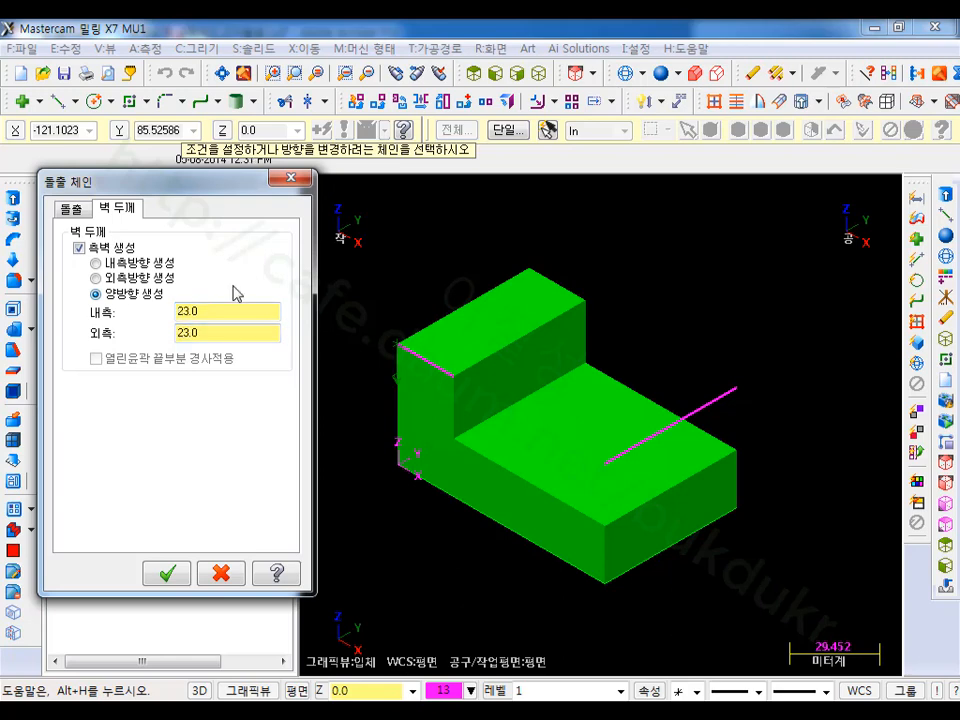
pyautogui.click(72, 209)
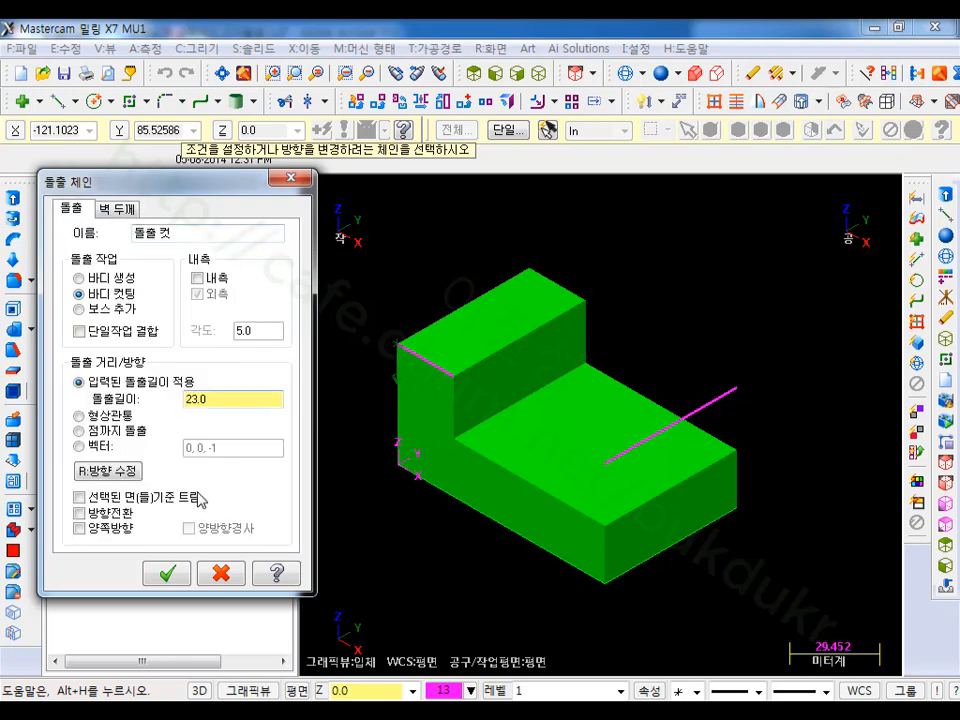
pyautogui.click(172, 573)
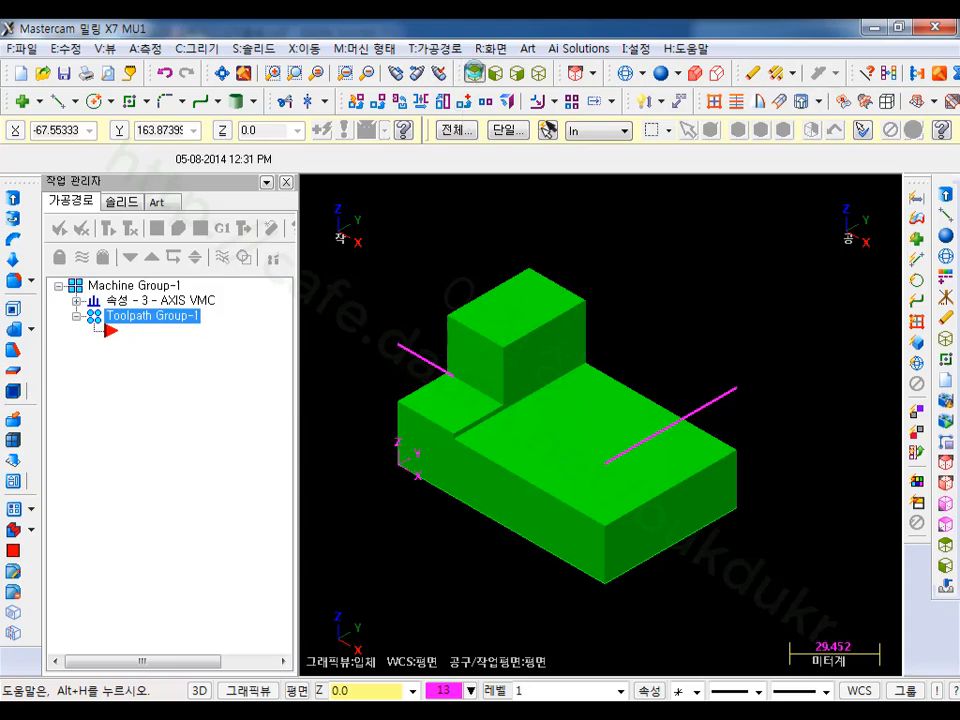
# Step: Draw a horizontal line about 31 mm long inward from the end line's midpoint at X96 Y30.5 Z48, in wireframe display
pyautogui.click(473, 73)
pyautogui.click(627, 74)
pyautogui.scroll(3, 573, 373)
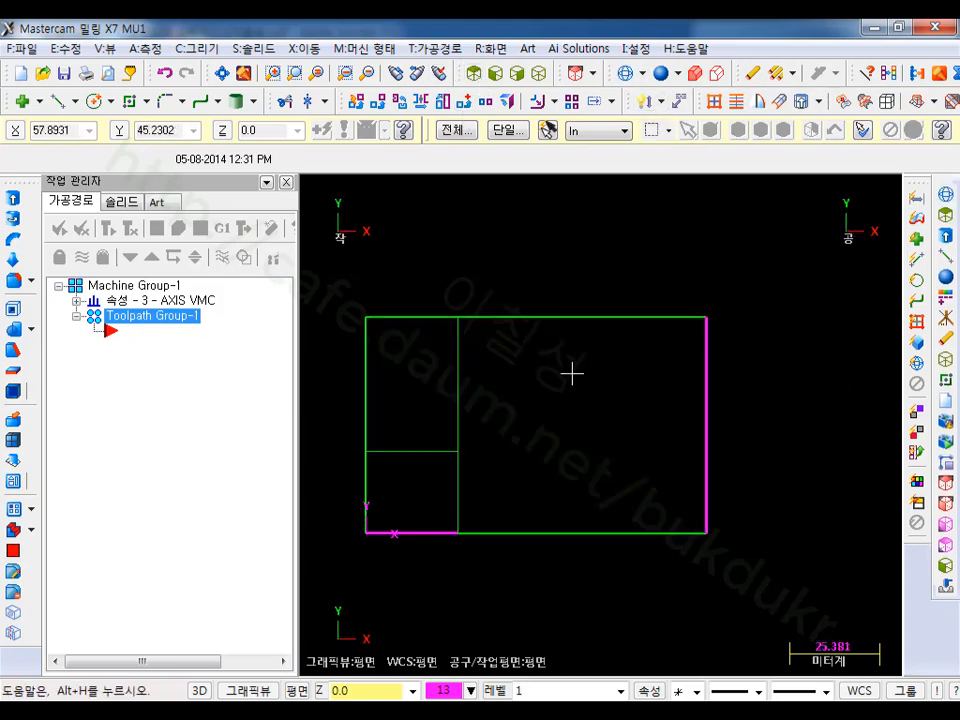
pyautogui.click(729, 433)
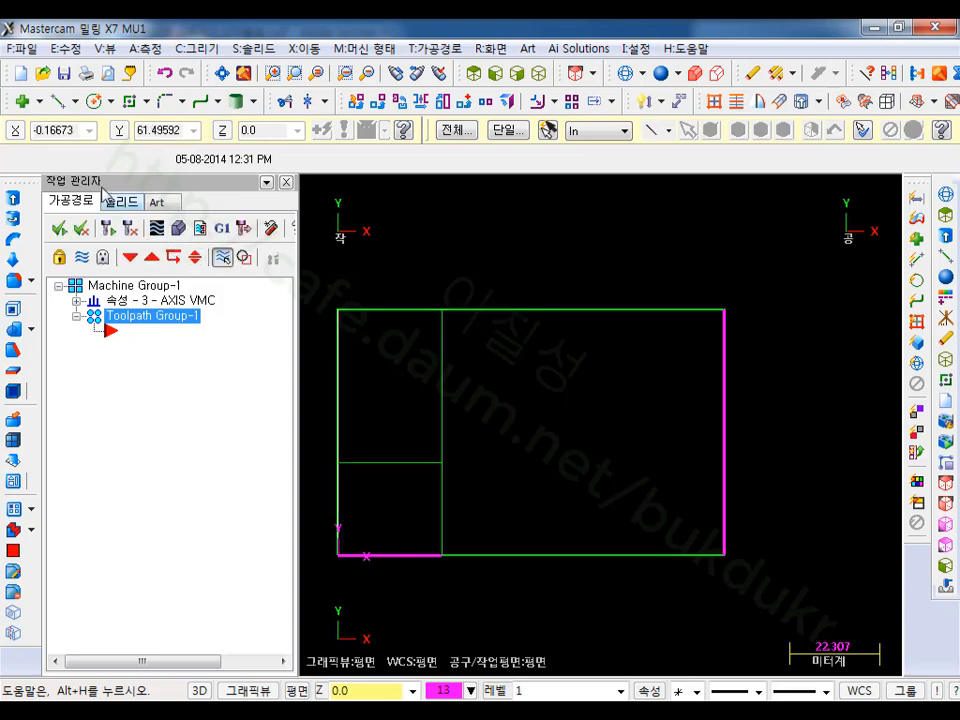
pyautogui.click(58, 101)
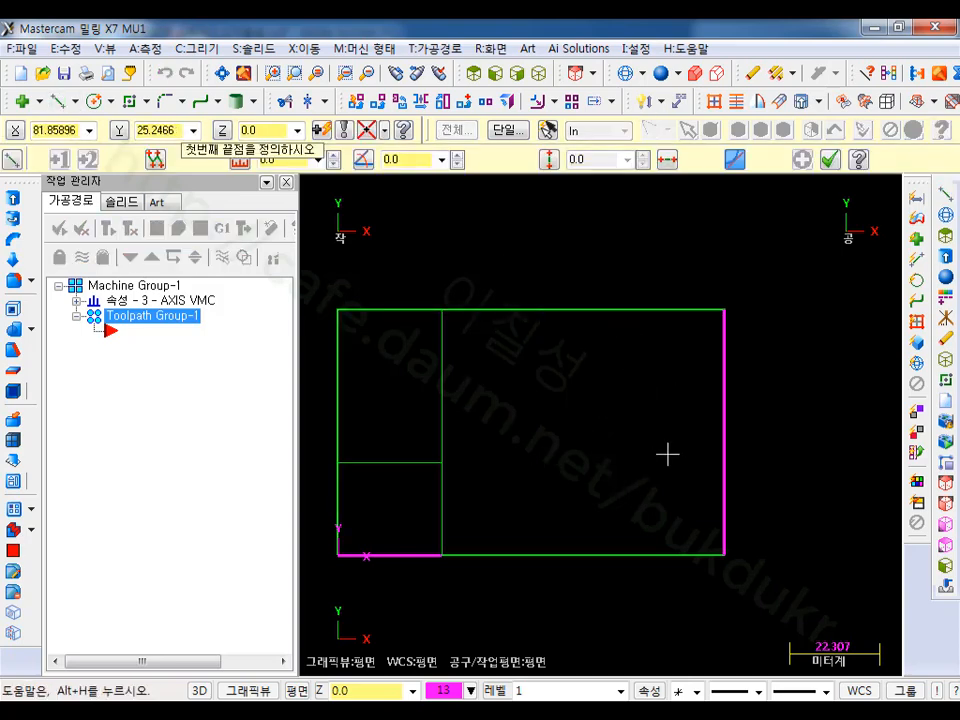
pyautogui.moveTo(634, 379); pyautogui.dragTo(684, 358, button='middle')
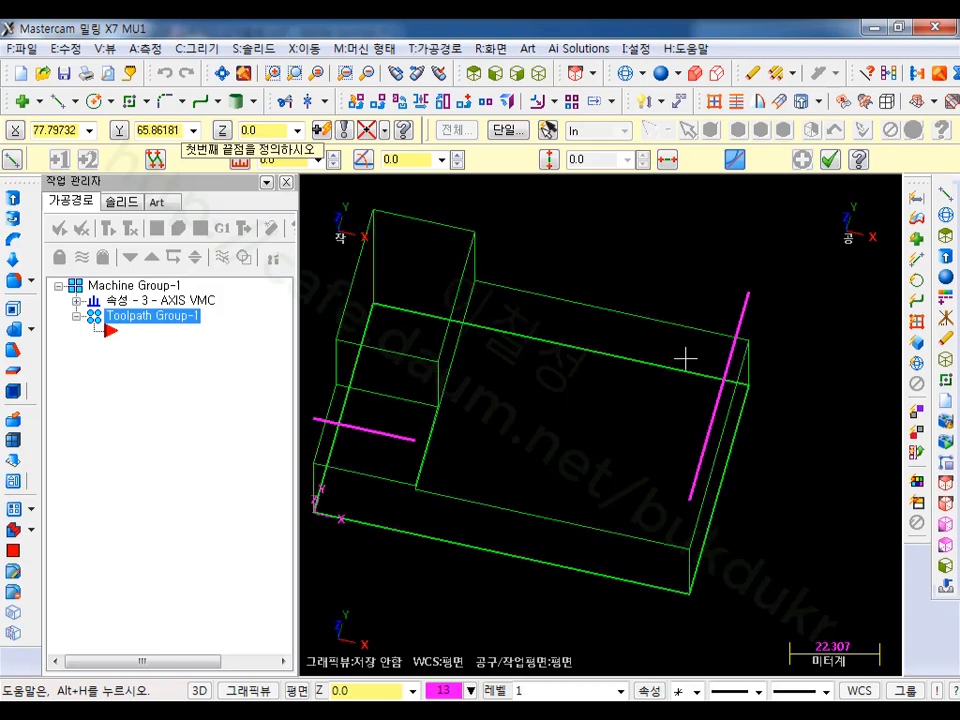
pyautogui.click(718, 397)
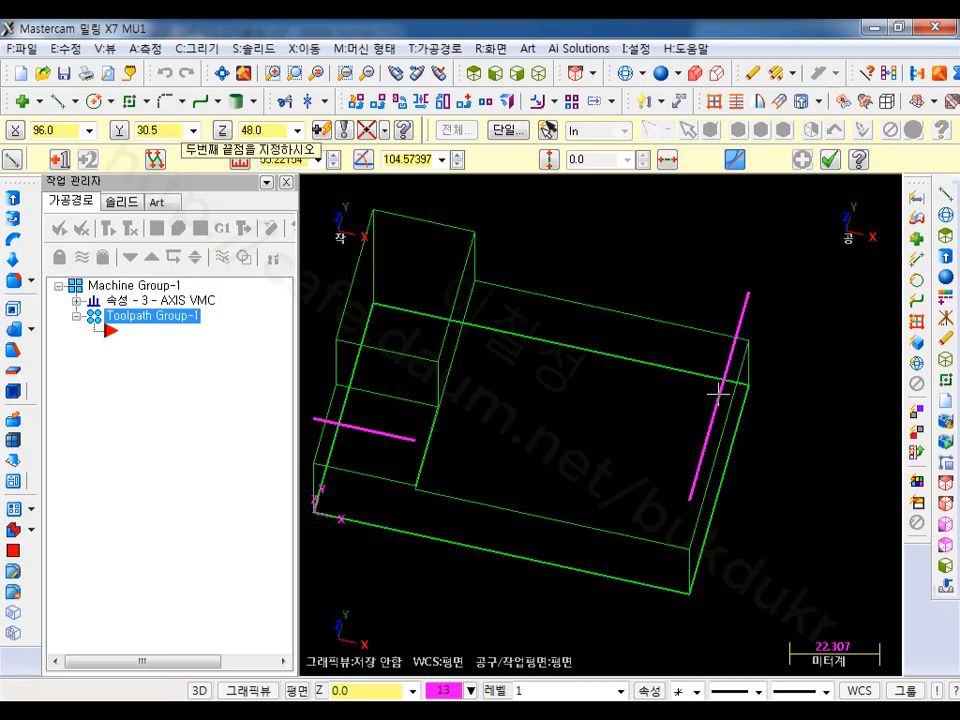
pyautogui.click(597, 371)
pyautogui.click(473, 75)
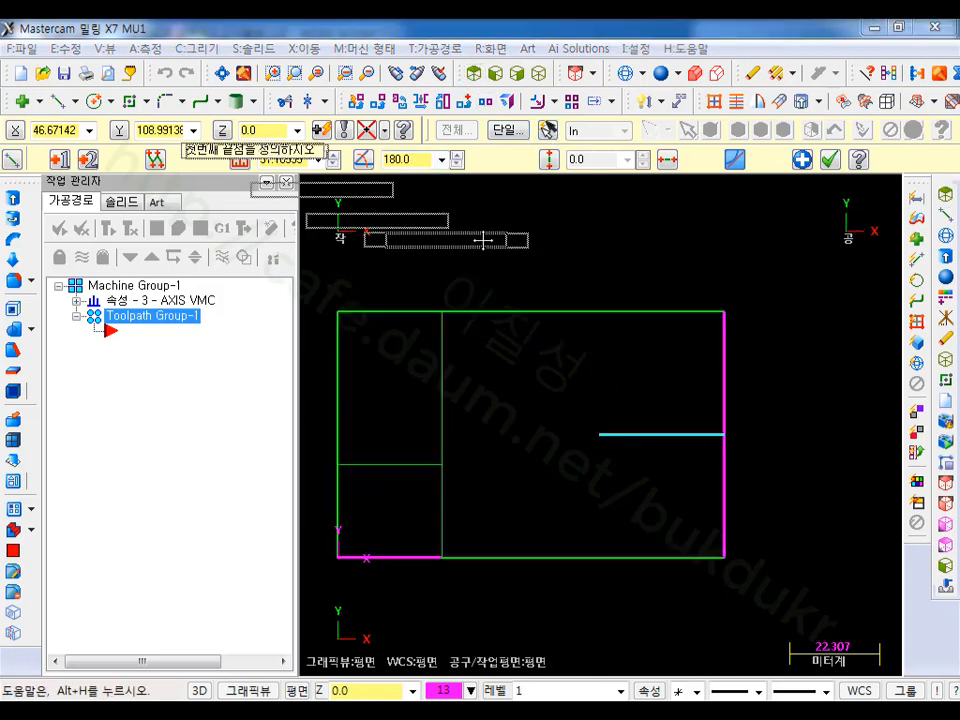
# Step: Set the new horizontal line's length to 42 mm and accept it
pyautogui.click(272, 162)
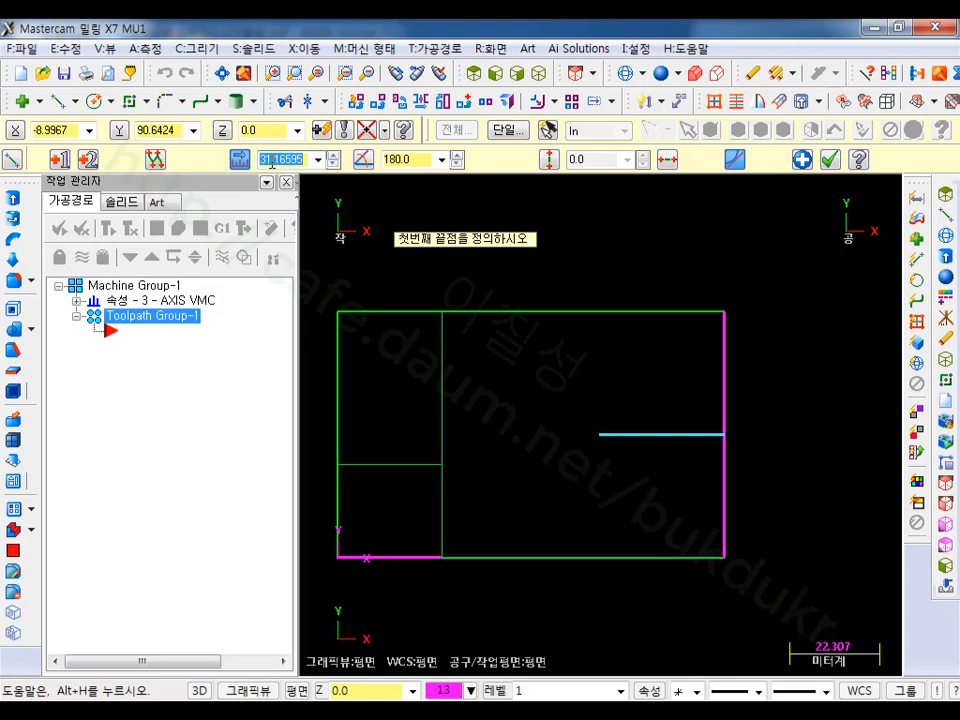
pyautogui.write('35')
pyautogui.press('BackSpace')
pyautogui.press('BackSpace')
pyautogui.write('42')
pyautogui.press('Return')
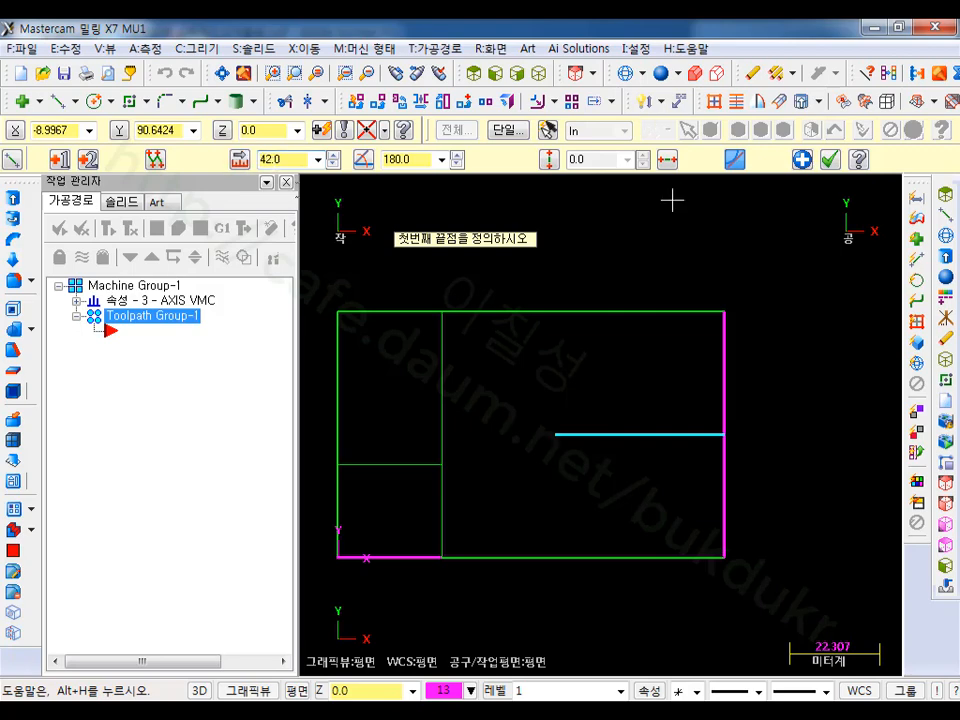
pyautogui.click(831, 162)
# Step: Chain the 42 mm line for a downward extruded body cut that extends through the whole part
pyautogui.click(538, 74)
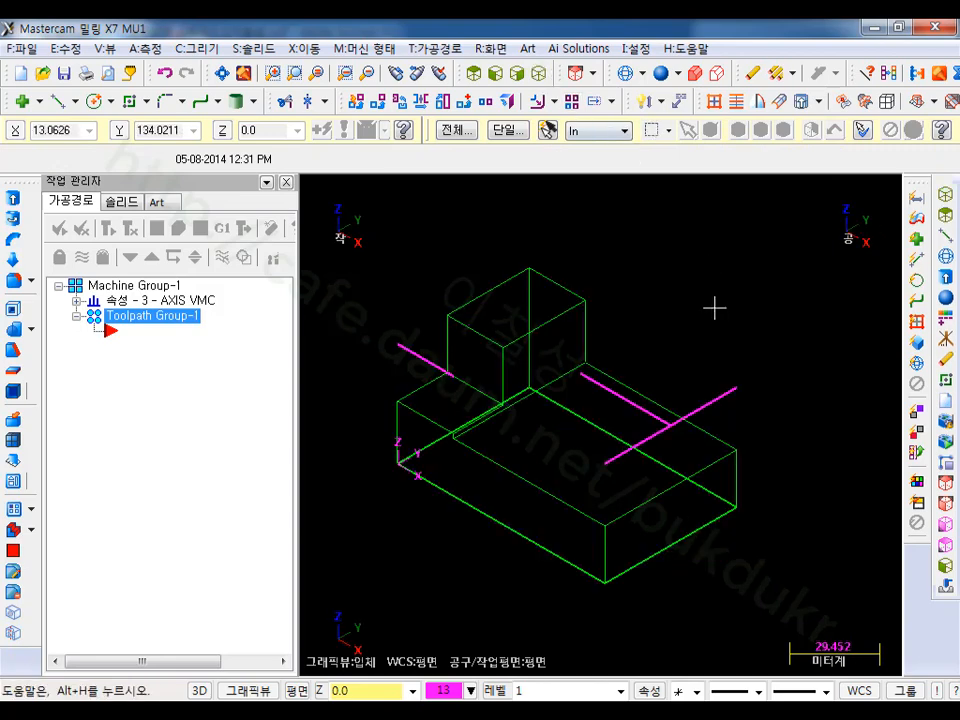
pyautogui.click(15, 200)
pyautogui.click(600, 384)
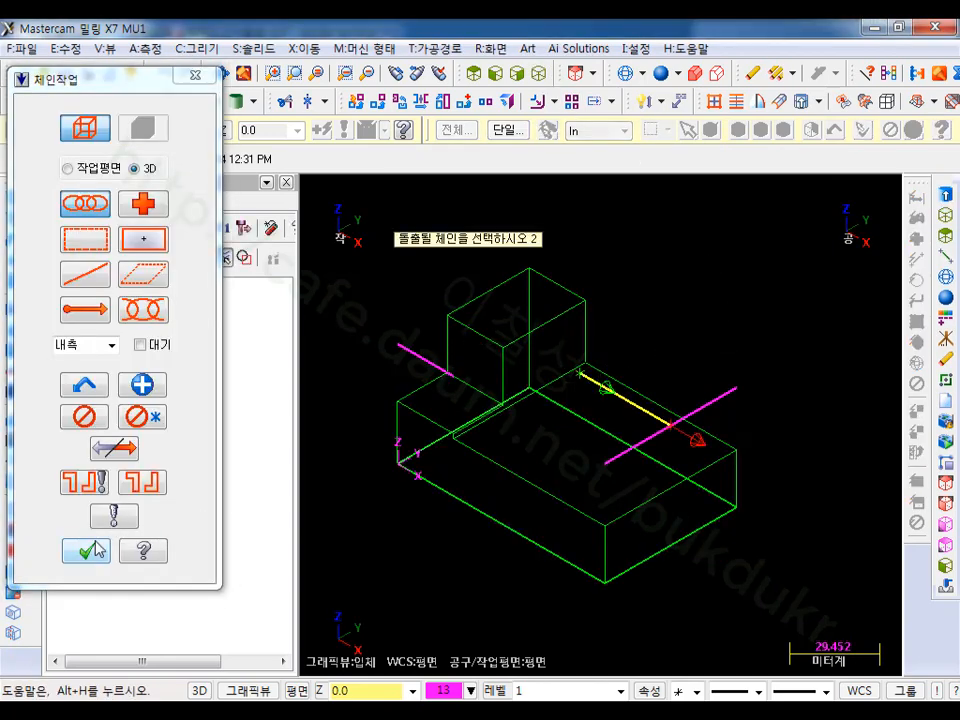
pyautogui.click(86, 550)
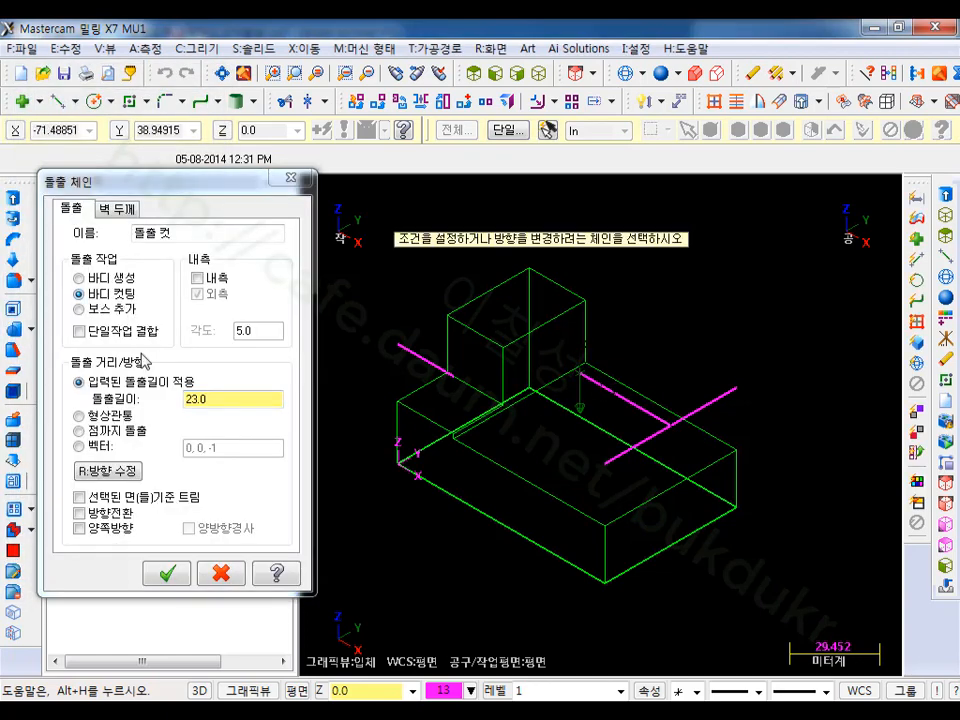
pyautogui.click(129, 418)
# Step: Set the slot cut's two-direction wall thickness to 7 inward and 7 outward, apply it, and display the solid shaded
pyautogui.click(117, 208)
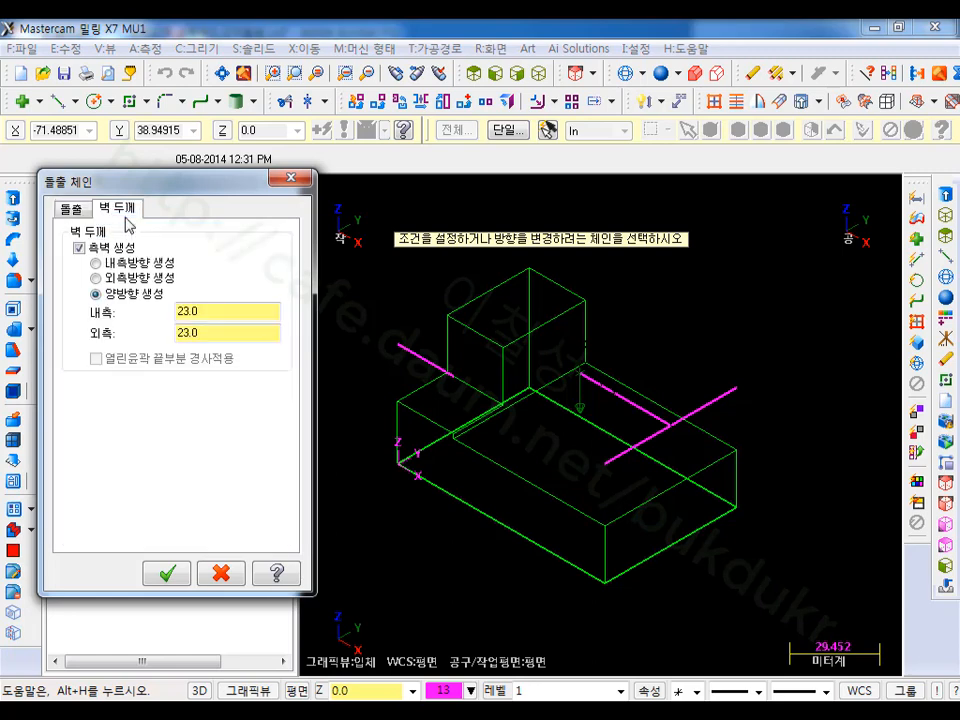
pyautogui.doubleClick(204, 313)
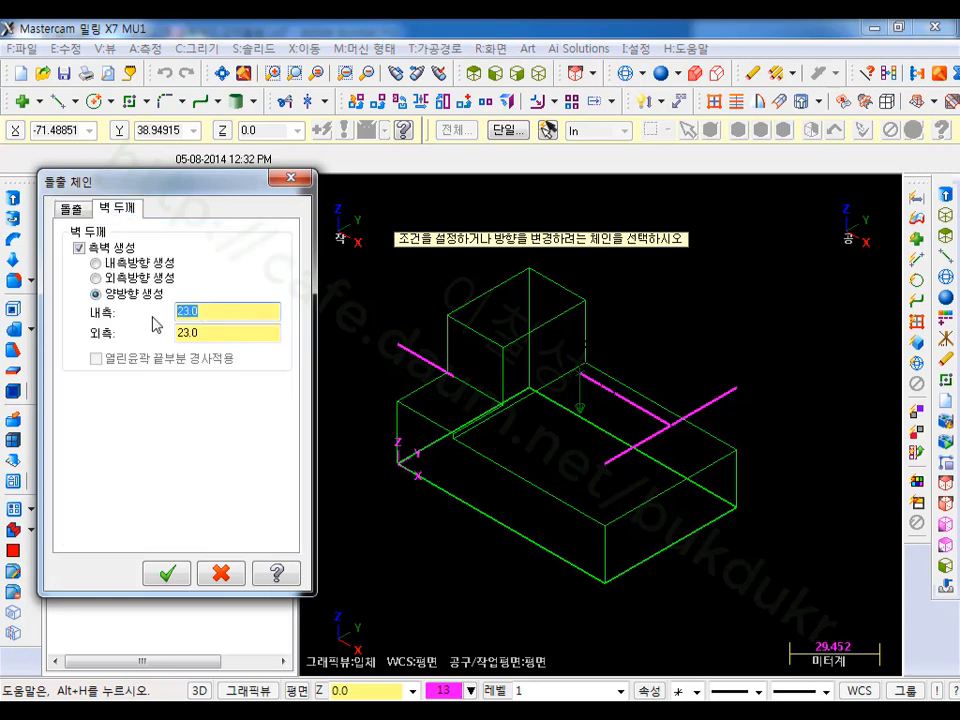
pyautogui.write('7')
pyautogui.press('Tab')
pyautogui.write('7')
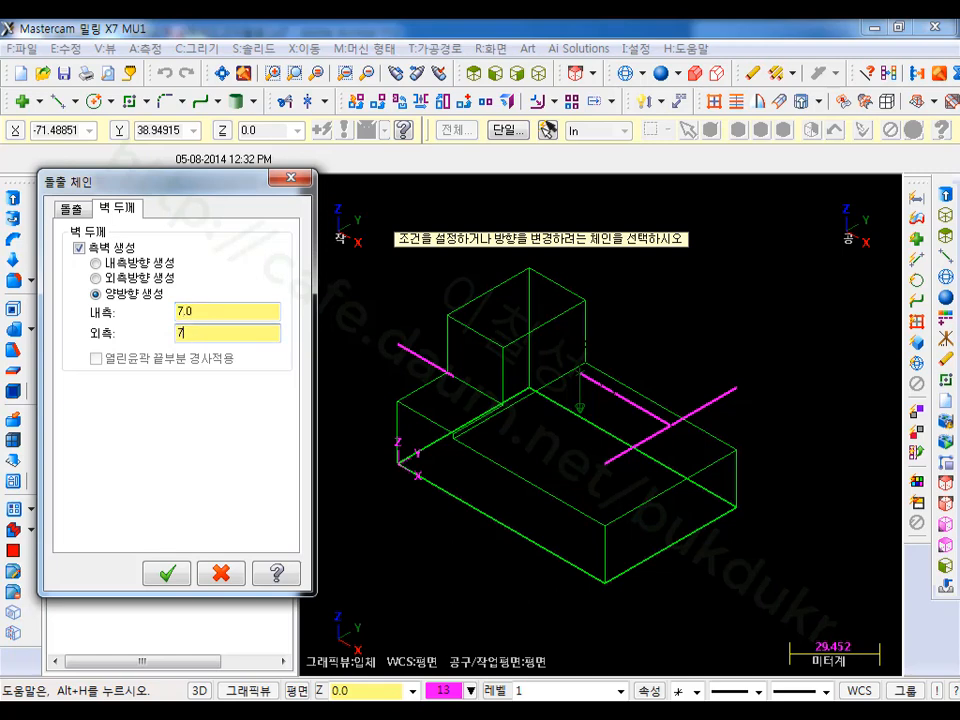
pyautogui.click(70, 209)
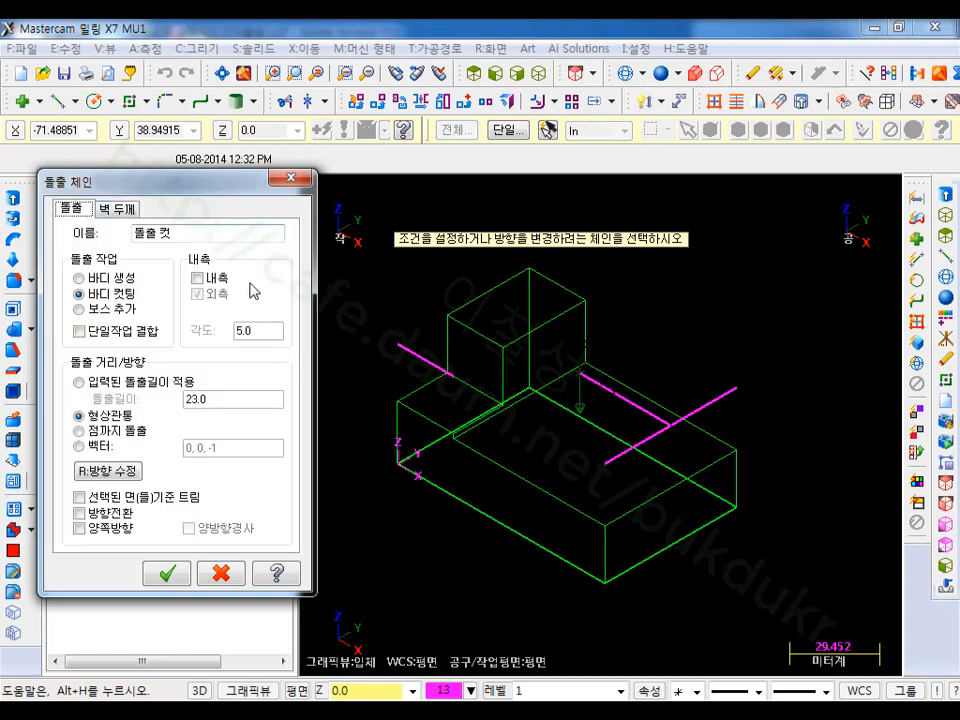
pyautogui.click(165, 573)
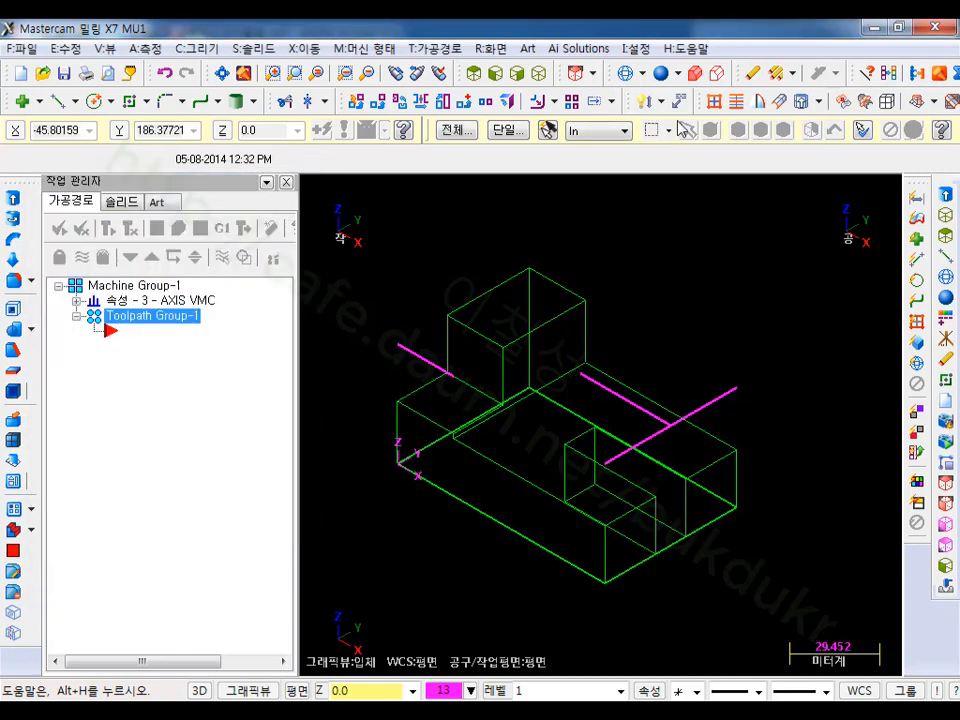
pyautogui.click(661, 73)
pyautogui.scroll(2, 482, 481)
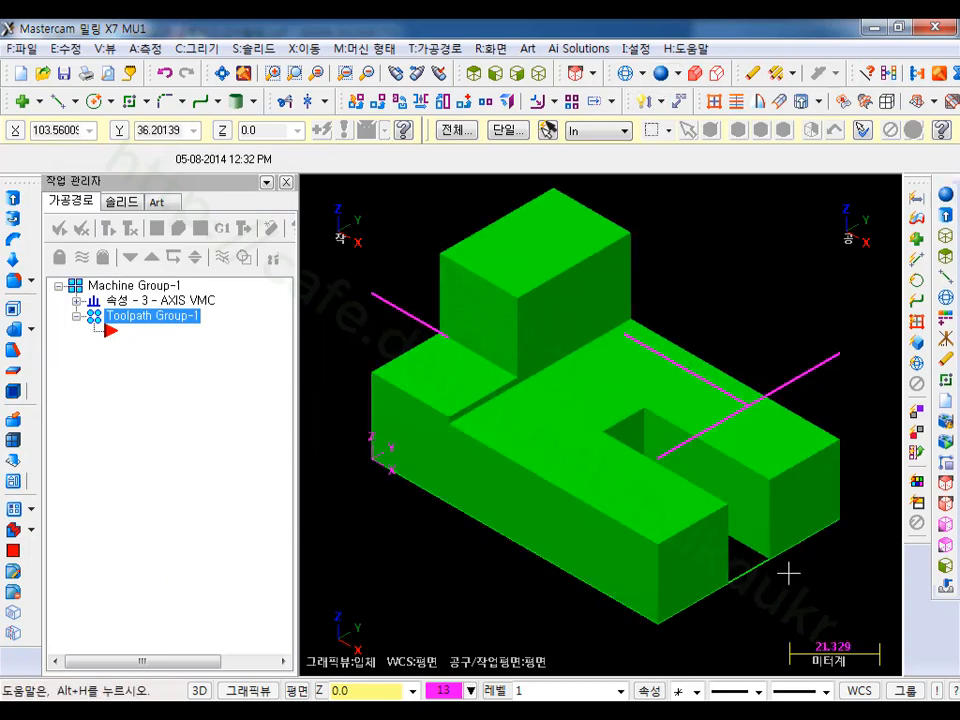
# Step: Fillet the two vertical edges at the slot's inner end with a constant radius of 7
pyautogui.scroll(2, 834, 568)
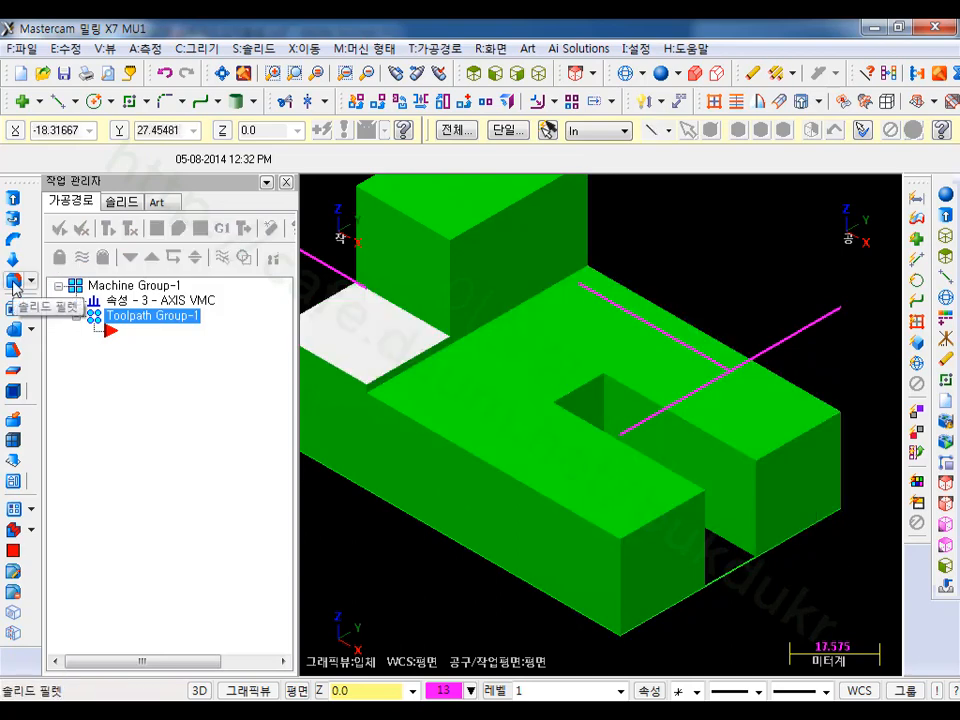
pyautogui.click(13, 283)
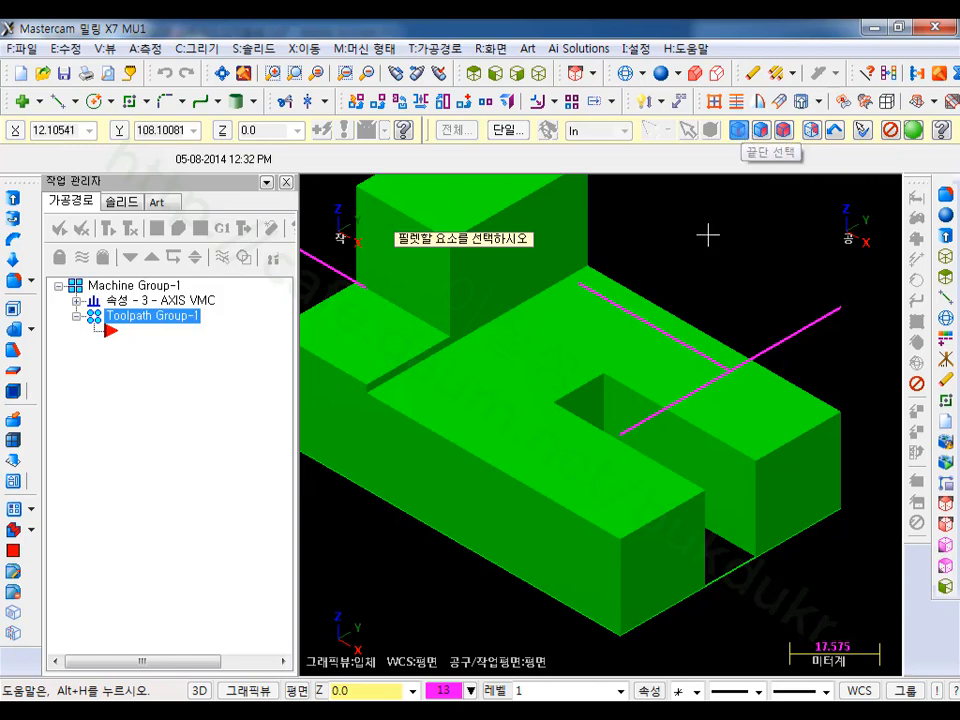
pyautogui.click(605, 398)
pyautogui.click(557, 426)
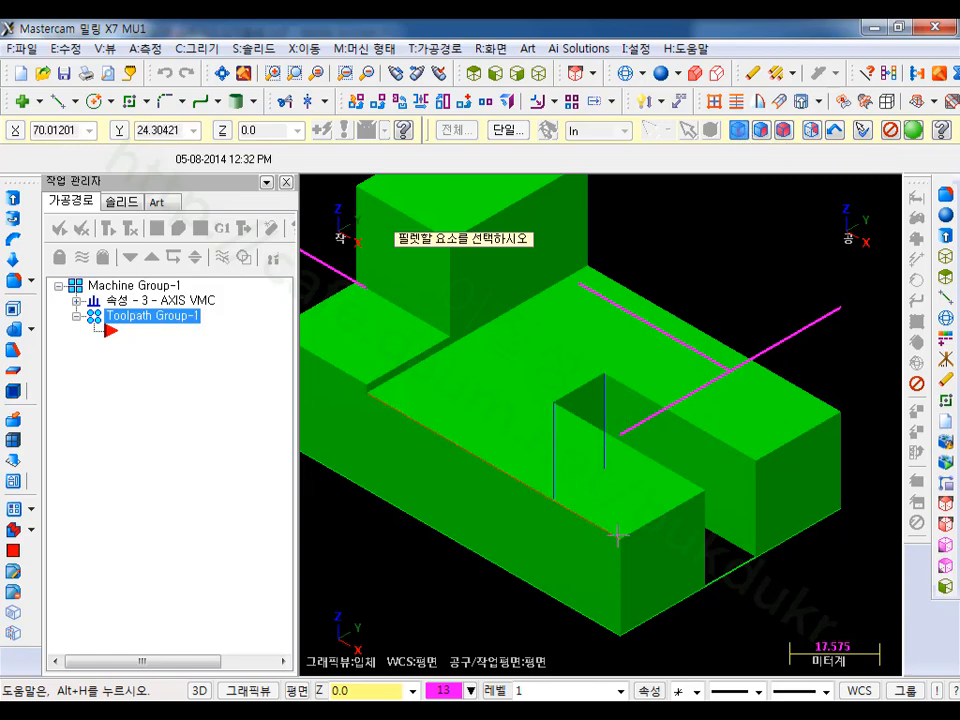
pyautogui.click(916, 131)
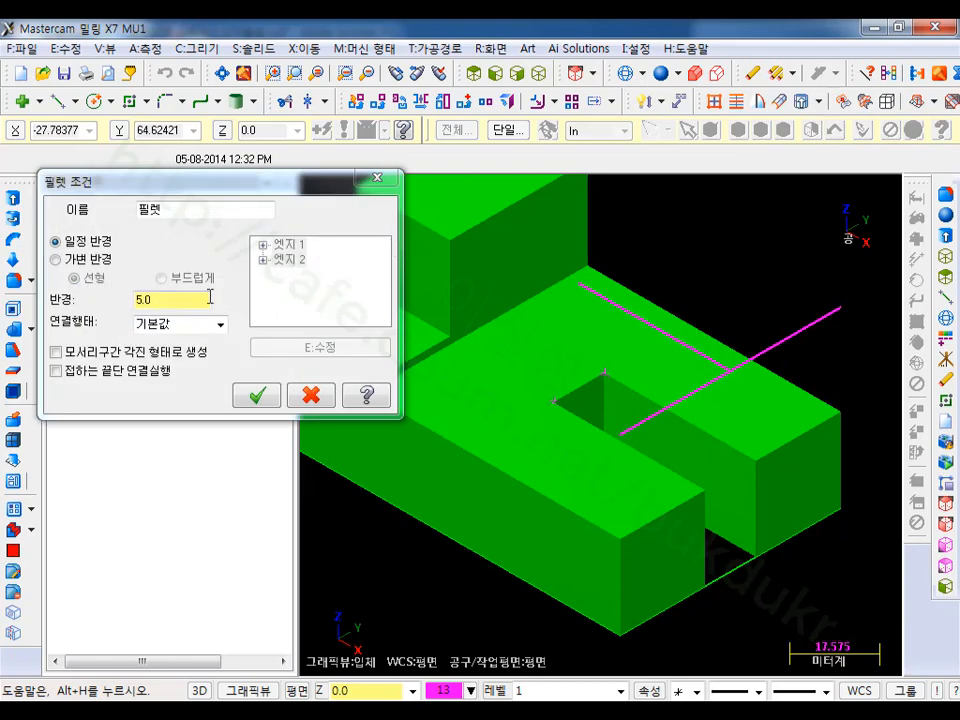
pyautogui.write('7')
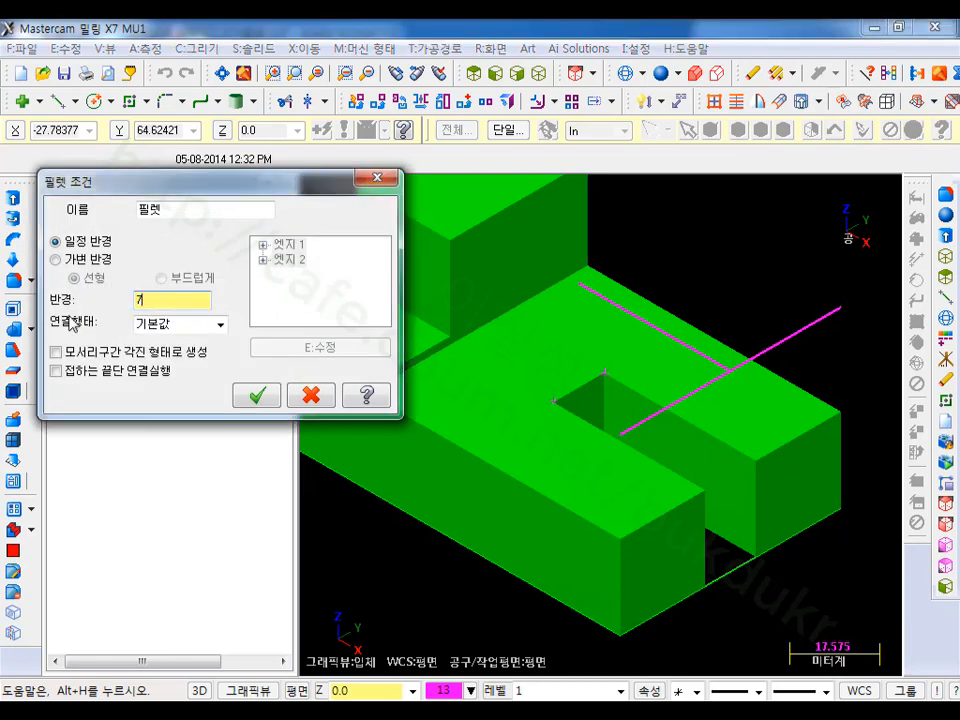
pyautogui.click(257, 396)
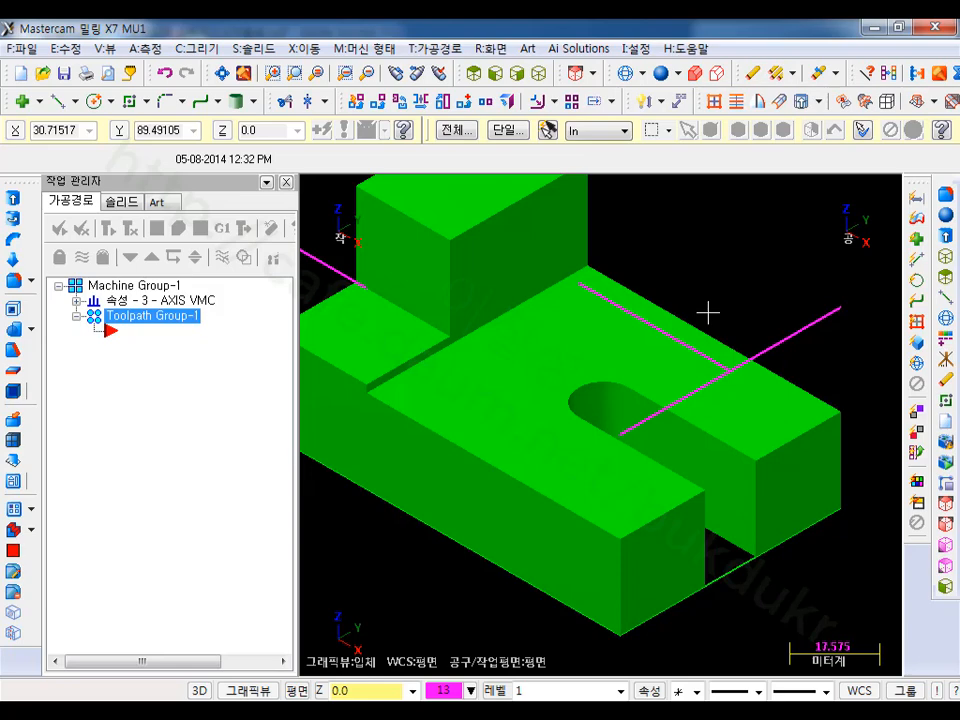
# Step: Fillet the two outer vertical corner edges at the slotted end of the base with a radius of 6
pyautogui.click(18, 282)
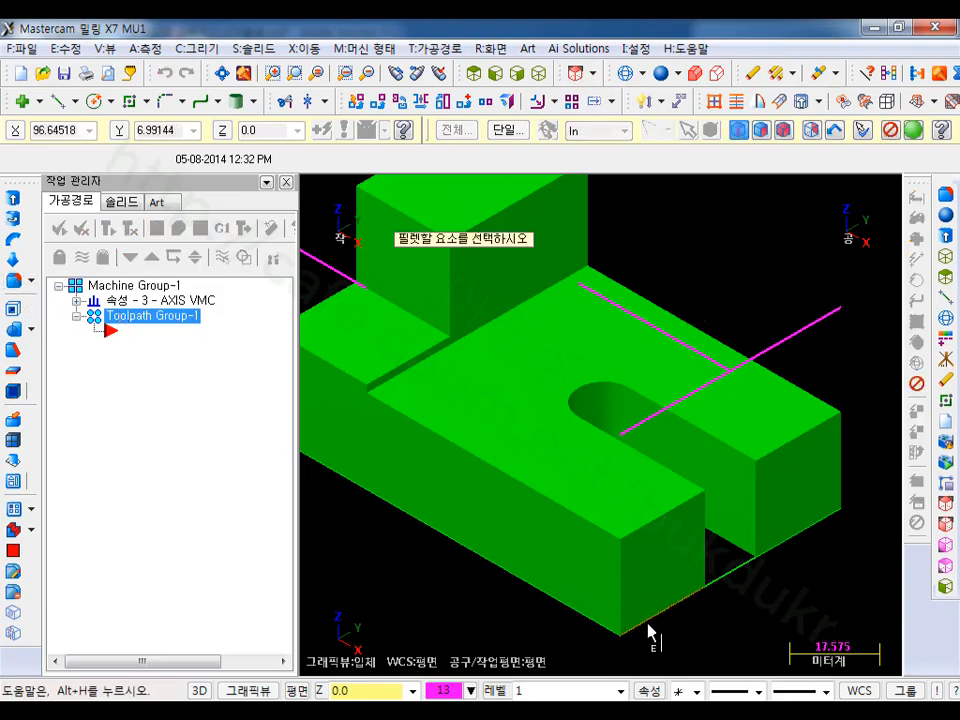
pyautogui.click(627, 583)
pyautogui.click(840, 454)
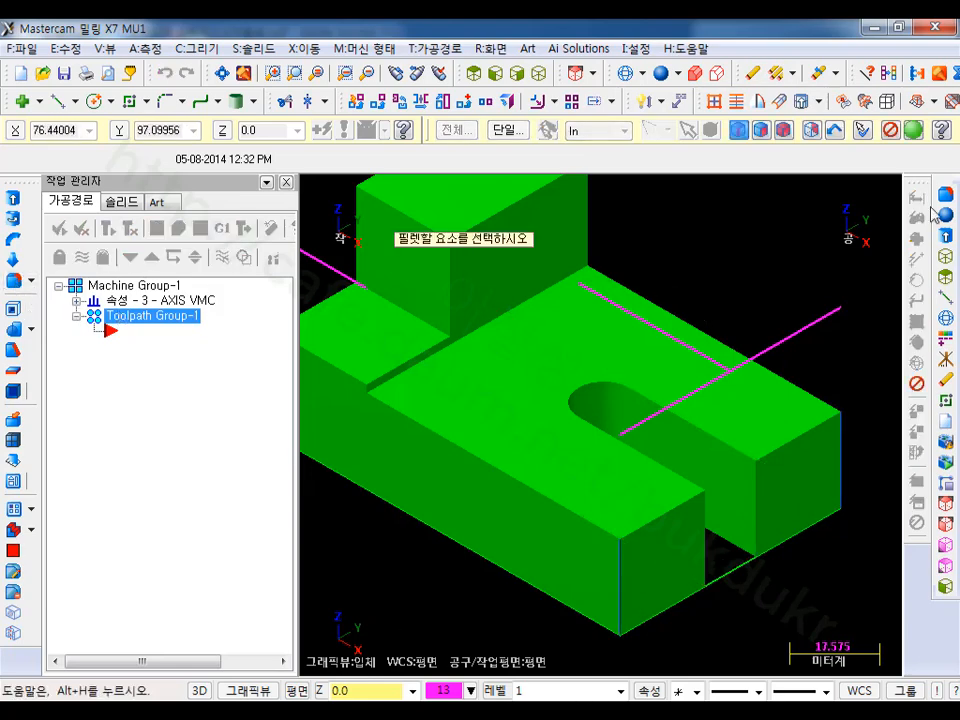
pyautogui.click(913, 133)
pyautogui.moveTo(200, 298); pyautogui.dragTo(62, 302)
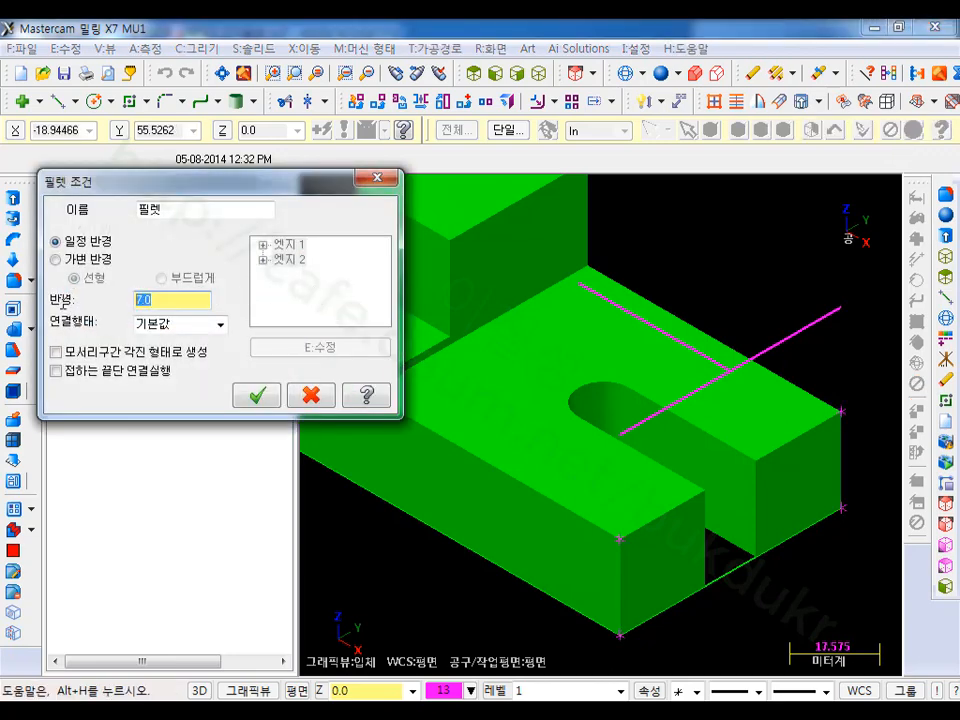
pyautogui.write('6')
pyautogui.click(256, 396)
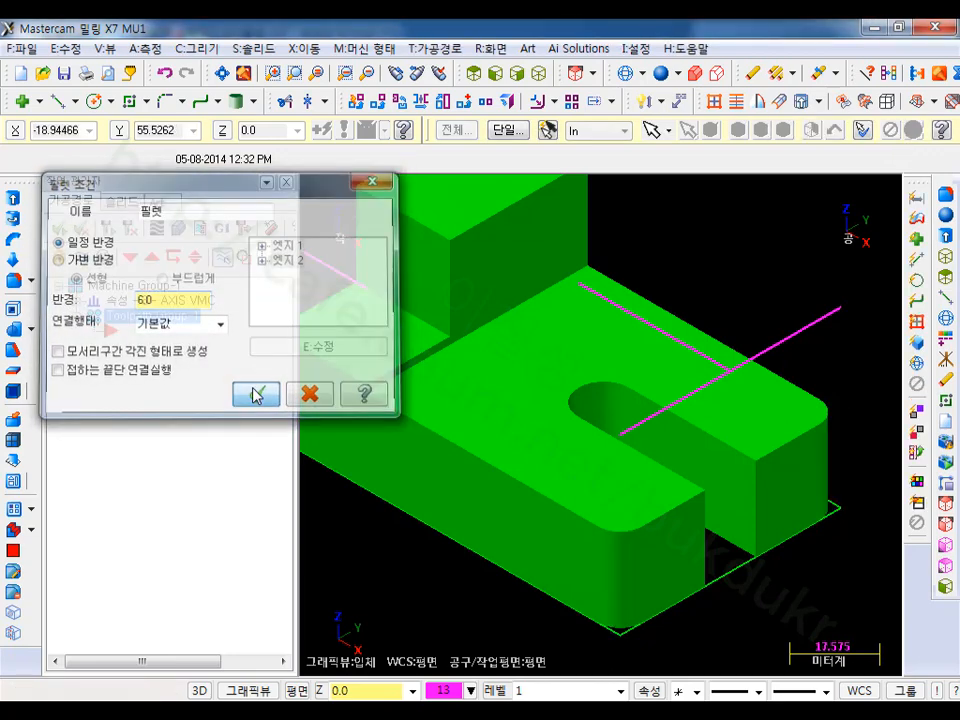
# Step: Select the construction lines and base outline, leaving out the solid, and blank them from the display
pyautogui.scroll(-2, 750, 611)
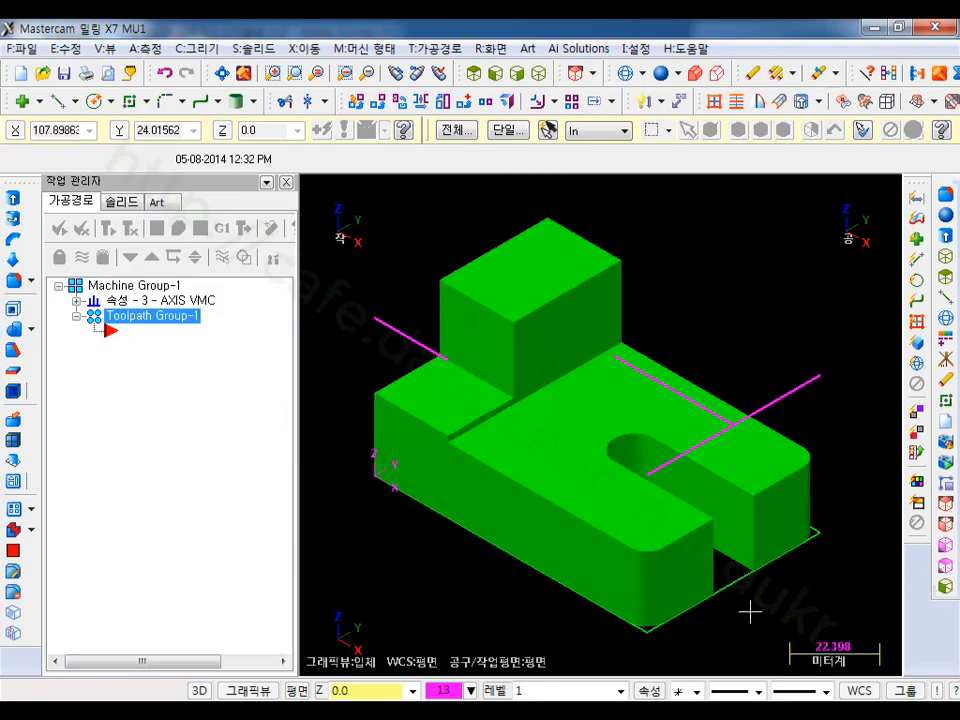
pyautogui.click(619, 377)
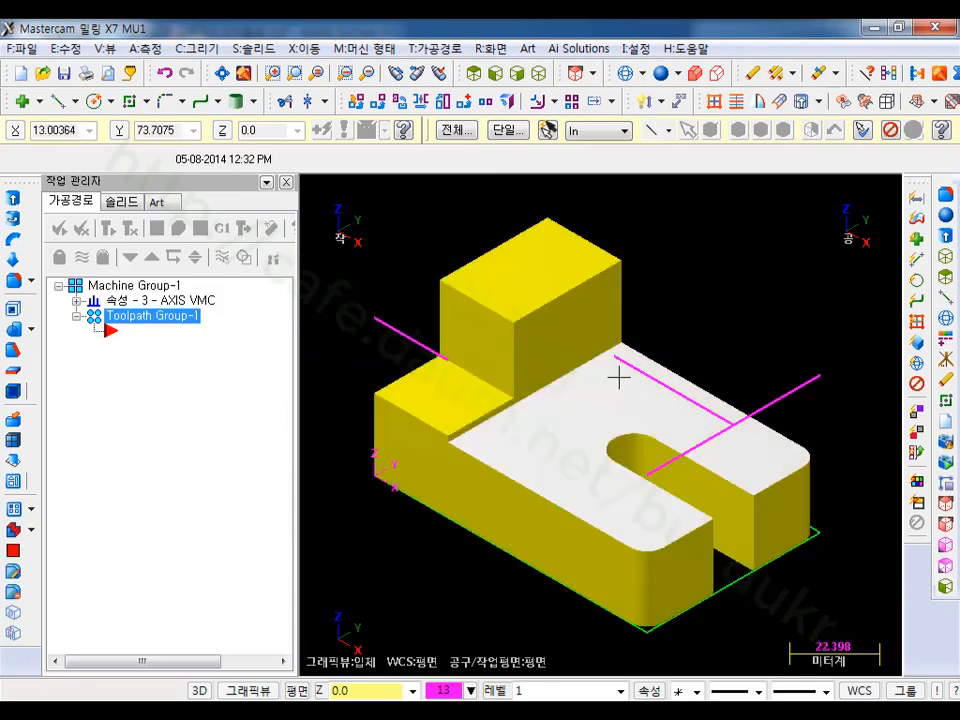
pyautogui.click(548, 131)
pyautogui.click(491, 48)
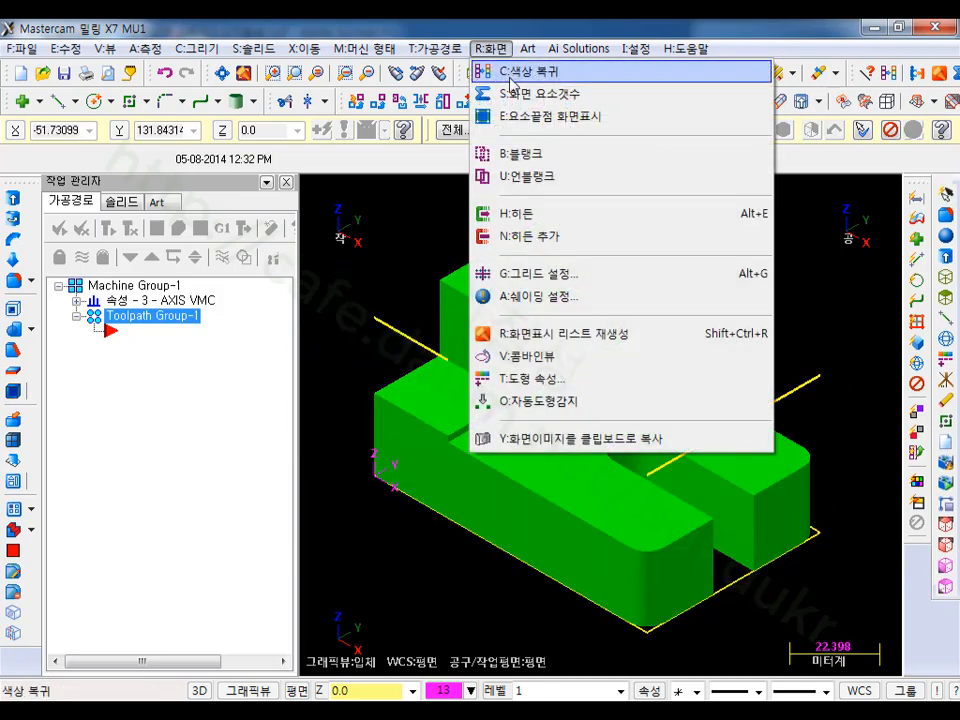
pyautogui.click(510, 152)
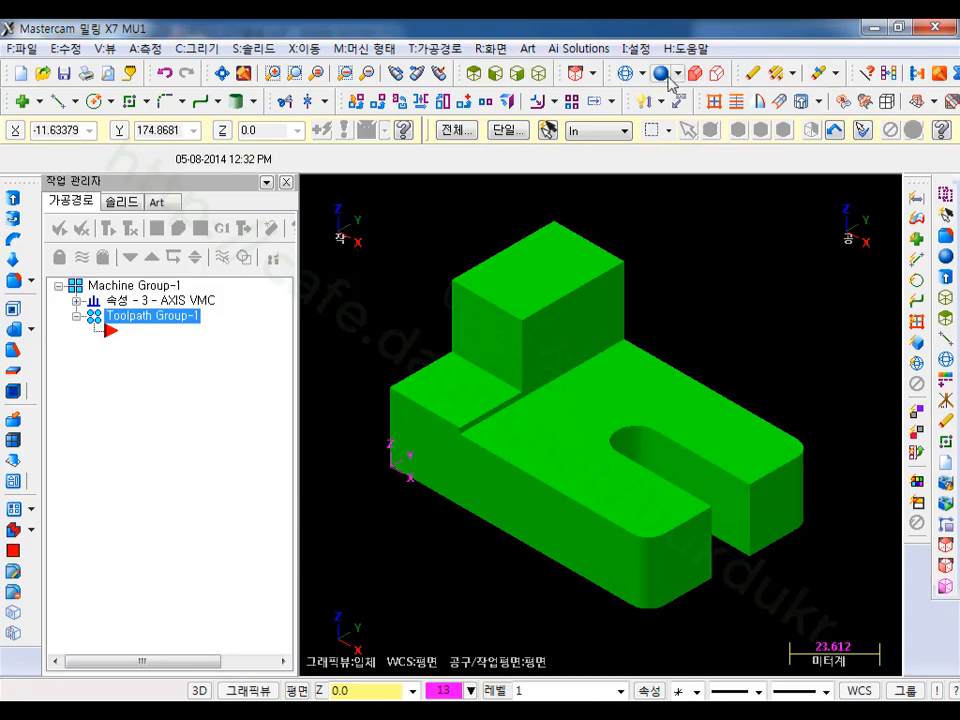
# Step: Display the solid as wireframe with dashed hidden edges and a circular curve display angle of 180, viewed from the front
pyautogui.click(627, 73)
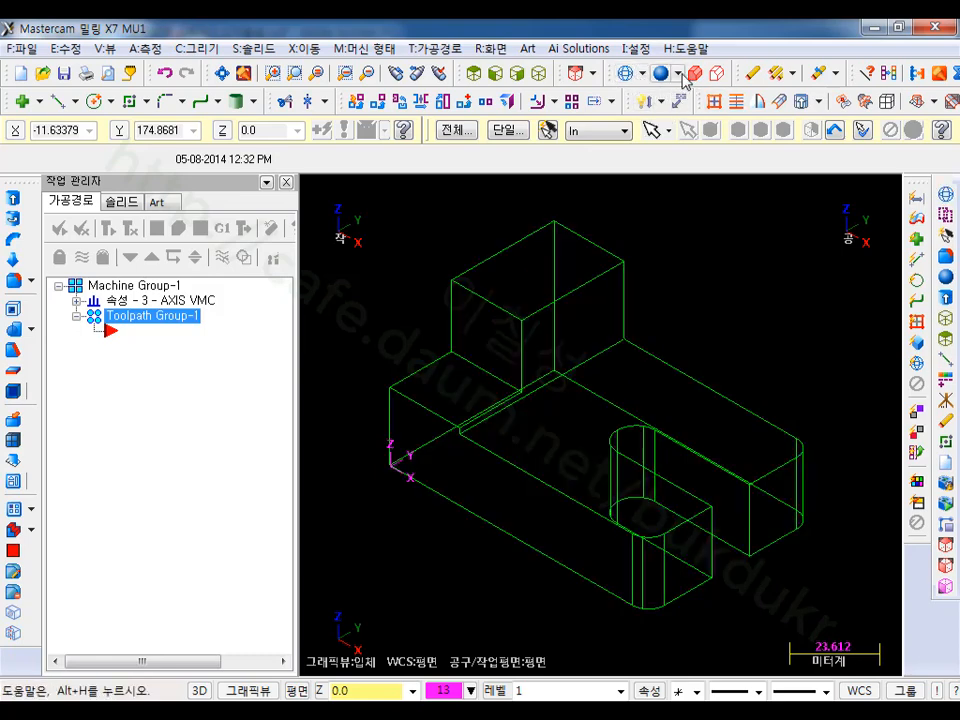
pyautogui.click(678, 73)
pyautogui.click(731, 148)
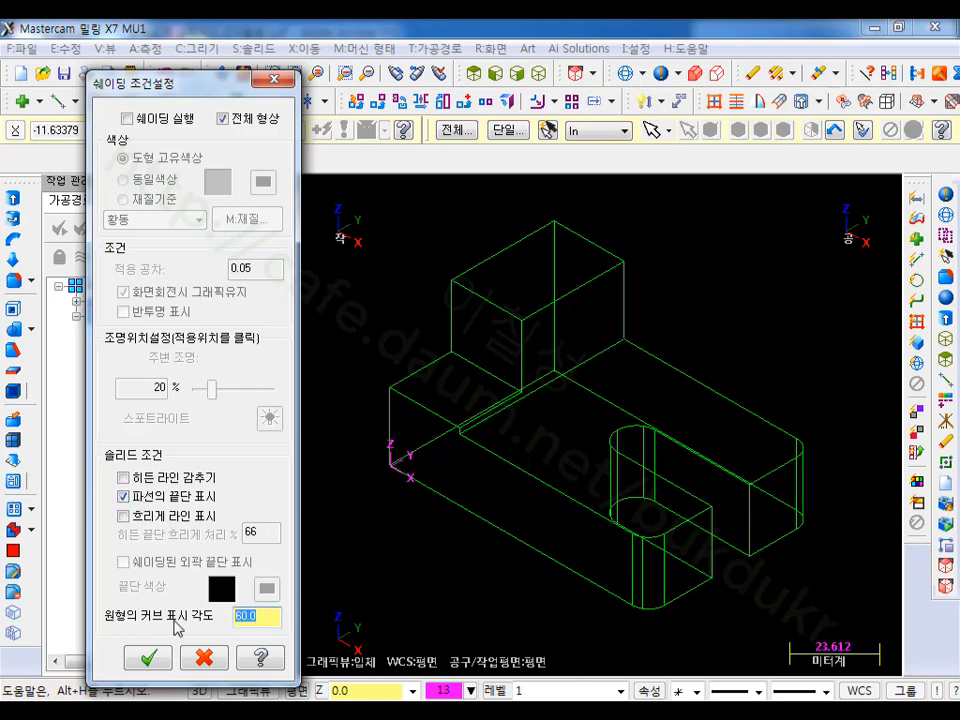
pyautogui.write('180')
pyautogui.click(148, 657)
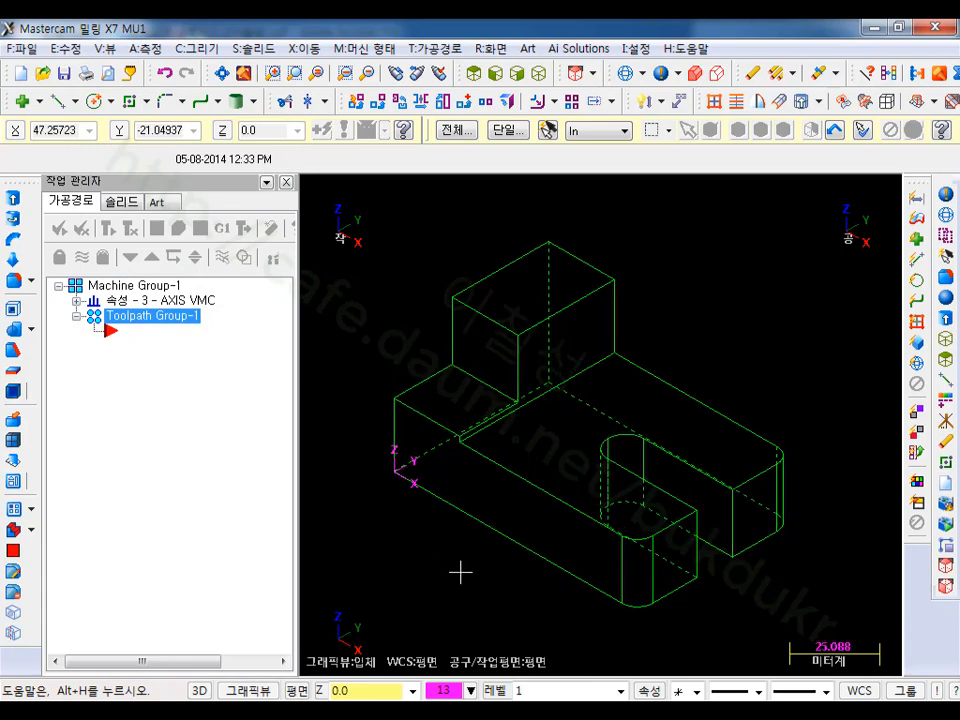
pyautogui.click(512, 75)
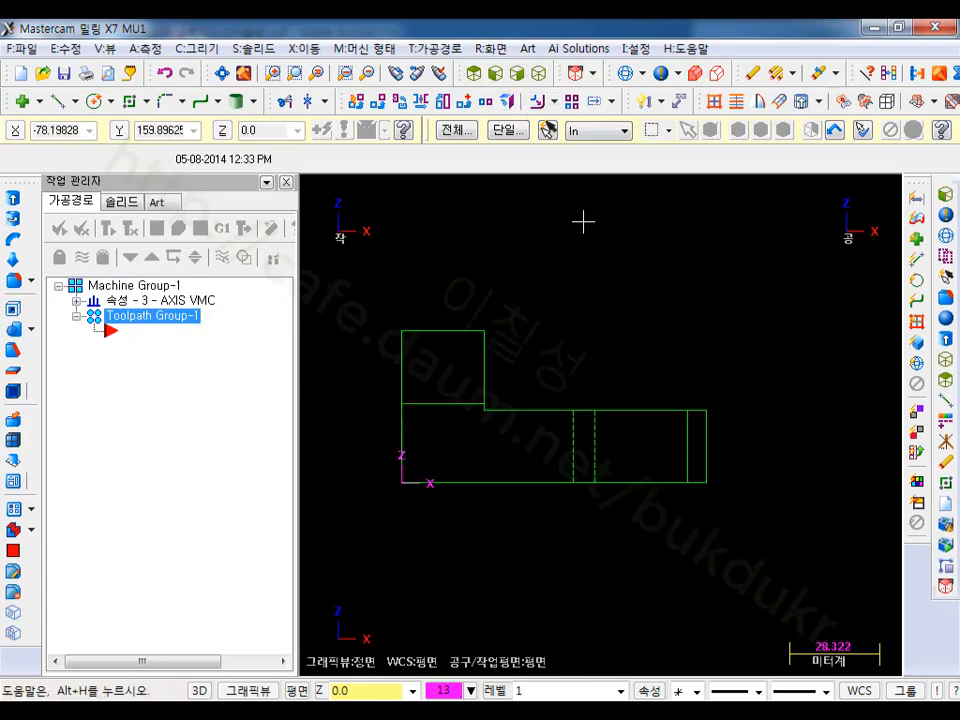
# Step: View the wireframe solid from the right side, from the top and in isometric view
pyautogui.click(518, 75)
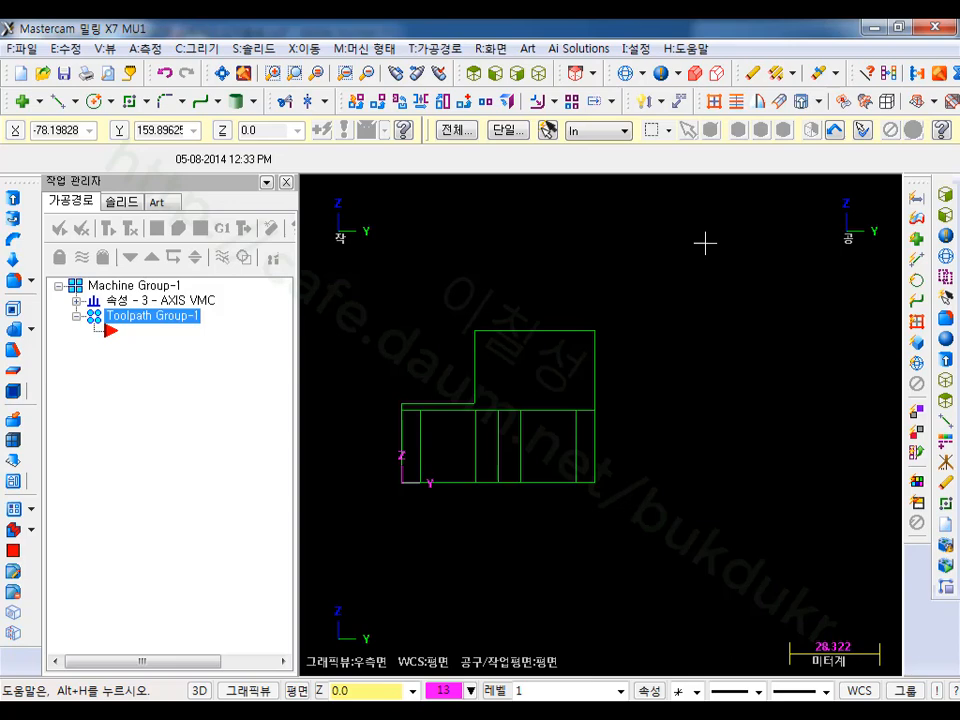
pyautogui.click(474, 73)
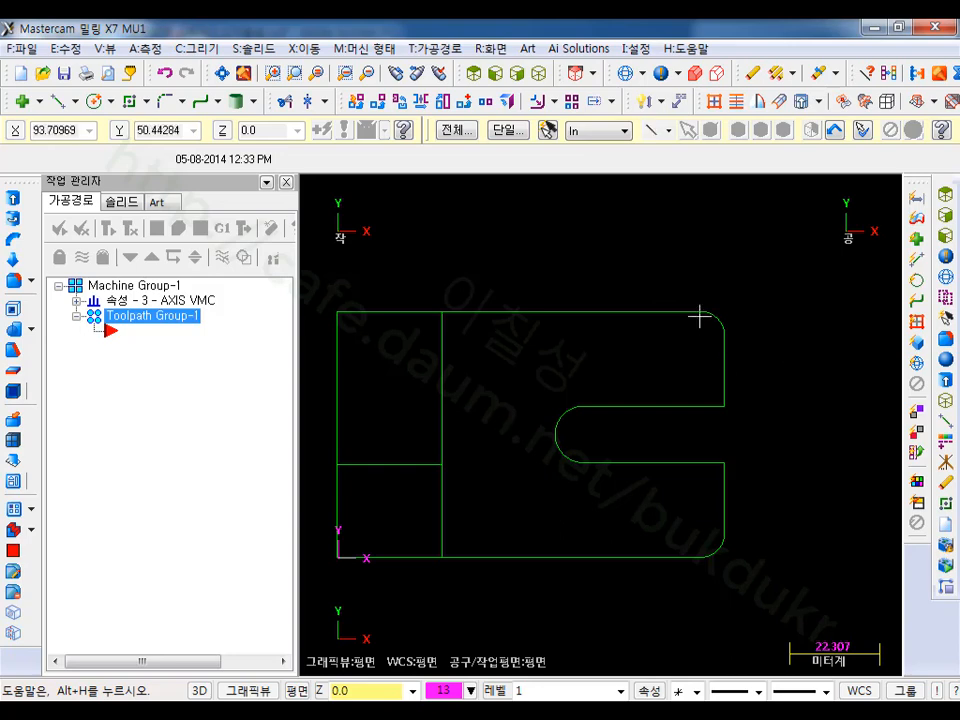
pyautogui.click(538, 73)
pyautogui.scroll(-2, 452, 459)
pyautogui.scroll(-5, 418, 510)
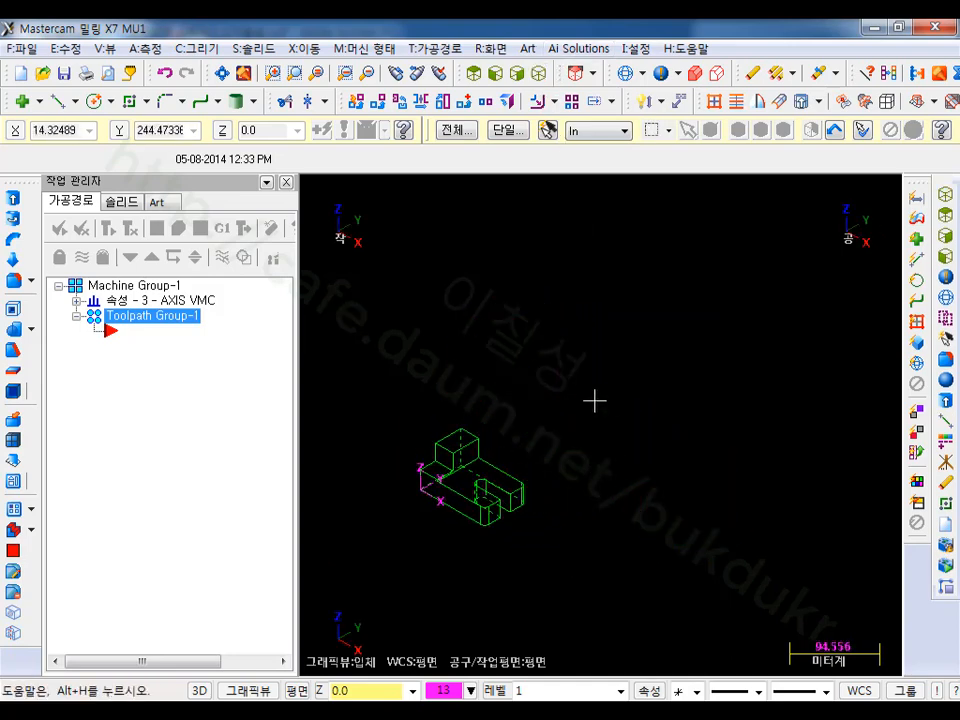
# Step: Create a 4 View ANSI solid drawing layout on A4 landscape with hidden lines shown, radial display angle 180 and scale 1.0, on level 1000
pyautogui.click(14, 481)
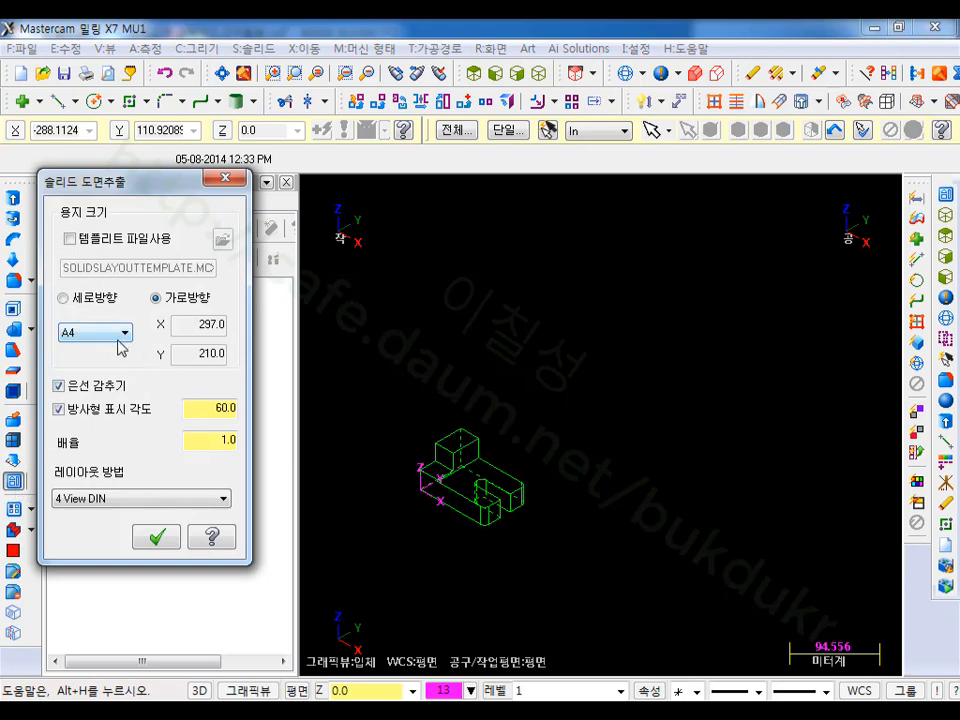
pyautogui.doubleClick(213, 408)
pyautogui.write('180')
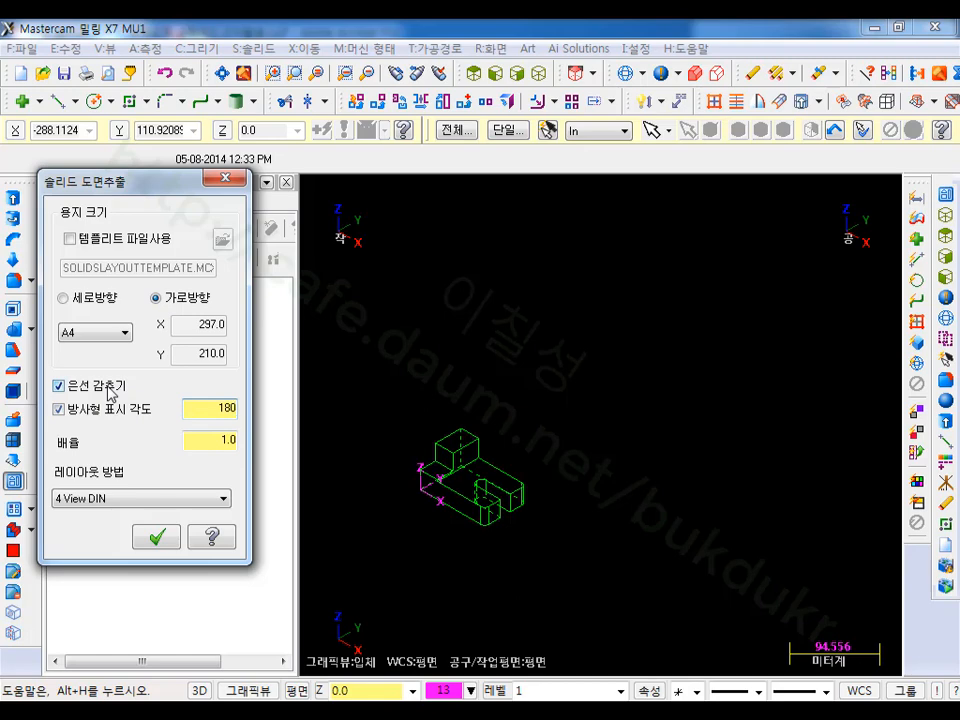
pyautogui.click(58, 388)
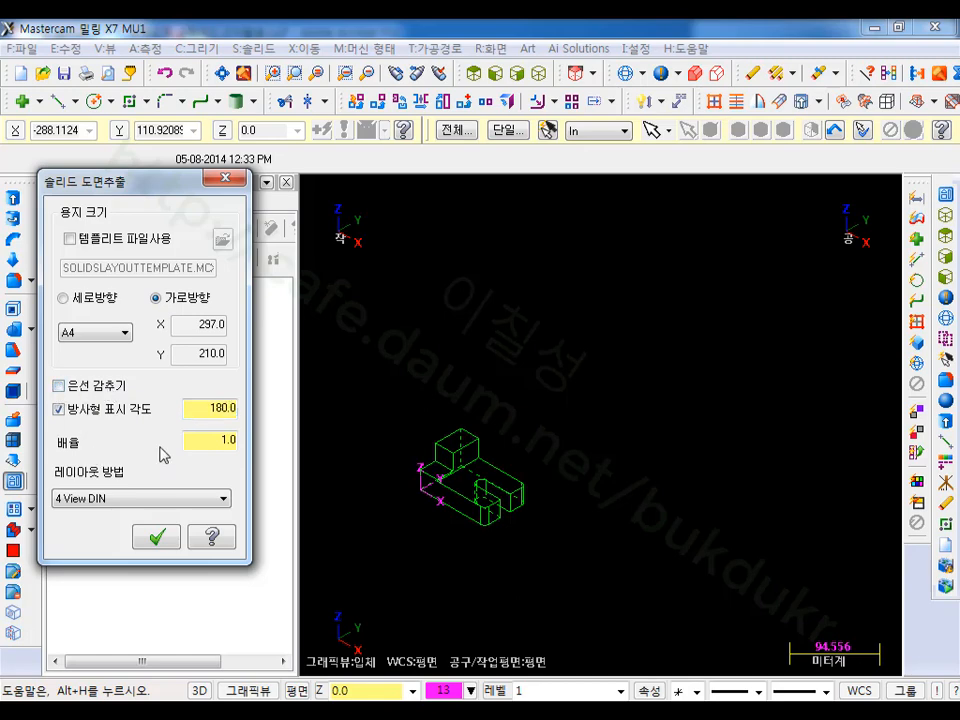
pyautogui.click(223, 498)
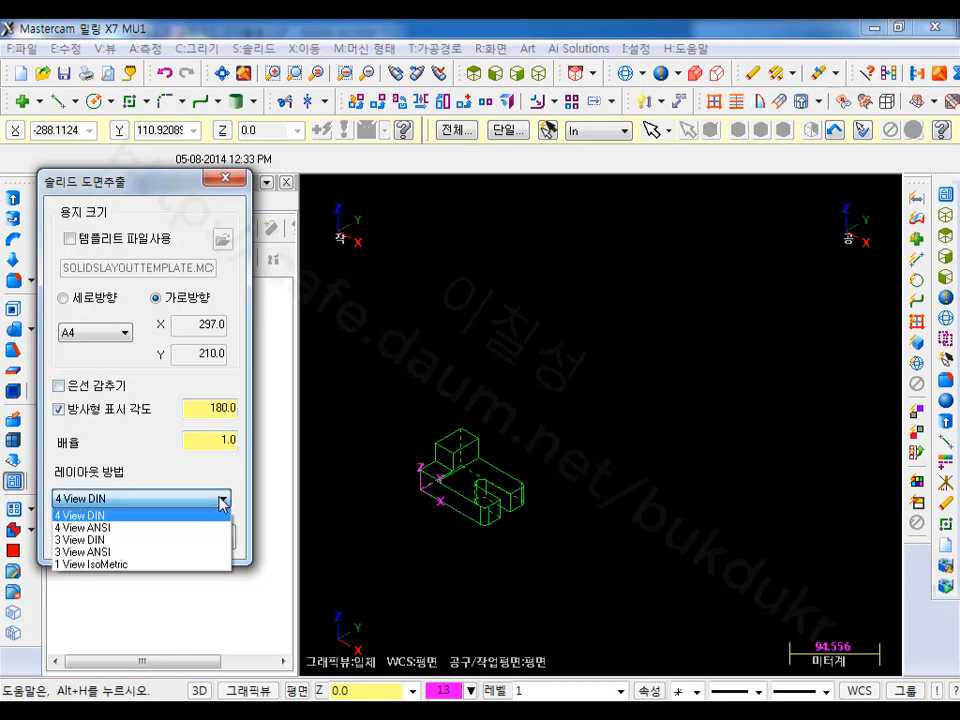
pyautogui.click(112, 528)
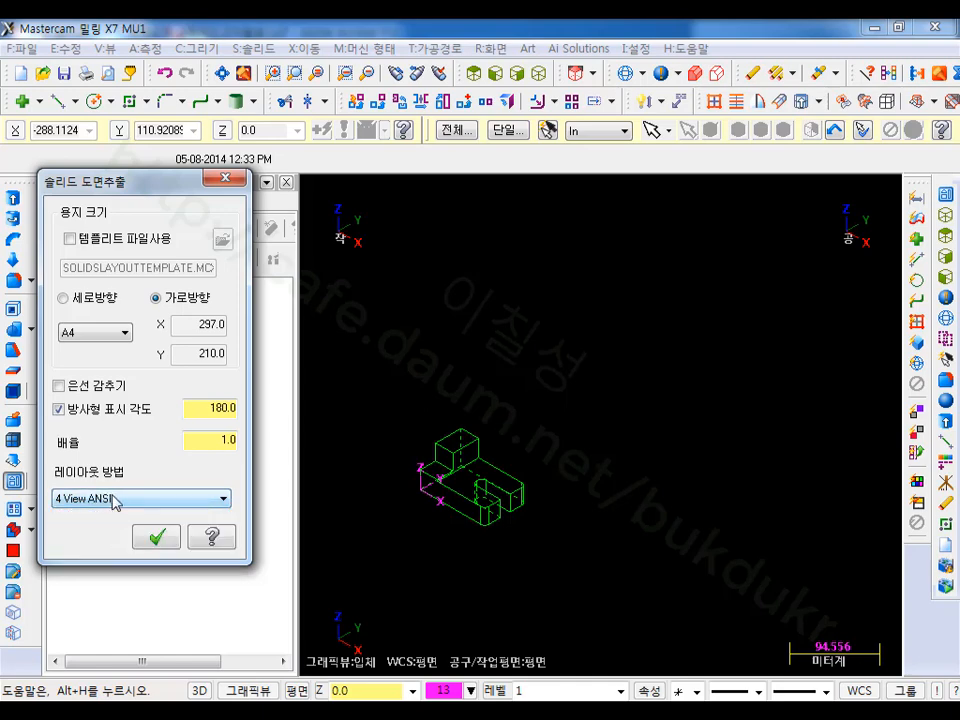
pyautogui.click(156, 540)
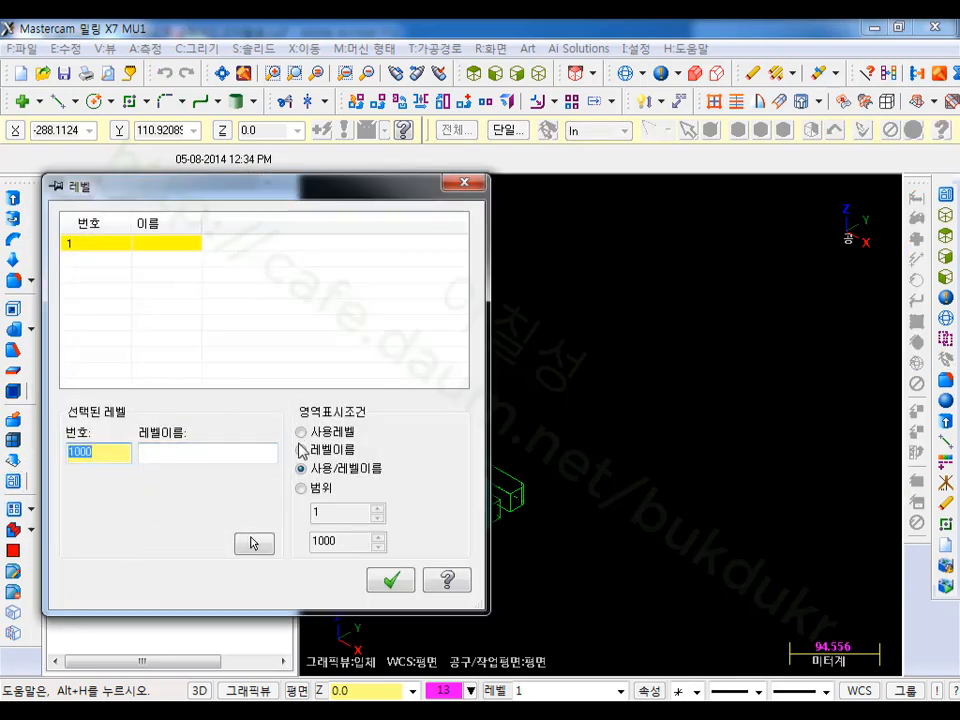
pyautogui.click(388, 578)
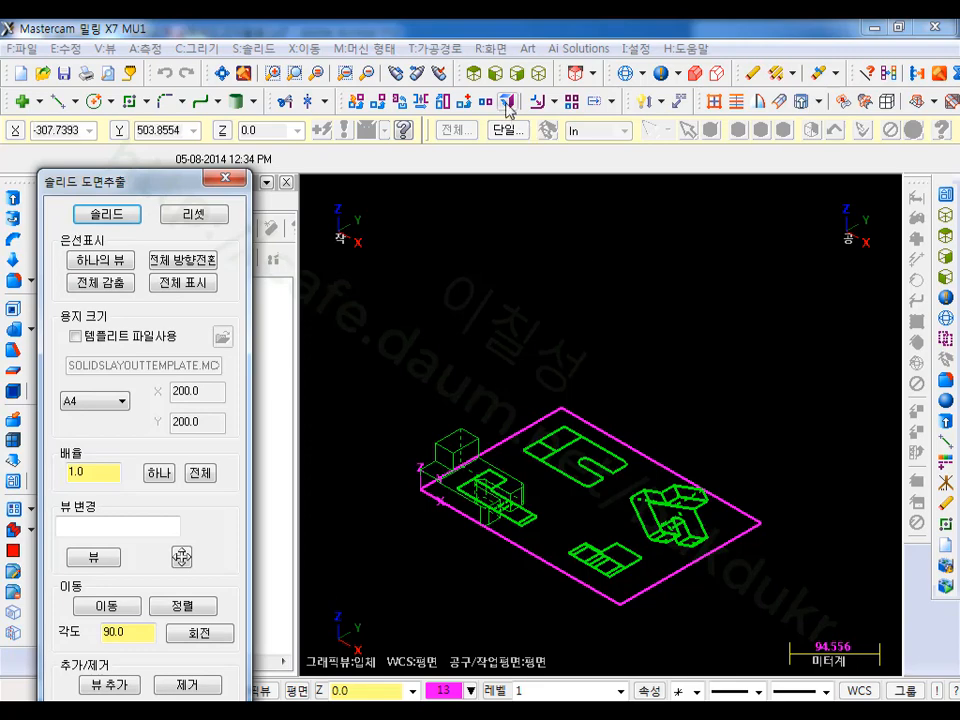
# Step: In top view, hide the hidden lines of the layout's isometric view, and toggle those of its front view off and back on
pyautogui.click(473, 74)
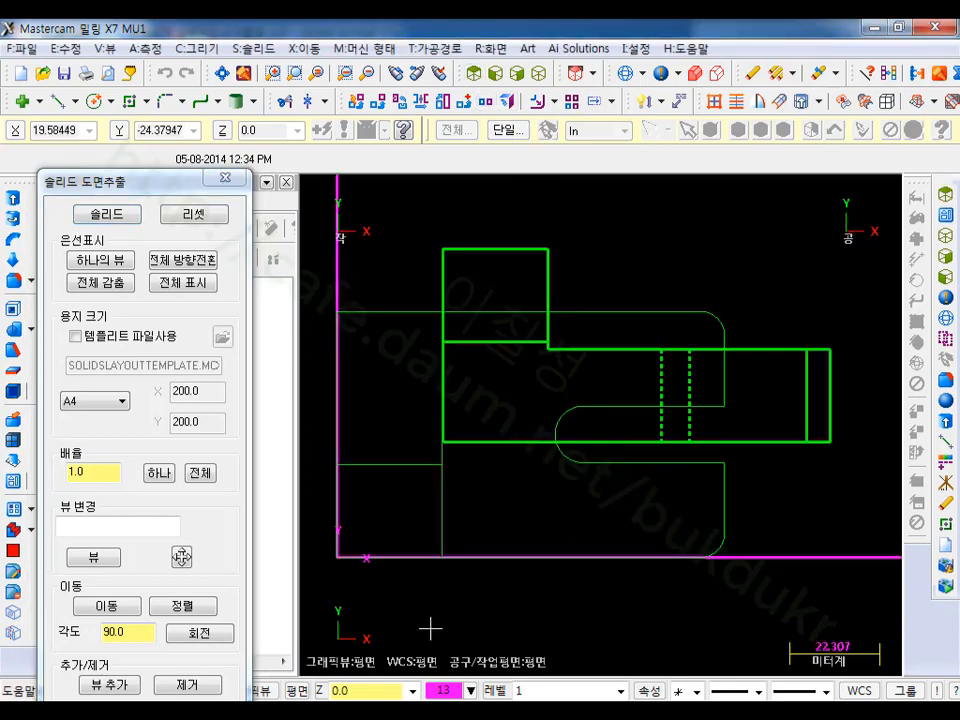
pyautogui.scroll(-4, 461, 611)
pyautogui.scroll(-1, 446, 598)
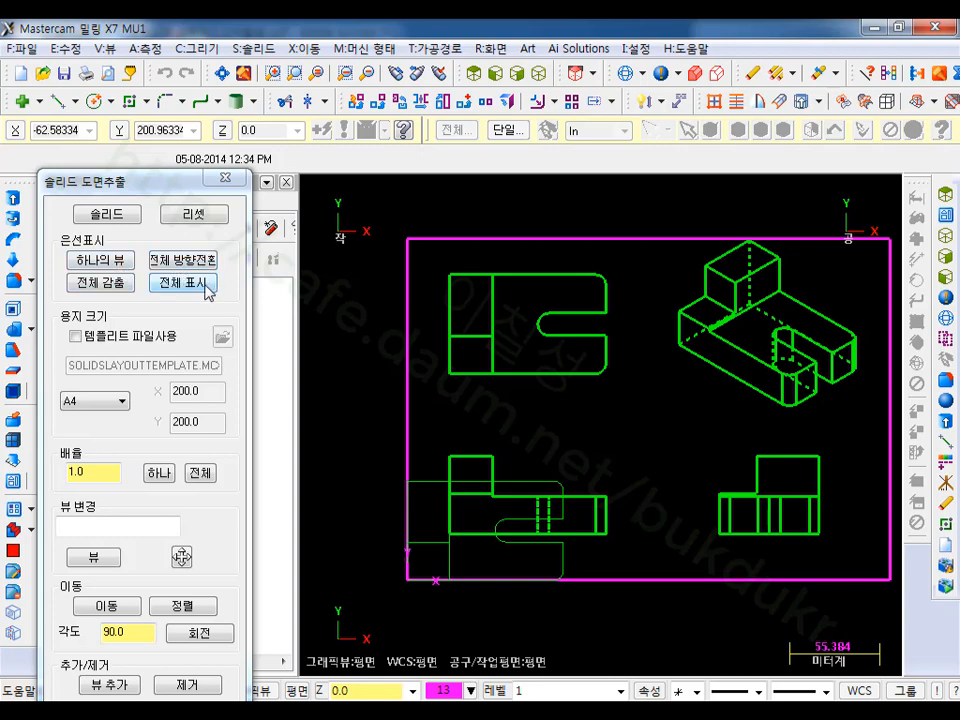
pyautogui.click(122, 262)
pyautogui.click(729, 330)
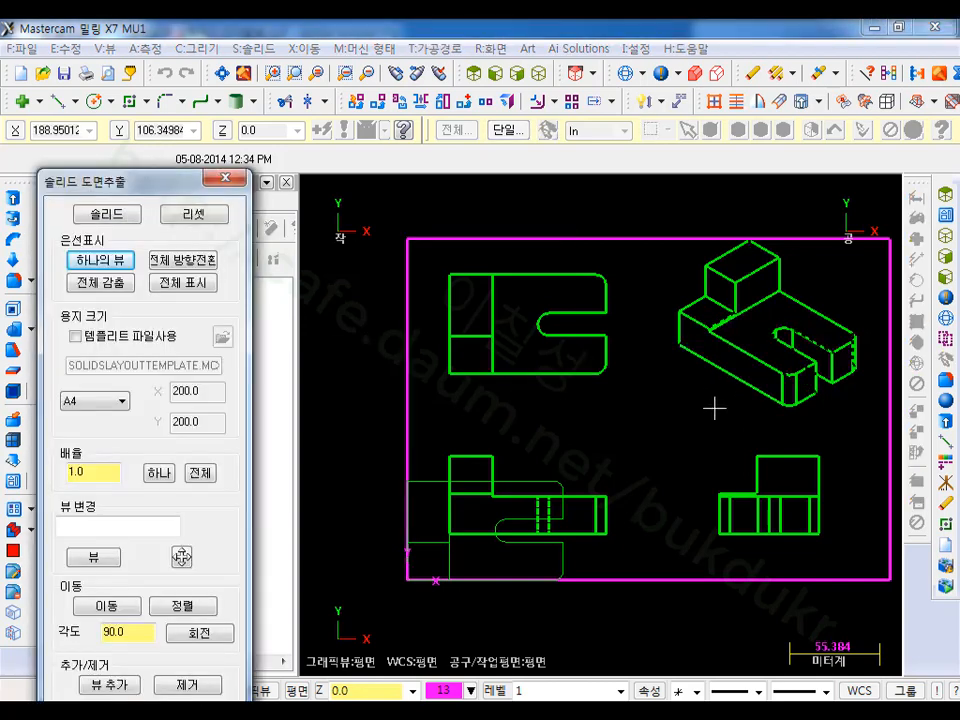
pyautogui.scroll(1, 714, 408)
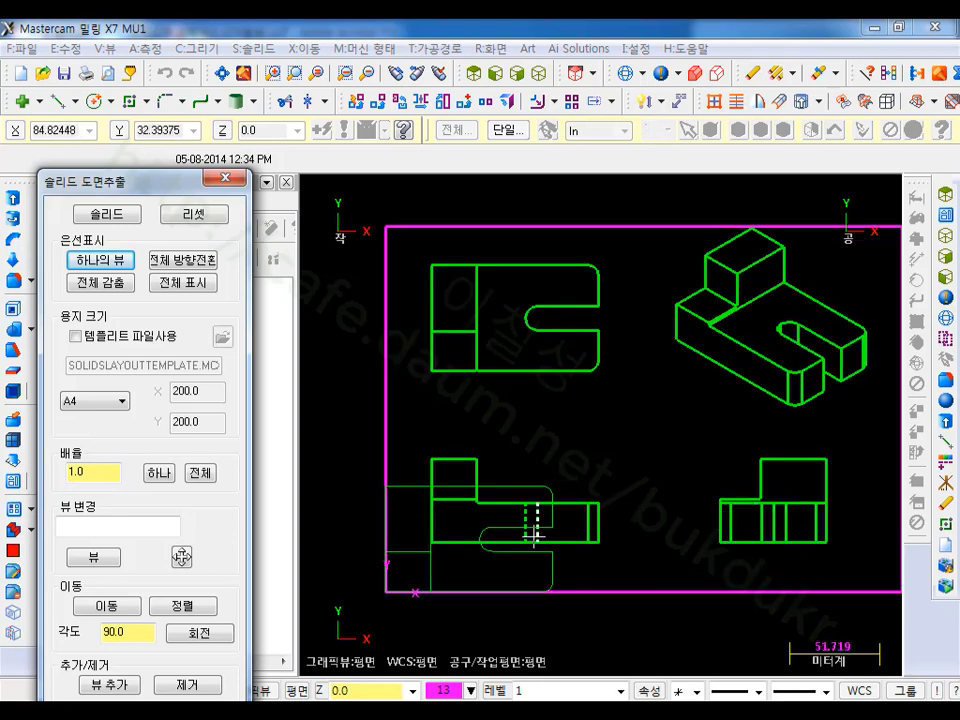
pyautogui.click(124, 262)
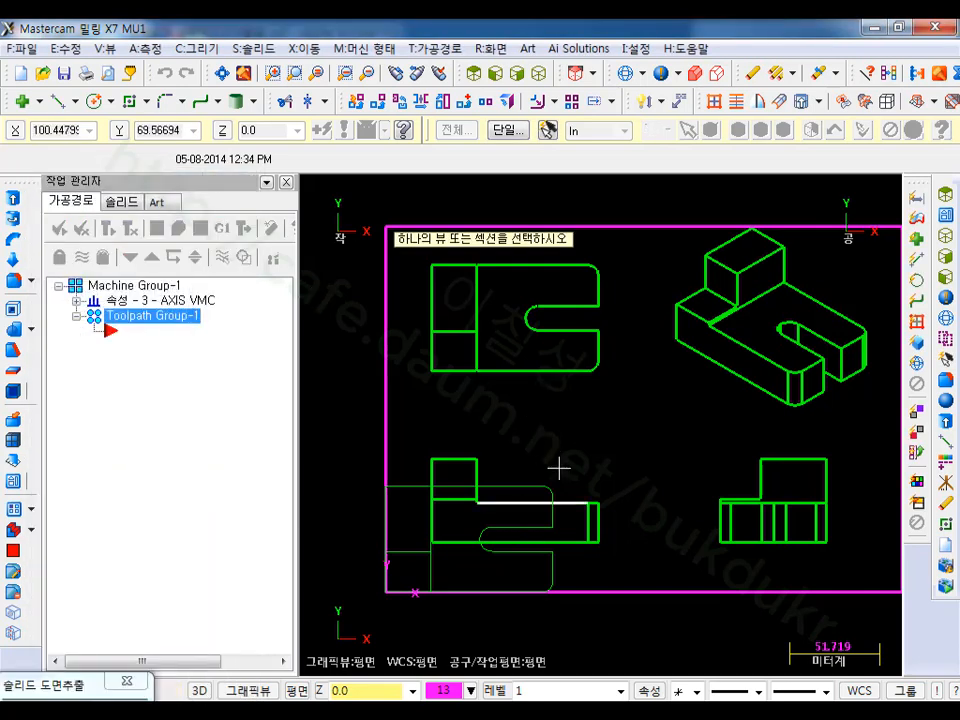
pyautogui.click(558, 467)
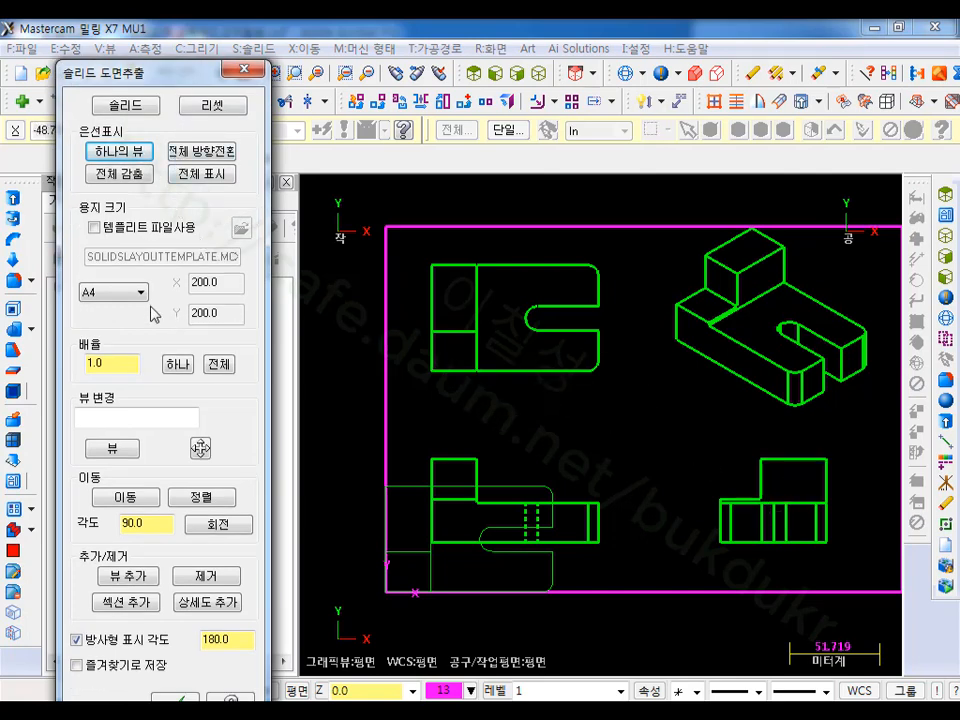
# Step: Set the paper size of the drawing layout to A3
pyautogui.click(141, 292)
pyautogui.click(124, 382)
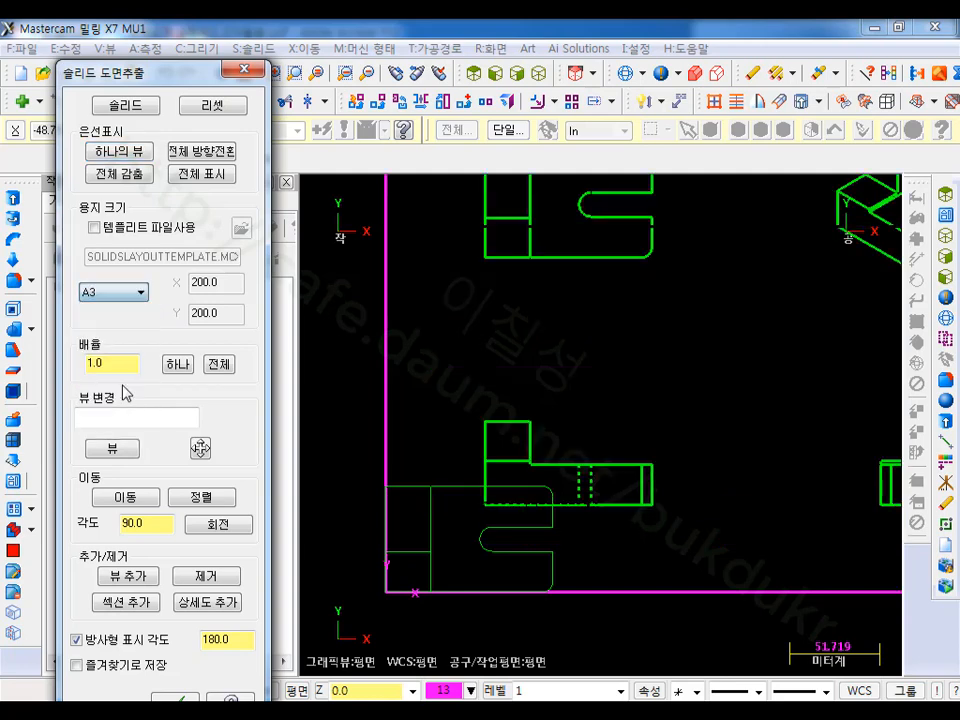
pyautogui.scroll(-4, 510, 574)
pyautogui.scroll(1, 780, 420)
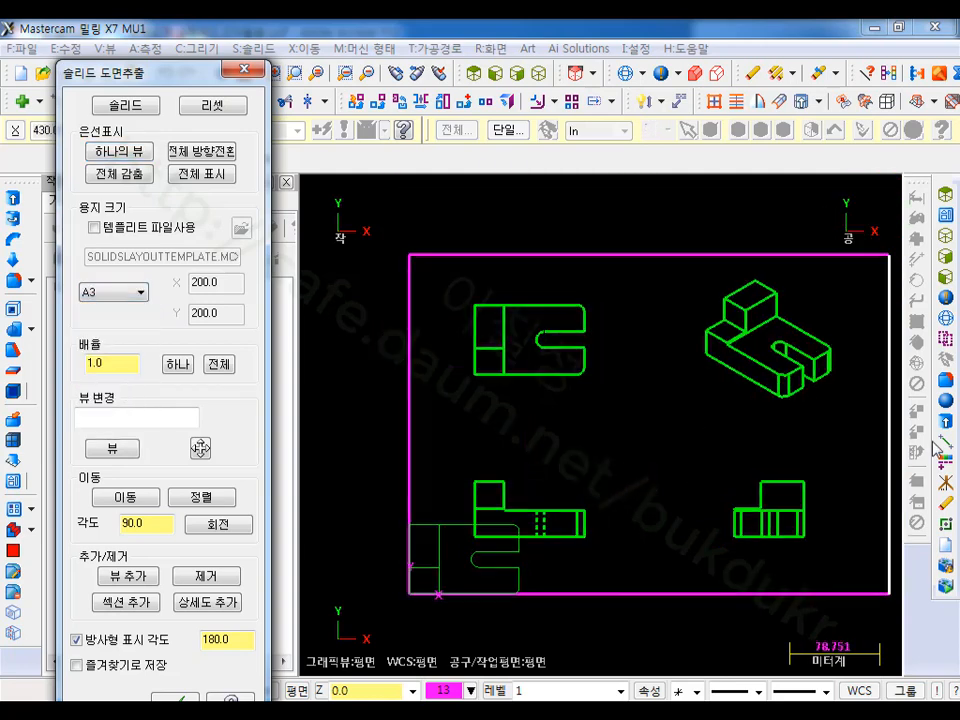
# Step: Try paper size E for the layout, return it to A3 and accept the drawing layout
pyautogui.scroll(-5, 876, 443)
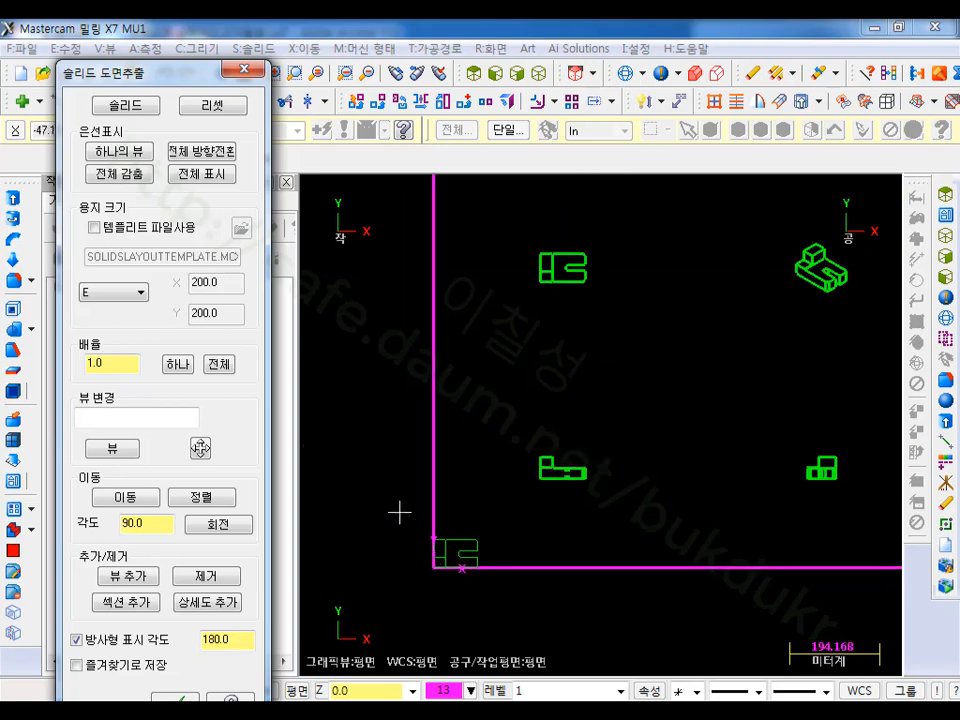
pyautogui.click(141, 292)
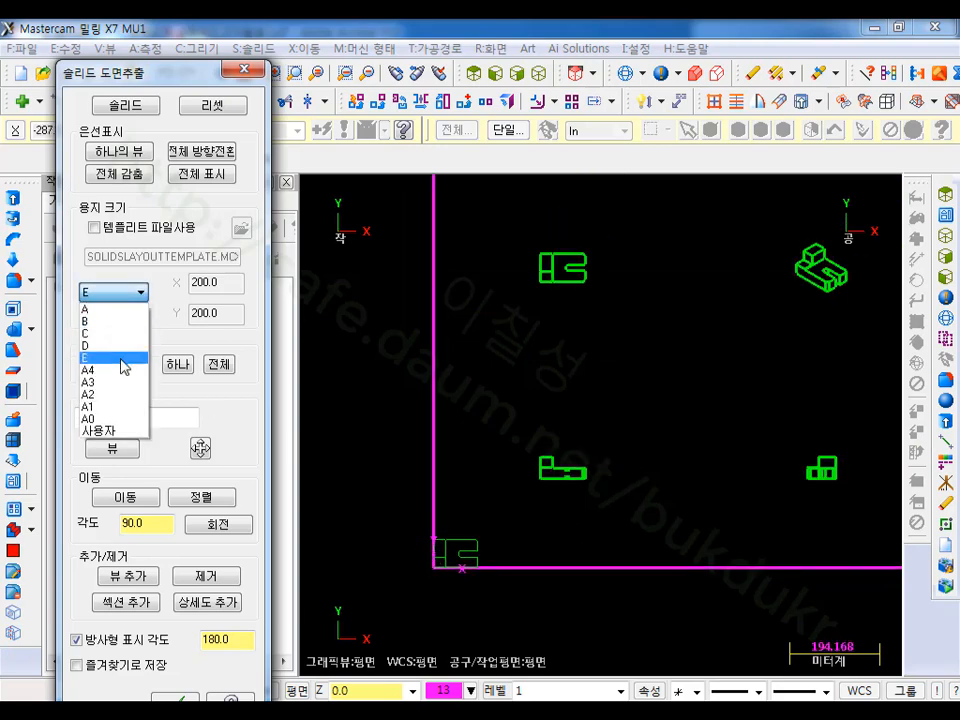
pyautogui.click(121, 392)
pyautogui.scroll(3, 408, 530)
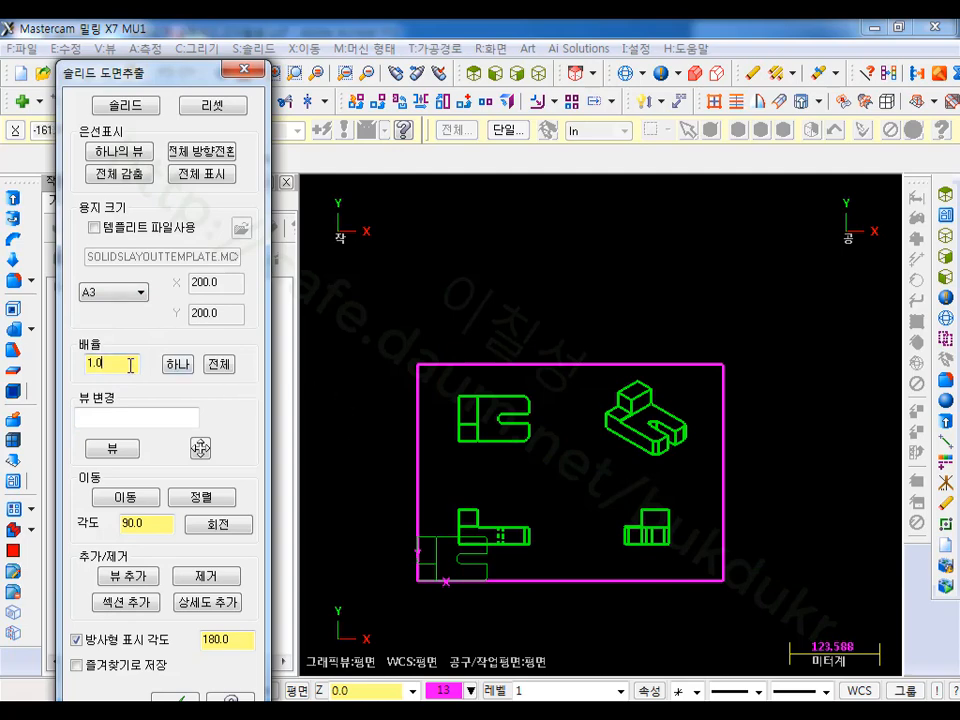
pyautogui.scroll(2, 467, 493)
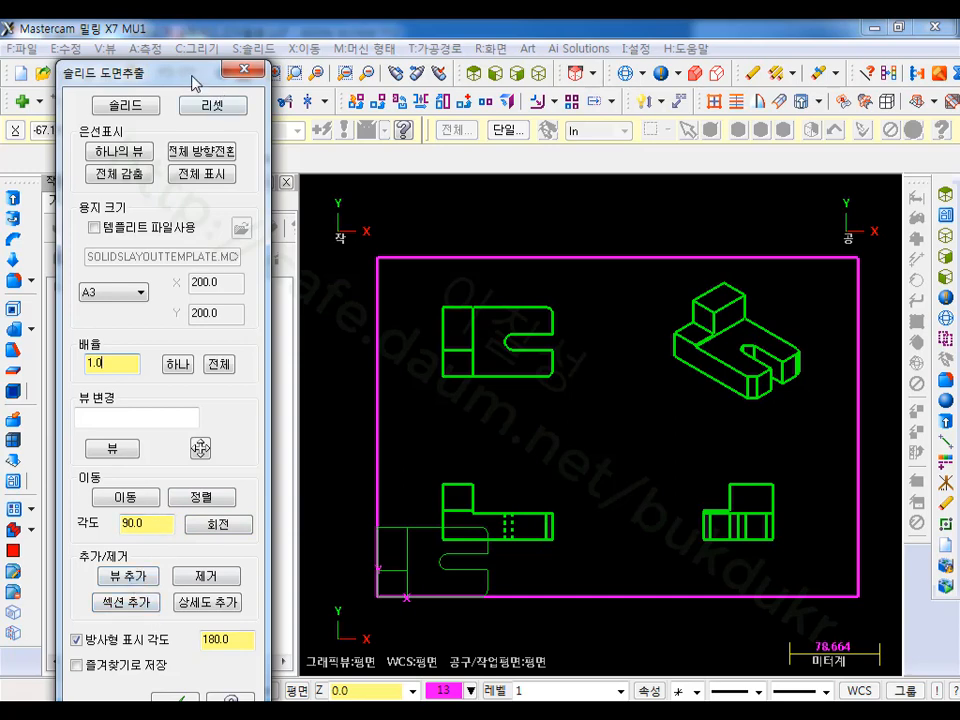
pyautogui.moveTo(148, 66); pyautogui.dragTo(210, 48)
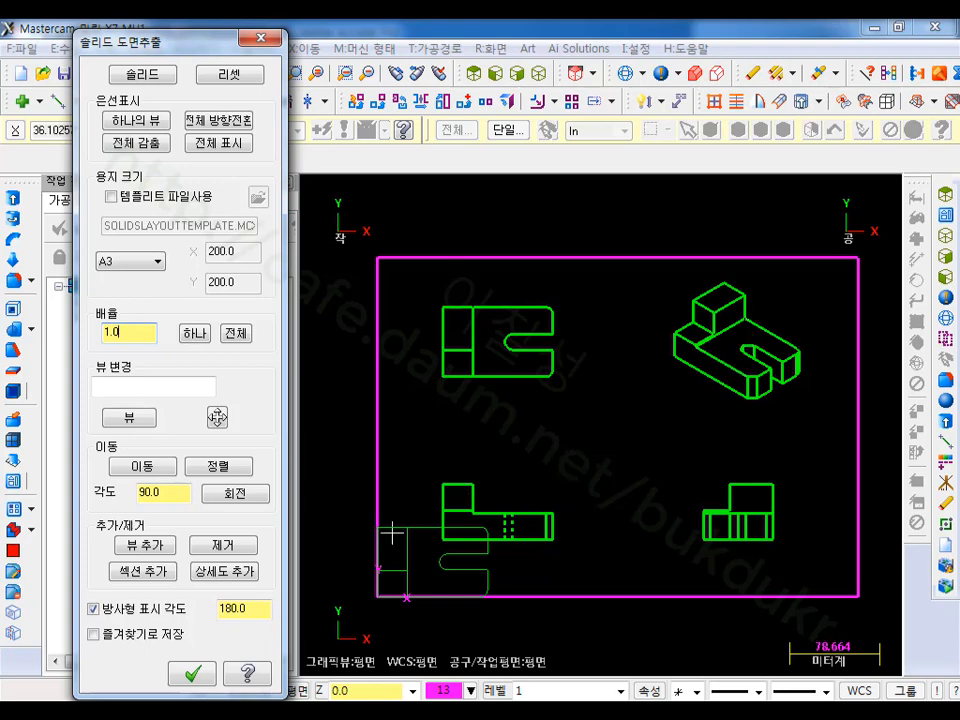
pyautogui.click(191, 676)
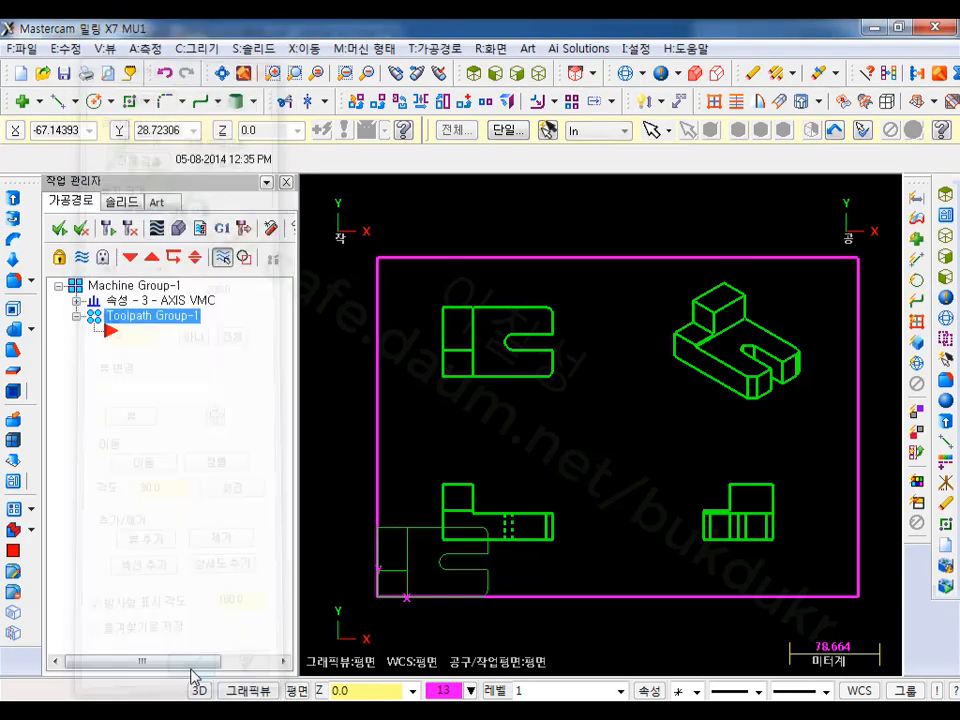
# Step: Examine the front view's slot lines up close and the arrangement of the four views on the sheet
pyautogui.scroll(6, 500, 525)
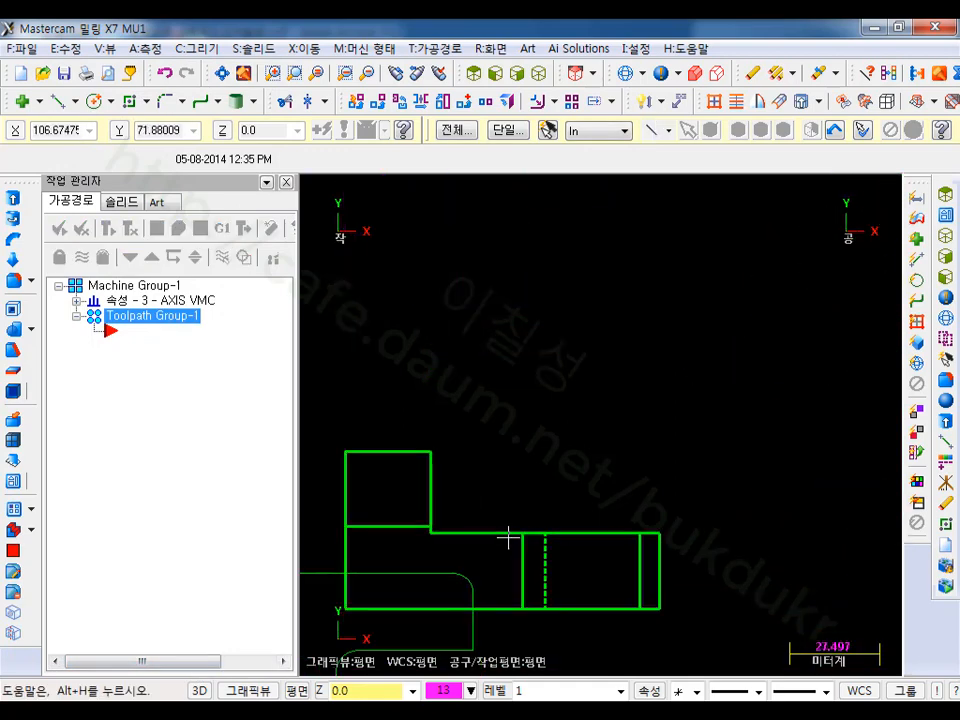
pyautogui.scroll(1, 732, 409)
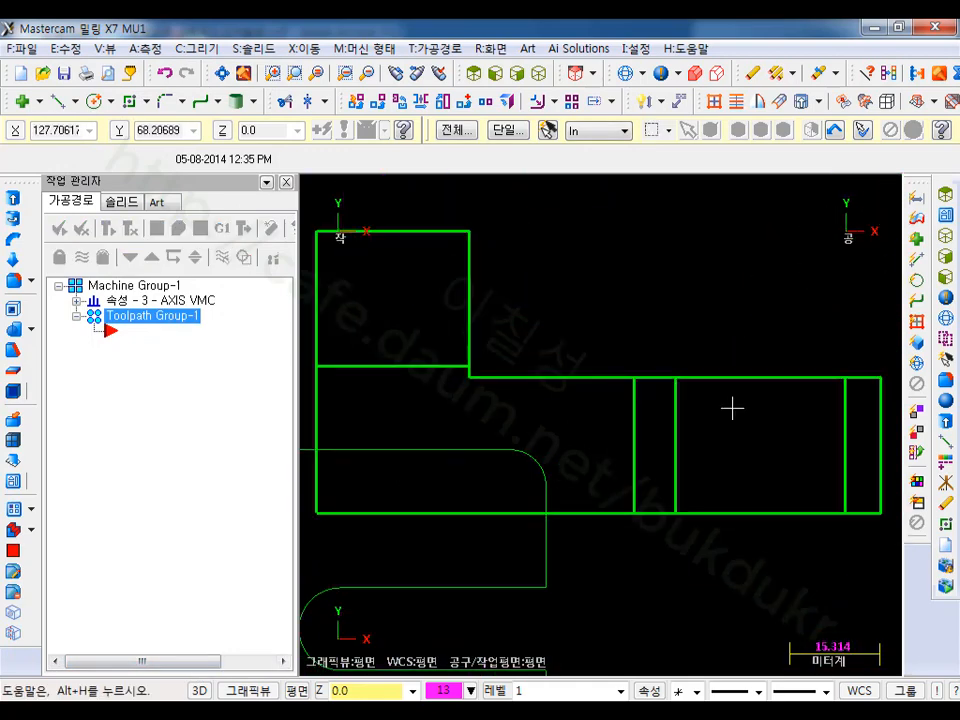
pyautogui.scroll(-1, 548, 575)
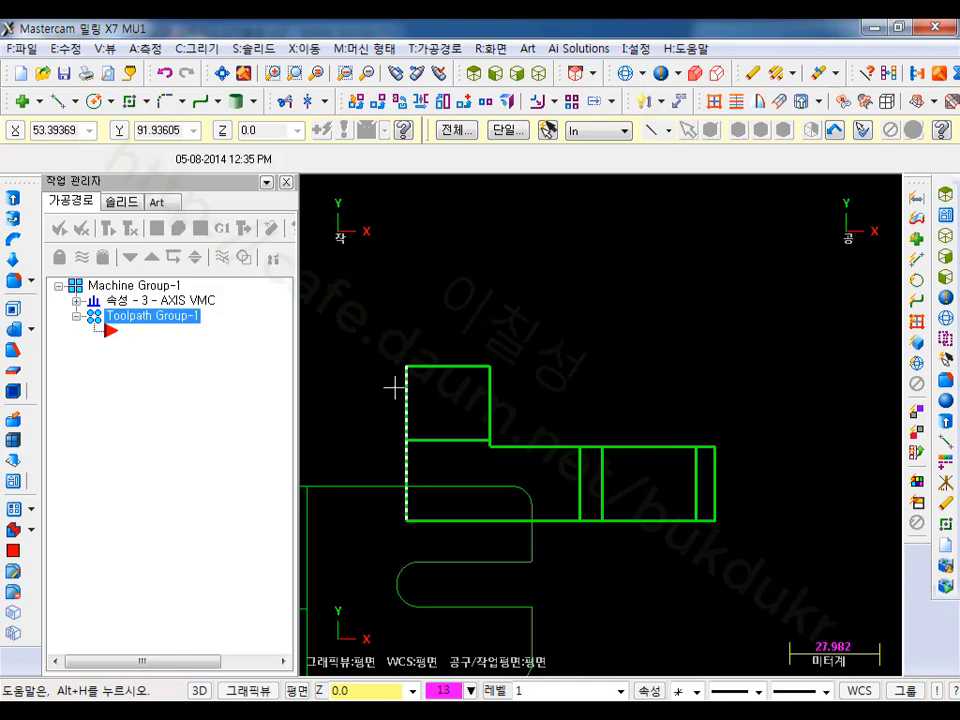
pyautogui.scroll(-4, 482, 435)
pyautogui.scroll(-3, 441, 560)
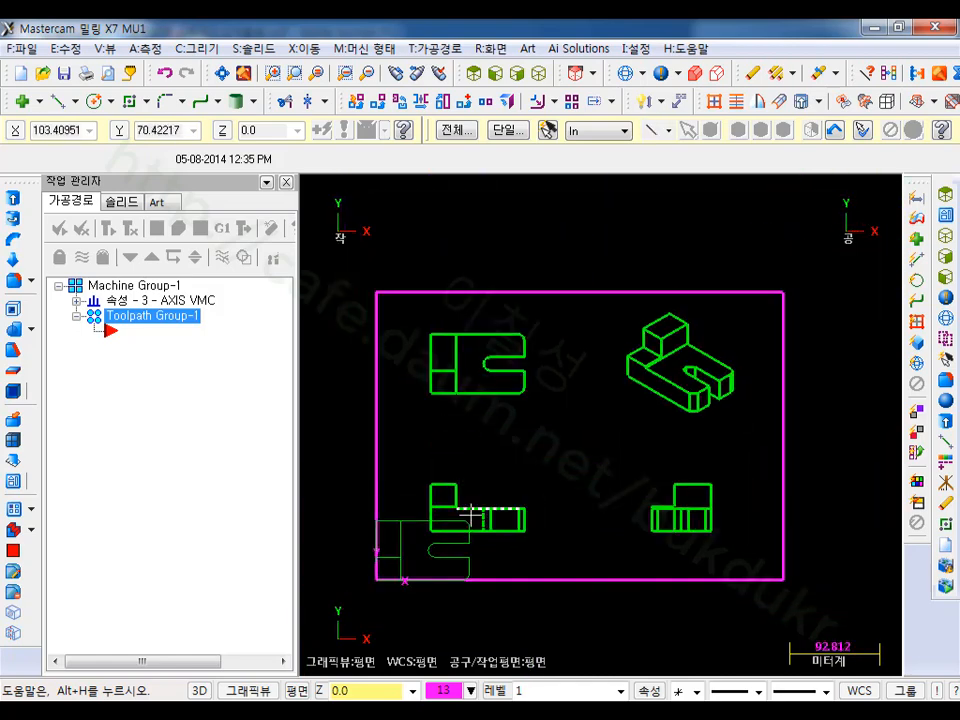
pyautogui.scroll(1, 521, 463)
pyautogui.scroll(1, 525, 457)
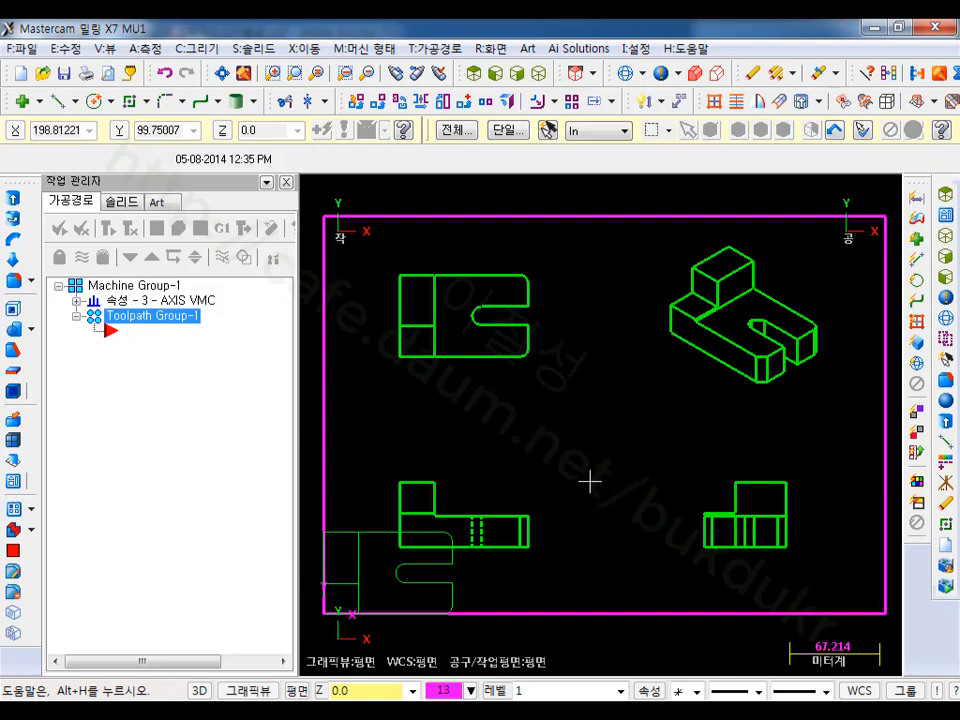
pyautogui.scroll(-2, 568, 596)
pyautogui.scroll(2, 579, 386)
pyautogui.scroll(-1, 690, 516)
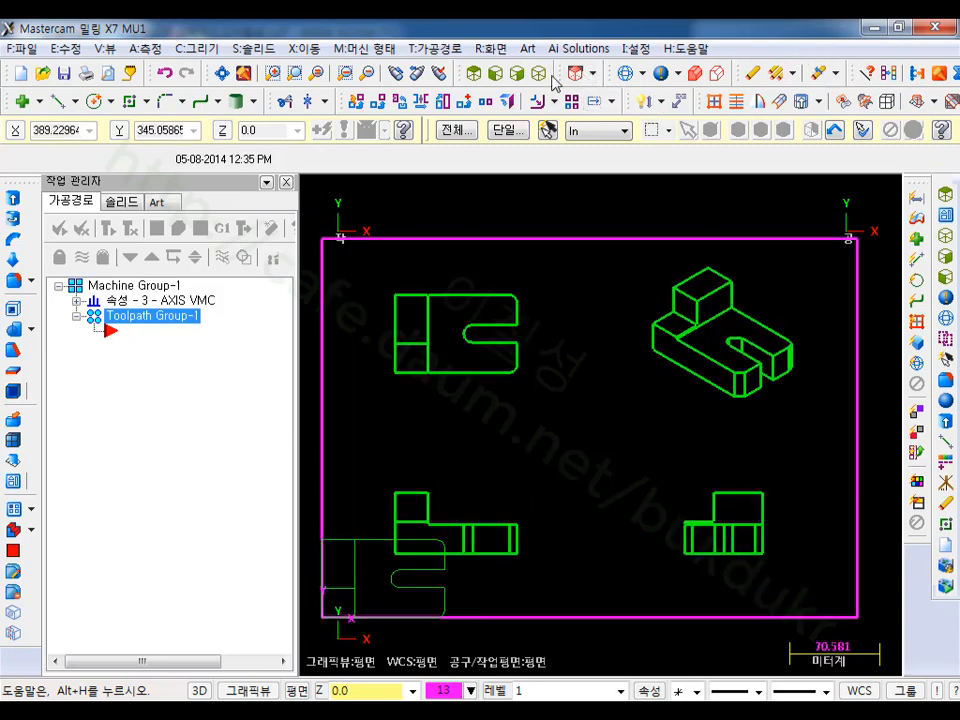
# Step: Shade the solid and display it together with the drawing layout in isometric view
pyautogui.click(679, 76)
pyautogui.click(690, 98)
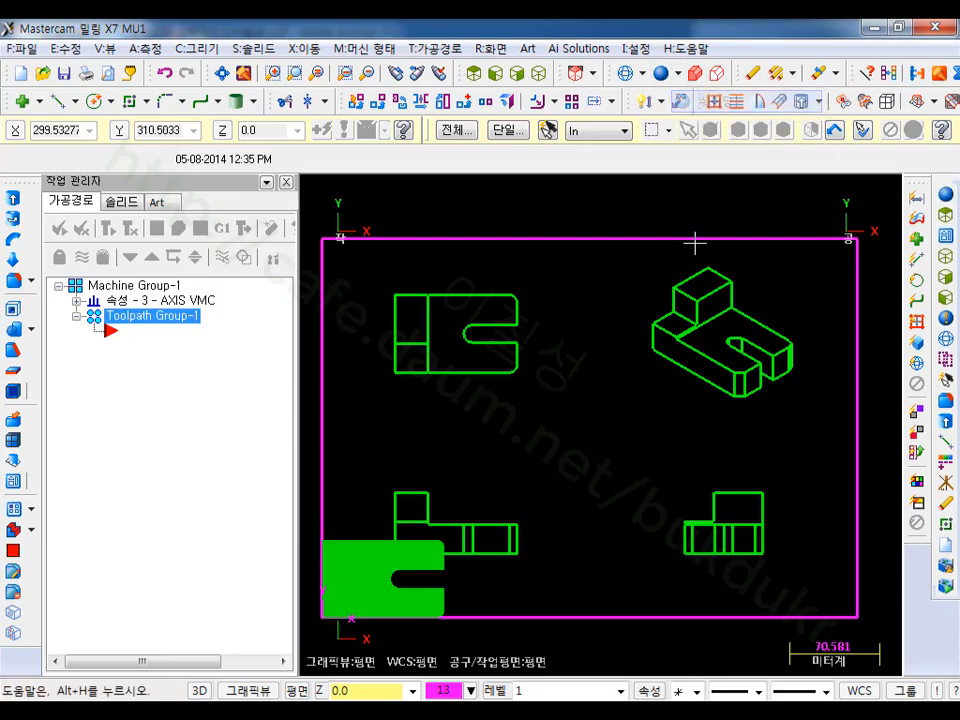
pyautogui.scroll(-2, 692, 240)
pyautogui.click(540, 76)
pyautogui.scroll(4, 514, 407)
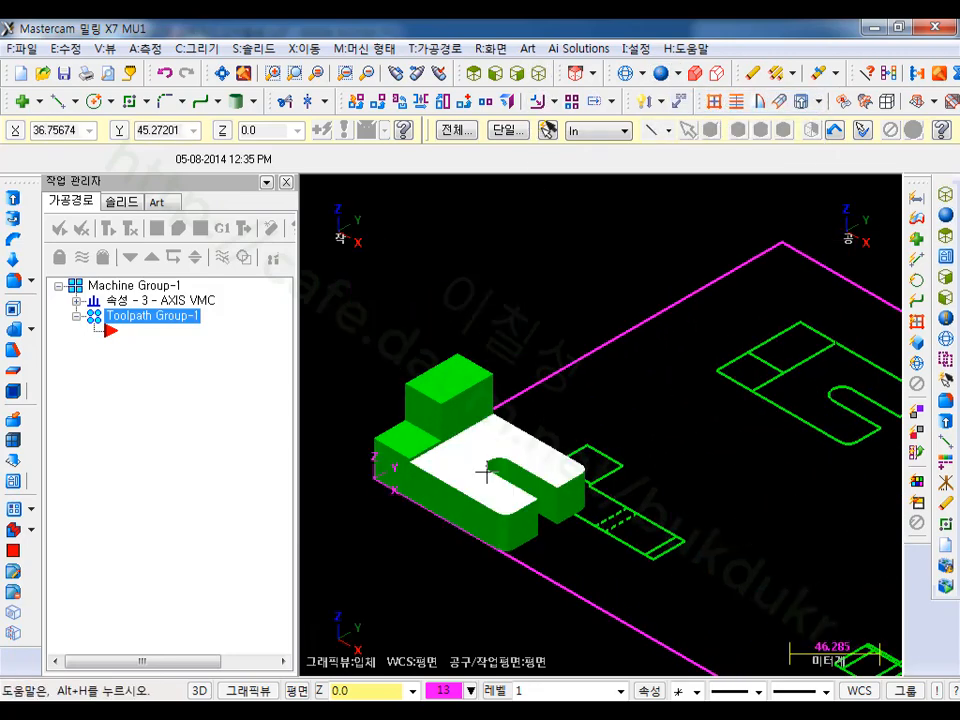
pyautogui.scroll(-4, 357, 370)
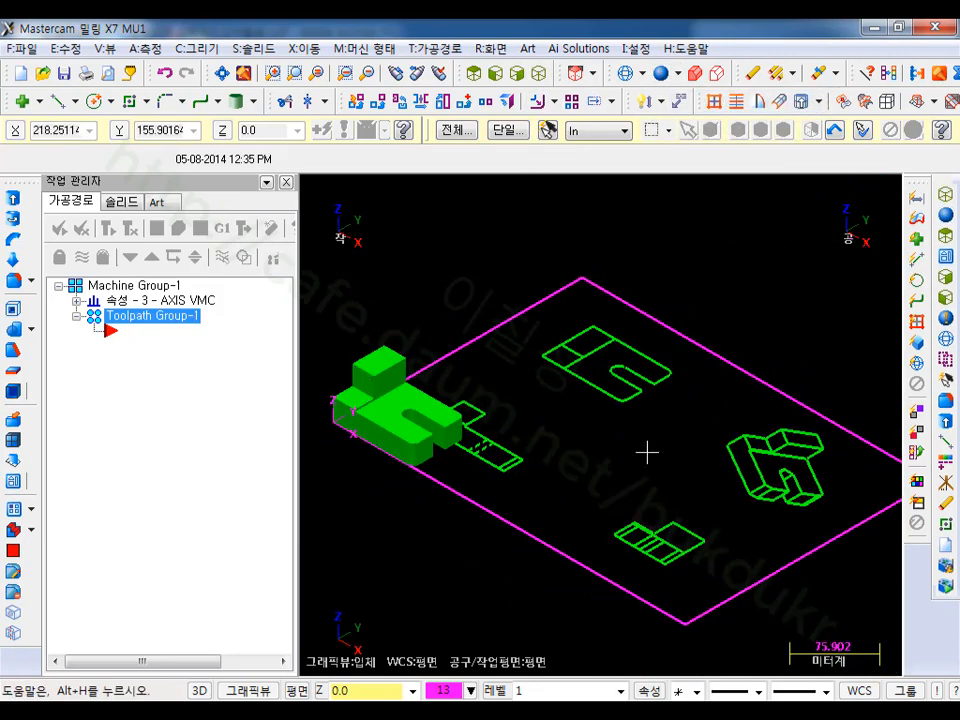